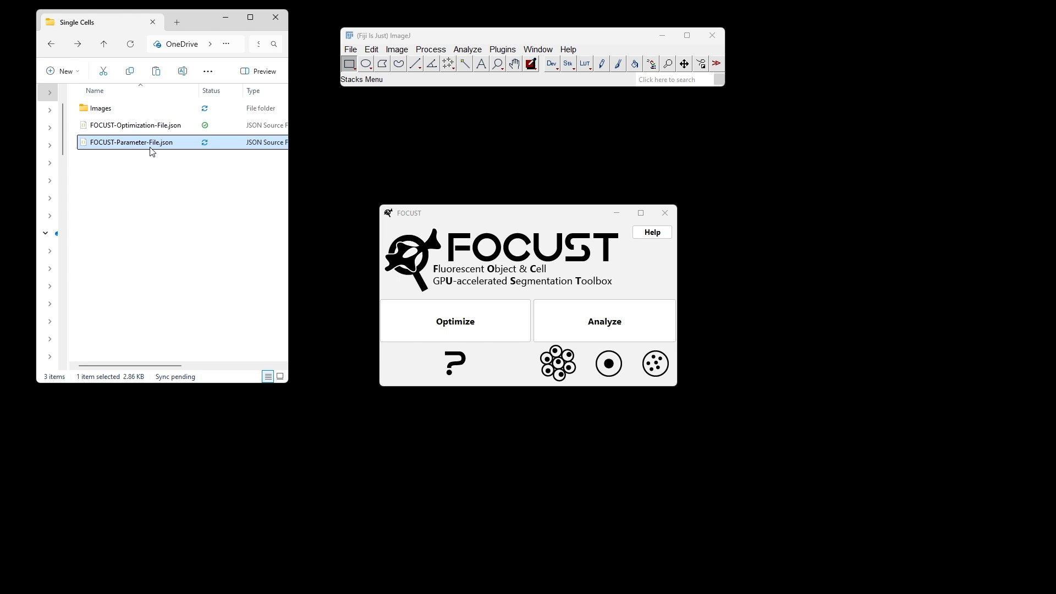
left_click(185, 207)
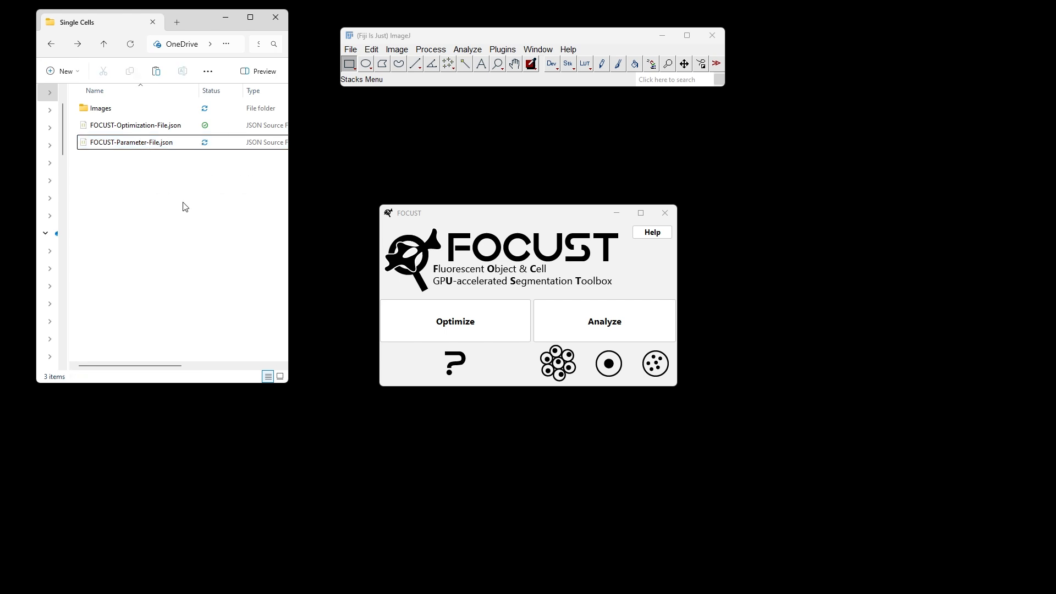
left_click(138, 127)
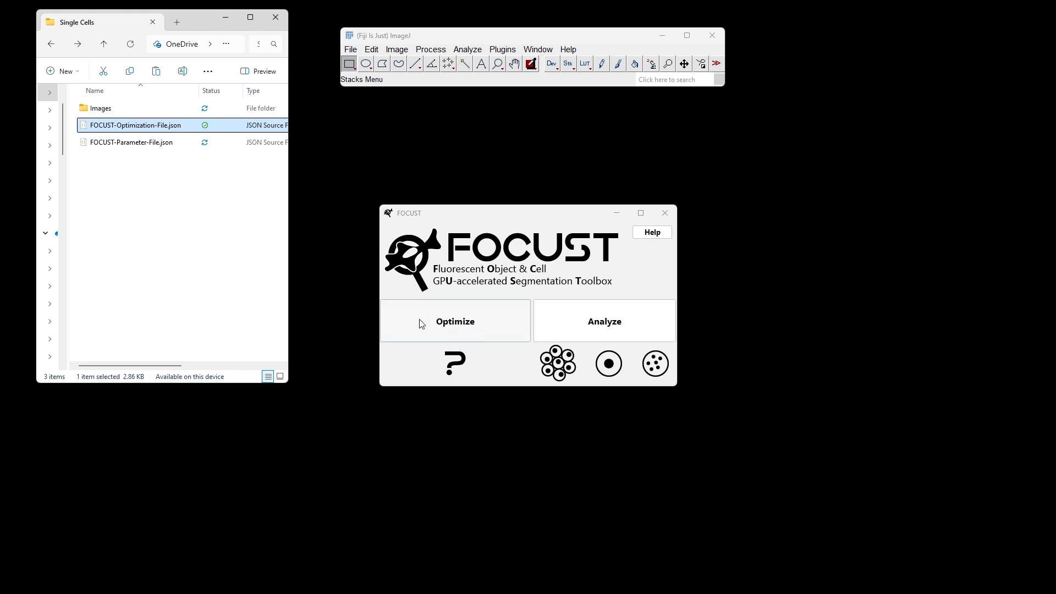
left_click(104, 146)
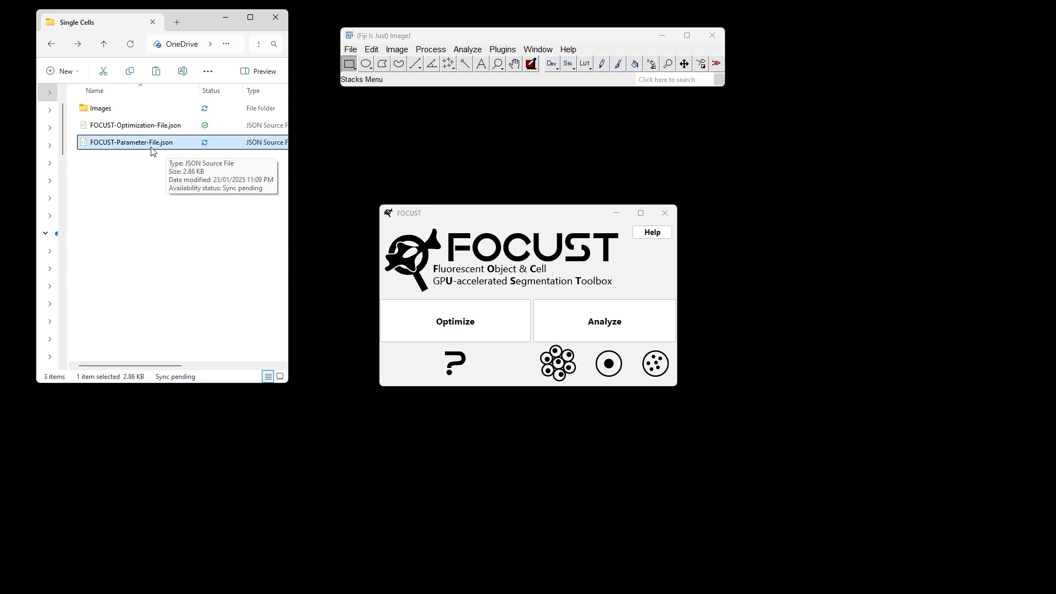
left_click(166, 259)
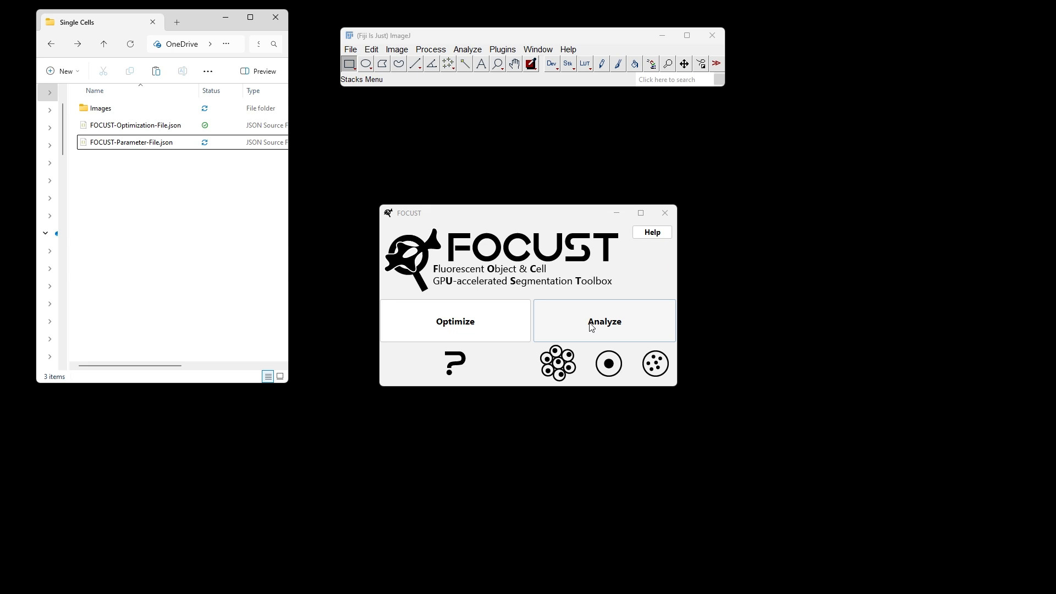
Step: Open the FOCUST analysis setup beside the file browser and display the contents of the Images folder
left_click(612, 328)
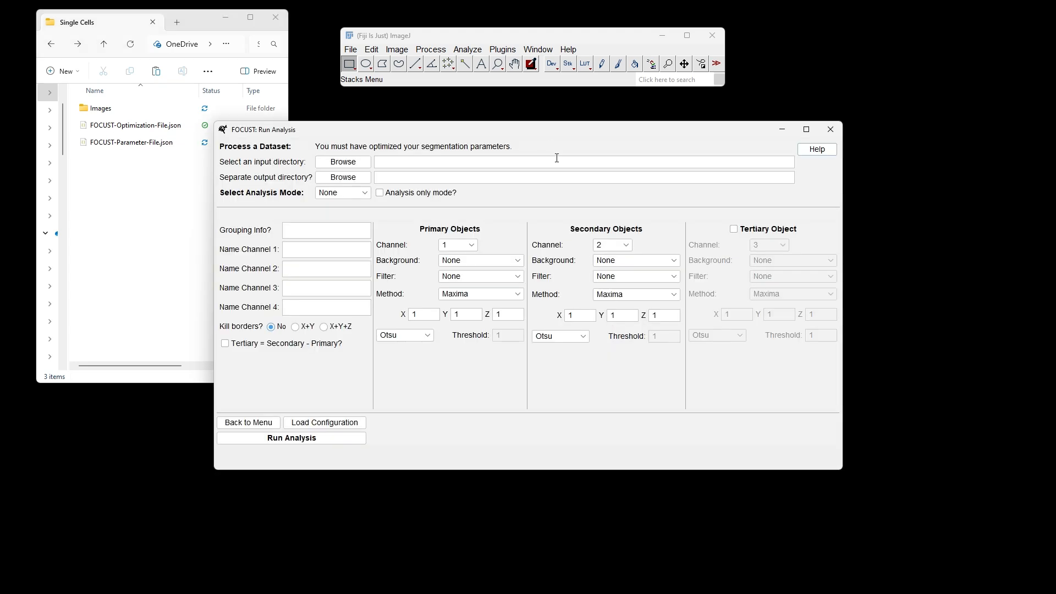
left_click_drag(550, 138, 632, 157)
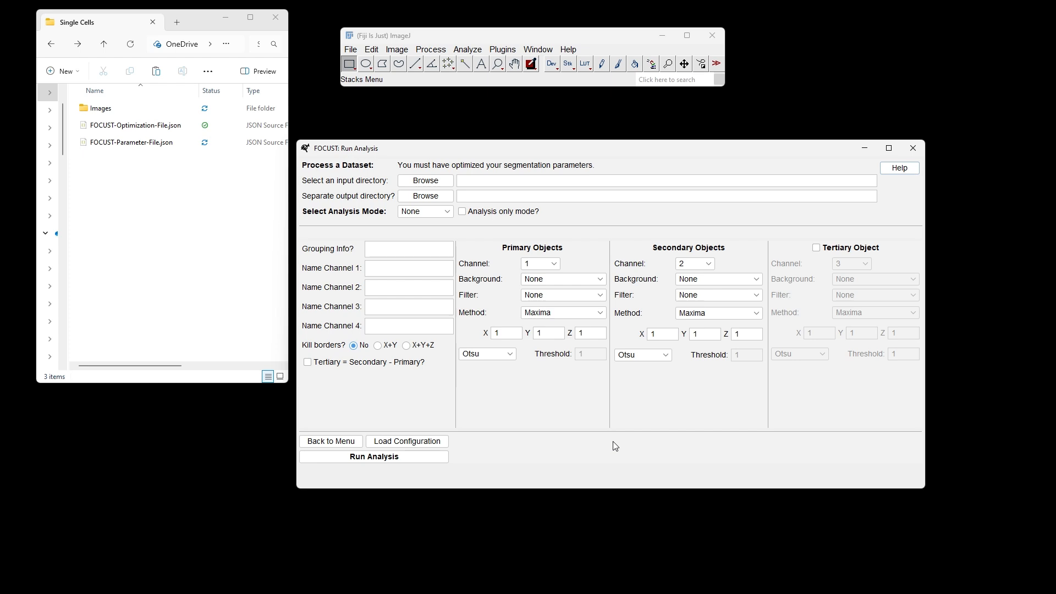
double_click(104, 108)
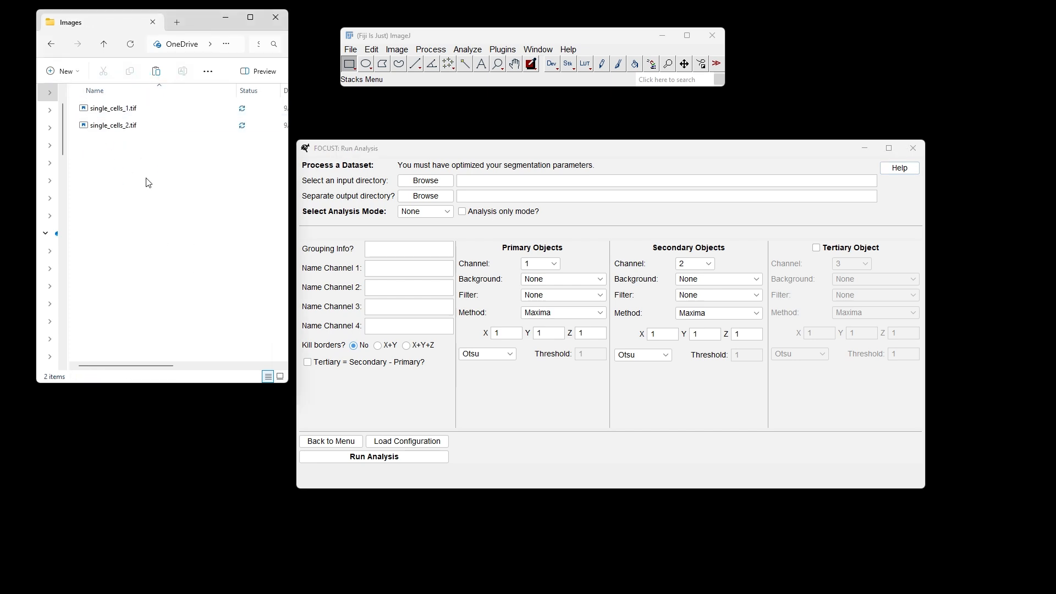
left_click(603, 428)
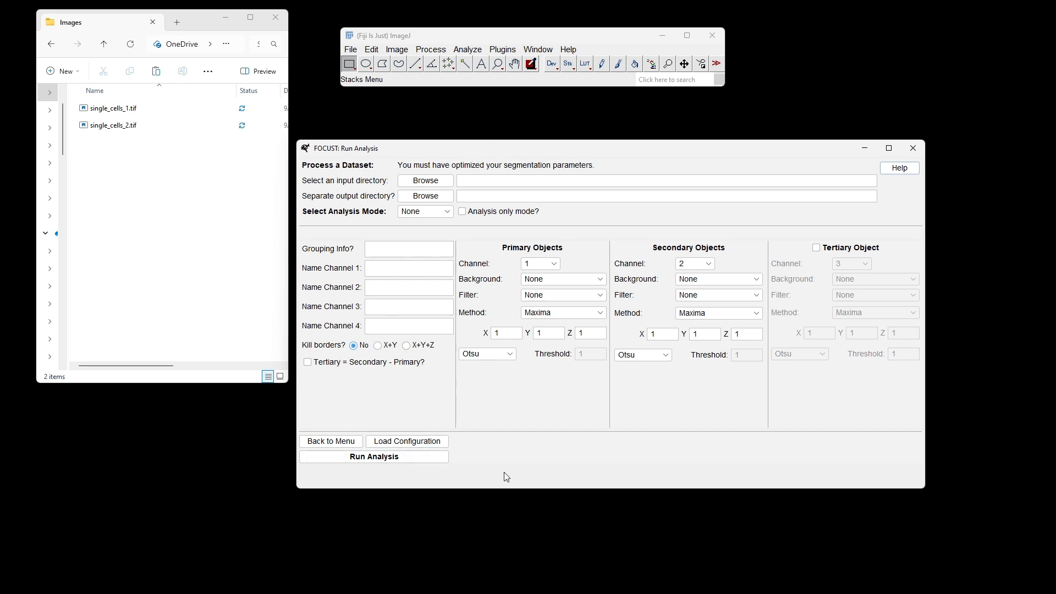
Step: Load the saved configuration FOCUST-Parameter-File.json from the Single Cells folder into the analysis setup
left_click(389, 444)
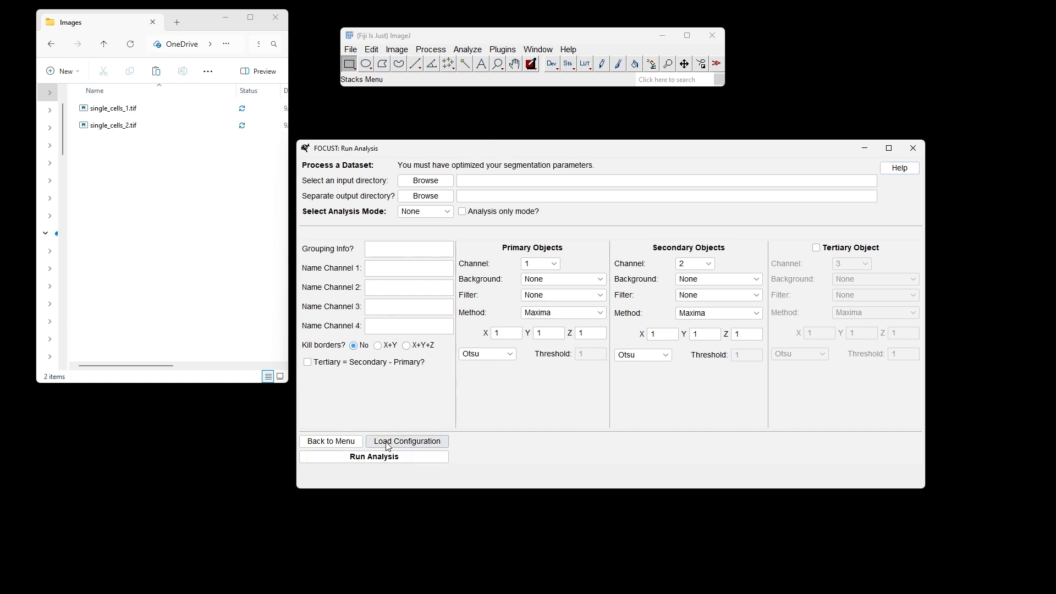
left_click_drag(433, 15, 399, 100)
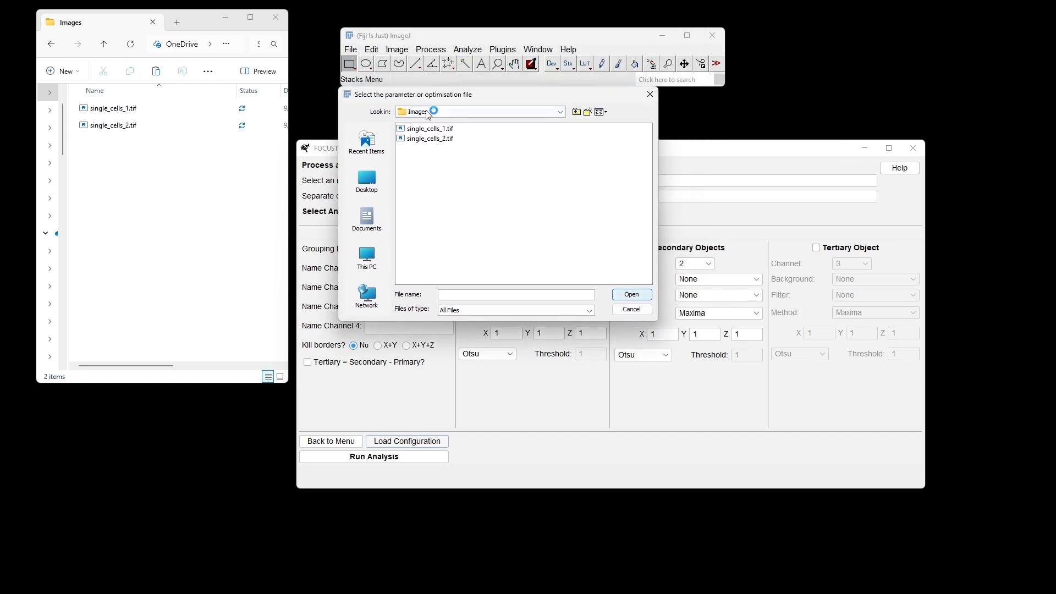
left_click(577, 111)
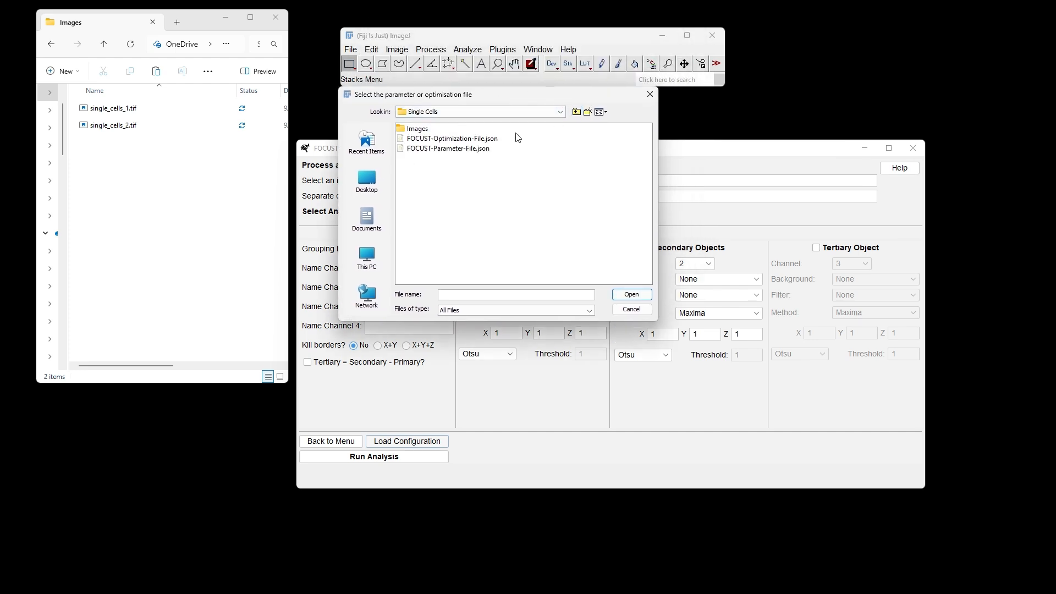
left_click(456, 149)
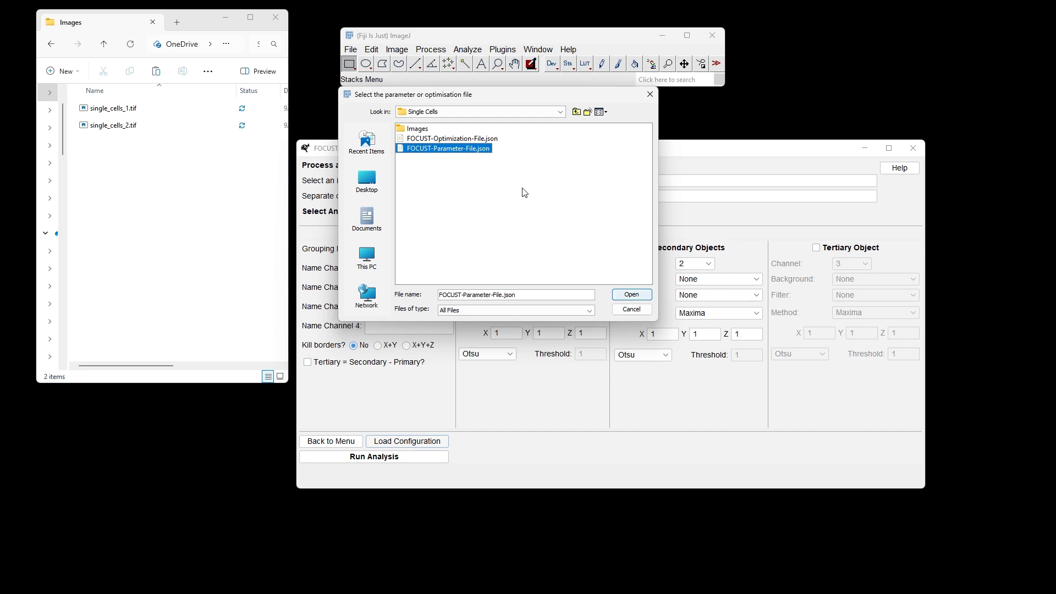
left_click(631, 295)
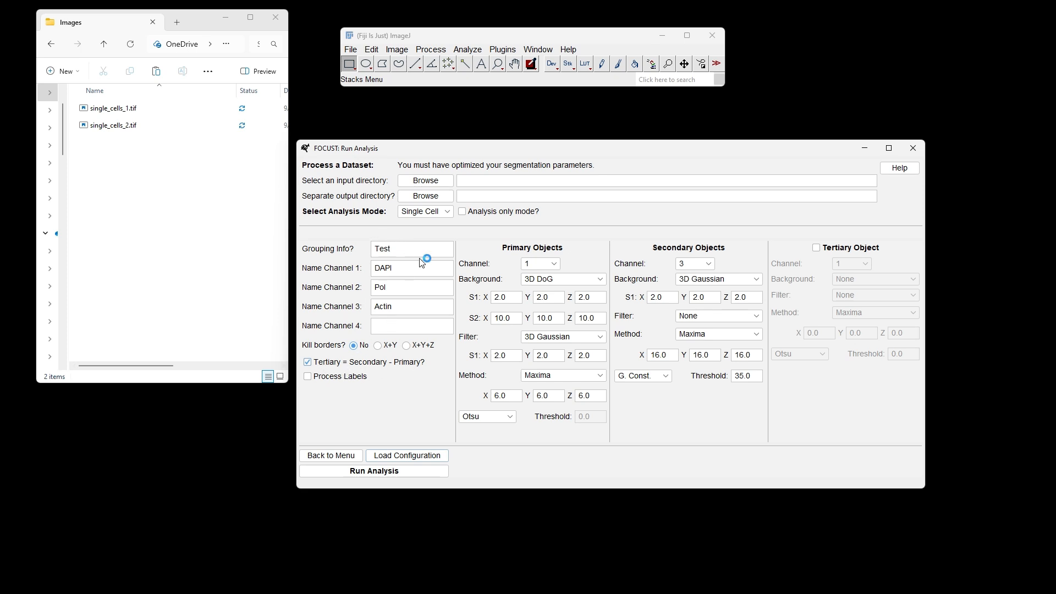
Step: Set the analysis input directory to the Images folder inside Single Cells
left_click(438, 183)
double_click(443, 222)
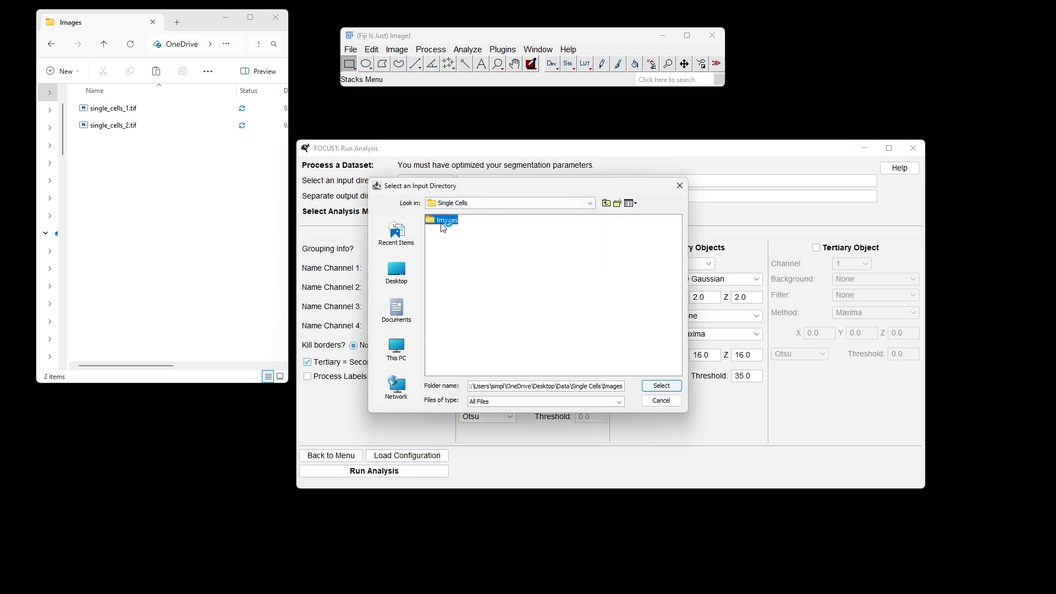
left_click(665, 386)
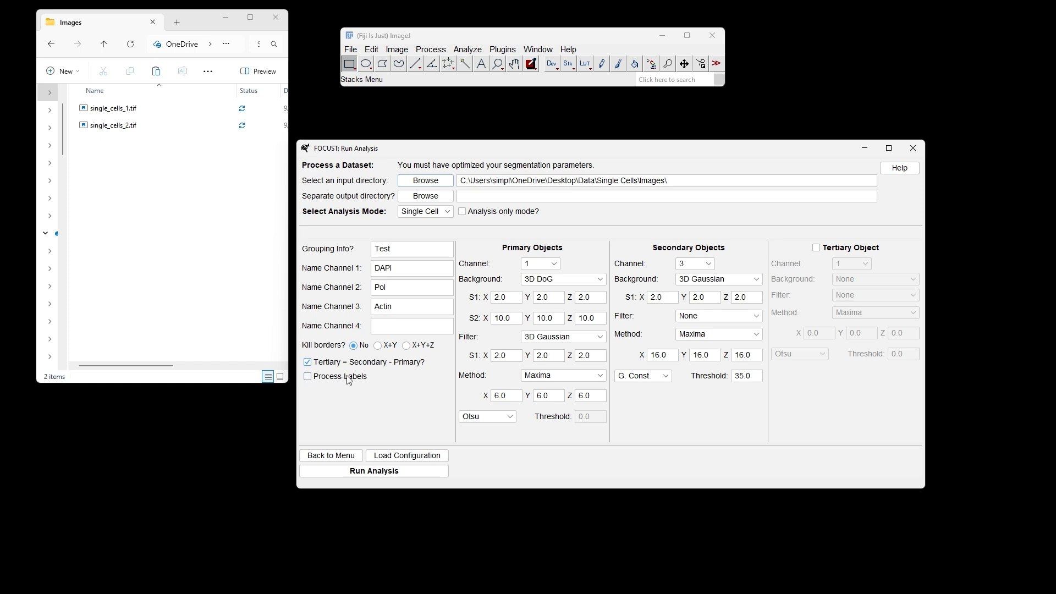
Step: Enable Process Labels and look through the banding and skeletonize options for primary, secondary and tertiary objects
left_click(308, 378)
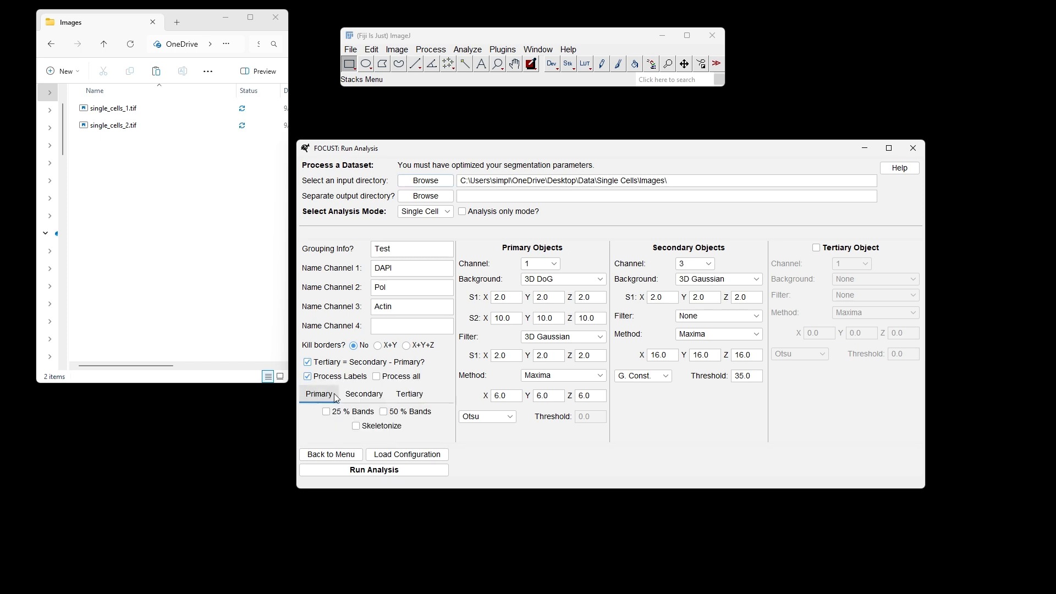
left_click(356, 399)
left_click(417, 402)
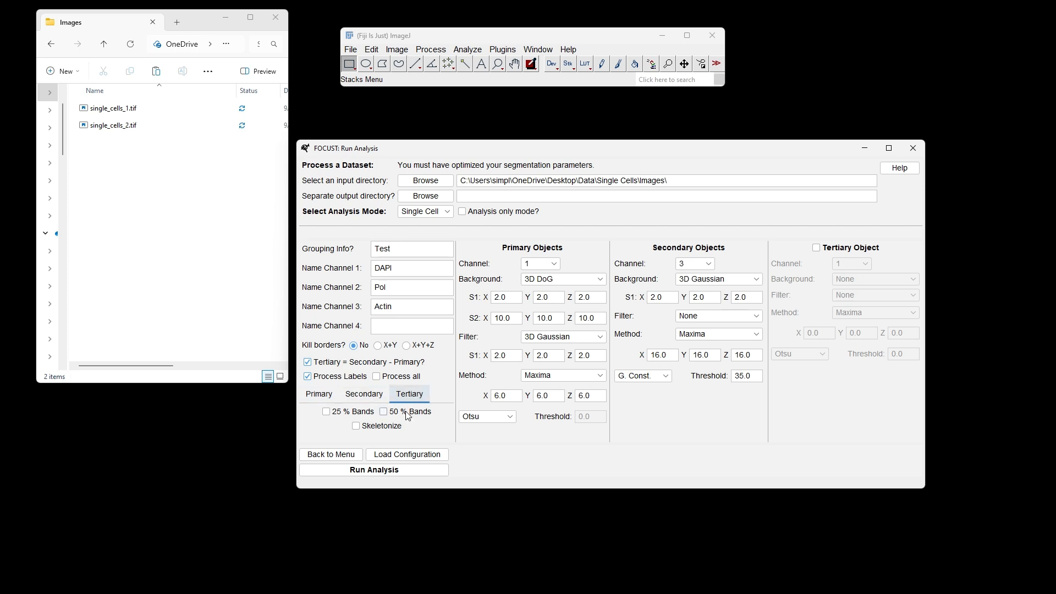
left_click(332, 402)
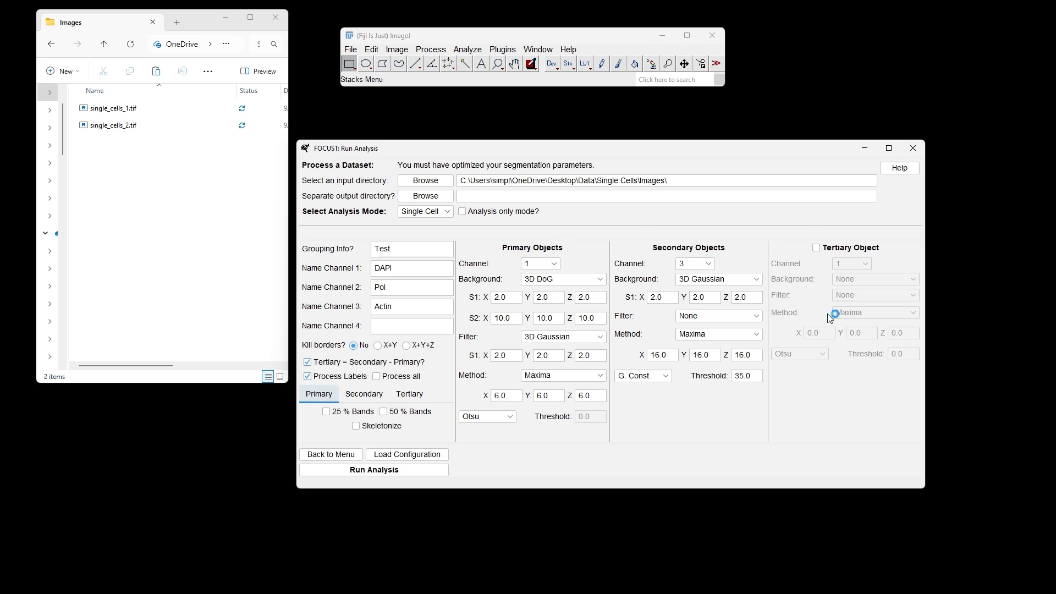
Step: Review the available analysis modes, keeping Single Cell, and display the label processing options for secondary objects
left_click(438, 214)
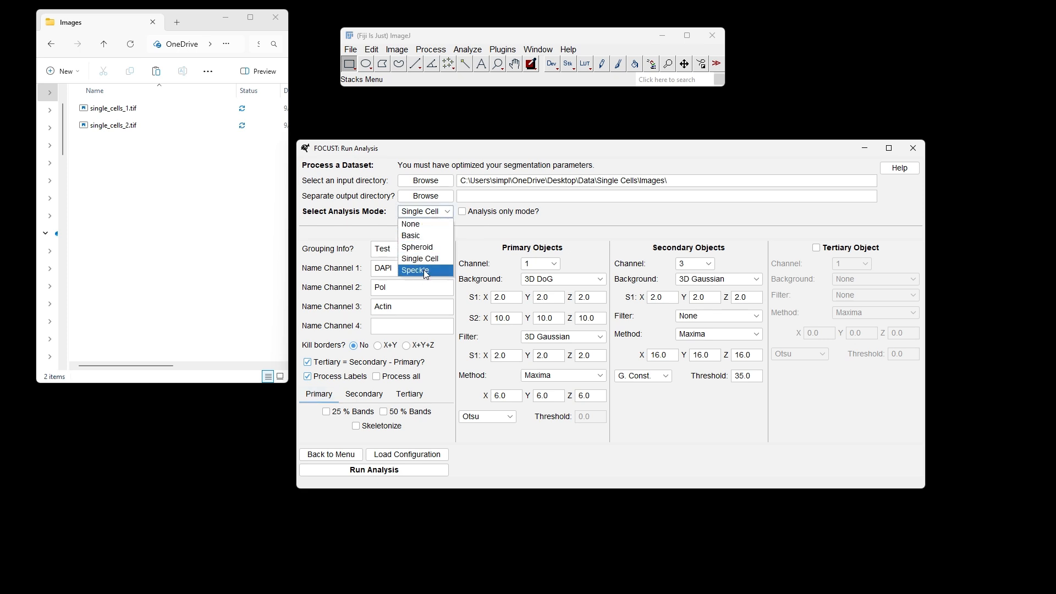
left_click(426, 275)
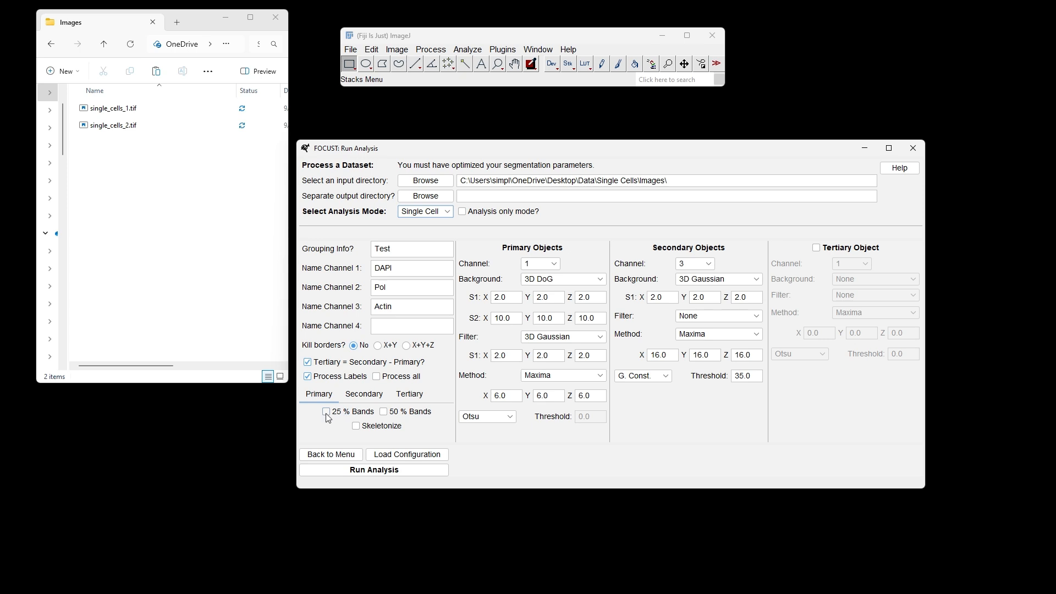
left_click(359, 395)
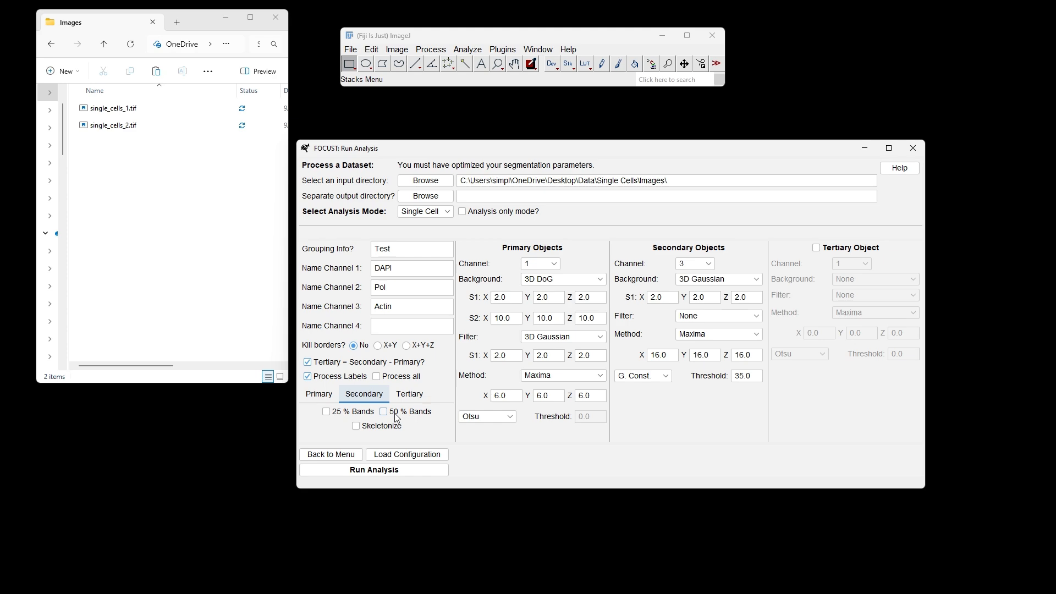
Step: Open the FOCUST online documentation, close the duplicate page, and go to section 4.5 Label Processing
left_click(901, 170)
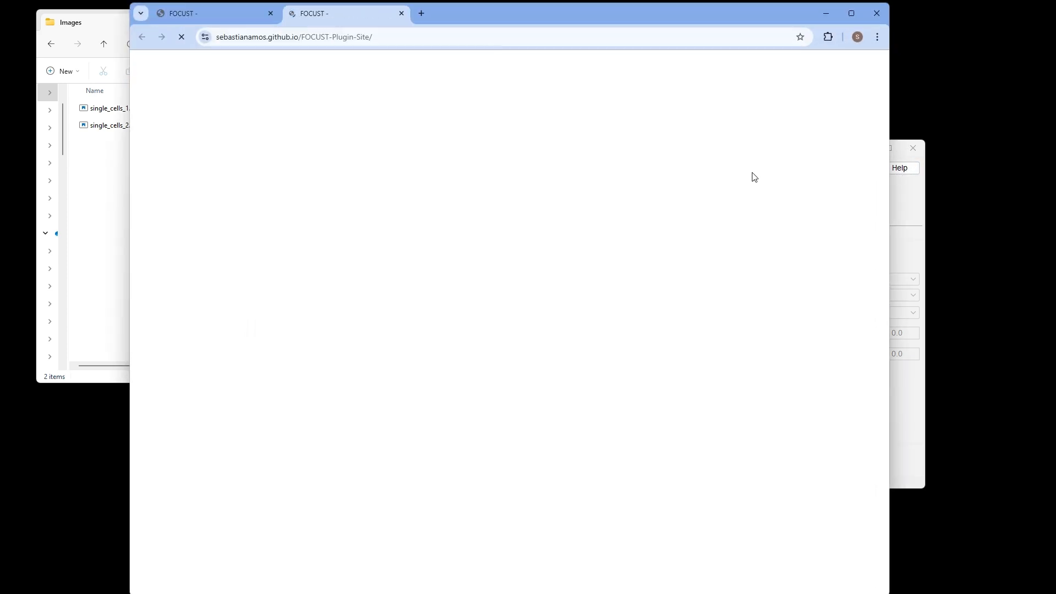
left_click(271, 13)
scroll(605, 392, "down", 20)
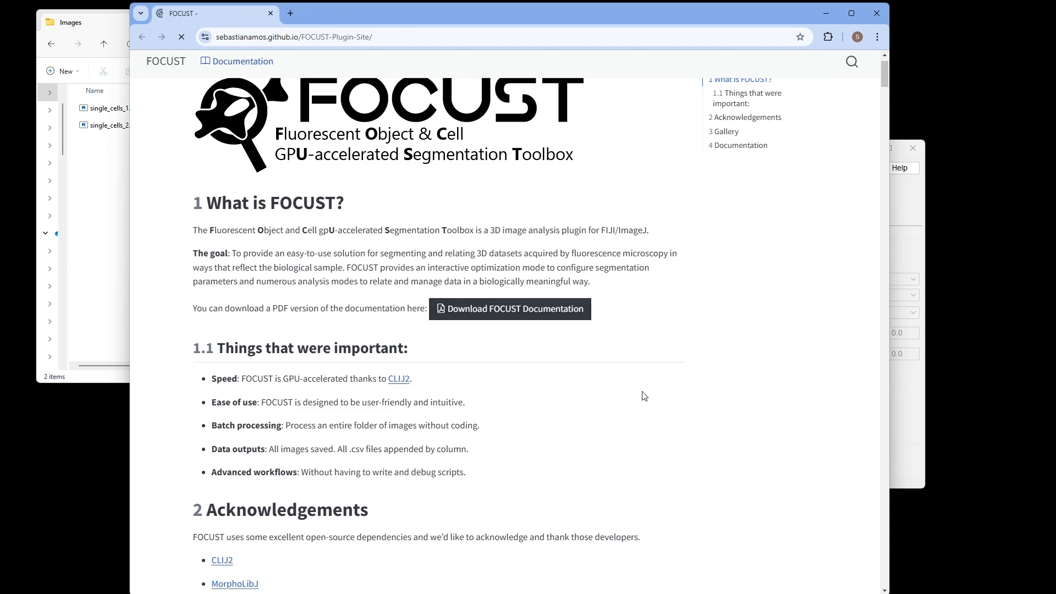
scroll(680, 429, "down", 7)
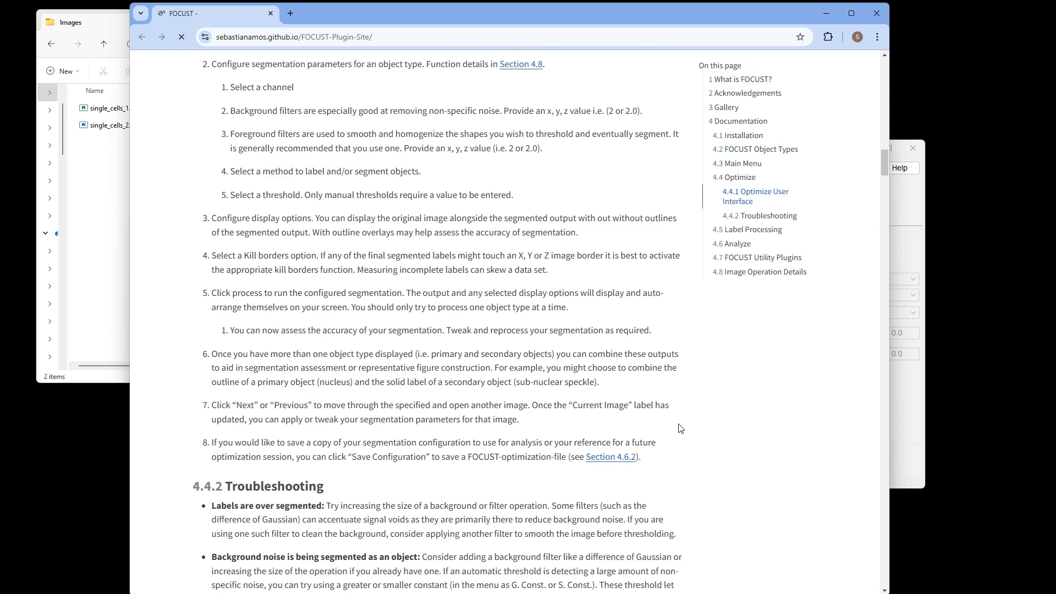
scroll(681, 428, "down", 3)
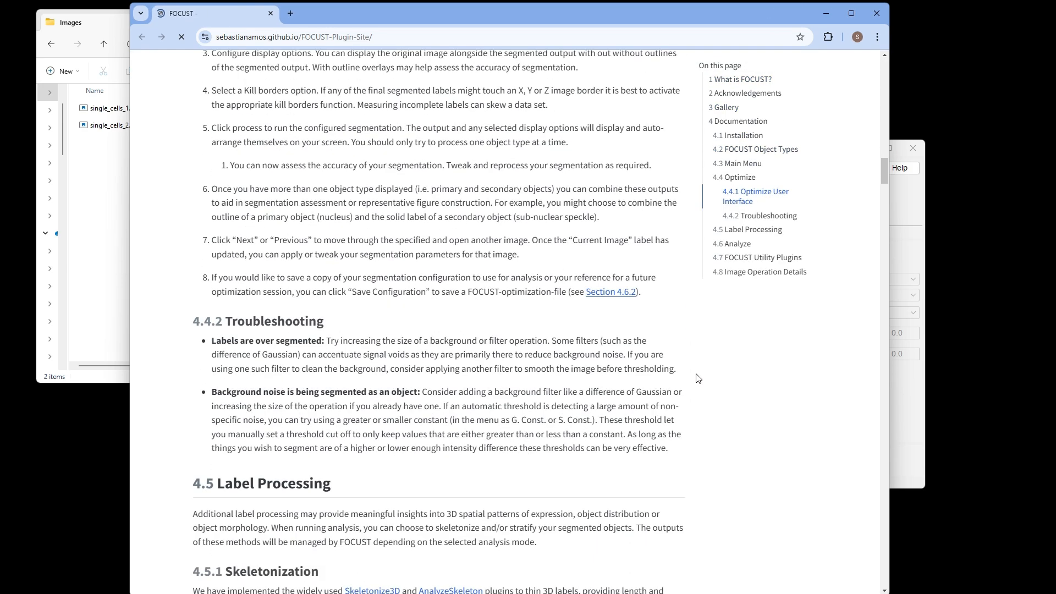
left_click(748, 230)
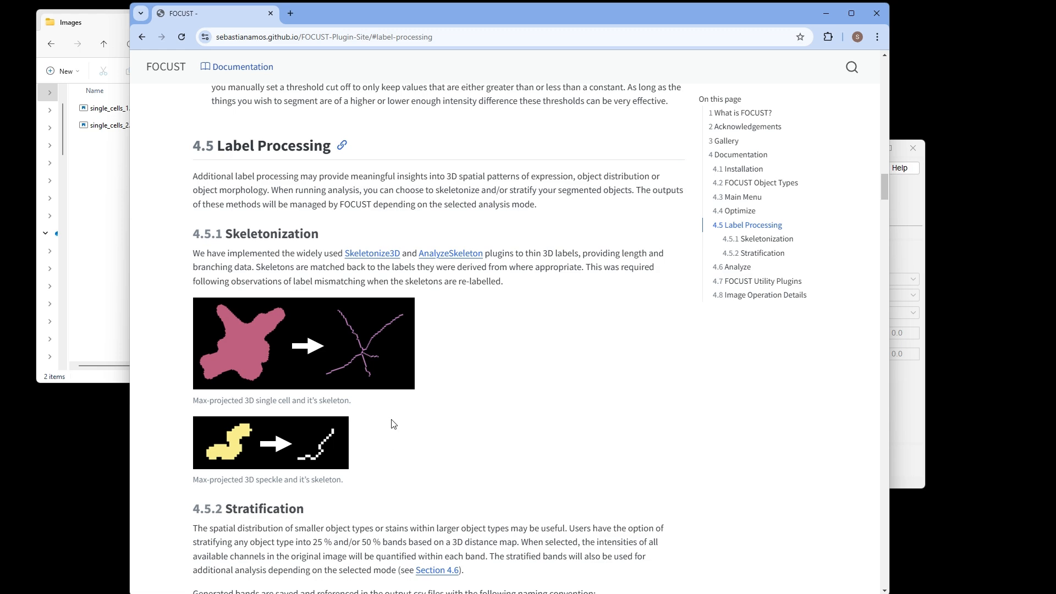
Step: Read the Skeletonization and Stratification sections, examining the naming convention for 25 % and 50 % bands, the spheroid example and the border note
scroll(393, 423, "down", 3)
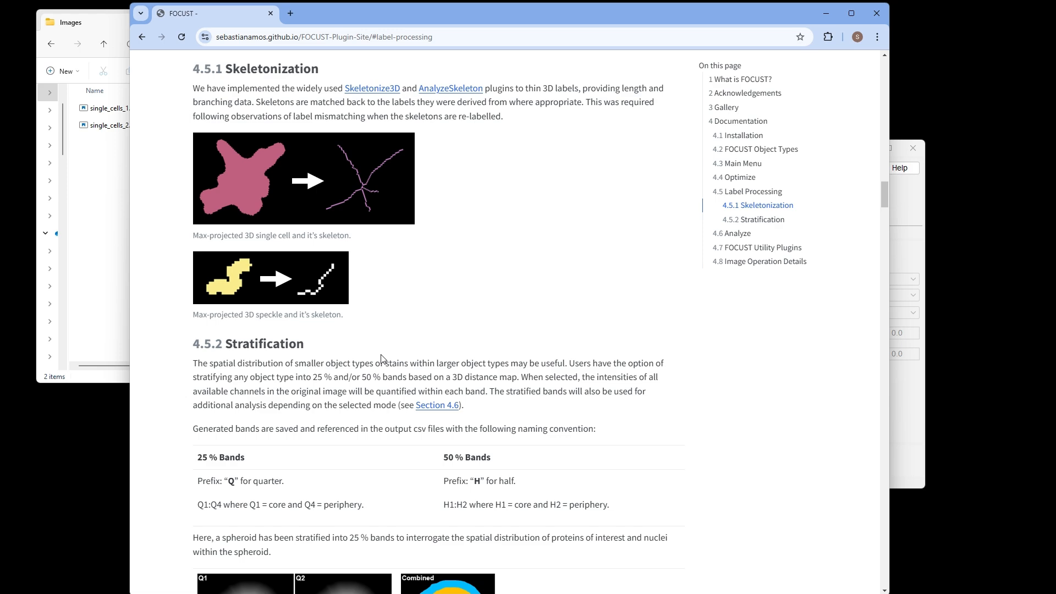
scroll(378, 379, "down", 4)
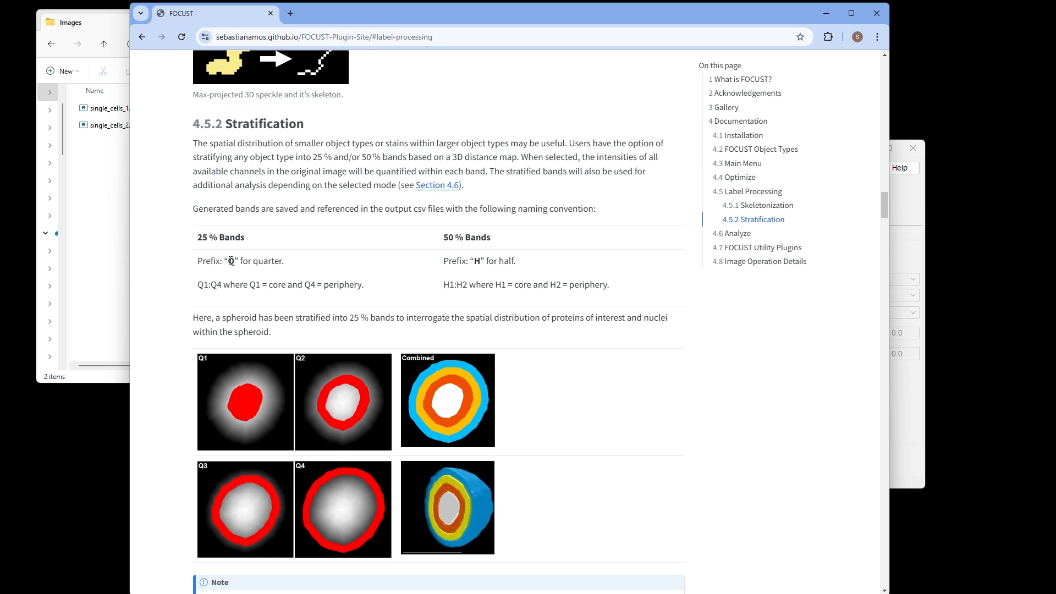
double_click(231, 262)
left_click(232, 262)
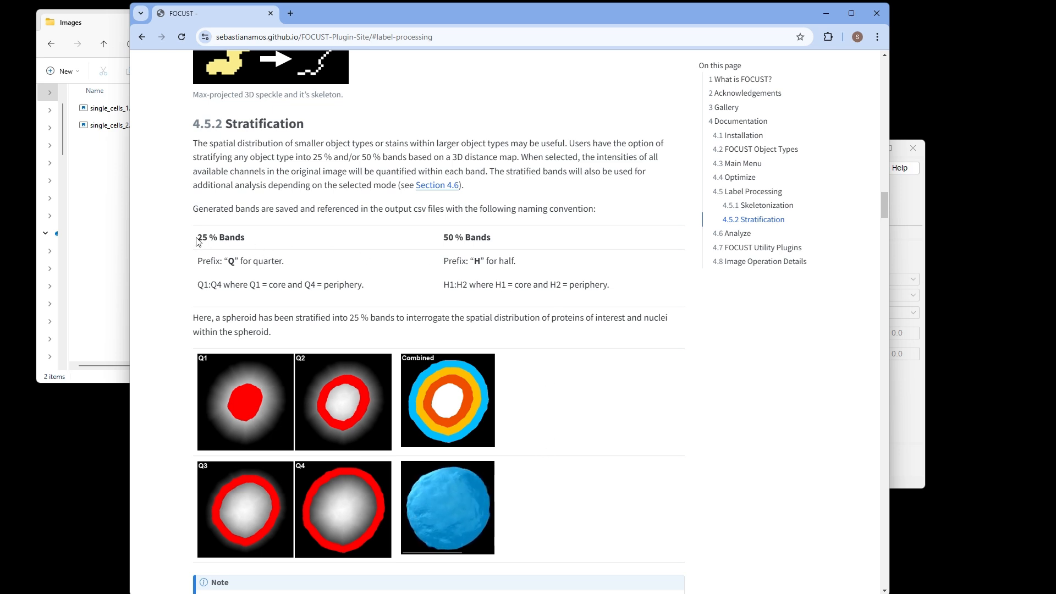
left_click_drag(201, 243, 238, 261)
left_click(261, 265)
left_click(256, 264)
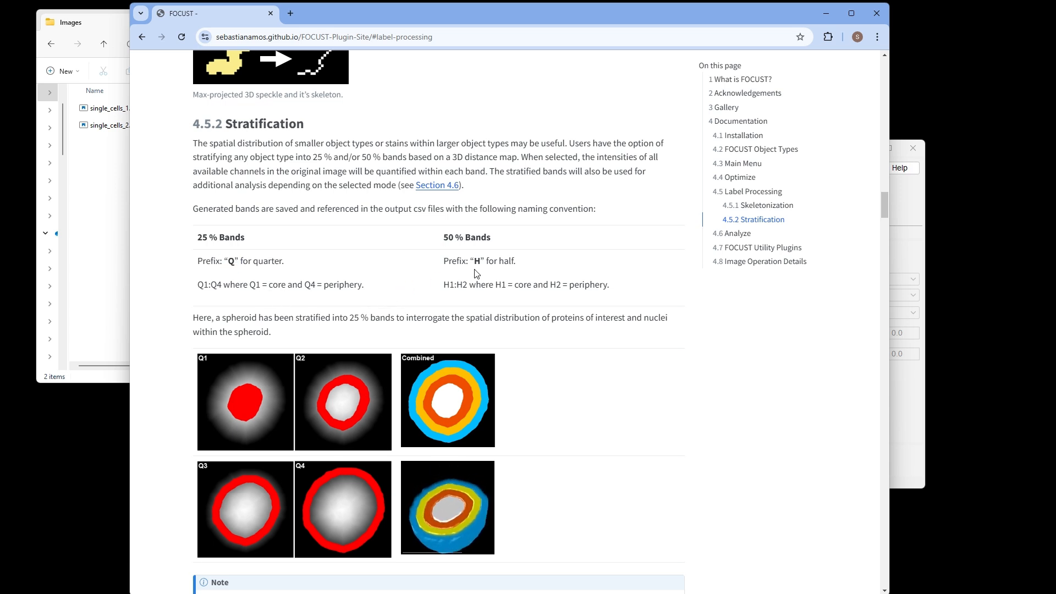
double_click(447, 235)
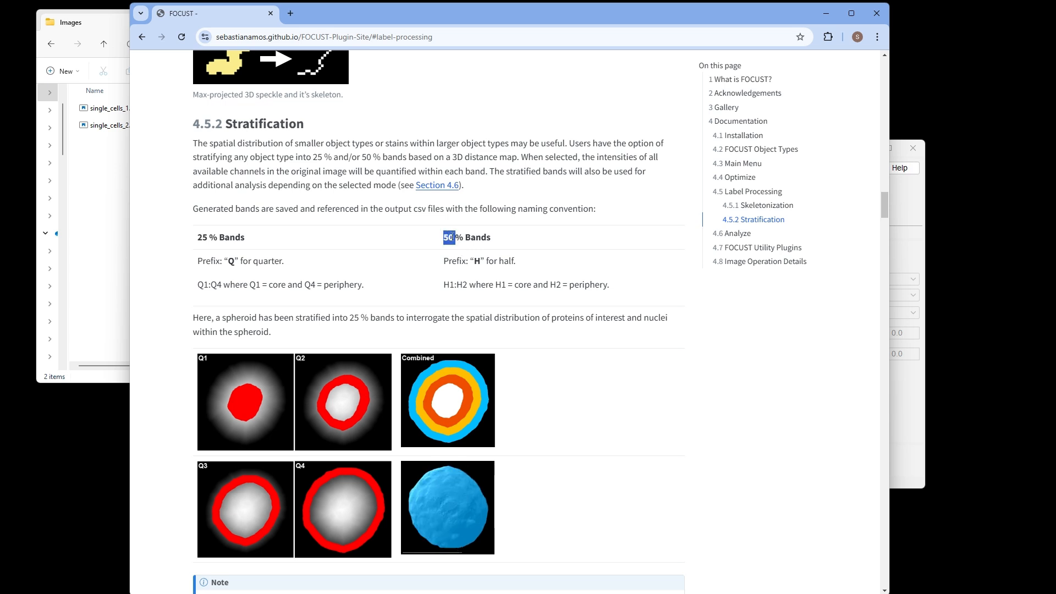
double_click(476, 260)
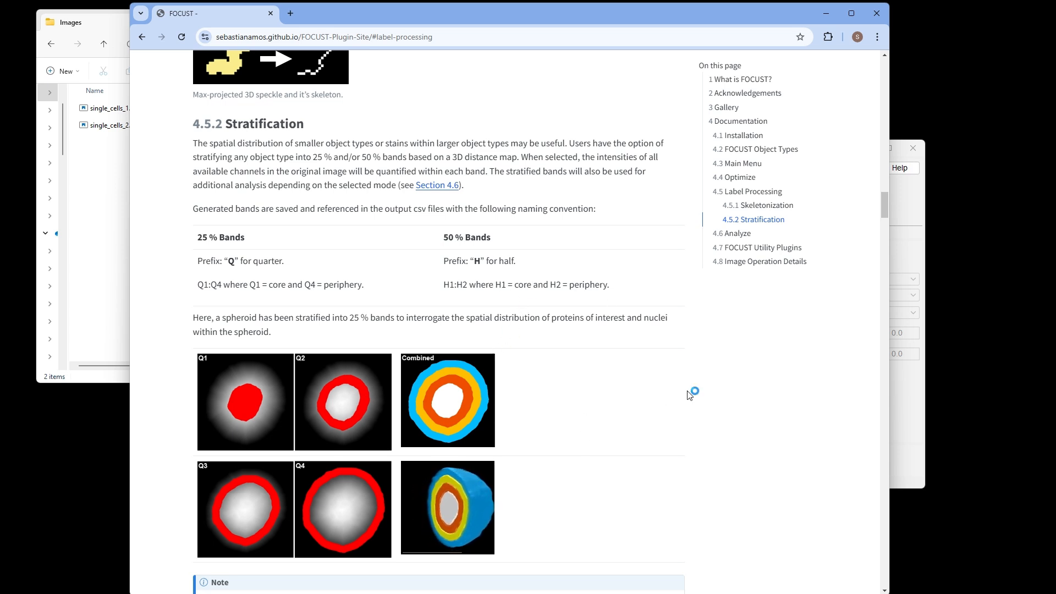
scroll(690, 395, "down", 3)
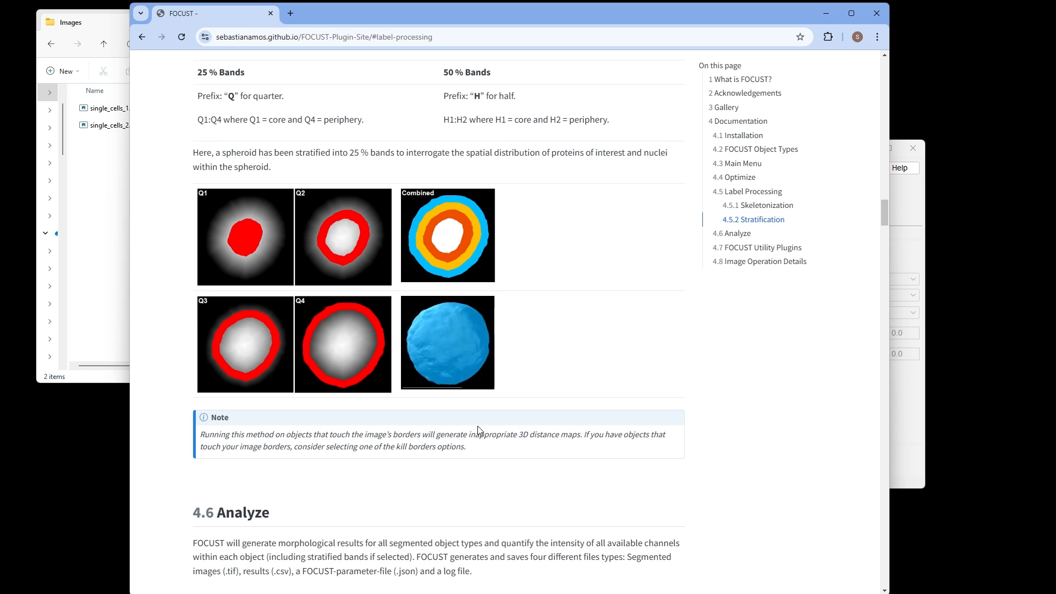
scroll(667, 489, "up", 2)
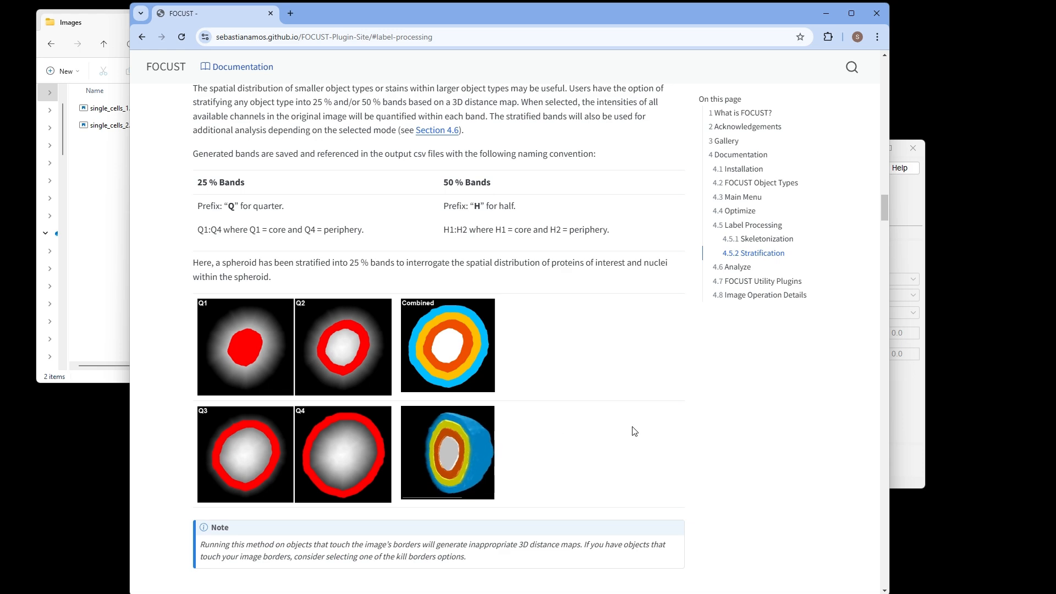
scroll(622, 407, "up", 1)
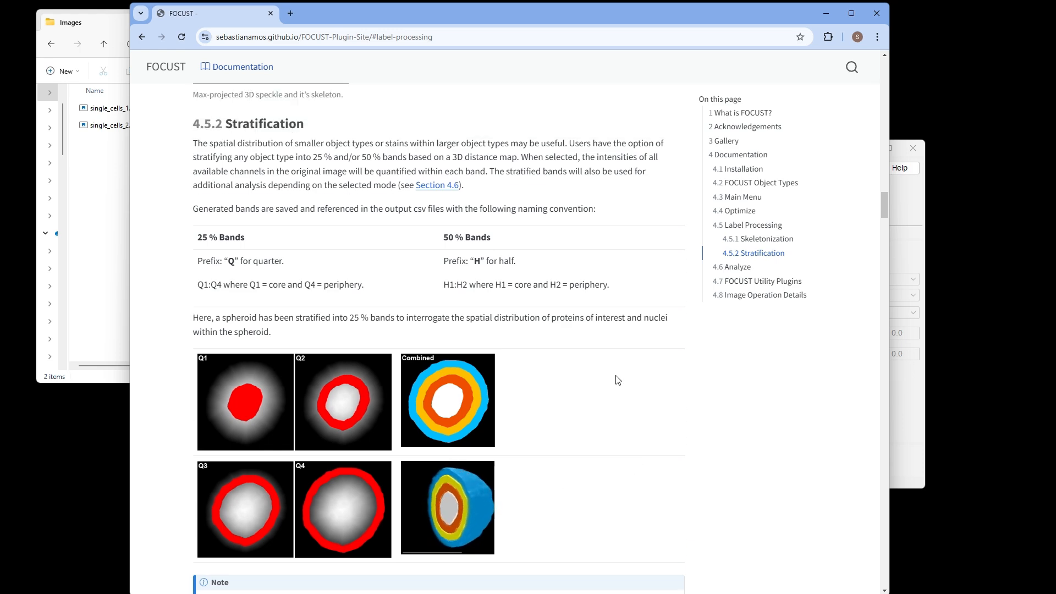
Step: Return from the documentation to the Run Analysis window and enable 25 % Bands, 50 % Bands and Skeletonize for secondary objects
left_click(825, 13)
left_click_drag(620, 155, 621, 135)
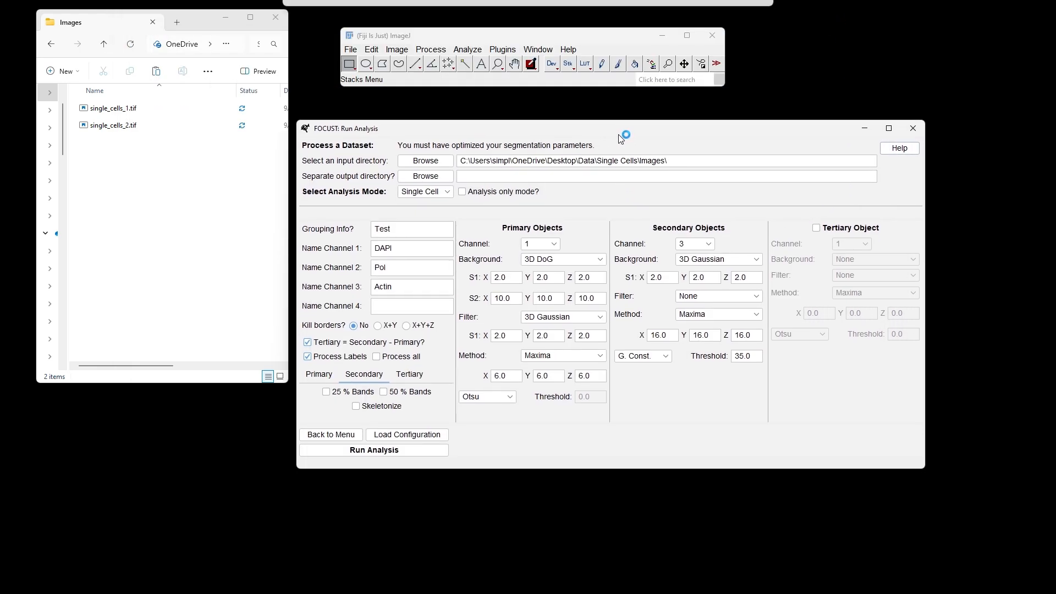
left_click(113, 108)
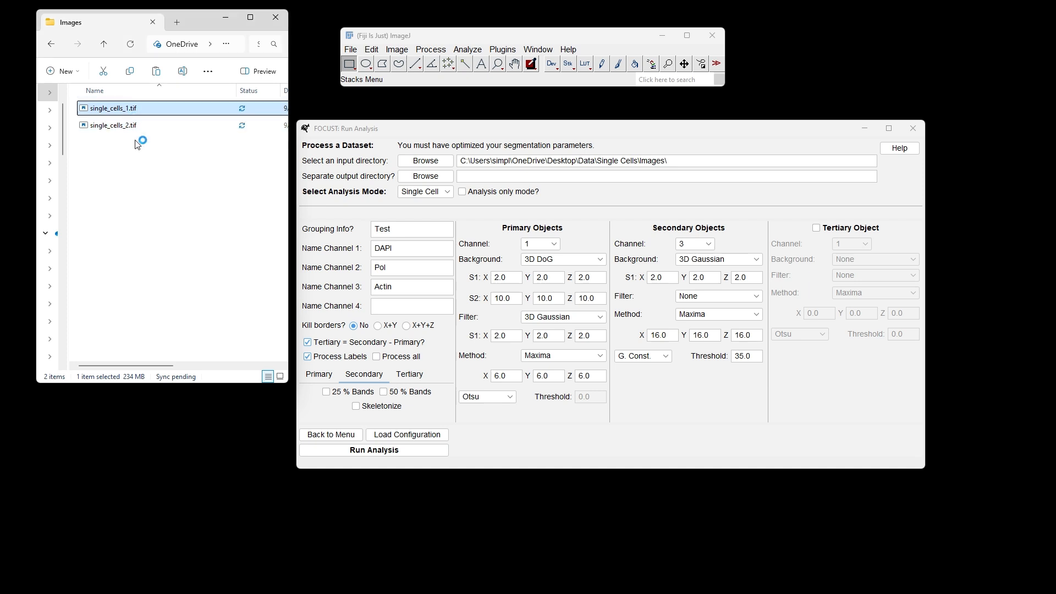
left_click(173, 185)
left_click_drag(602, 134, 602, 142)
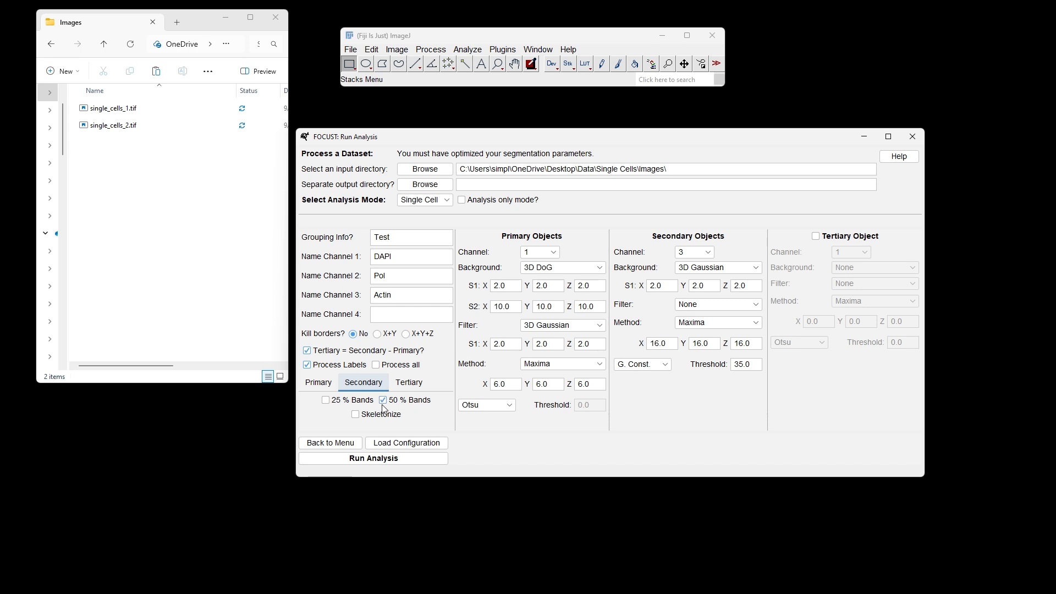
left_click(326, 400)
left_click(356, 415)
Step: Check the label processing options for tertiary and primary objects, leaving them unselected, and return to the secondary object options
left_click(404, 385)
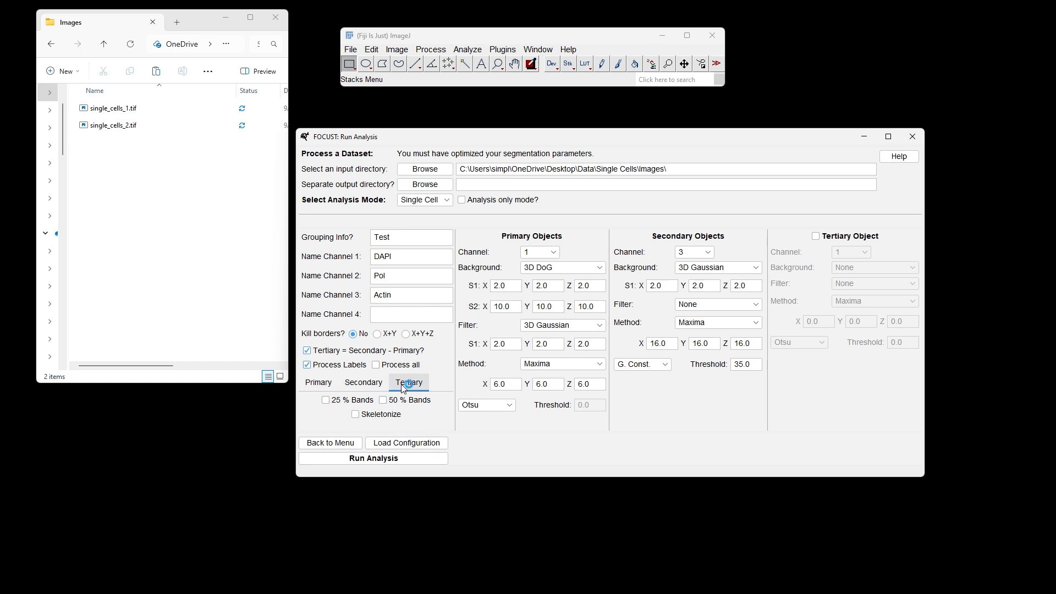
left_click(318, 384)
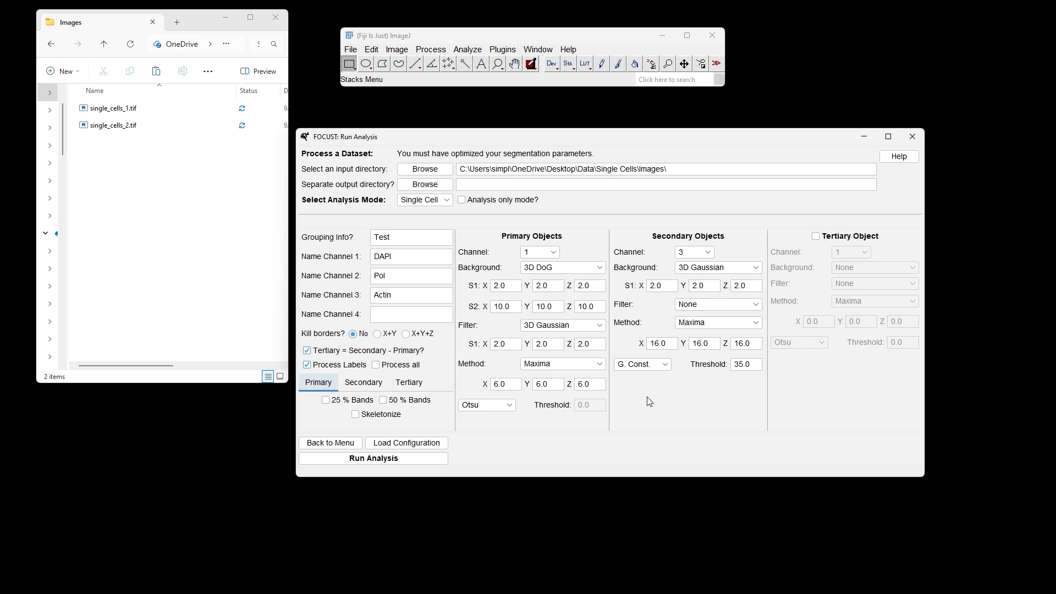
left_click_drag(629, 139, 630, 136)
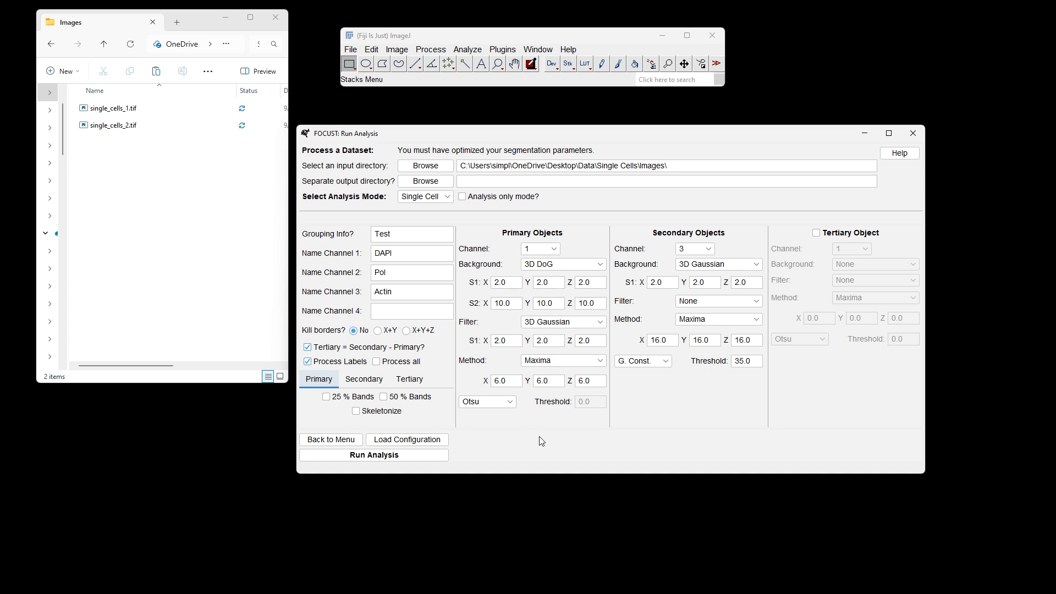
left_click(362, 384)
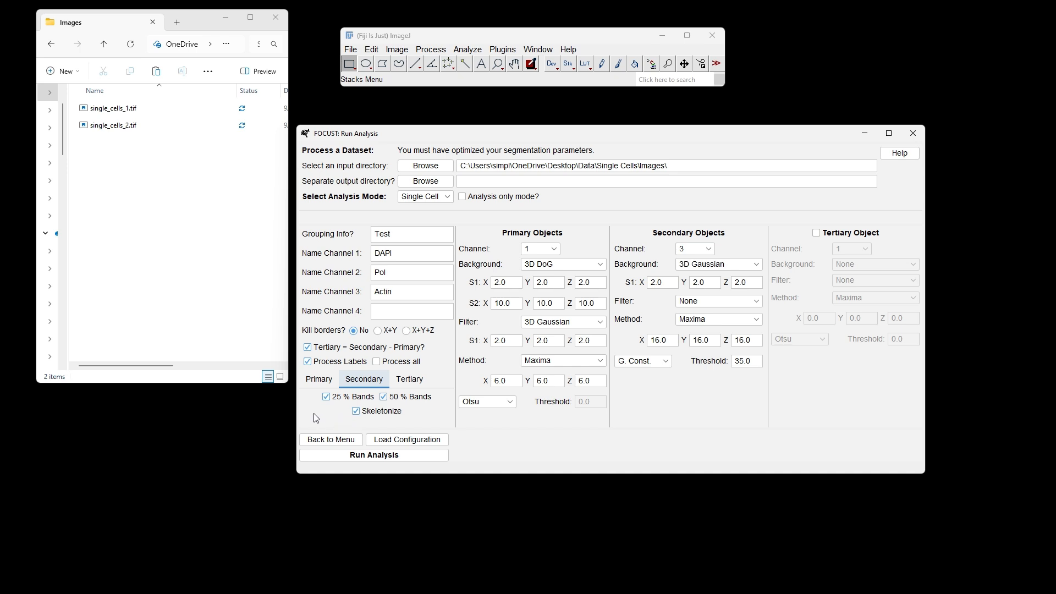
Step: Run the Single Cell analysis on the Images folder and move the log window clear of the channel names
left_click(396, 456)
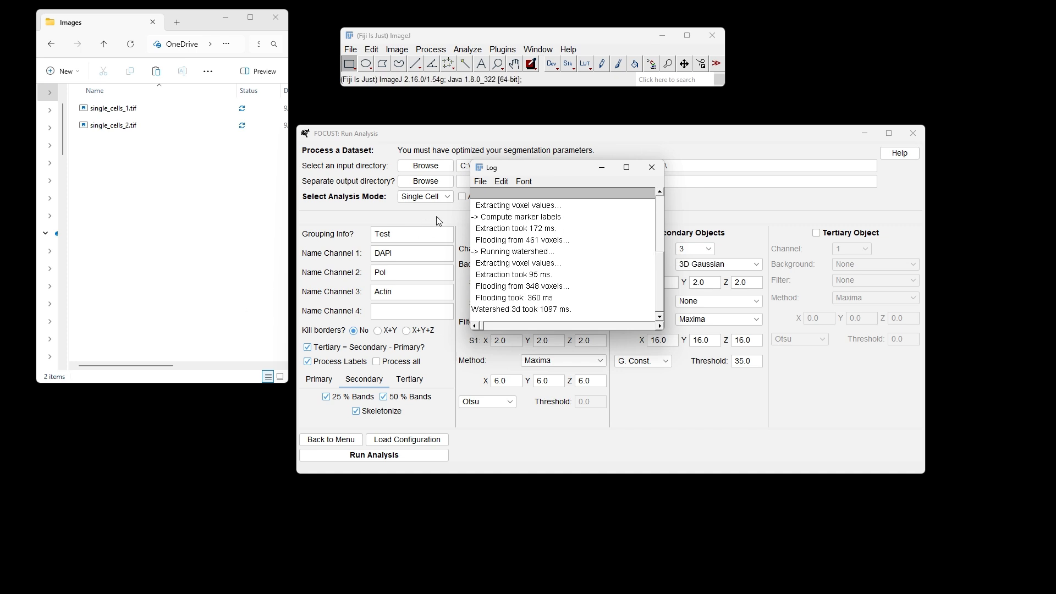
left_click_drag(544, 174, 602, 211)
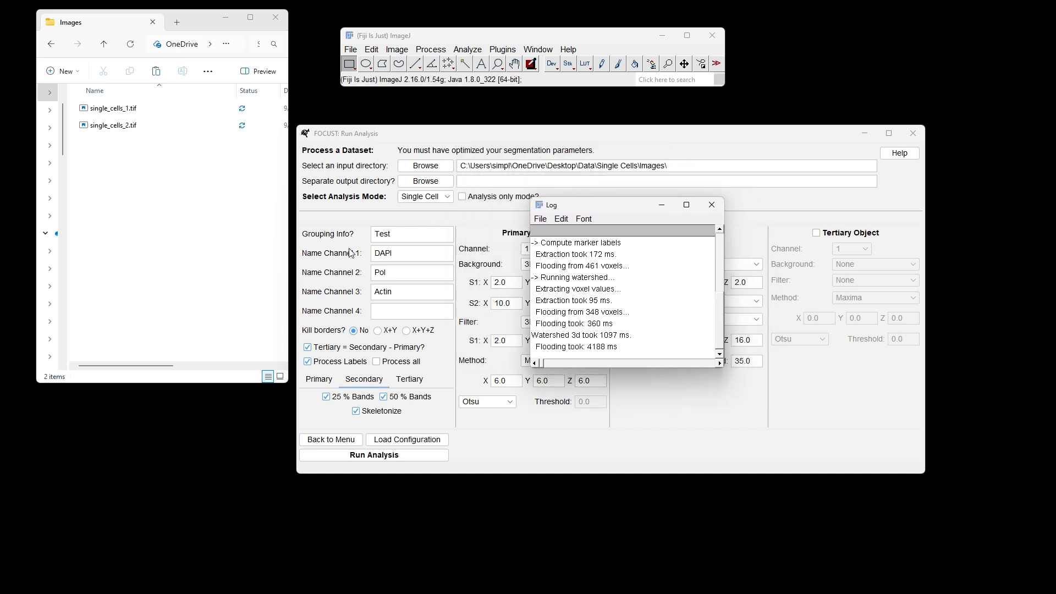
left_click(193, 262)
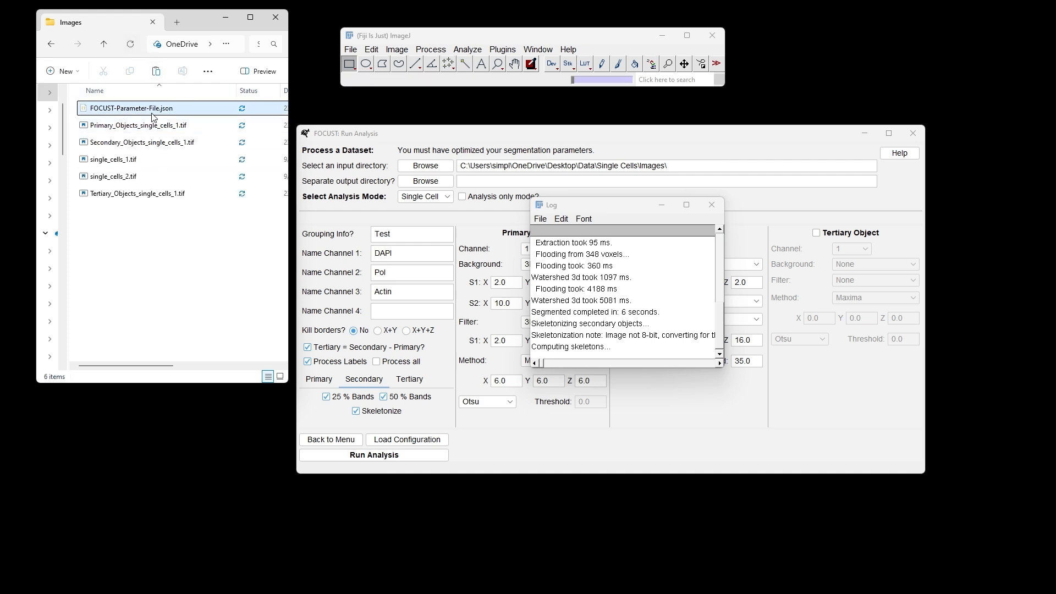
Step: Enlarge the Images folder window vertically and follow the output files as the batch is processed
left_click(112, 112)
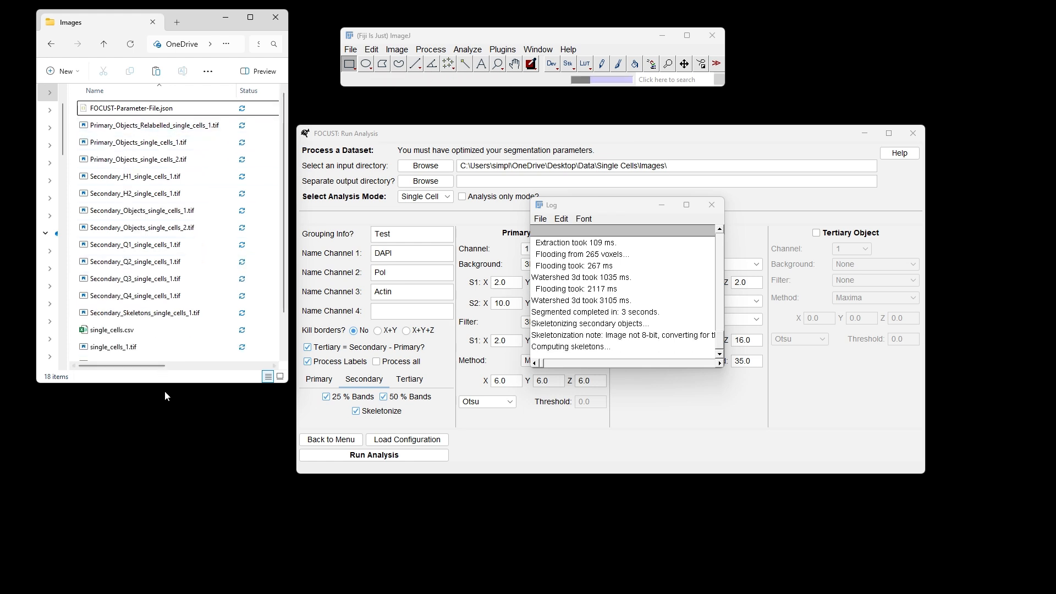
left_click_drag(165, 383, 181, 574)
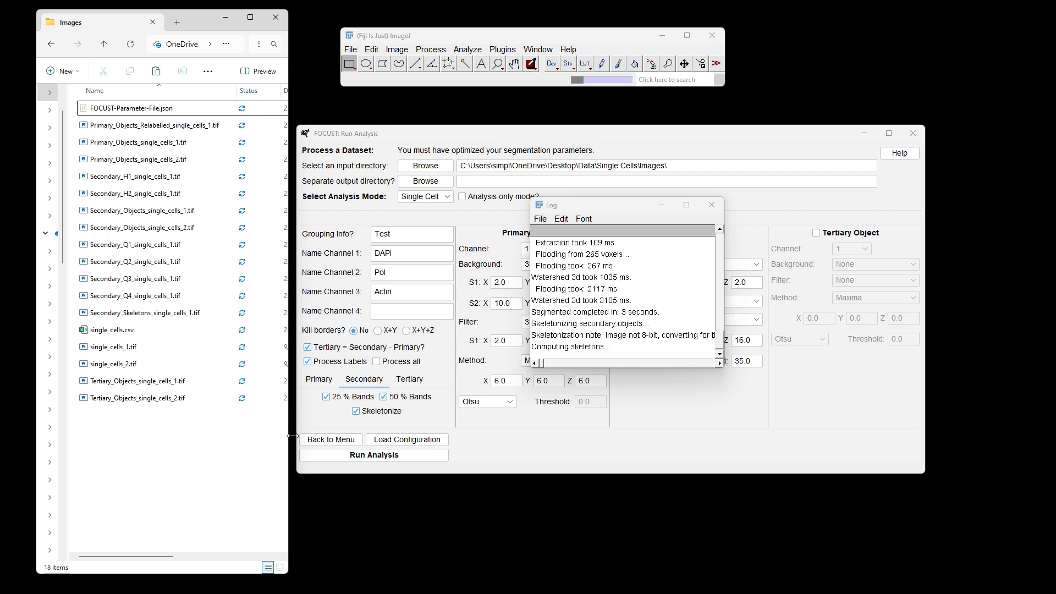
mouse_move(32, 383)
left_mouse_down()
mouse_move(7, 381)
mouse_move(49, 381)
left_mouse_up()
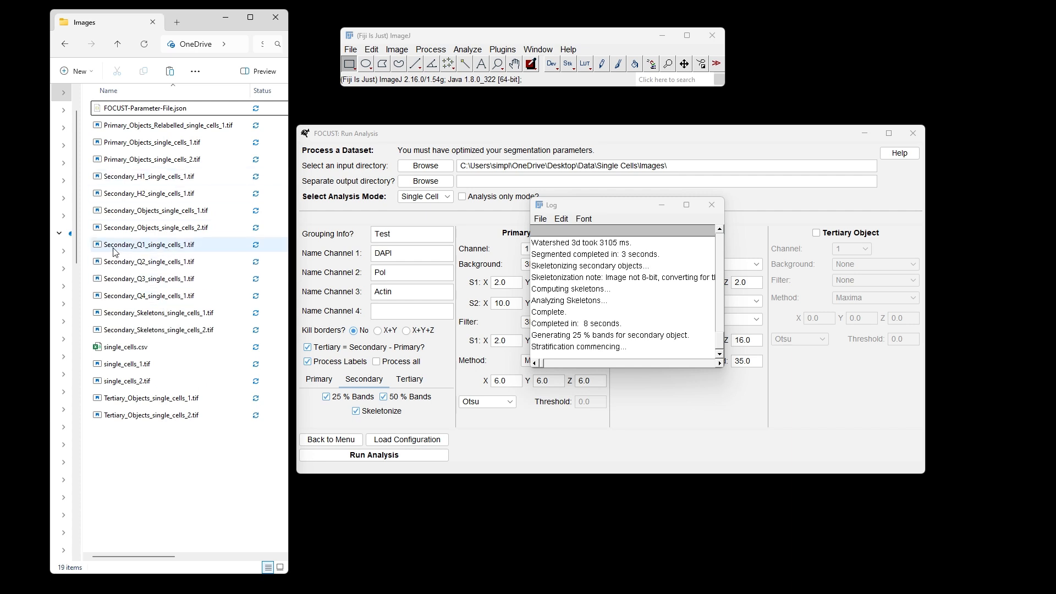
mouse_move(183, 265)
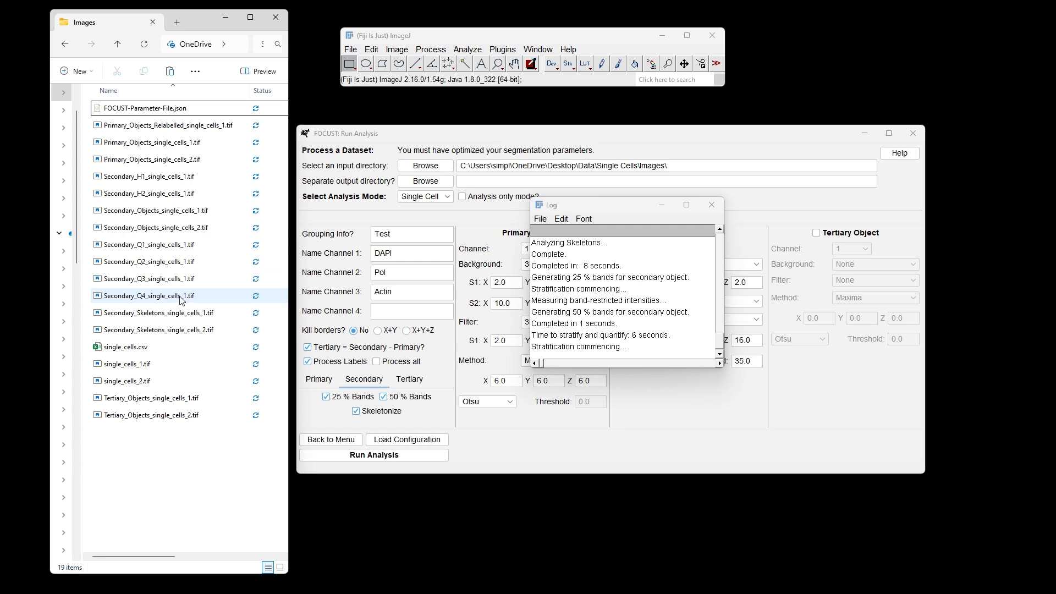
mouse_move(187, 306)
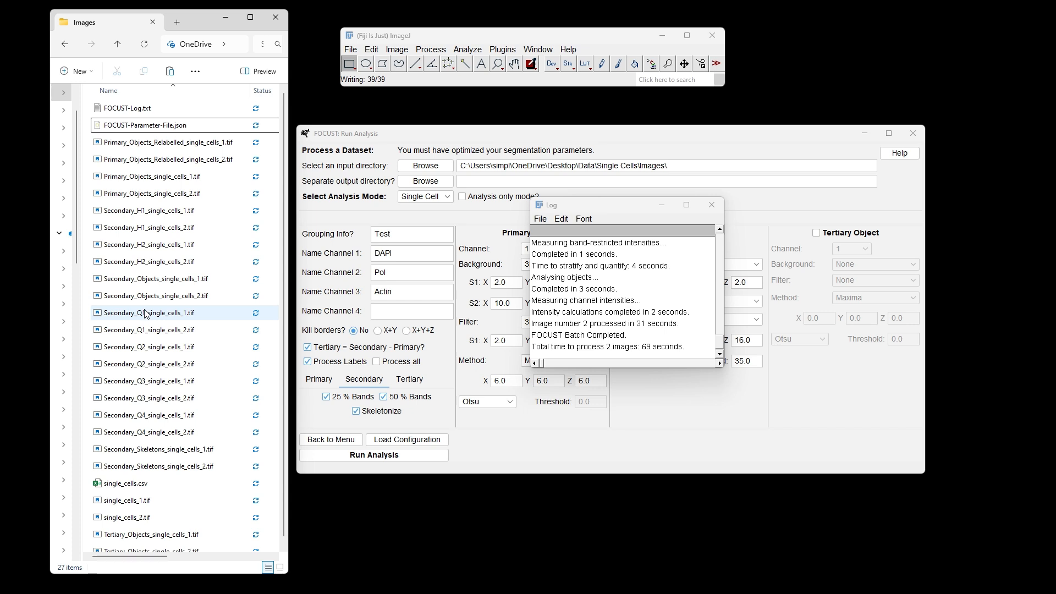
mouse_move(144, 314)
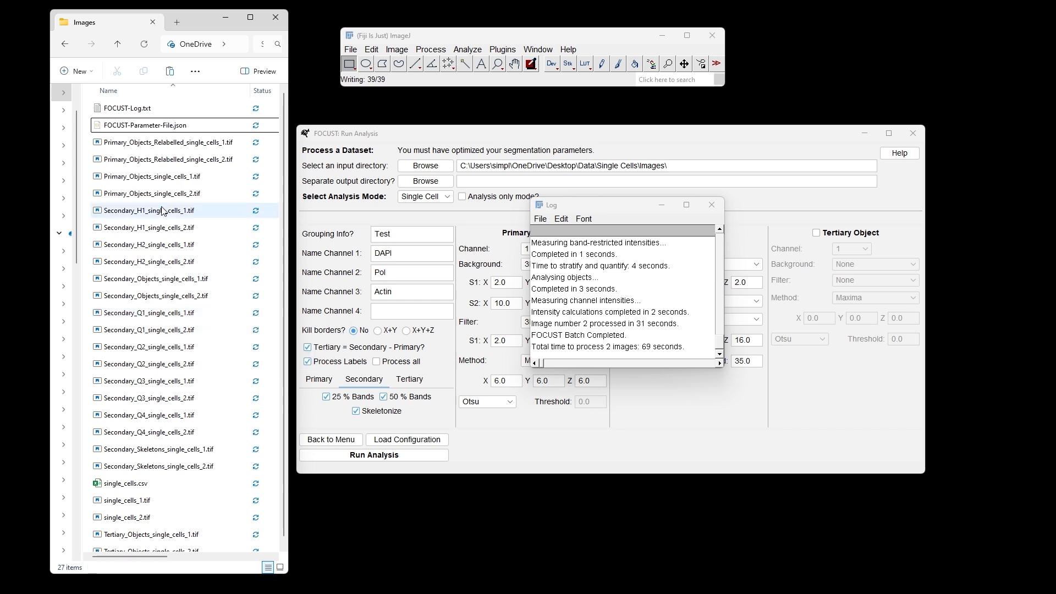
Step: Look through the output files for the secondary H1, H2, Q1 and Q4 bands, the secondary skeletons and single_cells.csv
left_click(143, 214)
left_click(146, 246)
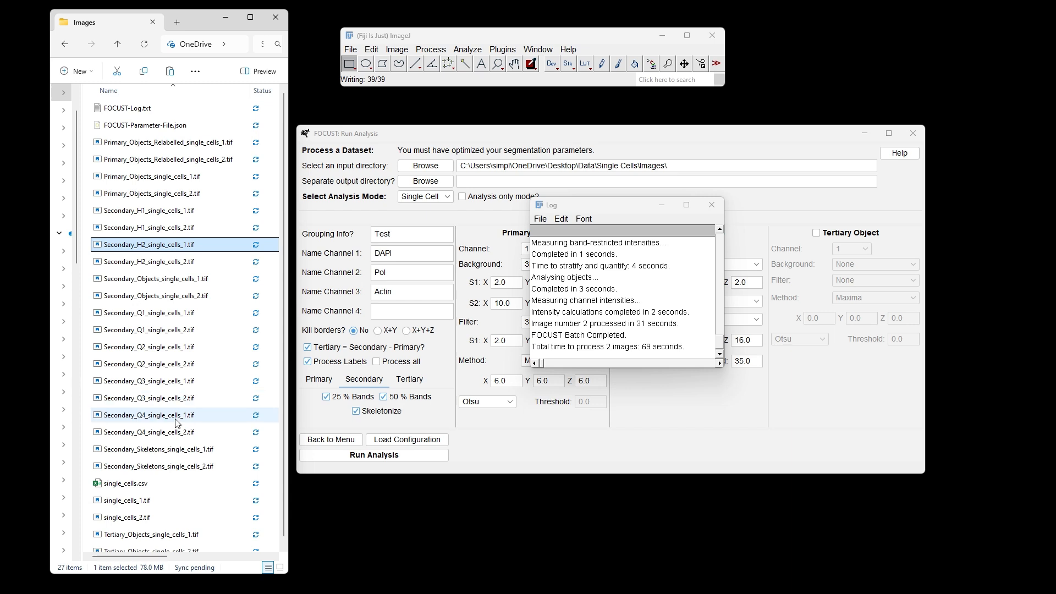
left_click(144, 313)
left_click(153, 418)
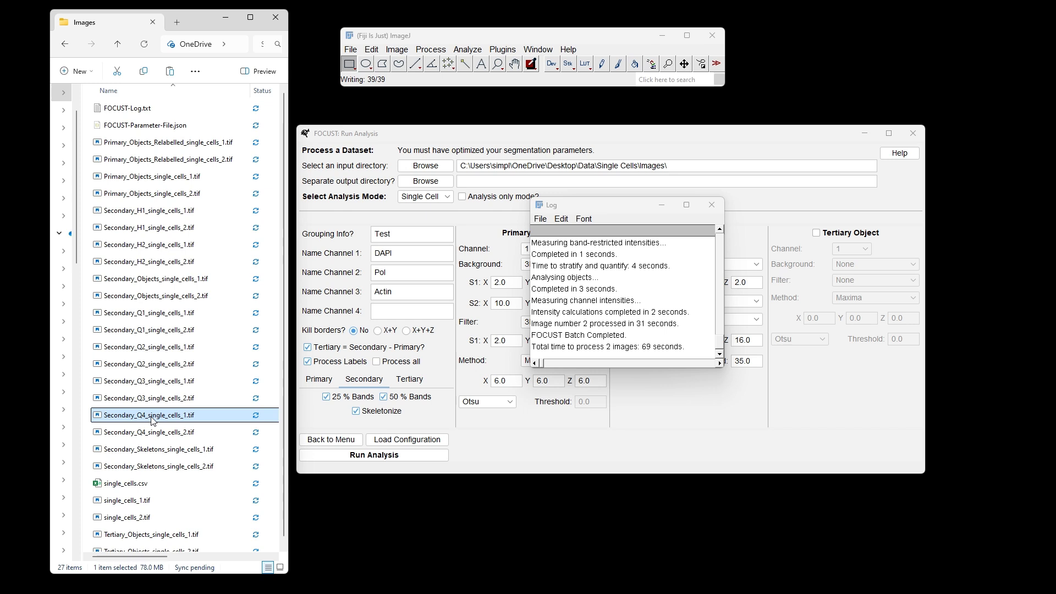
left_click(118, 450)
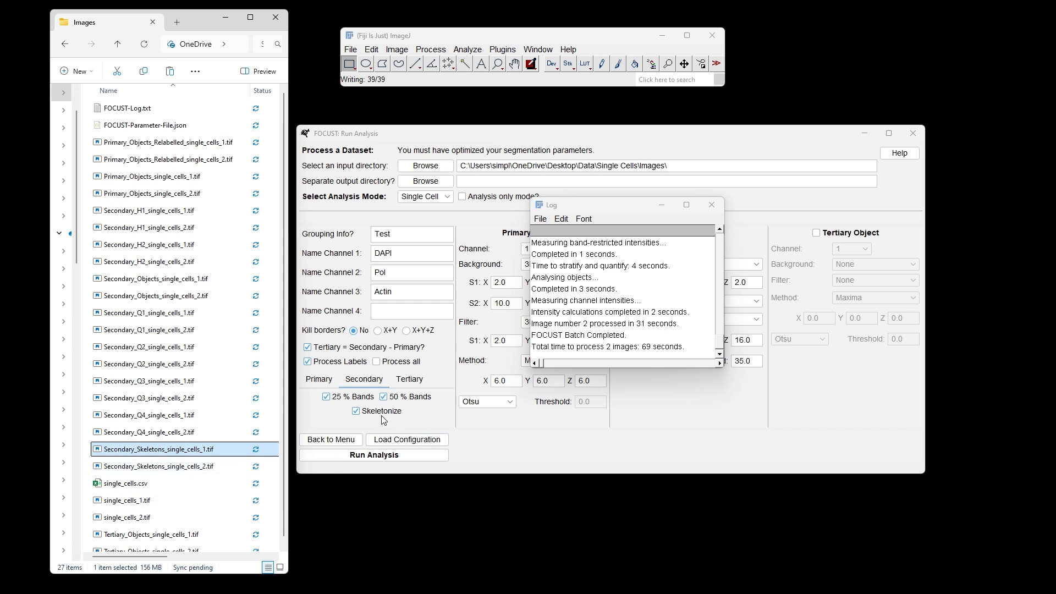
left_click(353, 421)
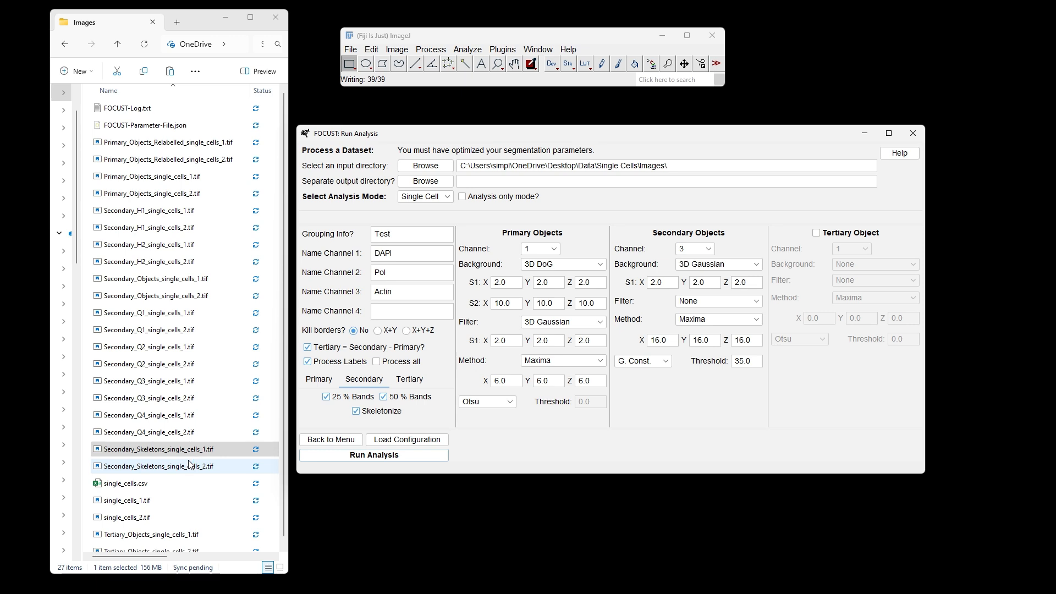
double_click(126, 484)
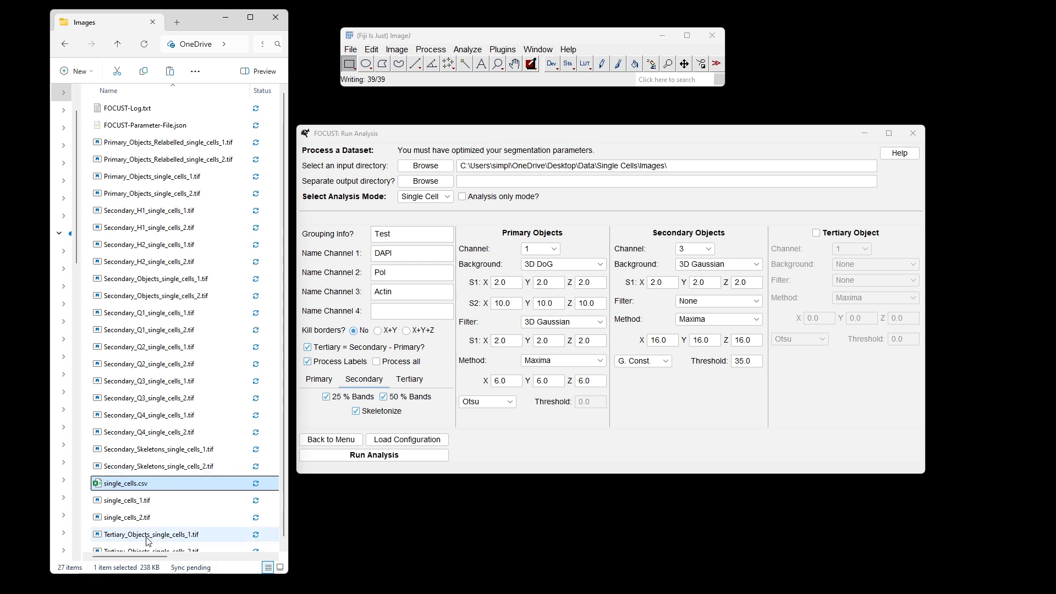
Step: Load Secondary_Skeletons_single_cells_1.tif into Fiji and place its image window beside the Images folder
left_click(121, 451)
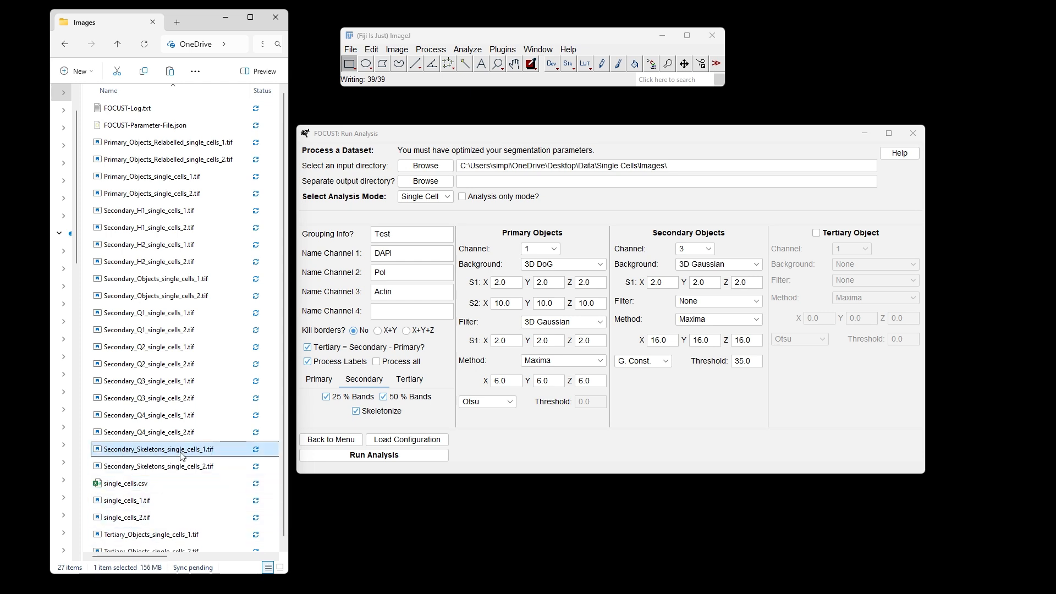
left_click_drag(154, 456, 459, 82)
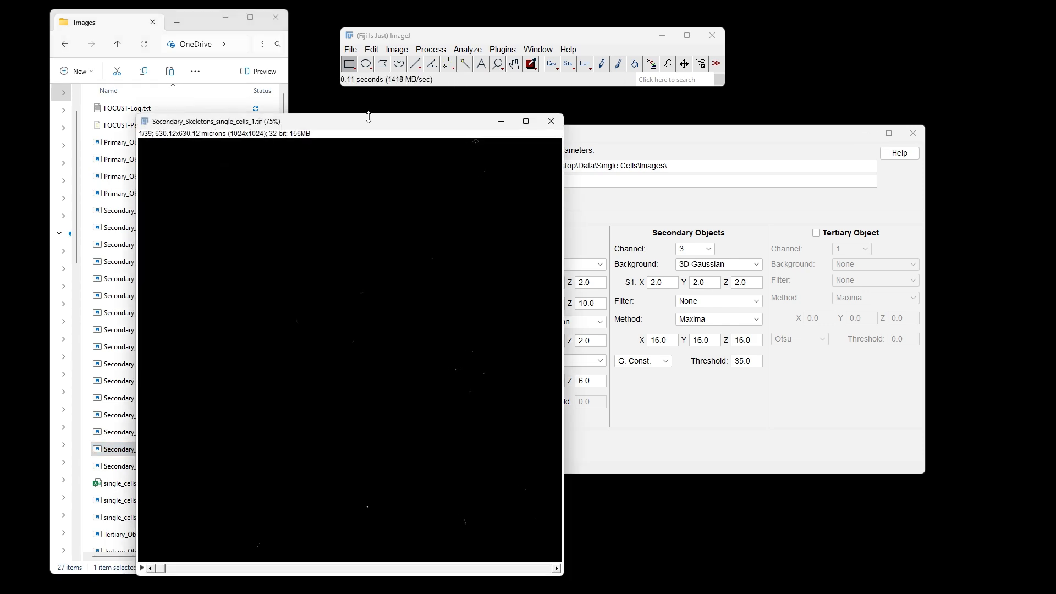
left_click_drag(369, 118, 571, 95)
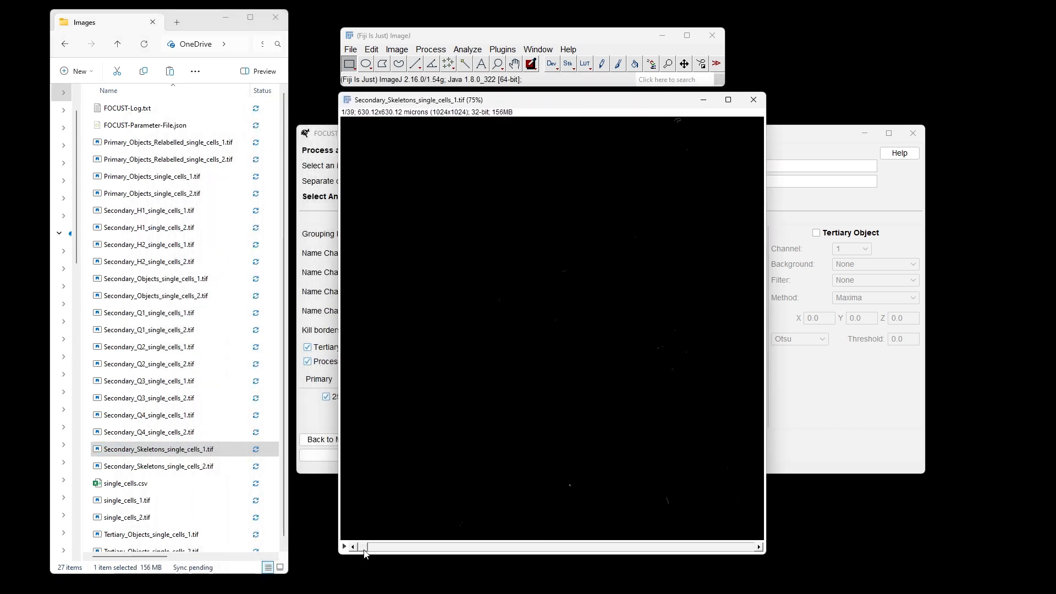
Step: Browse the slices of the secondary skeleton stack up to slice 14, examining the skeletons up close
left_click_drag(368, 551, 408, 544)
key("plus")
key("plus")
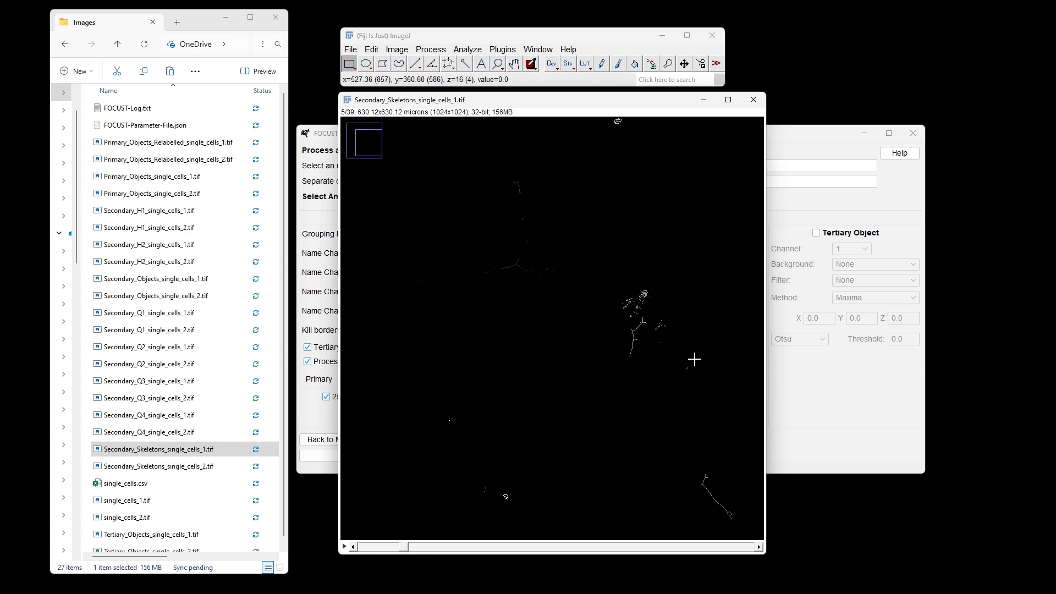
key("minus")
key("minus")
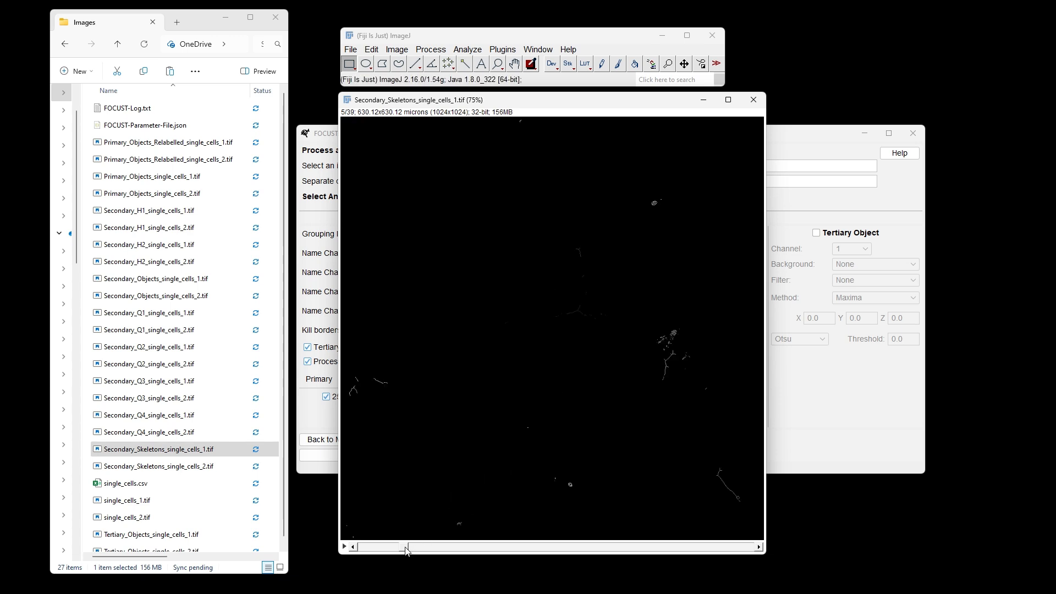
left_click_drag(405, 548, 520, 533)
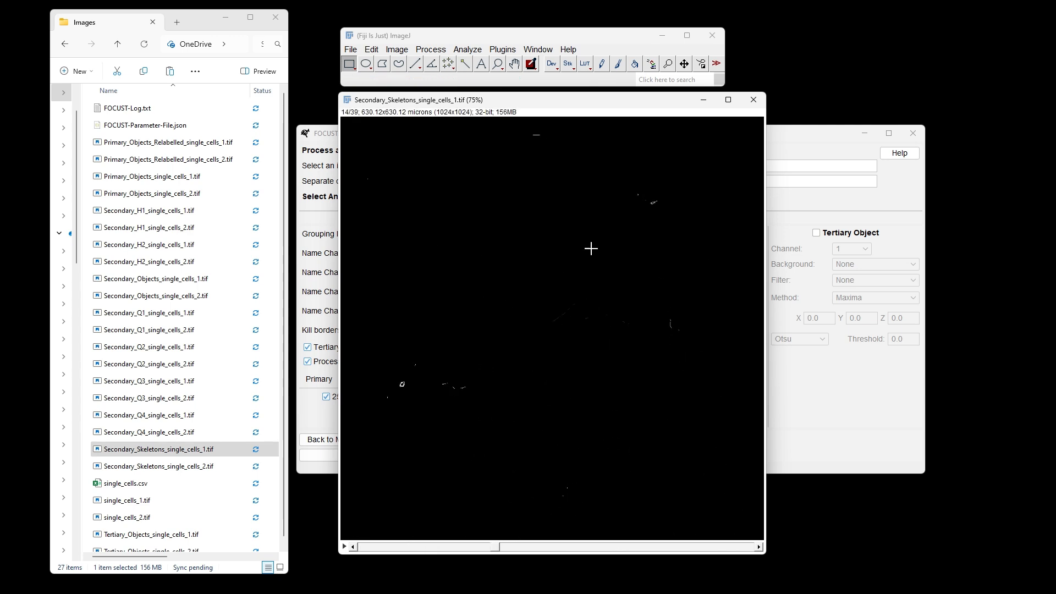
Step: Create a Max Intensity Z projection of the skeleton stack from slice 1 to 39
left_click(568, 64)
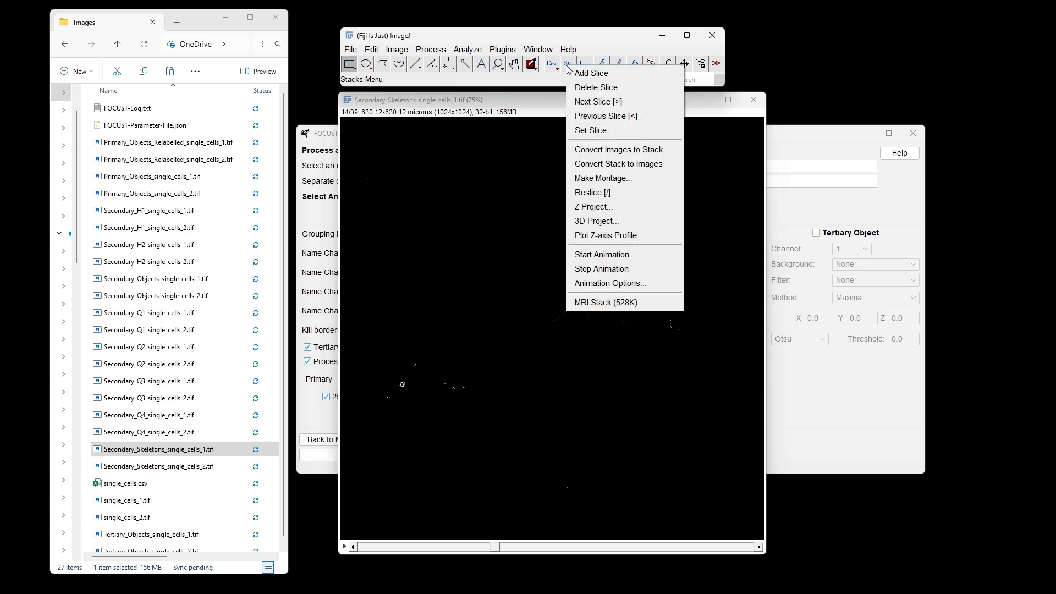
left_click(598, 208)
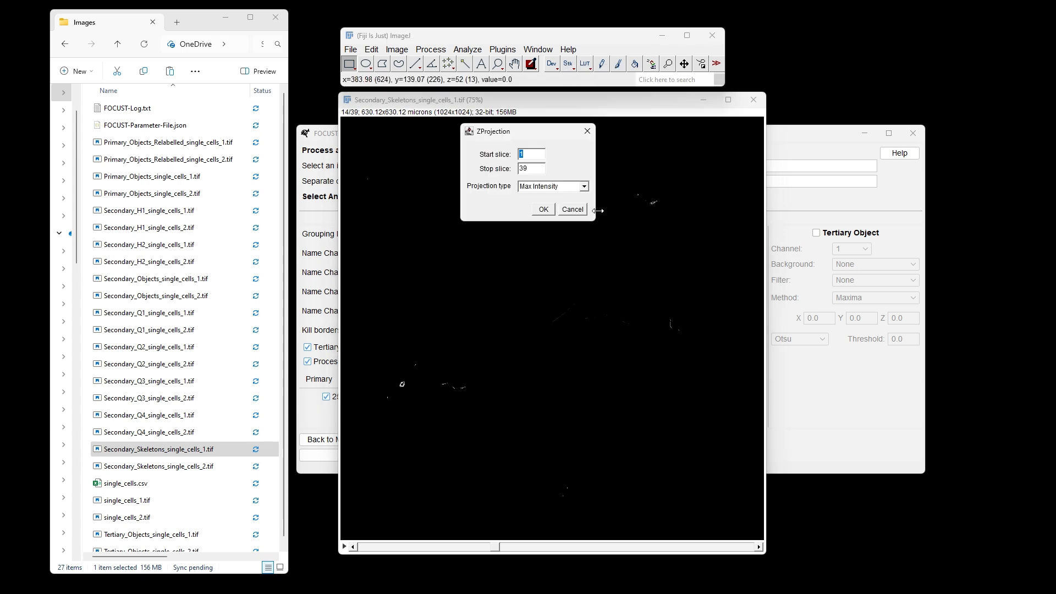
left_click(543, 210)
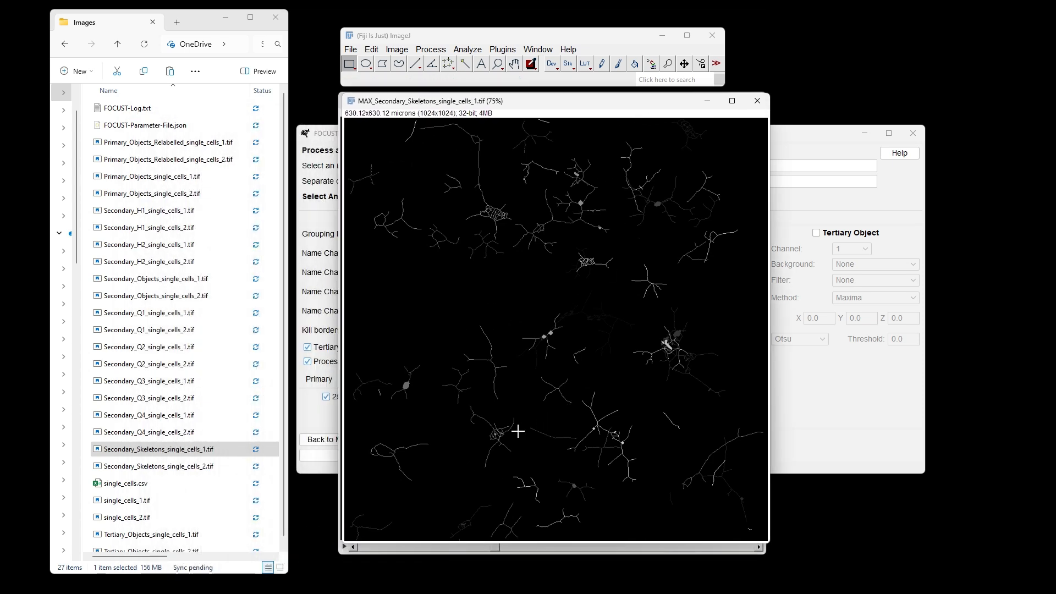
Step: Examine the branching cell skeletons in the maximum projection at close and full view
key("plus")
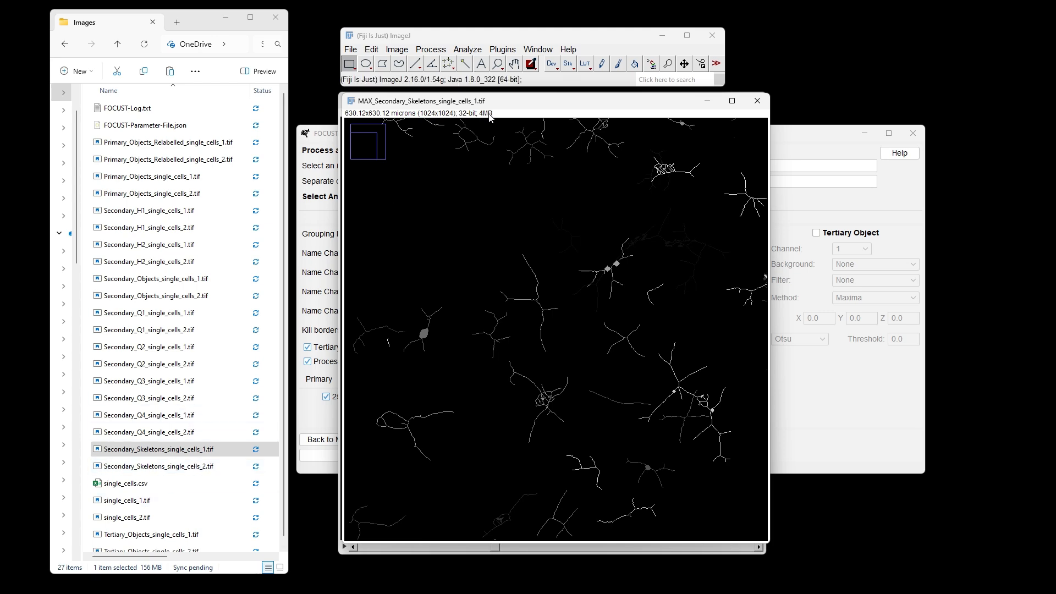
key("minus")
key("minus")
key("plus")
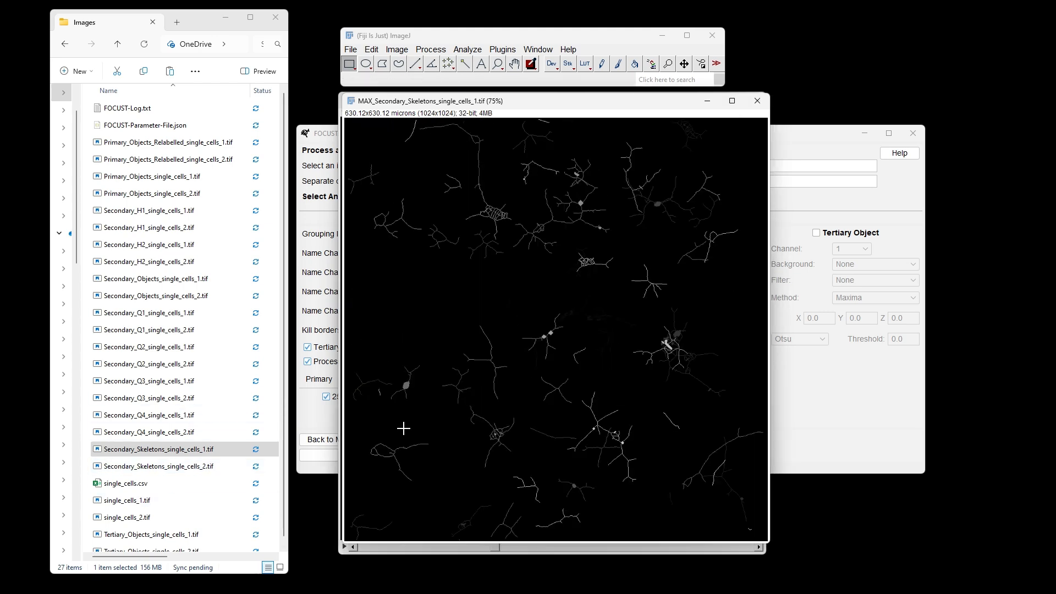
key("plus")
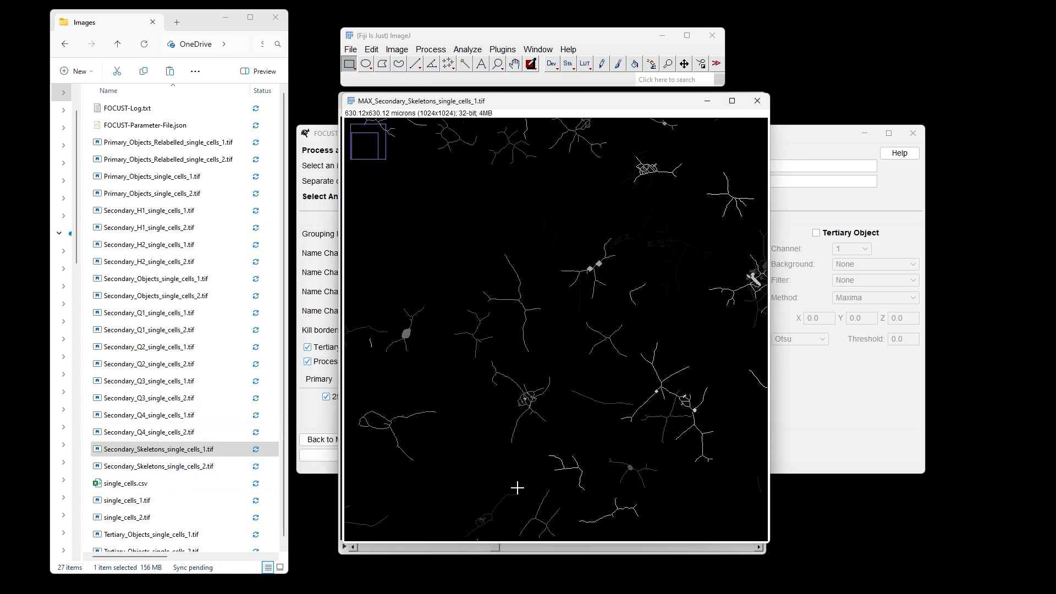
Step: Move the maximum projection off the original skeleton stack and close the original stack
left_click_drag(538, 106, 663, 118)
key("minus")
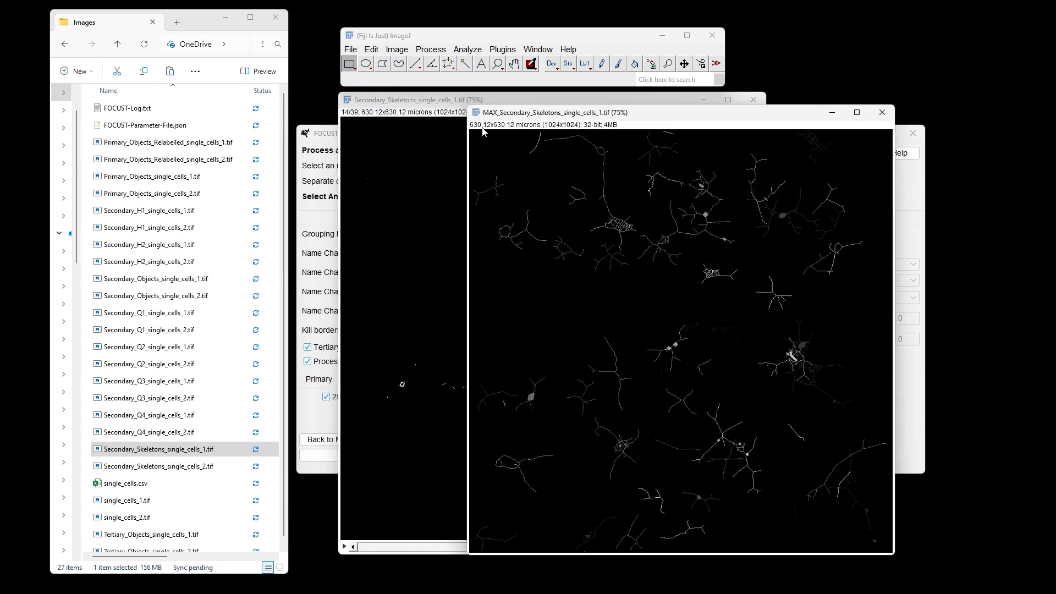
left_click(458, 103)
left_click(754, 101)
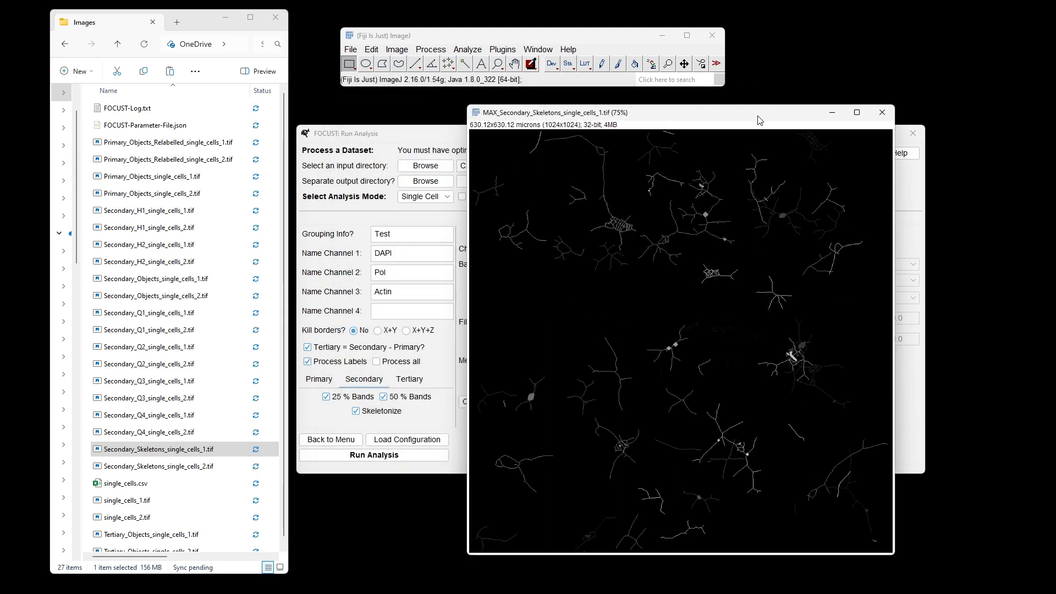
Step: Move the skeleton maximum projection aside and open Secondary_Objects_single_cells_1.tif in Fiji
left_click_drag(759, 120, 845, 117)
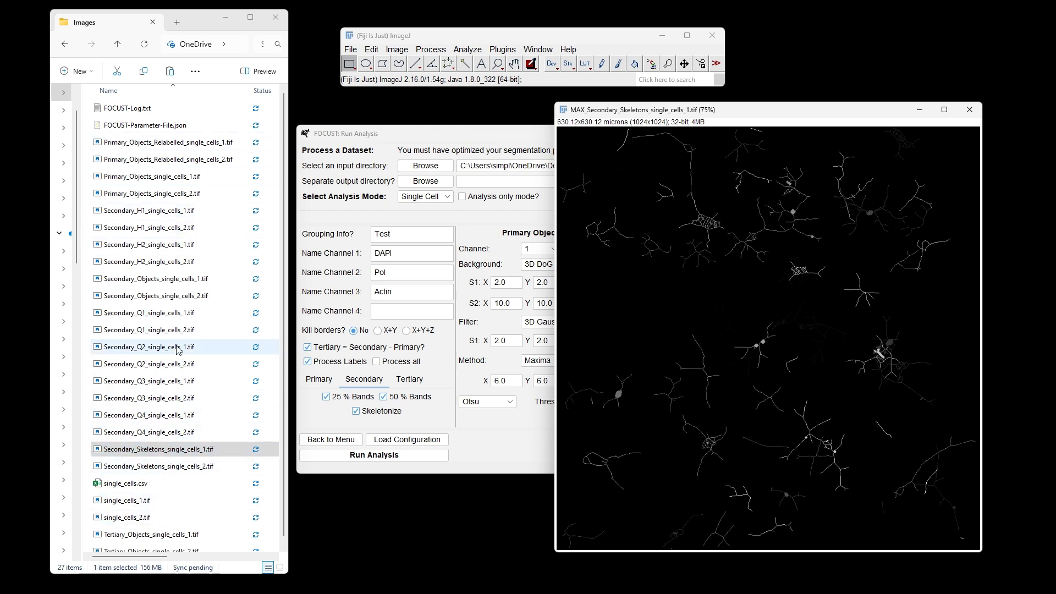
left_click(137, 284)
left_click_drag(165, 285, 284, 110)
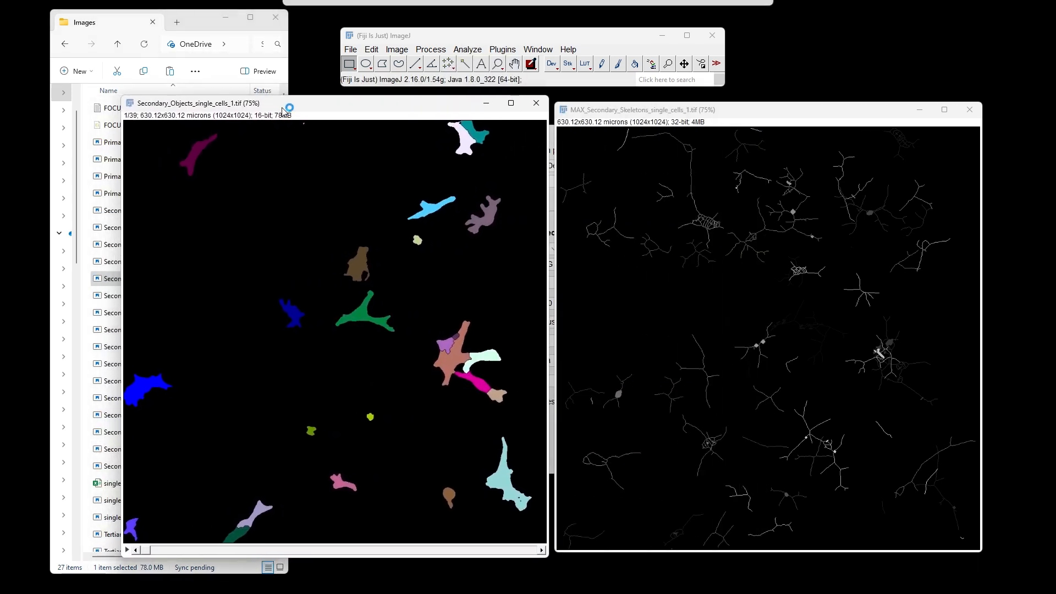
Step: Create a Max Intensity Z projection of the secondary objects from slice 1 to 39 and place it beside the skeleton projection
left_click(567, 63)
left_click(630, 207)
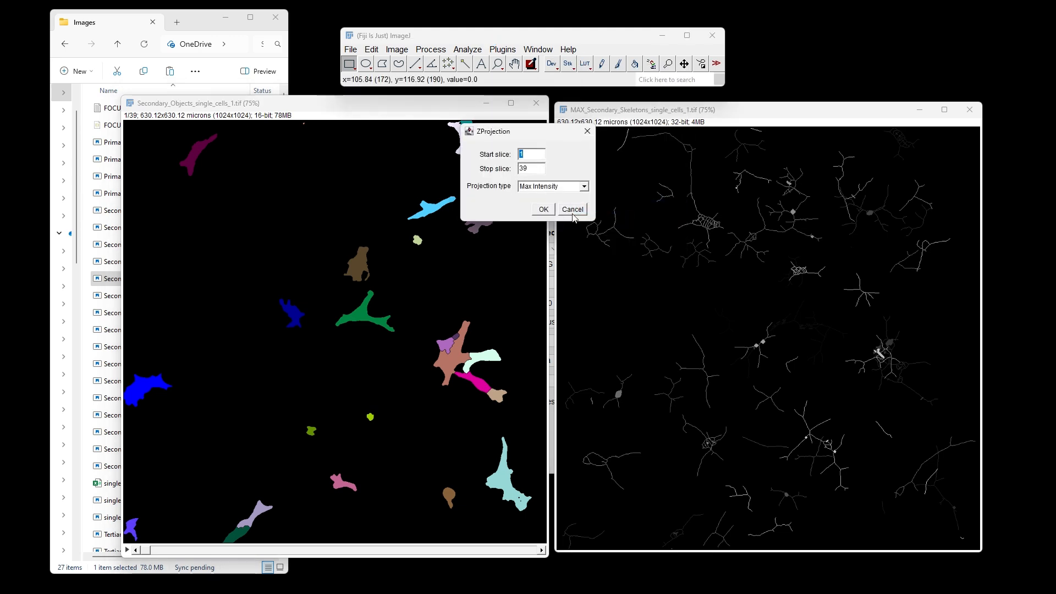
left_click(543, 212)
left_click_drag(598, 104, 389, 118)
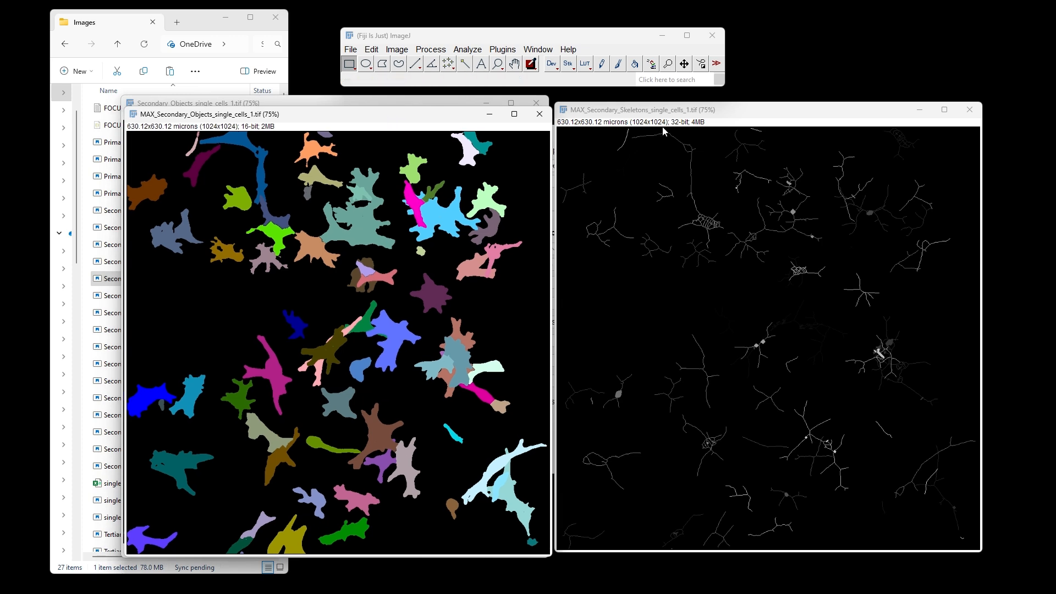
left_click_drag(672, 110, 667, 112)
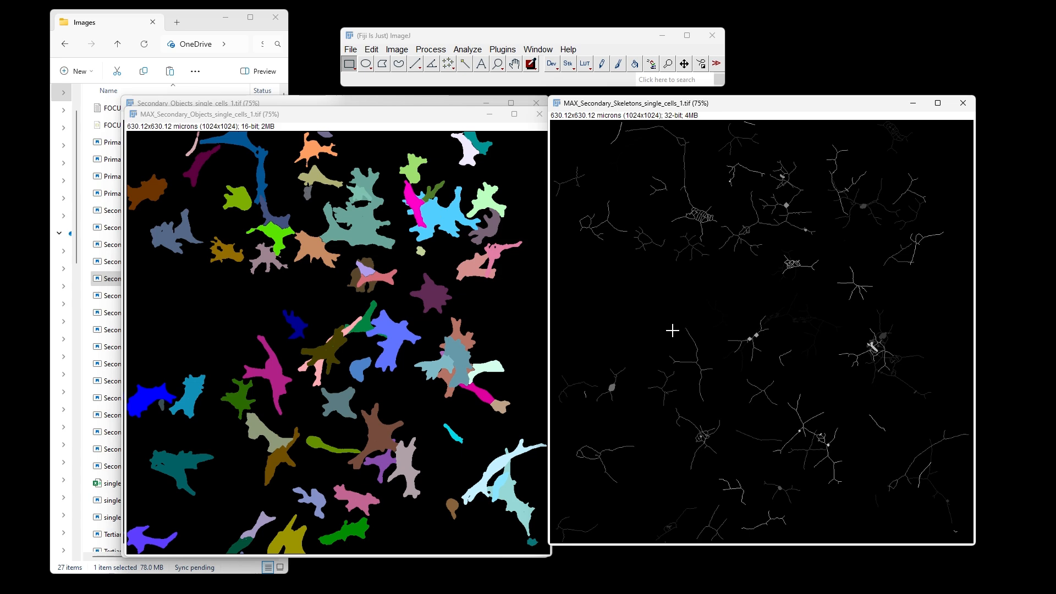
Step: Compare the magenta and dark green cells with their matching skeletons up close in both projections, returning to full view
scroll(702, 369, "up", 3)
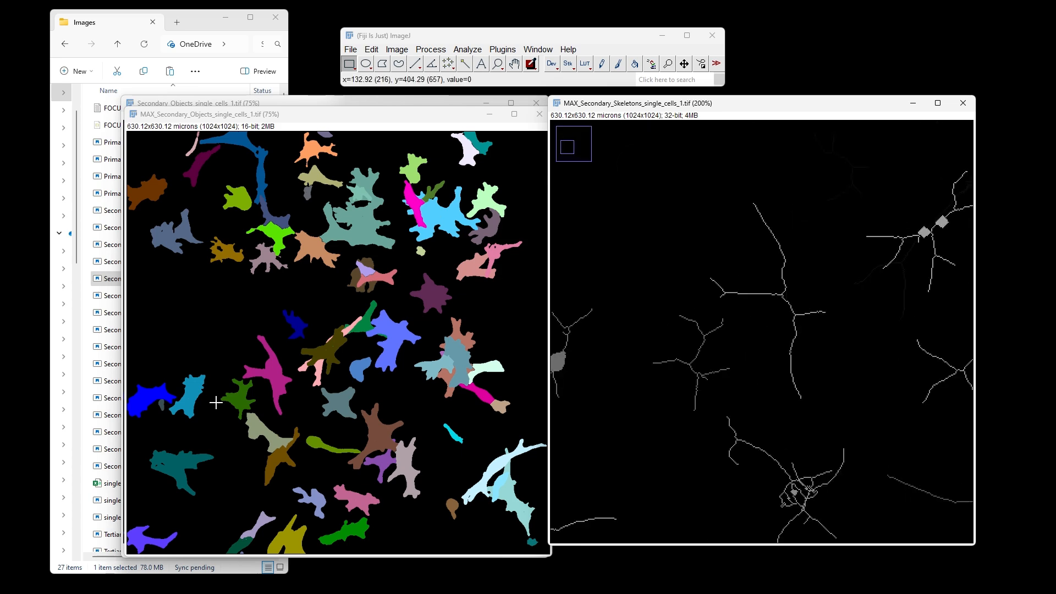
scroll(270, 388, "up", 3)
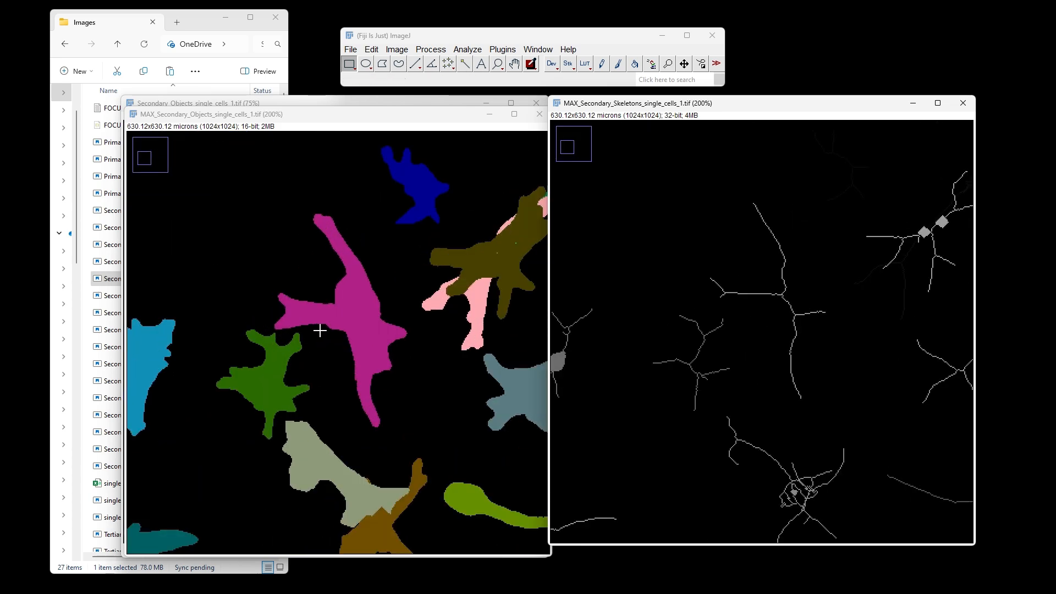
scroll(330, 336, "up", 1)
scroll(757, 341, "up", 1)
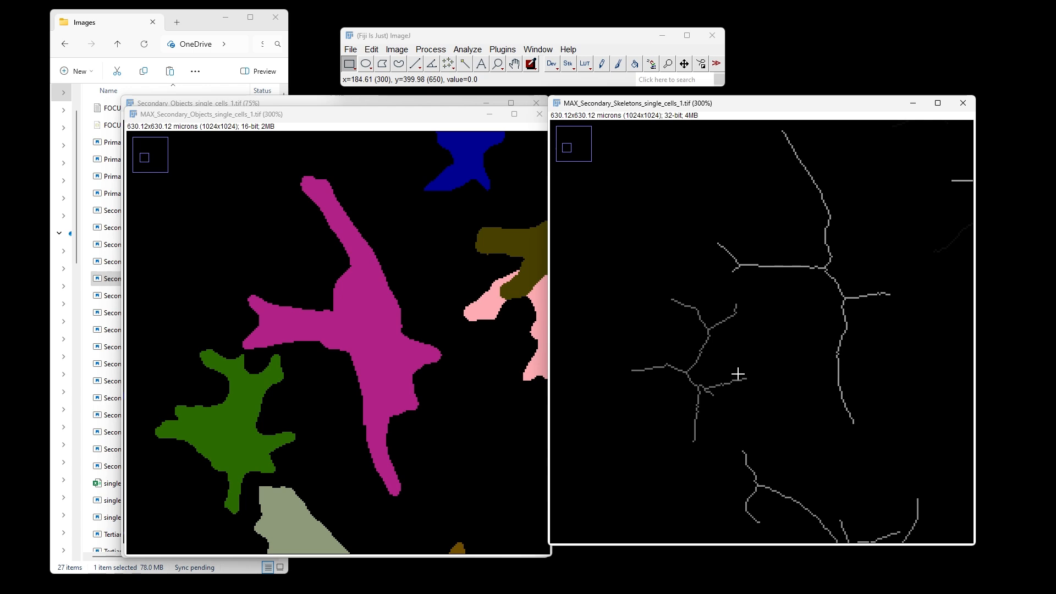
scroll(738, 372, "down", 3)
scroll(674, 335, "down", 2)
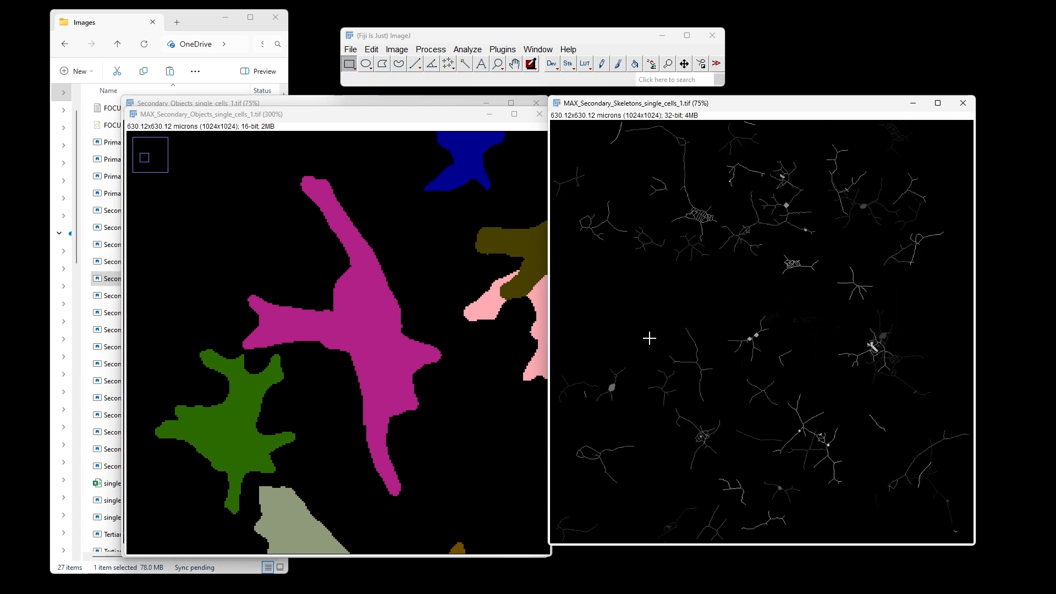
scroll(293, 384, "down", 4)
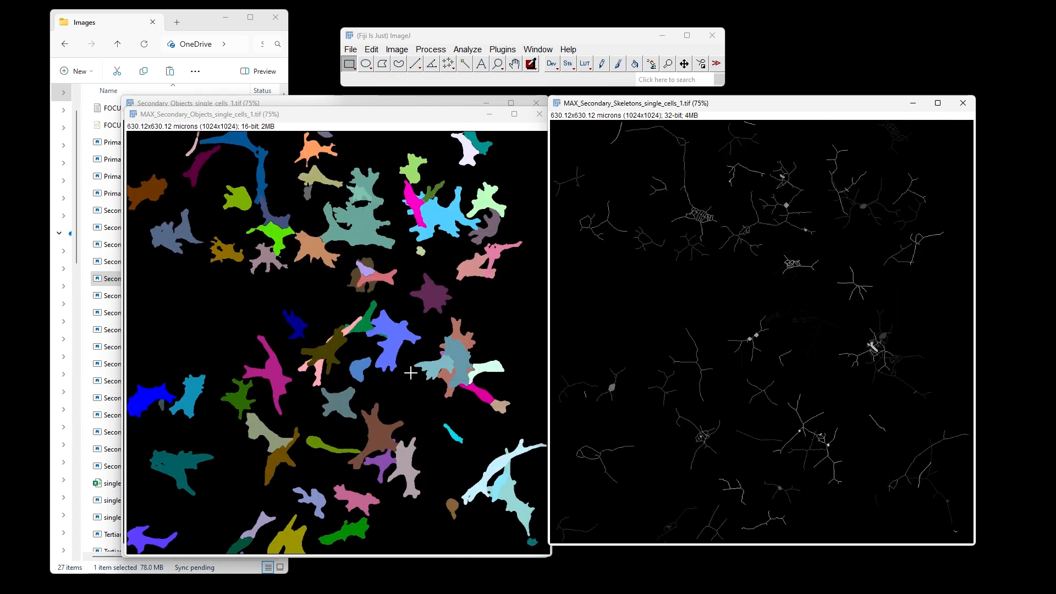
Step: Compare the long blue cell and its neighbours near the image's upper edge with their skeletons in both projections
scroll(700, 205, "up", 4)
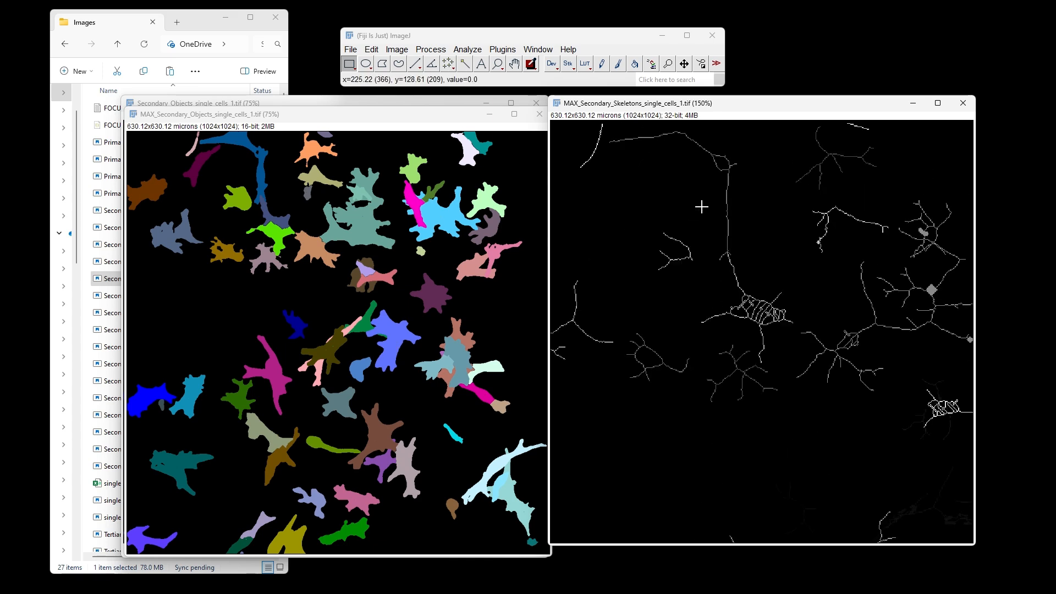
scroll(281, 220, "up", 2)
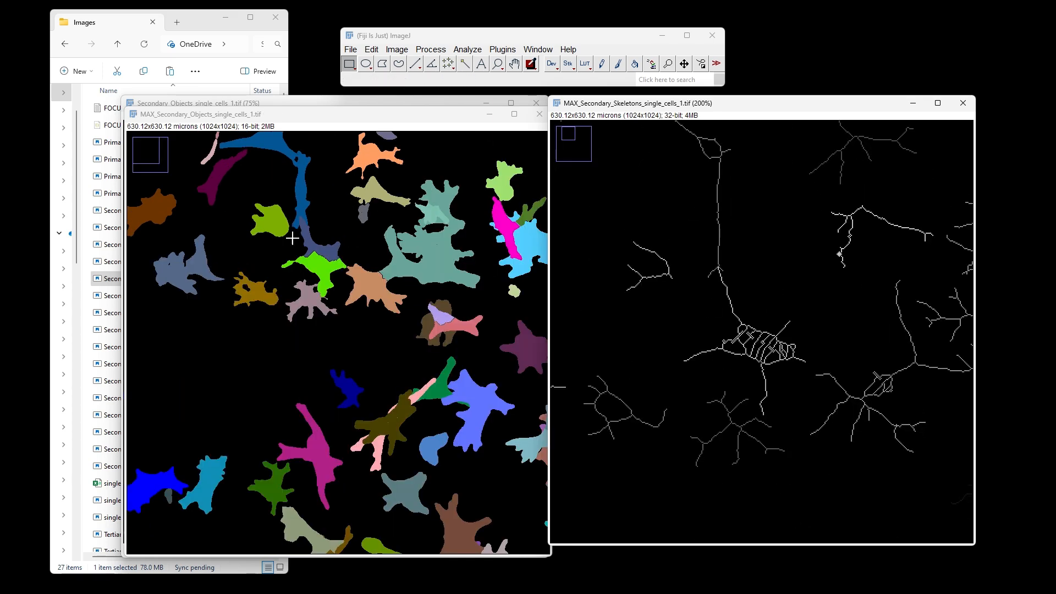
scroll(313, 344, "down", 2)
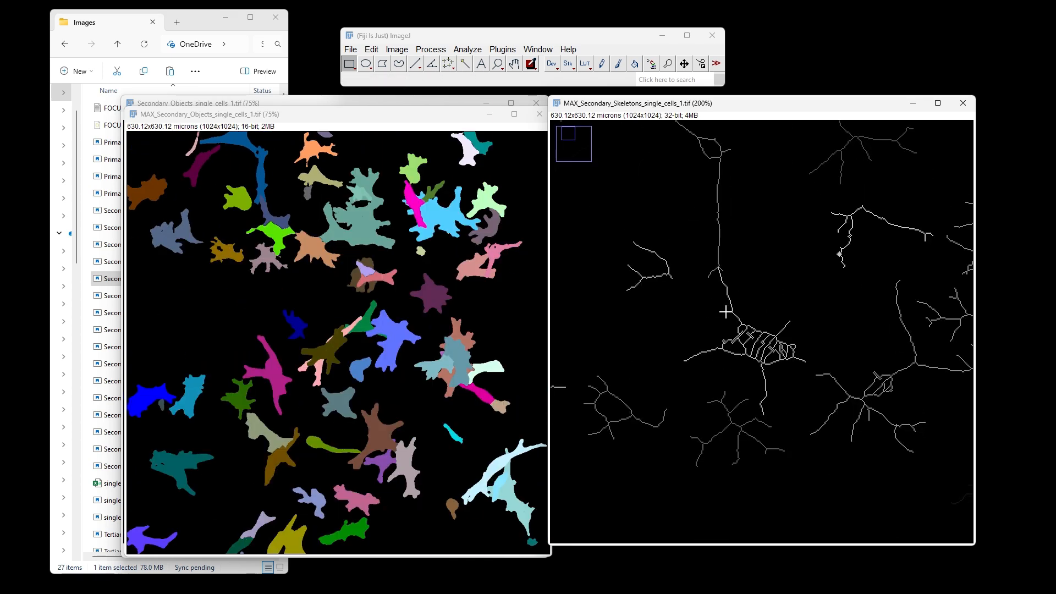
scroll(897, 362, "down", 3)
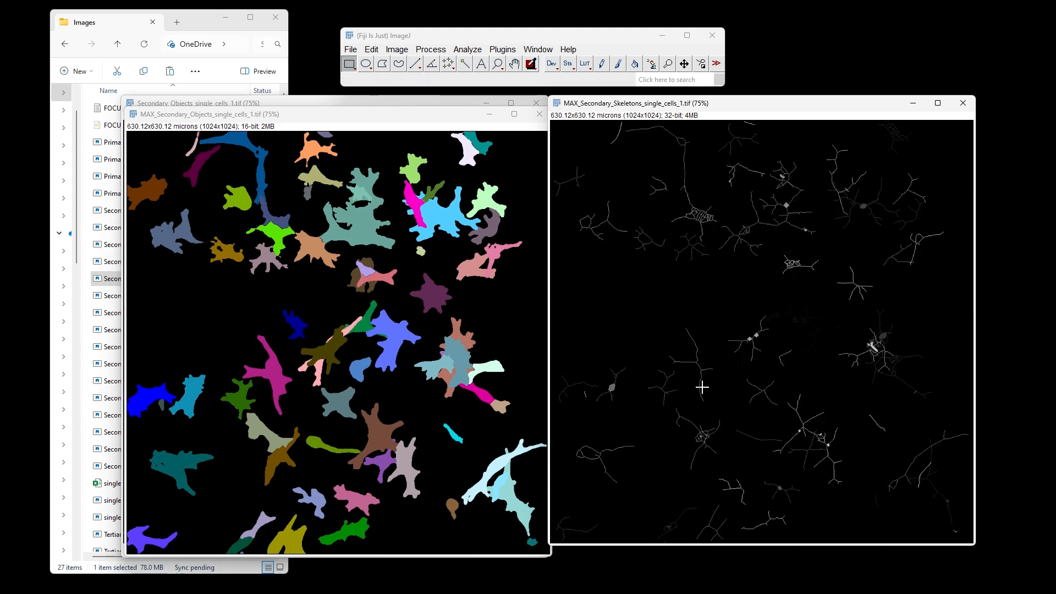
scroll(695, 391, "up", 1)
scroll(717, 388, "down", 1)
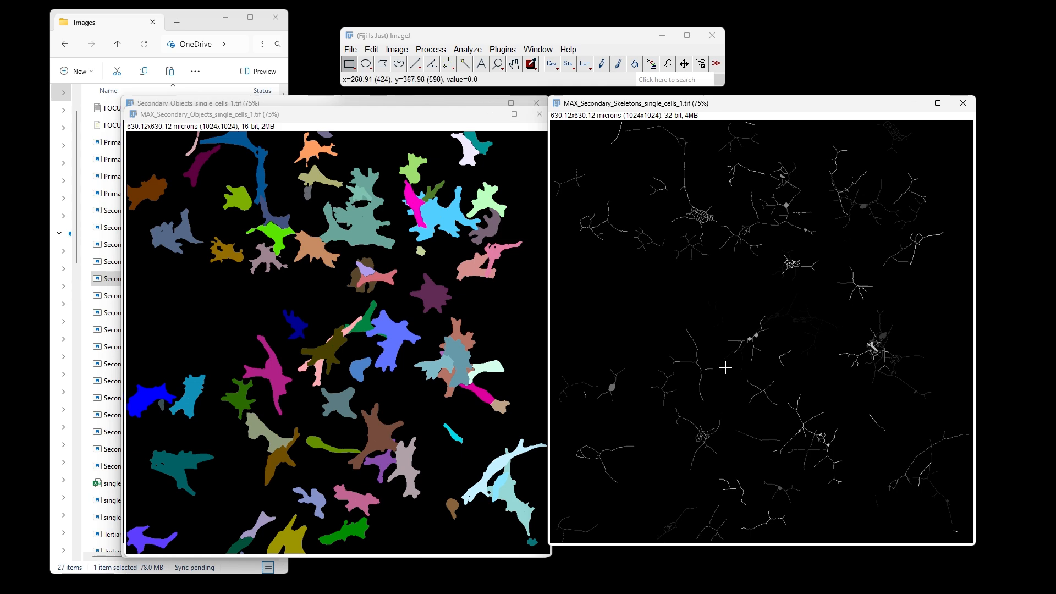
scroll(688, 381, "up", 1)
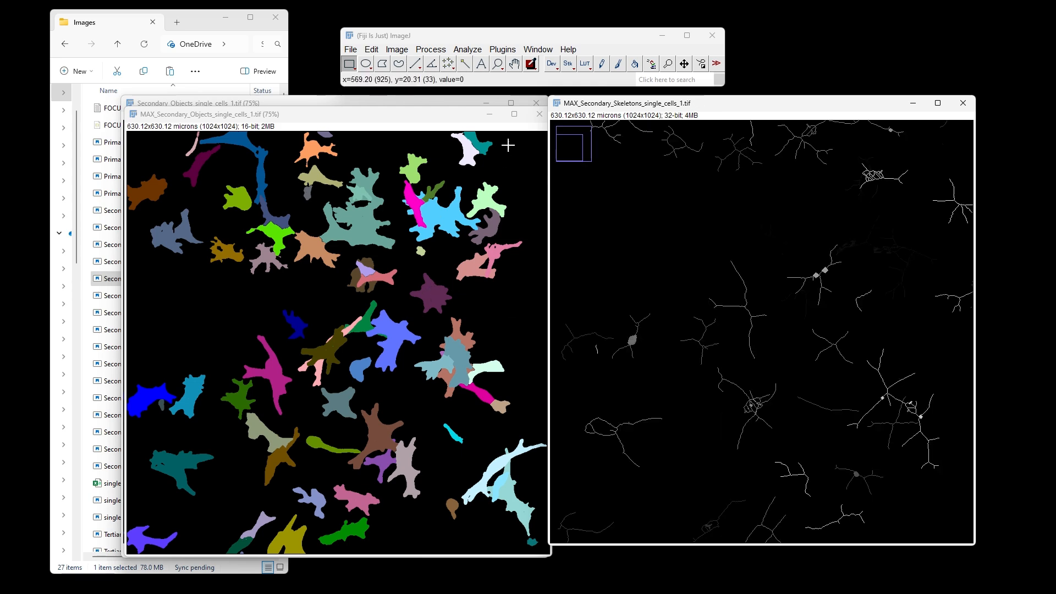
Step: Close both maximum projections and the secondary objects stack
left_click(539, 115)
left_click(963, 103)
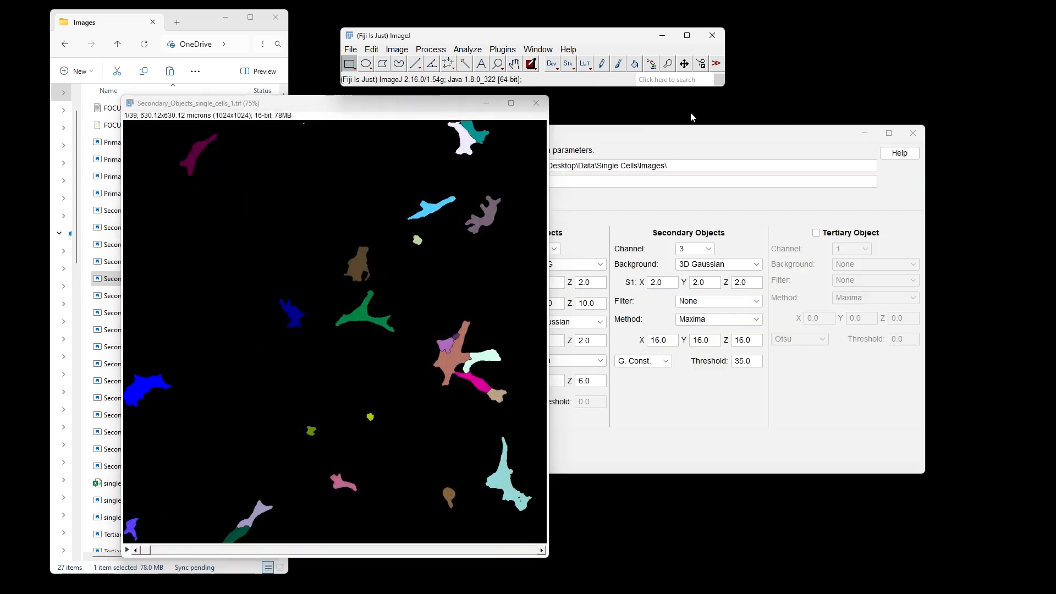
left_click(537, 103)
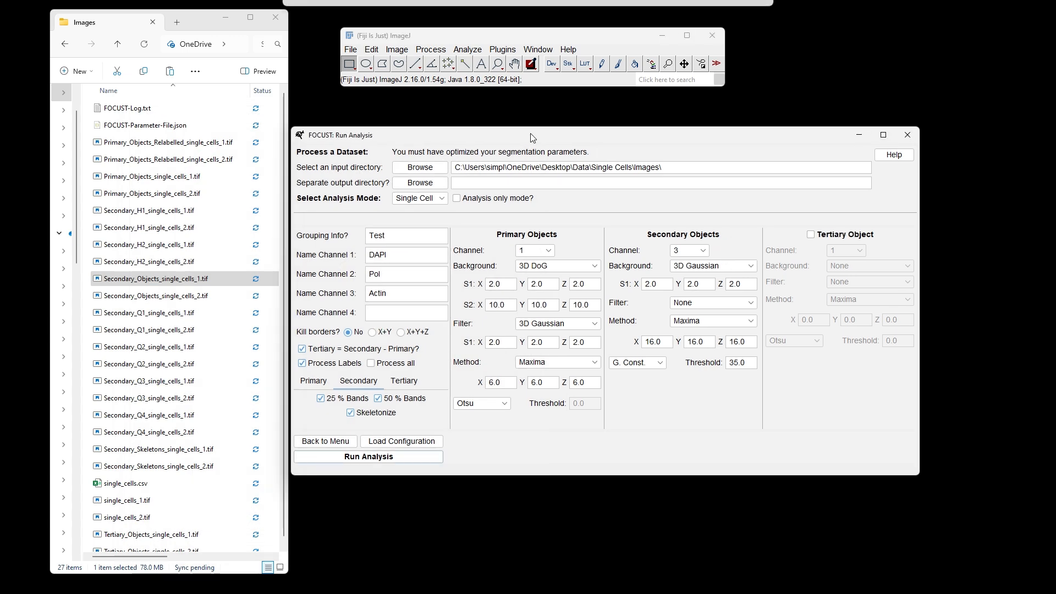
Step: Open the Secondary_Q1, Q2, Q3 and Q4 band images of single_cells_1 together in Fiji
left_click(124, 332)
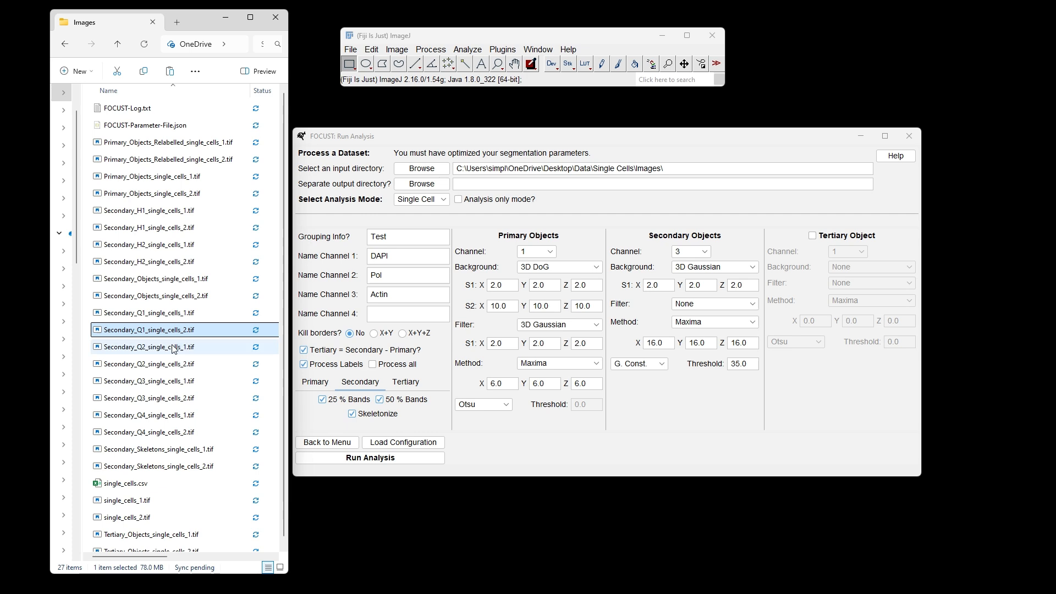
left_click(159, 318)
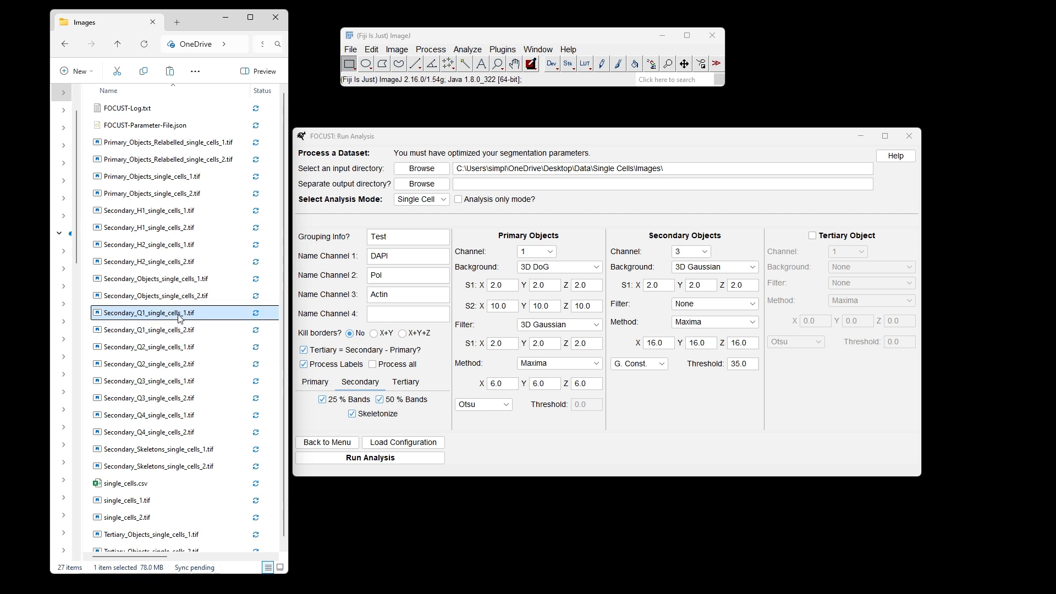
left_click(159, 348, "ctrl")
left_click(157, 381, "ctrl")
left_click(153, 415, "ctrl")
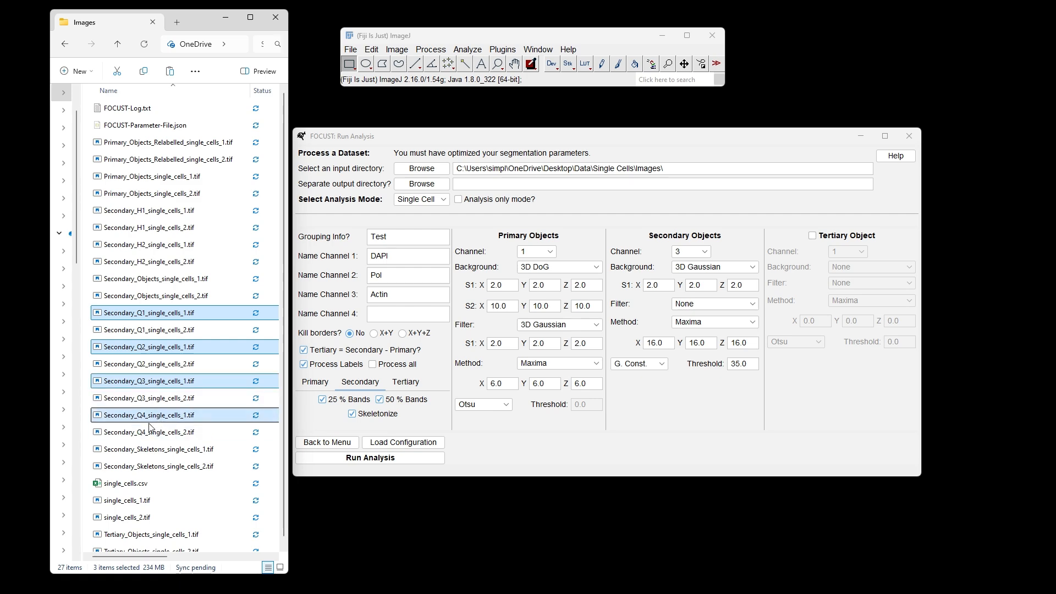
left_click_drag(158, 423, 457, 75)
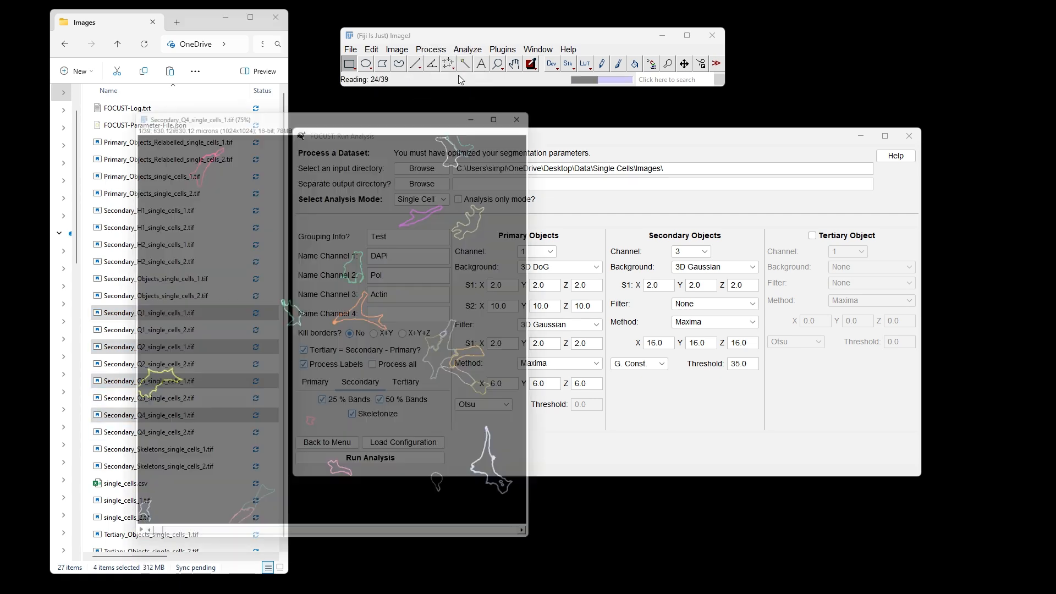
Step: Arrange the band image windows so that the Q4 and Q1 stacks sit side by side
left_click_drag(332, 108, 766, 110)
left_click_drag(354, 109, 789, 104)
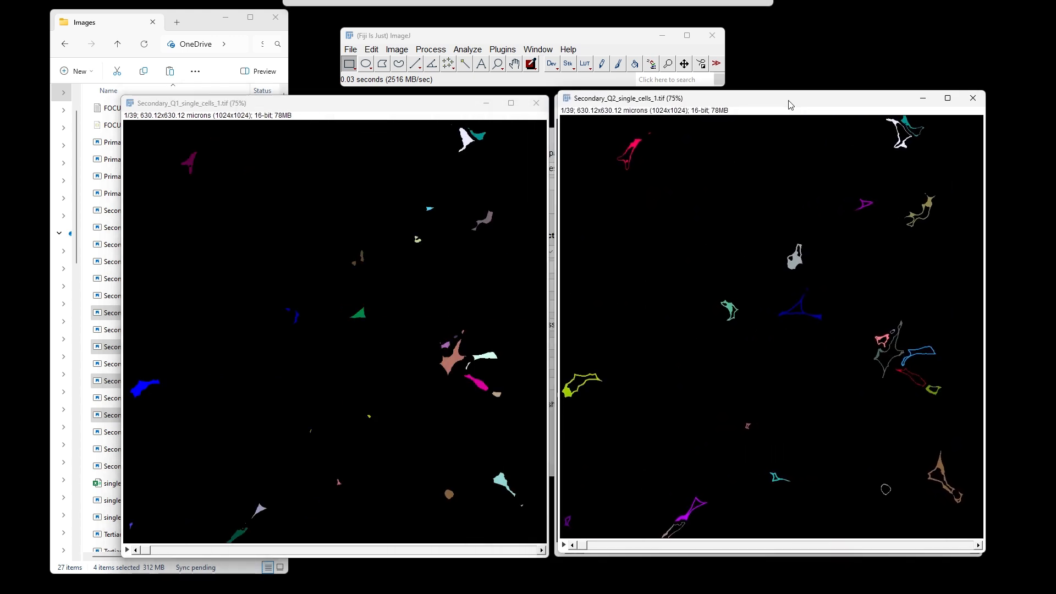
left_click_drag(435, 109, 875, 105)
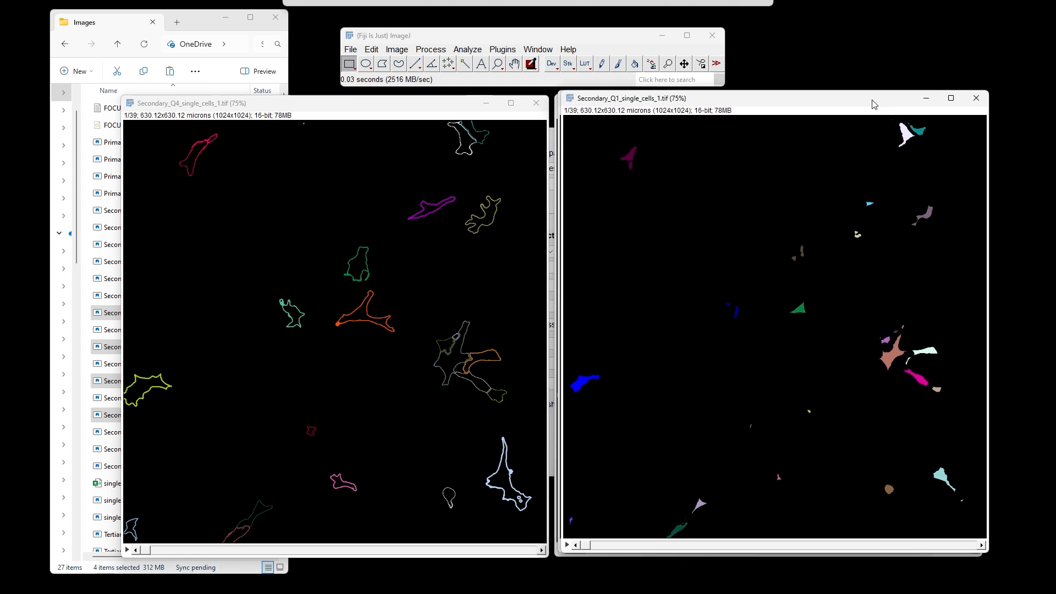
left_click_drag(891, 107, 892, 105)
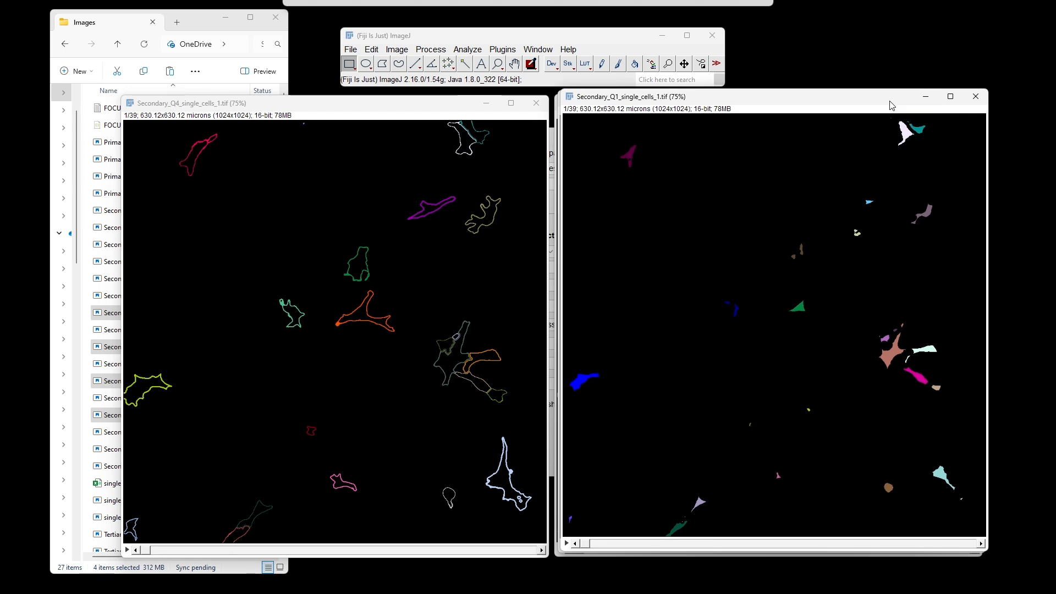
Step: Browse the innermost band objects in the Q1 stack up to slice 18 and return to slice 13
scroll(760, 369, "down", 2)
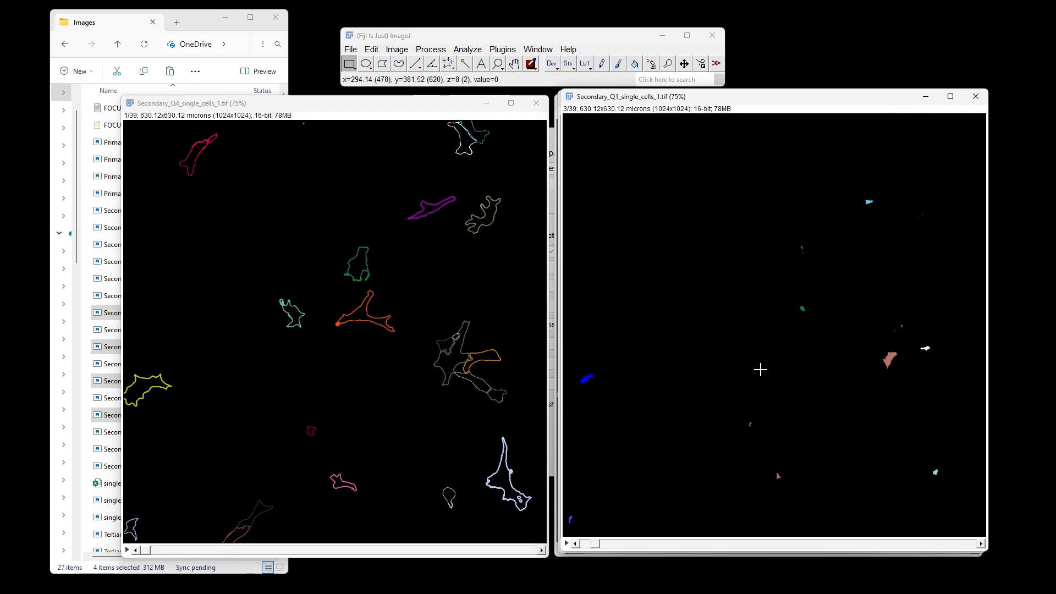
scroll(761, 369, "down", 15)
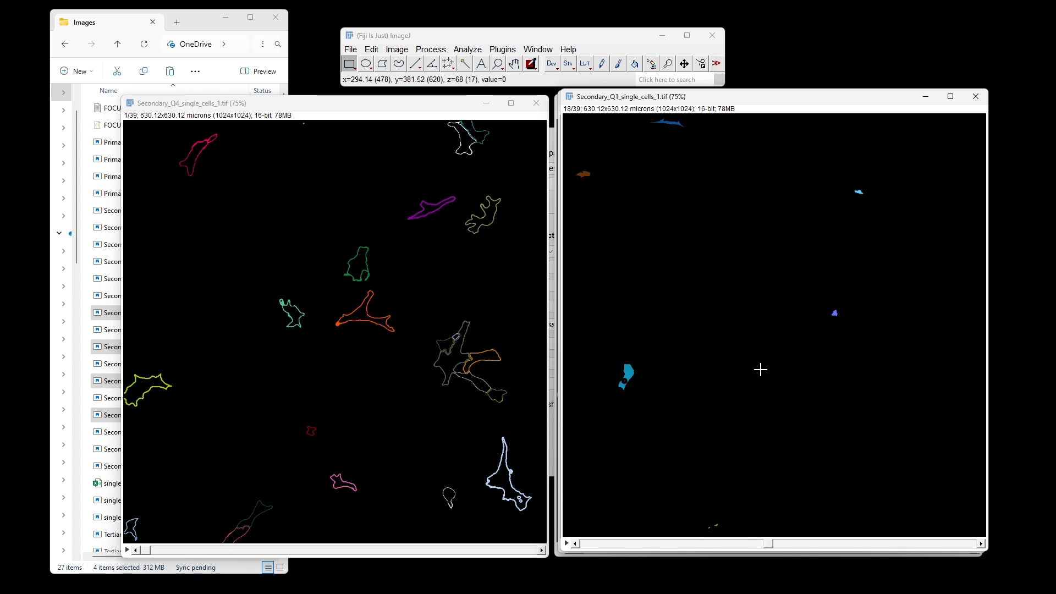
scroll(761, 369, "up", 11)
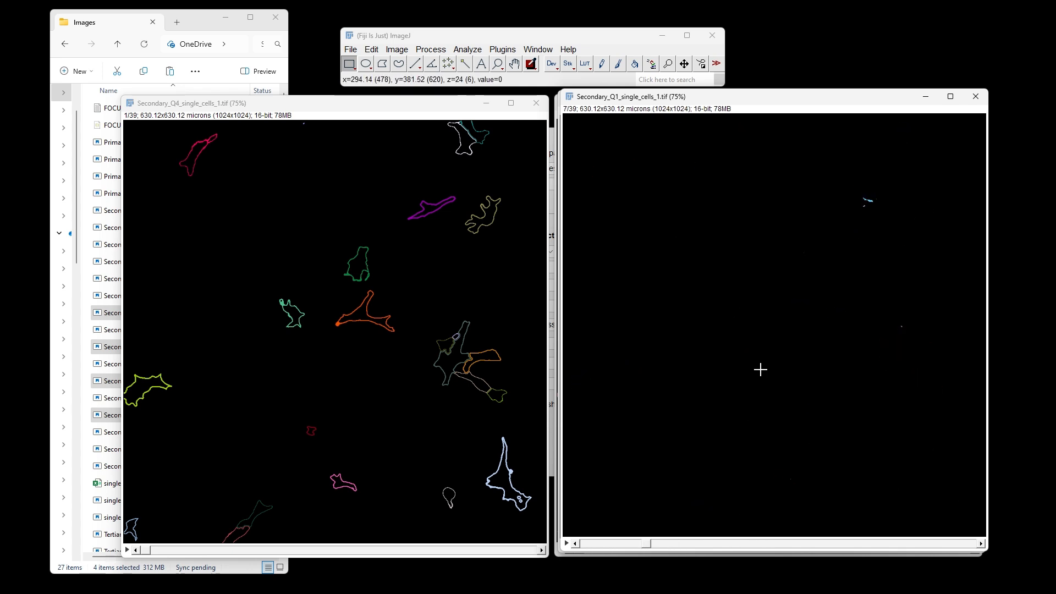
scroll(761, 369, "down", 6)
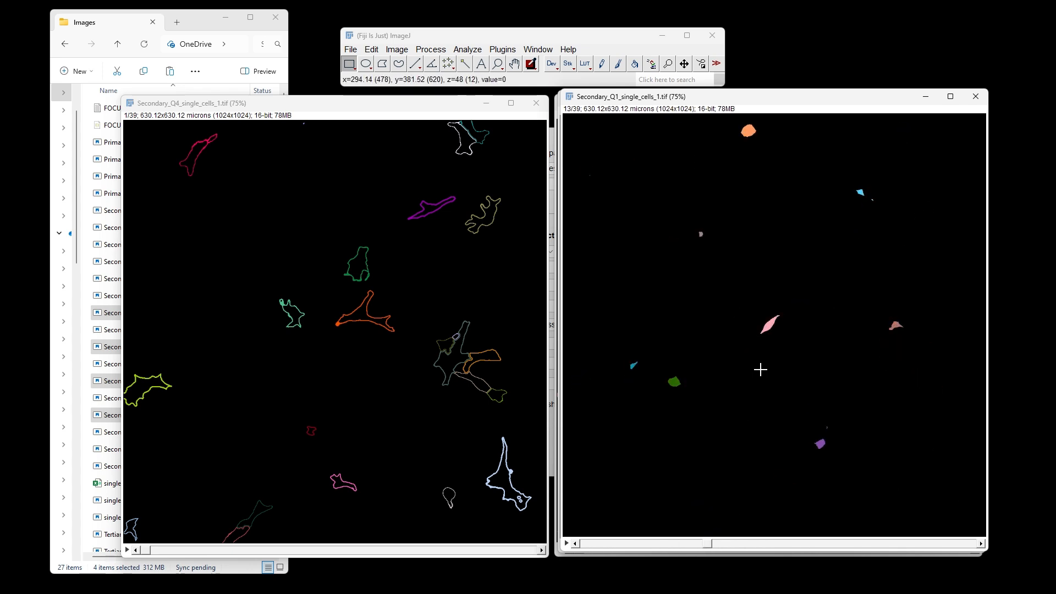
Step: Browse the outer band objects in the Q4 stack up to slice 31, returning to slice 12 to compare them with Q1
scroll(336, 366, "down", 15)
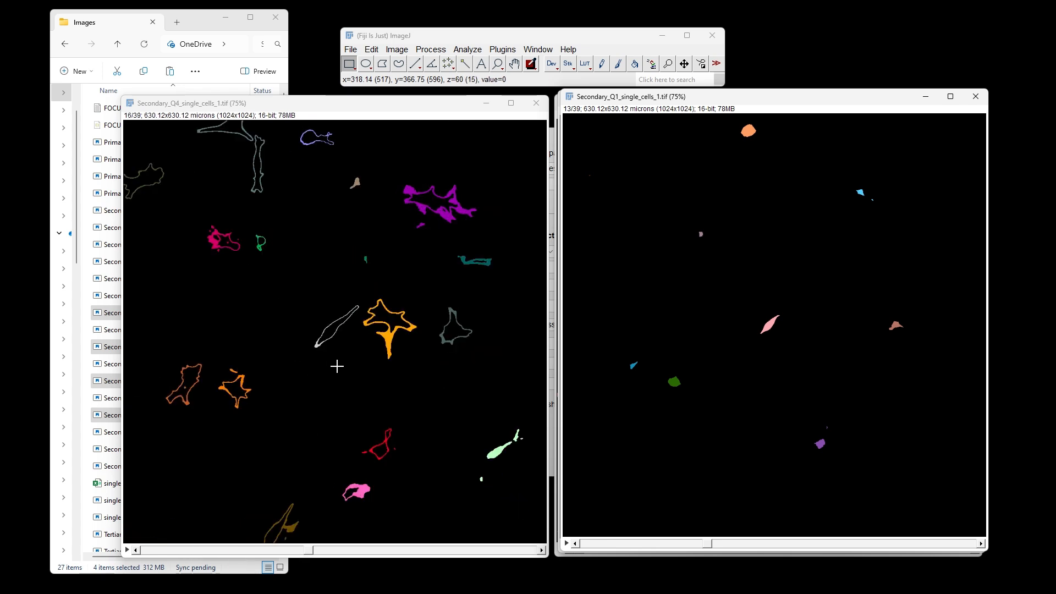
scroll(336, 366, "down", 15)
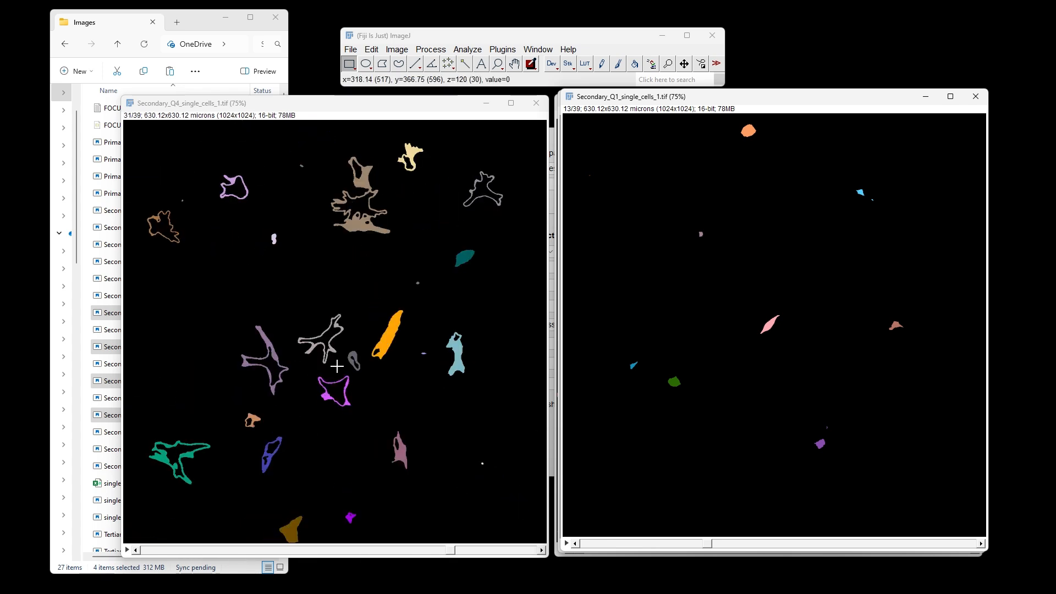
scroll(336, 366, "up", 18)
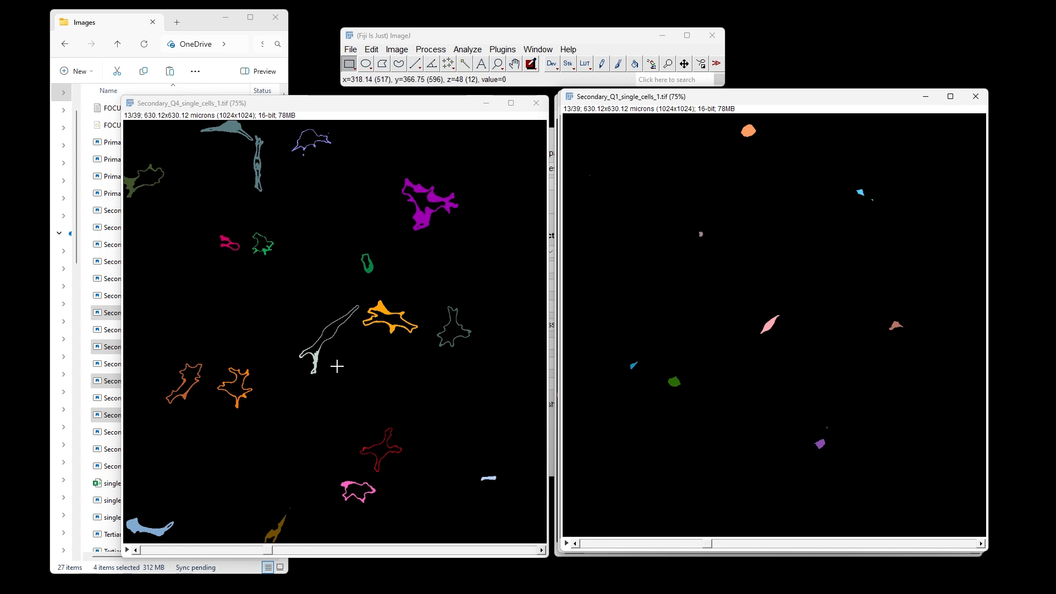
scroll(336, 366, "down", 1)
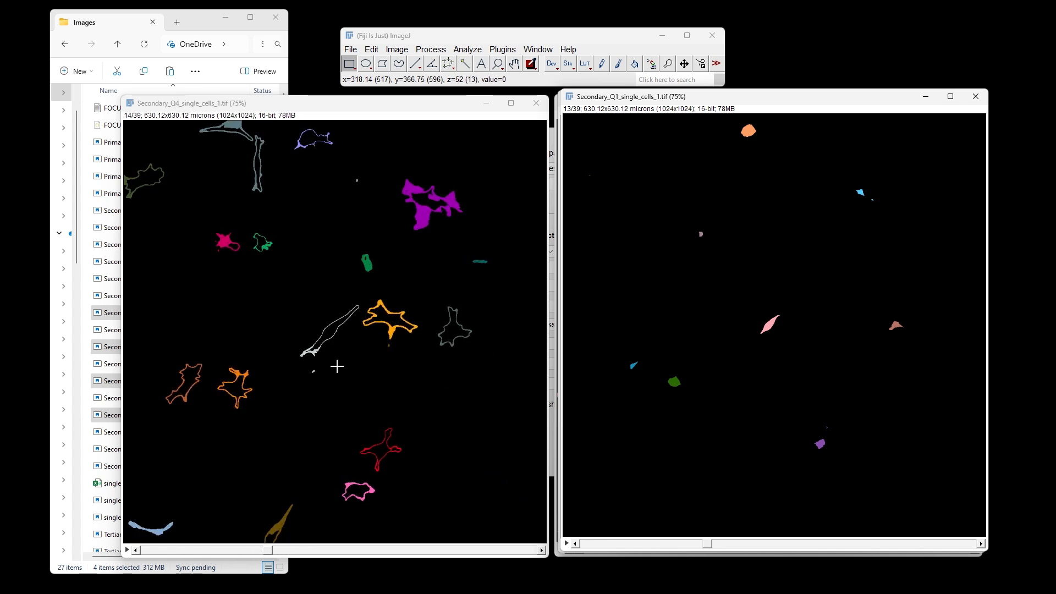
scroll(336, 366, "up", 2)
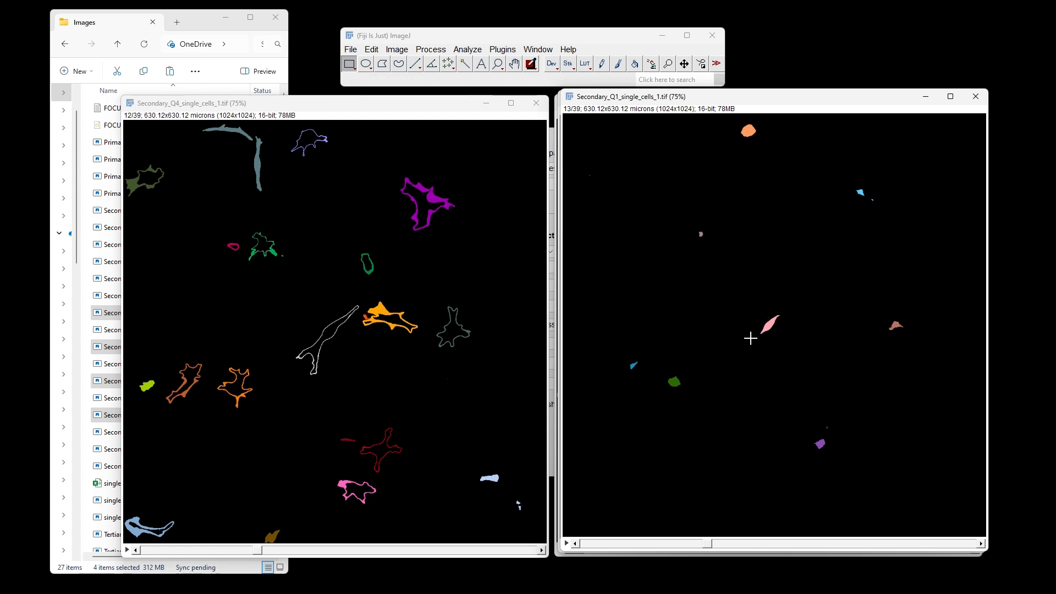
left_click(369, 108)
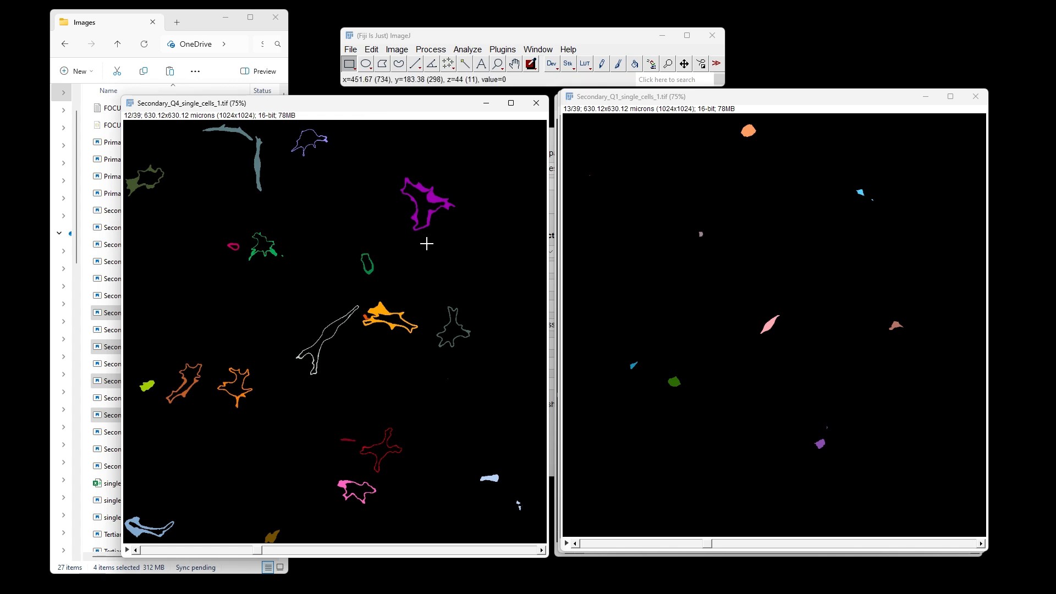
Step: Close all the Secondary_Q1 to Q4 band image windows of single_cells_1 in Fiji
left_click(537, 104)
left_click(975, 96)
left_click(974, 98)
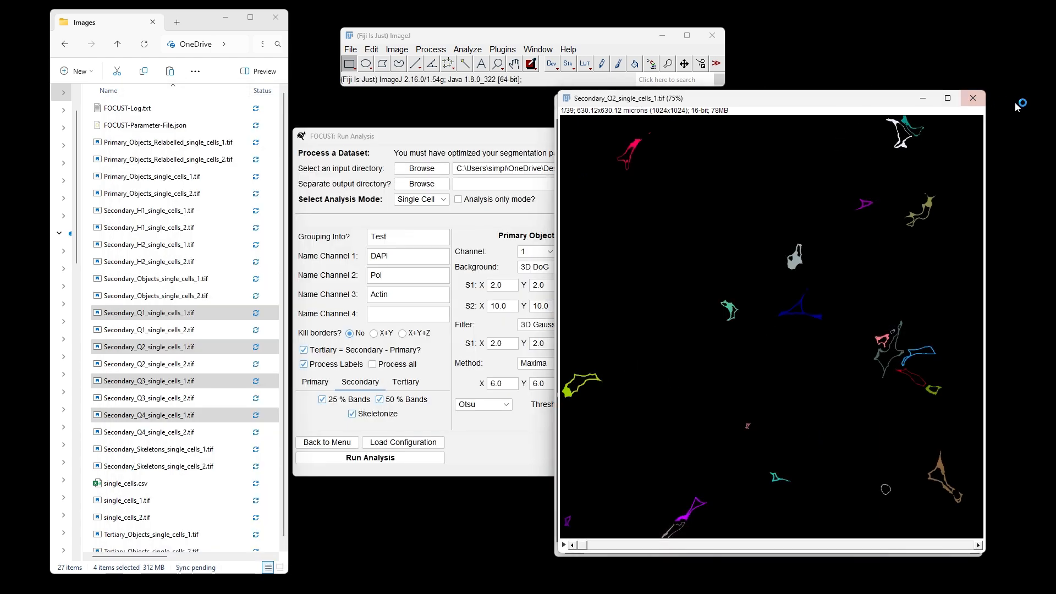
left_click(973, 98)
left_click(974, 99)
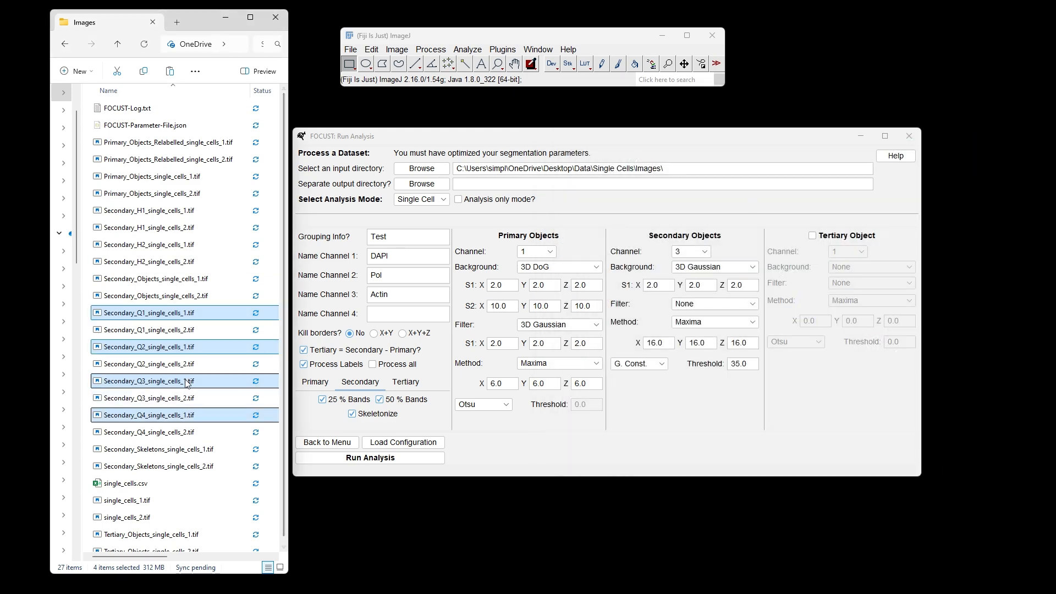
Step: Open the single_cells.csv results table from the Images folder in Excel and maximize its window
left_click(187, 364)
double_click(164, 486)
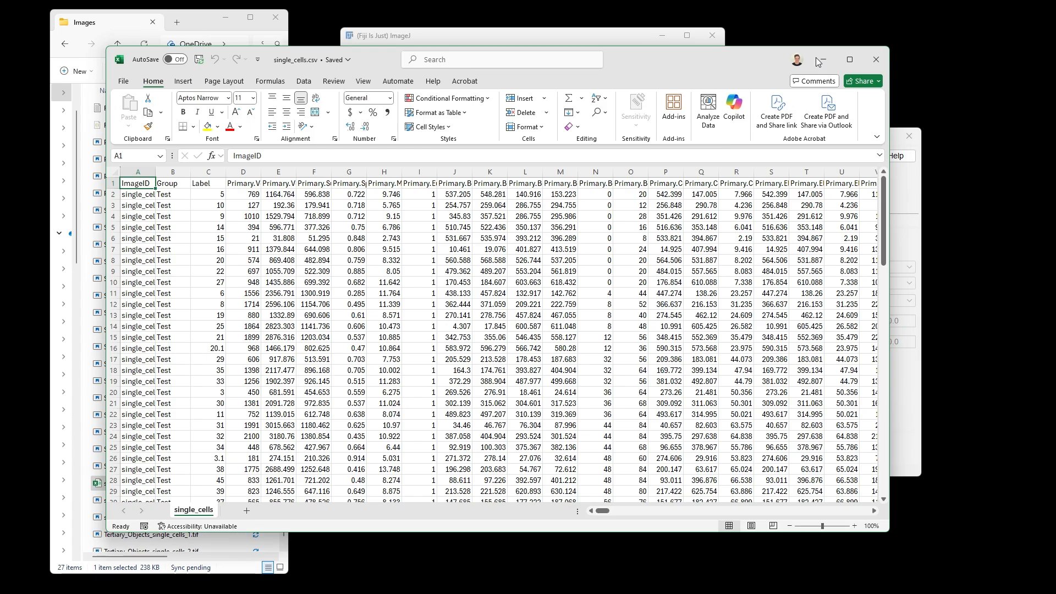
left_click(850, 59)
left_click(208, 269)
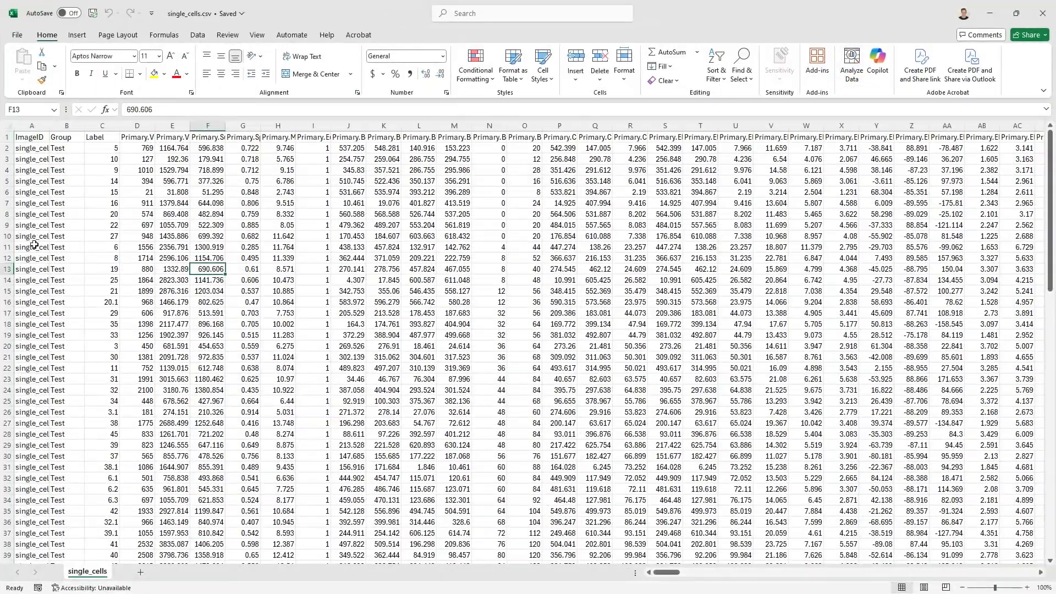
Step: Widen the ImageID column to fit the full image names and check them down to the last row
double_click(52, 129)
left_click(39, 148)
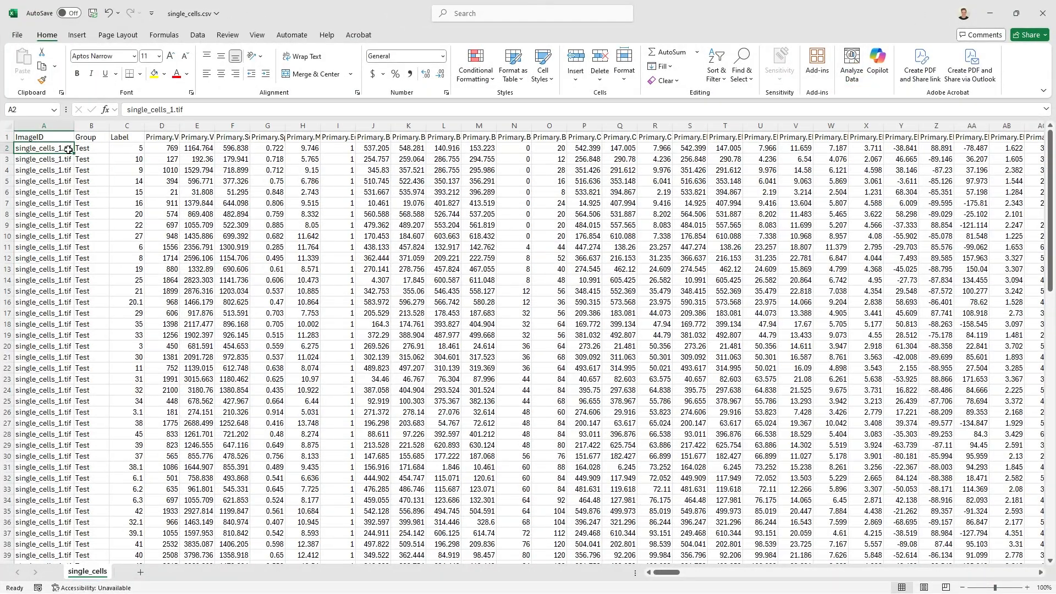
scroll(47, 294, "down", 20)
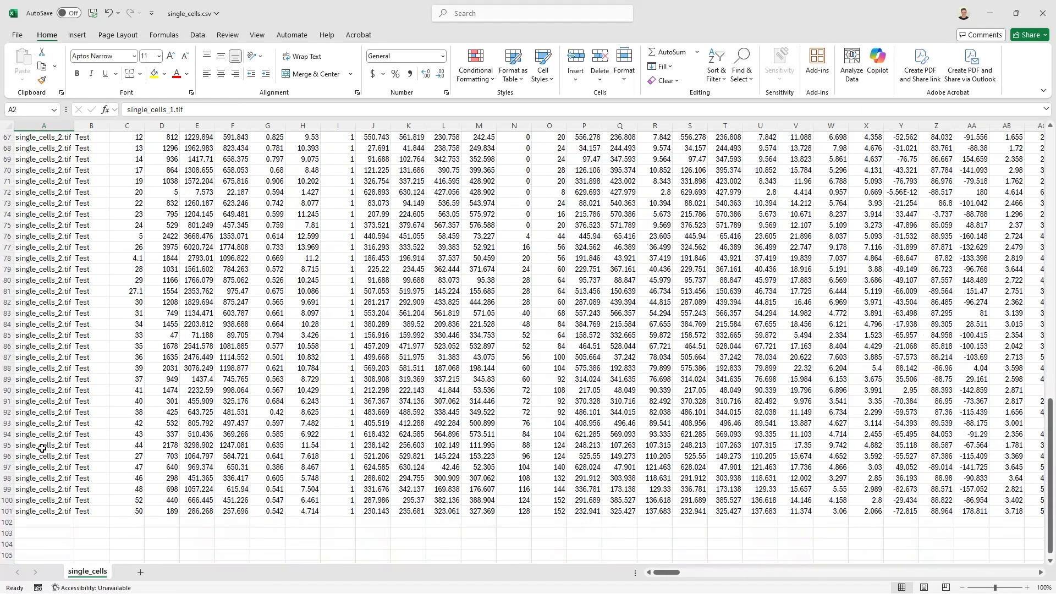
scroll(42, 448, "up", 20)
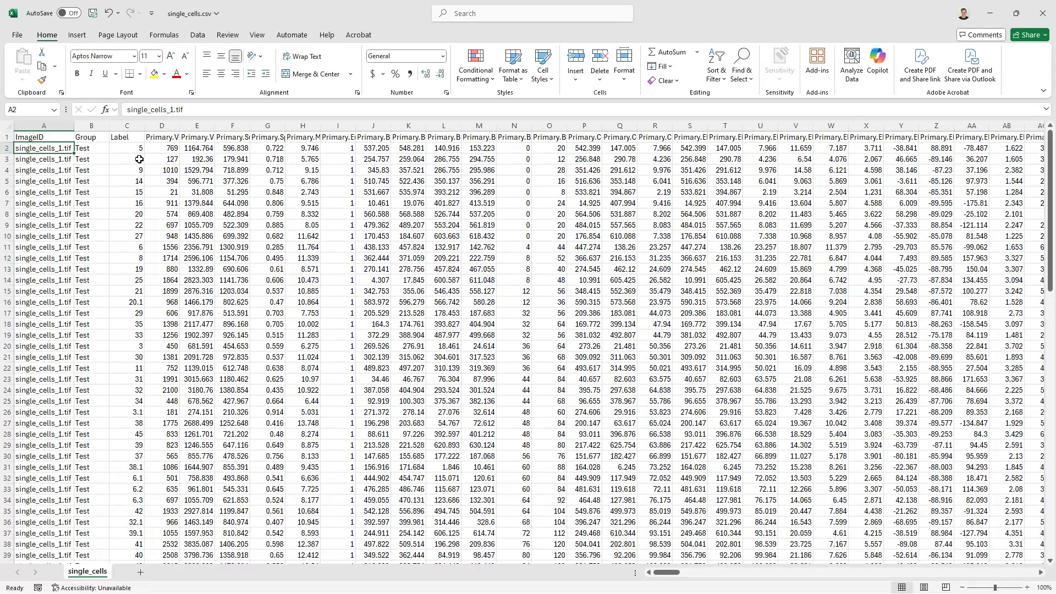
Step: Examine the Label column, comparing whole-number labels such as 3 with decimal labels such as 3.1 and 20.1
left_click(134, 149)
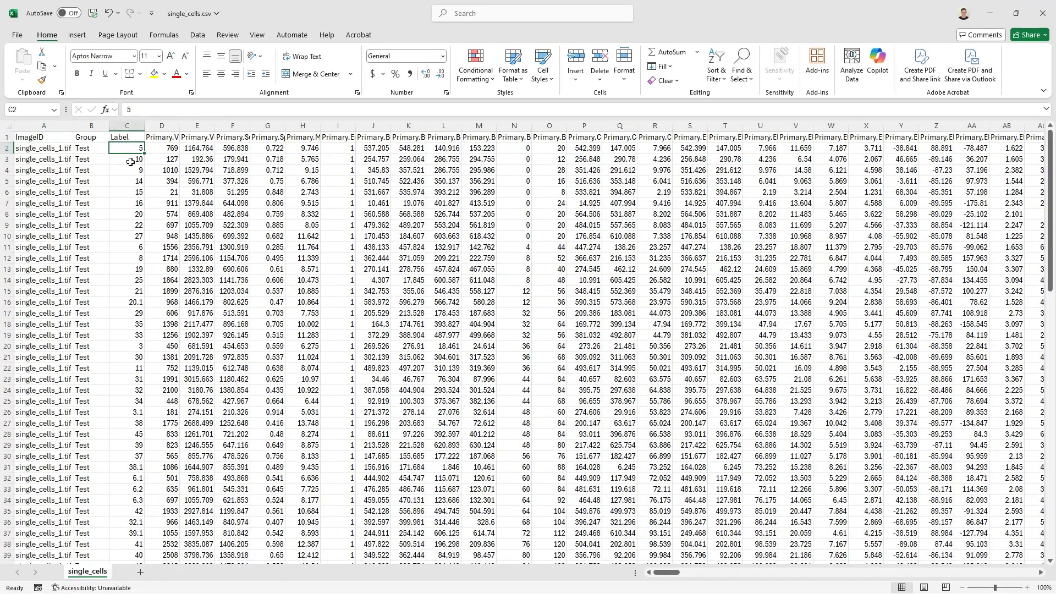
left_click(136, 300)
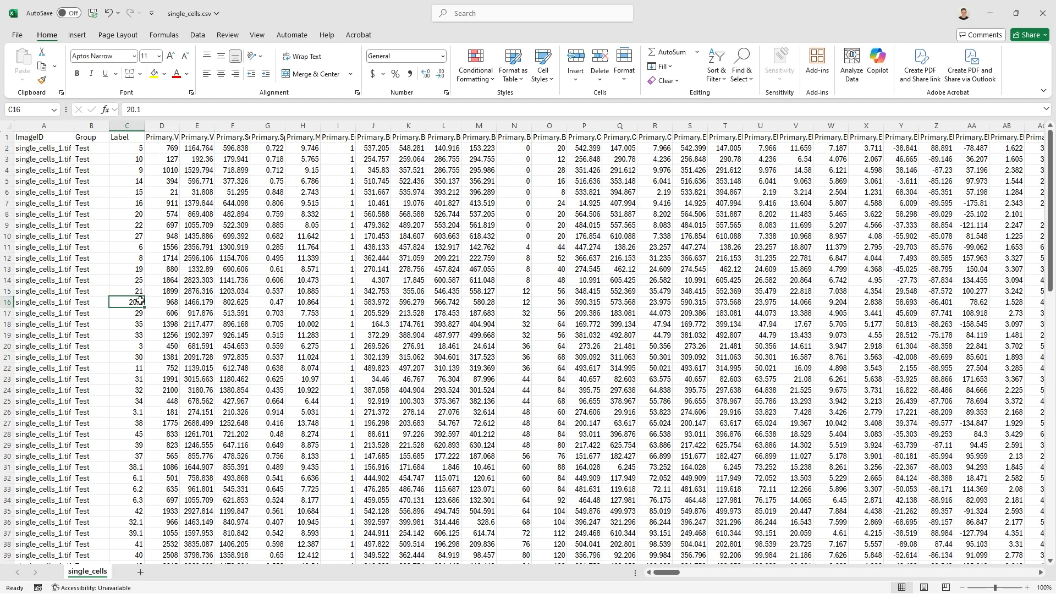
left_click(130, 346)
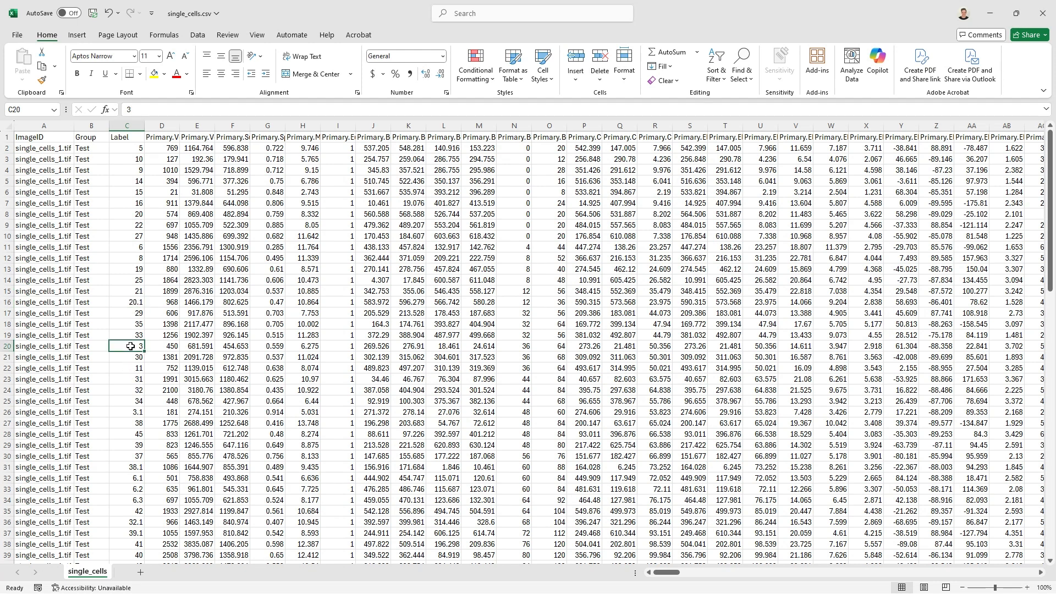
left_click(128, 409)
left_click(132, 348)
left_click(127, 412)
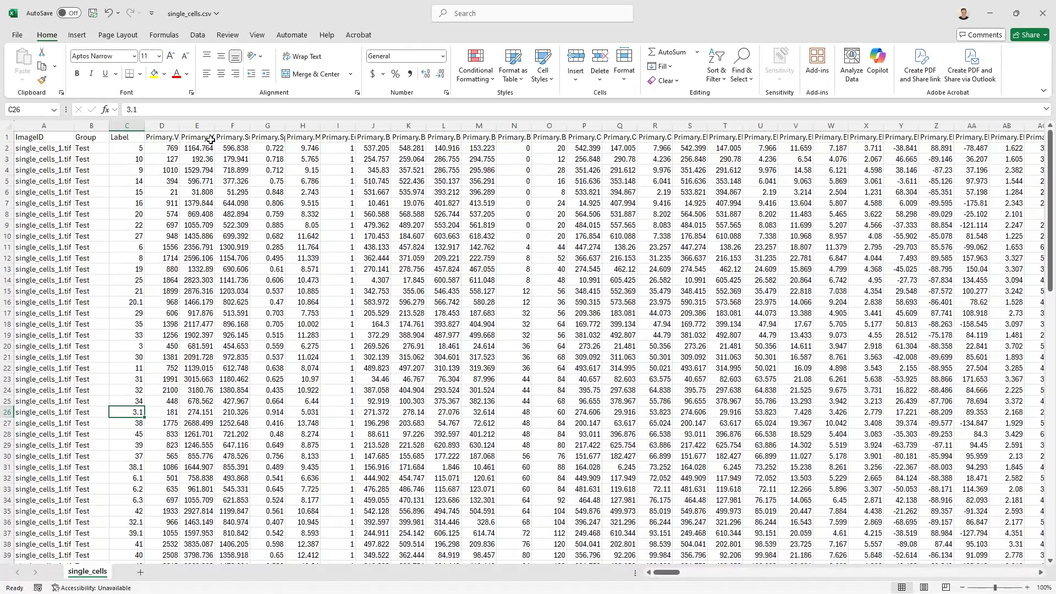
Step: Read the Primary.Volume and Primary.SurfaceArea headers and compare them with the Secondary.Volume header further along the table
left_click(174, 137)
left_click(198, 140)
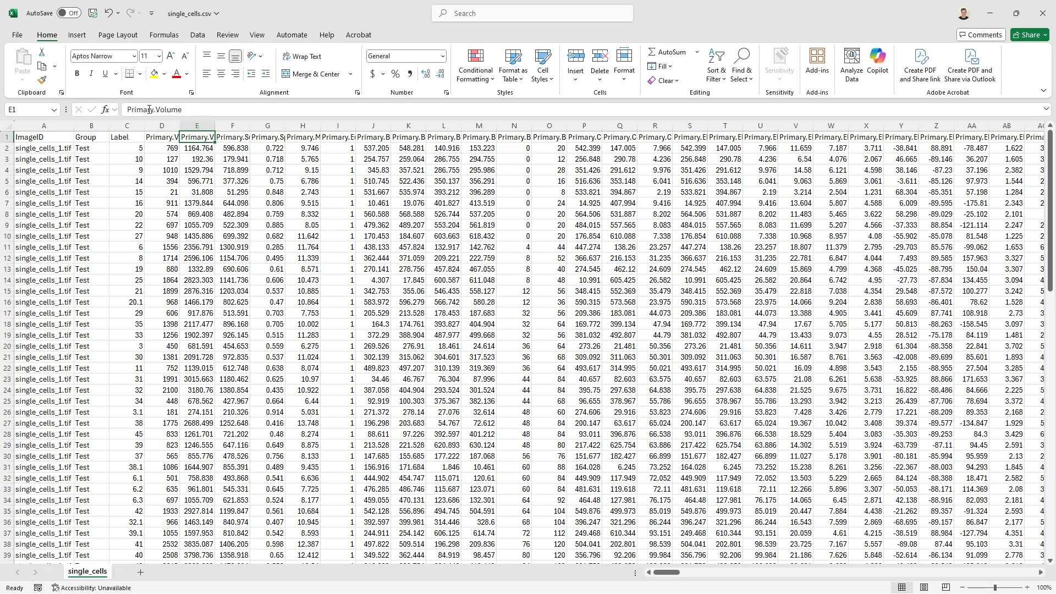
key("Right")
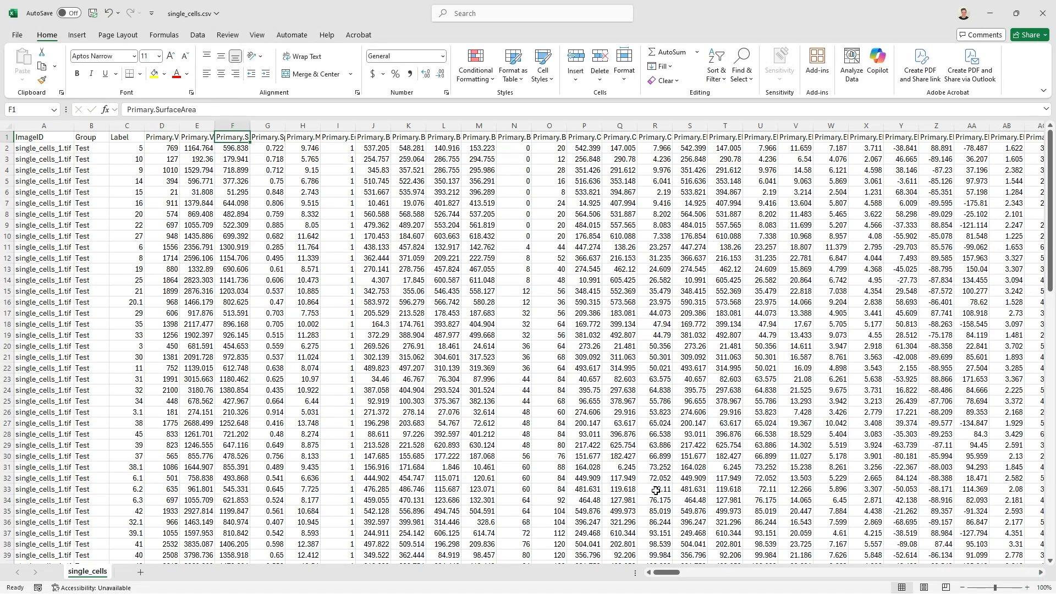
left_click_drag(678, 574, 733, 591)
left_click(263, 142)
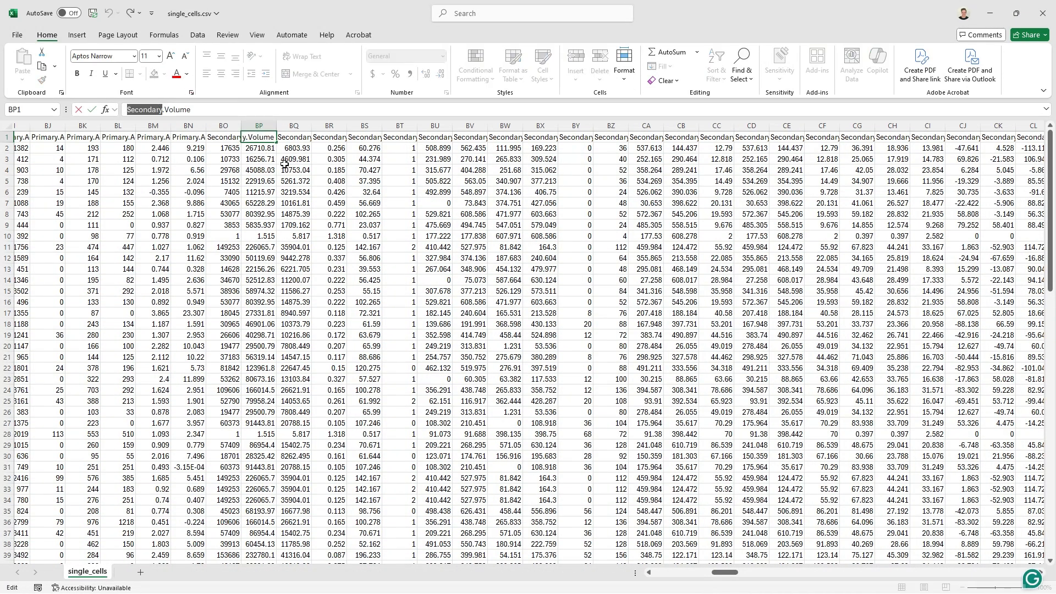
left_click(284, 161)
Step: Locate the secondary skeleton measurement columns, checking the Average Branch Length and # Skeleton headers
left_click_drag(726, 573, 785, 573)
left_click(775, 139)
left_click(683, 137)
left_click(451, 138)
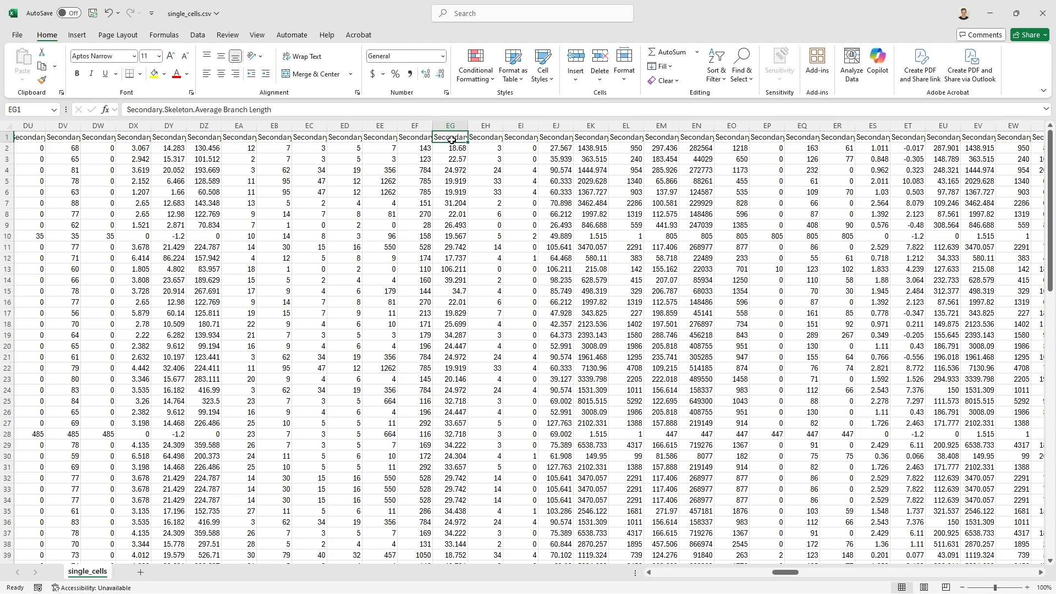
left_click(197, 138)
left_click(234, 137)
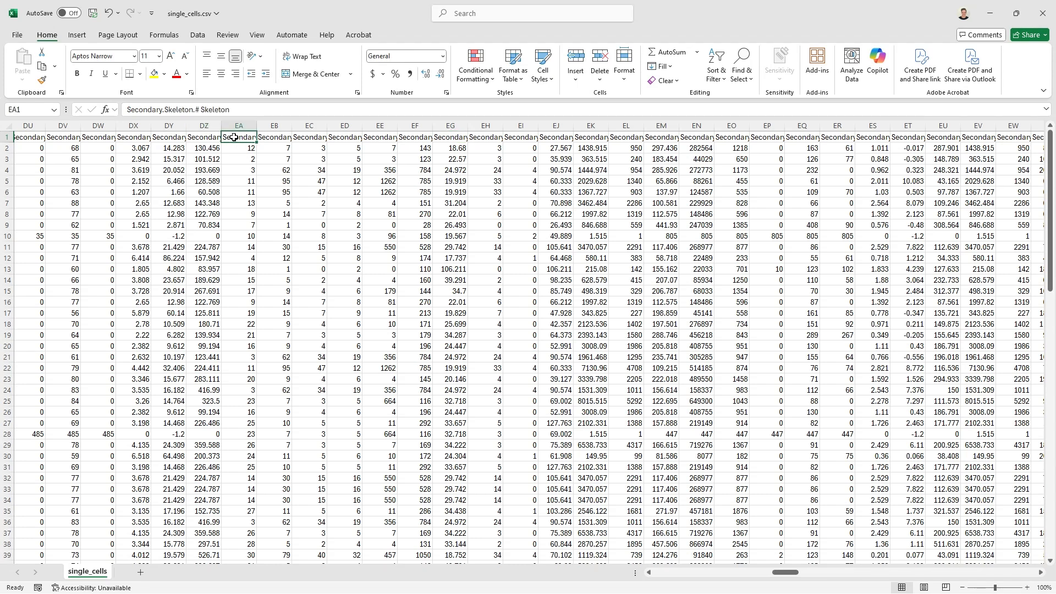
left_click(198, 138)
left_click(244, 138)
left_click(248, 149)
left_click(237, 136)
Step: Read the secondary skeleton headers one by one from # Branches through Maximum Branch Length
key("Right")
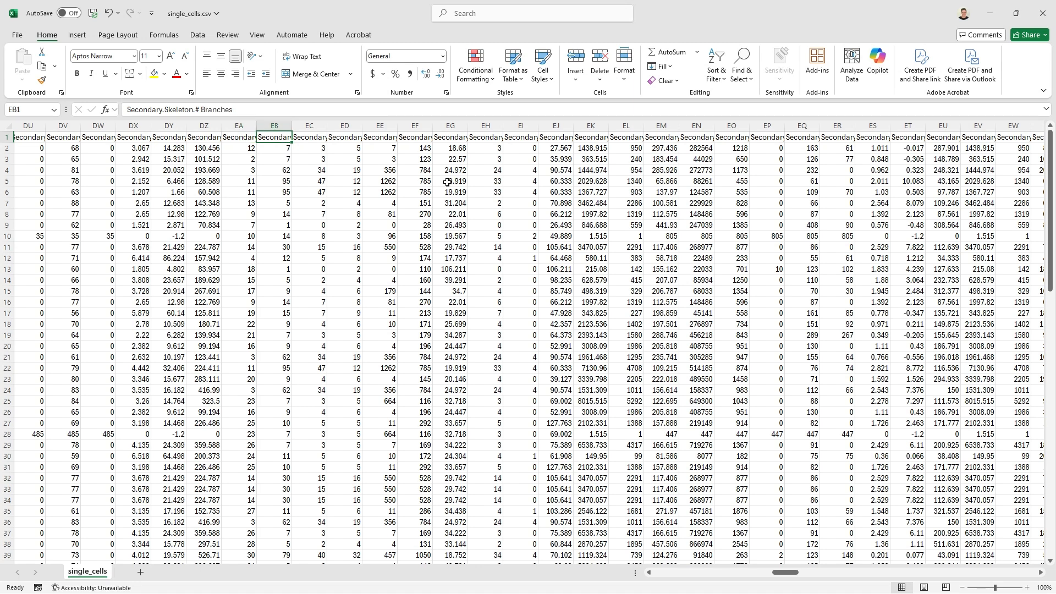
key("Left")
key("Right")
key("Right")
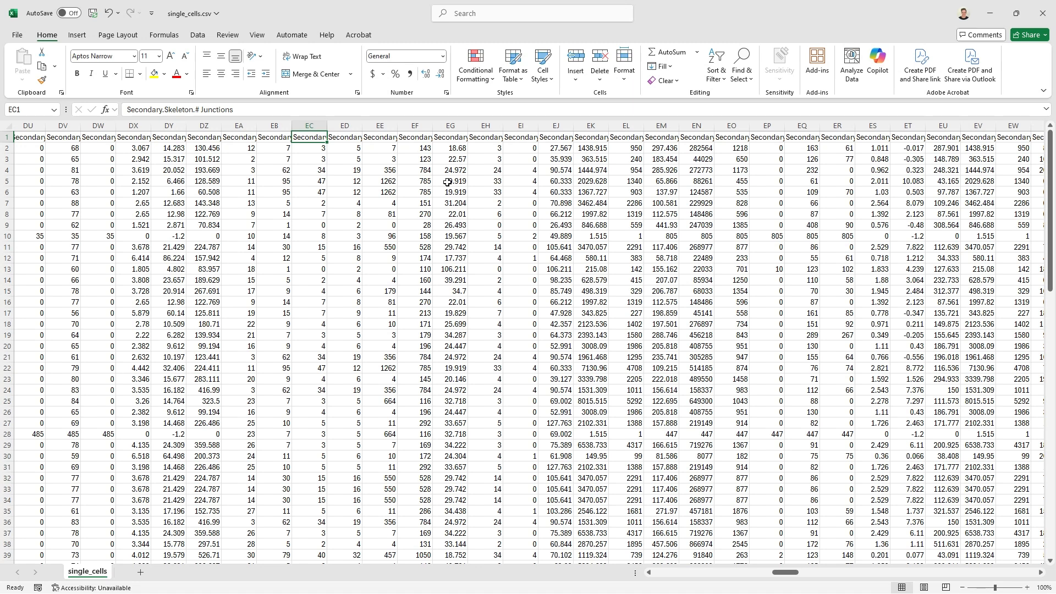
key("Right")
key("Right")
key("Right")
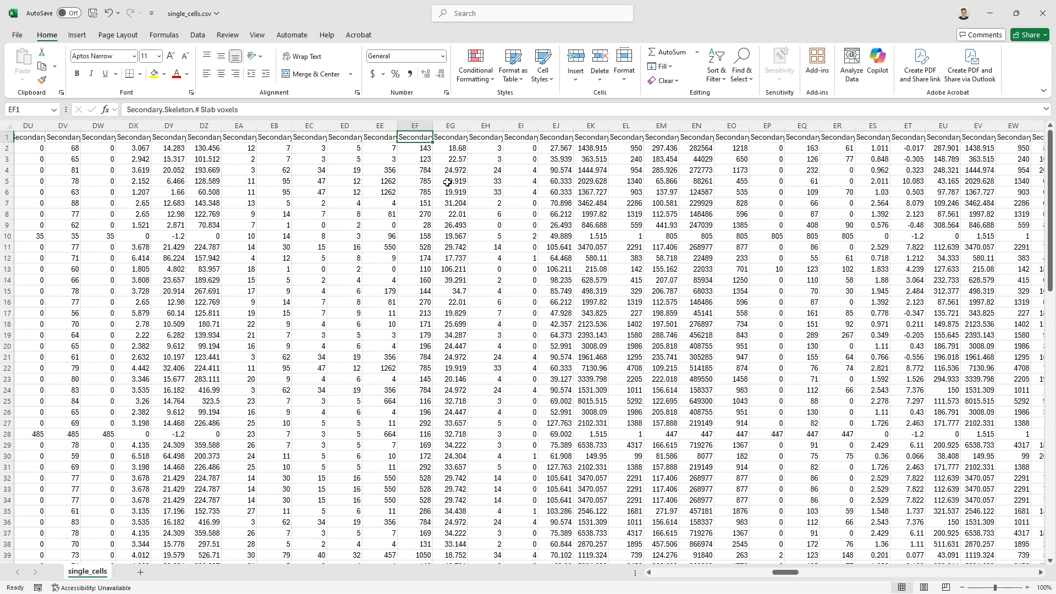
key("Right")
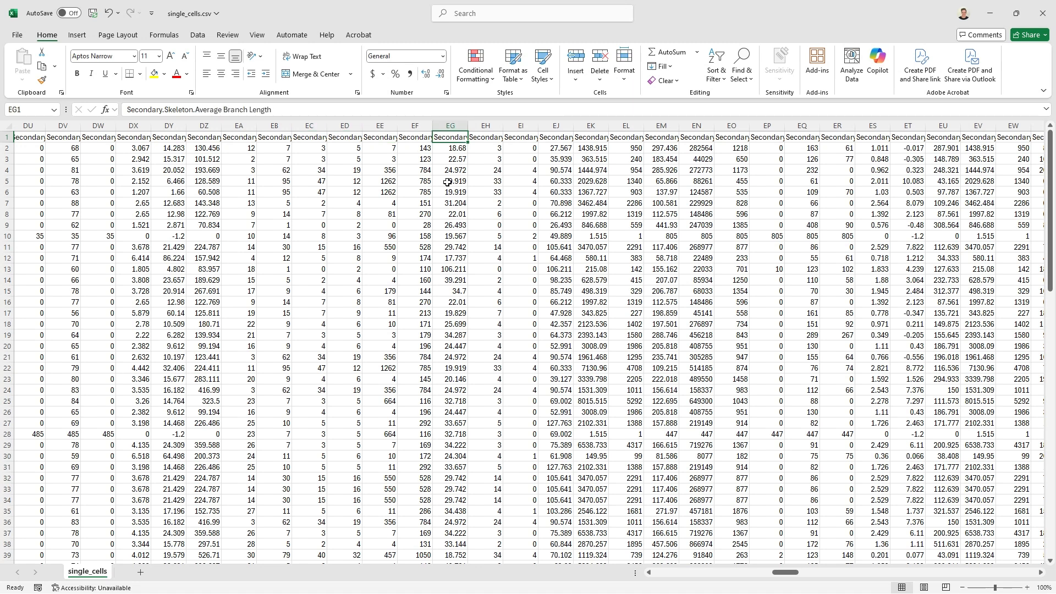
key("Right")
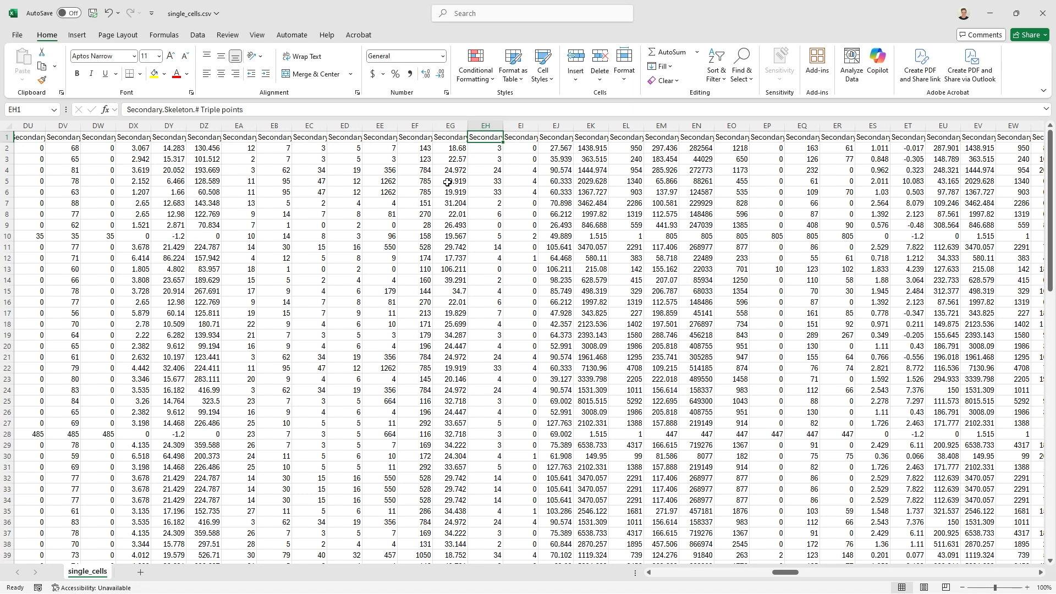
key("Right")
key("Right")
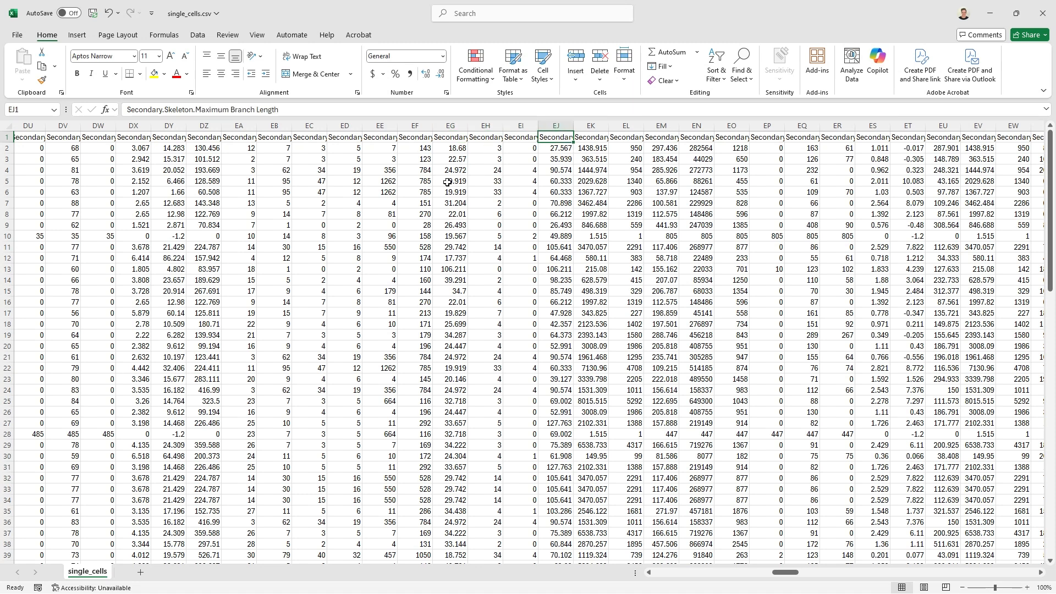
Step: Go back through the secondary skeleton headers to the # Skeleton column
key("Right")
key("Left")
key("Left")
key("Left")
key("Left")
key("Left")
key("Left")
key("Left")
key("Left")
key("Left")
key("Left")
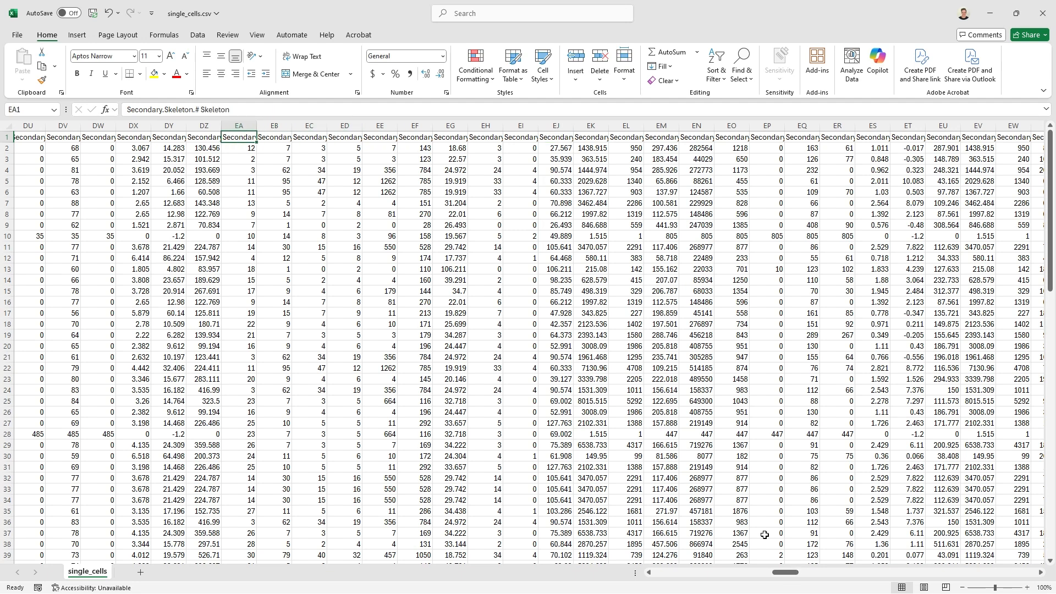
Step: Highlight the first data row across the skeleton columns, rechecking the # Skeleton header
left_click(8, 148)
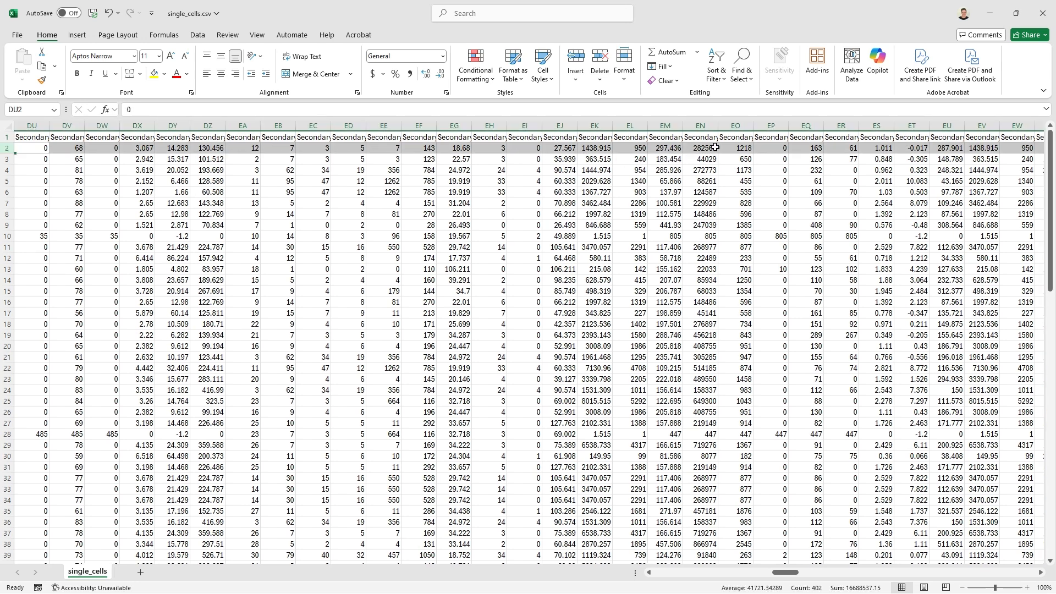
left_click(255, 137)
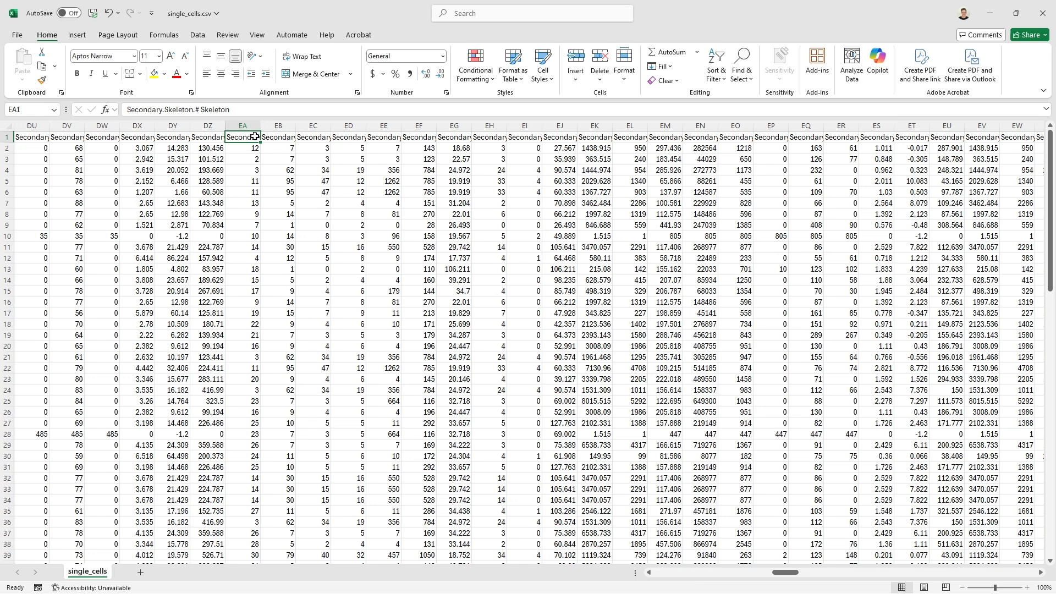
left_click(8, 145)
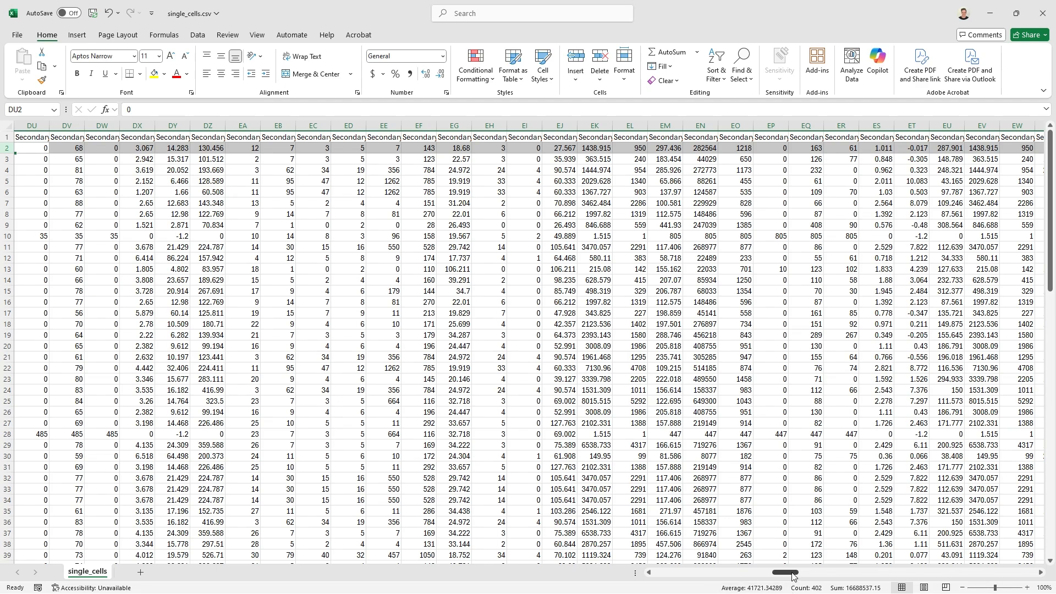
Step: Find the Q1 band intensity columns and read their headers from Secondary.Q1.Actin.Volume back to Secondary.Q1.Pol.Volume
left_click_drag(792, 572, 811, 573)
left_click(658, 134)
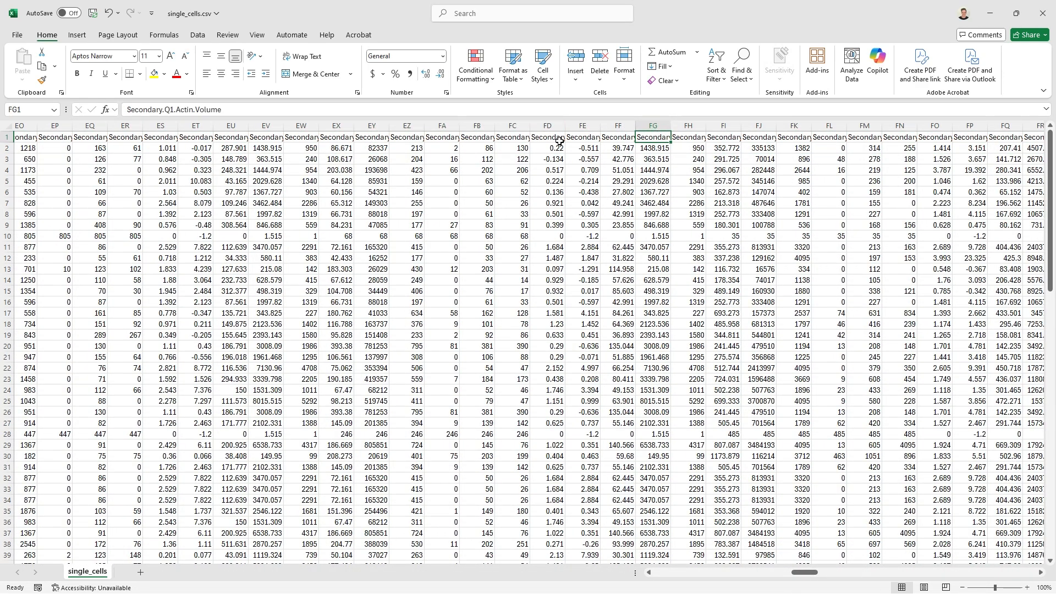
left_click(585, 139)
left_click(545, 138)
left_click(507, 138)
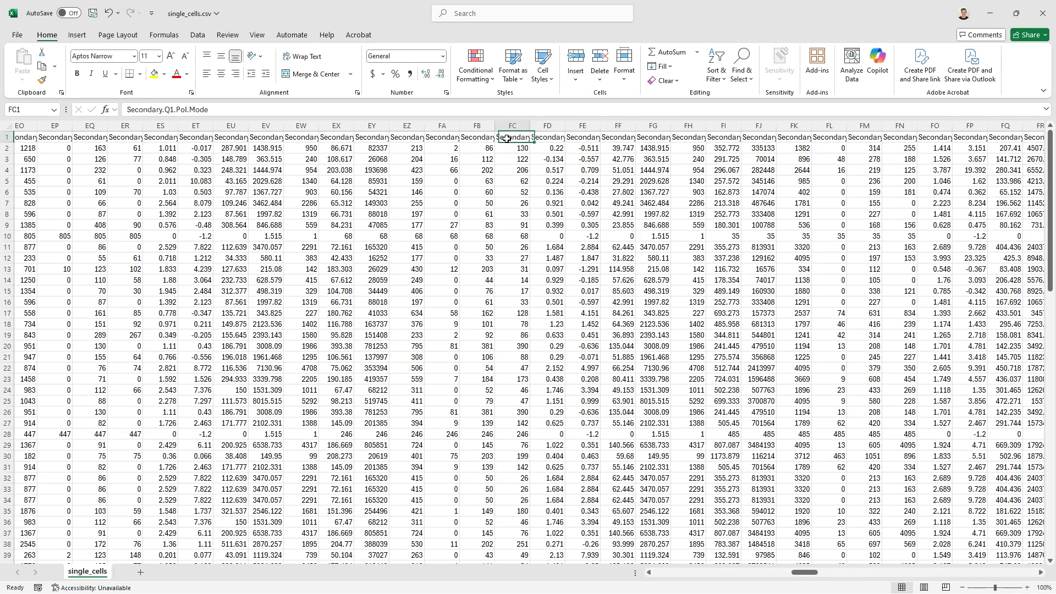
left_click(440, 139)
left_click(407, 138)
left_click(372, 139)
left_click(336, 138)
left_click(266, 137)
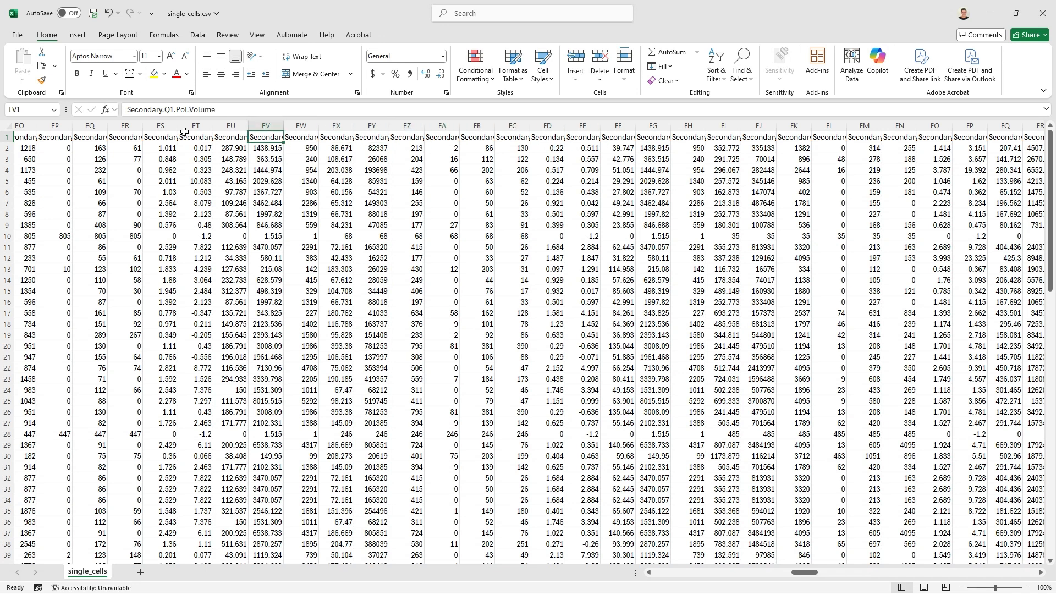
Step: Inspect the Secondary.Q1.DAPI.Kurtosis header, highlighting the Q1 part of its name
left_click(147, 126)
left_click(193, 134)
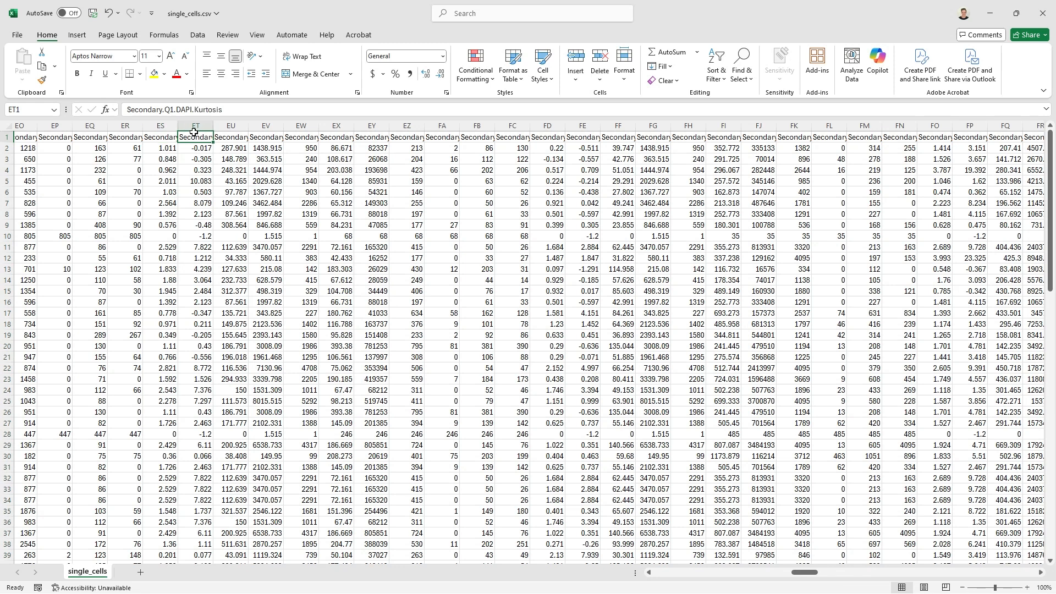
left_click_drag(175, 109, 164, 110)
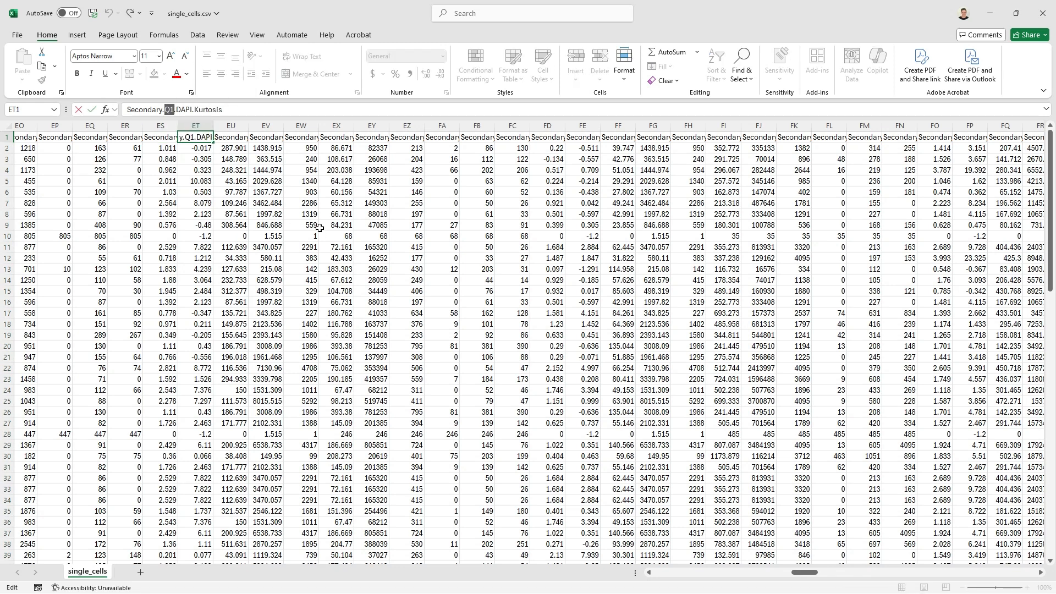
left_click(160, 137)
Step: Read the remaining Q1 DAPI headers from Median back to Voxels Sum, cancelling any replacement of header data
left_click(126, 129)
left_click(99, 129)
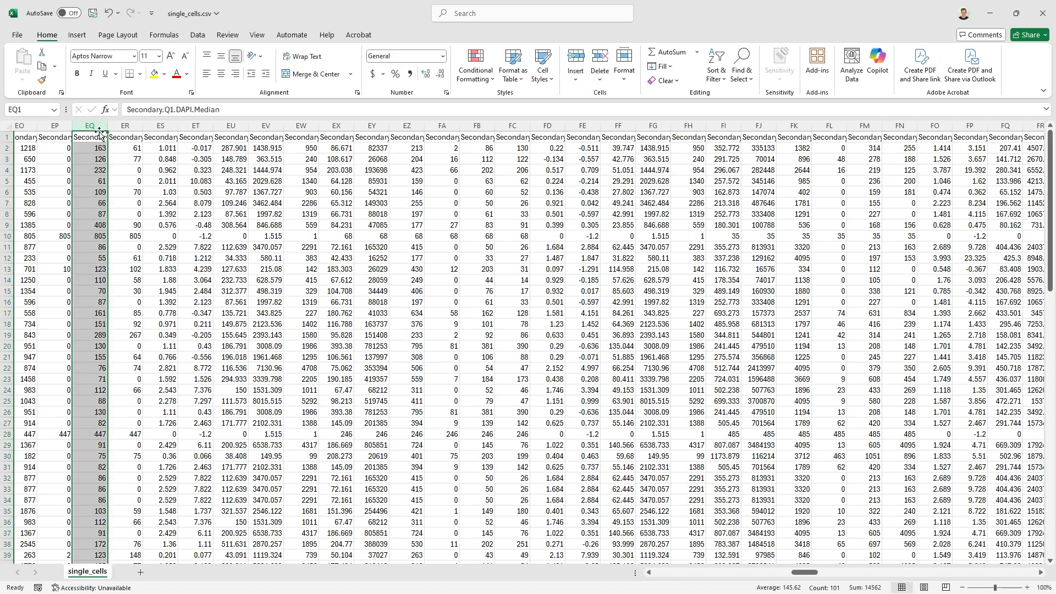
left_click(83, 145)
left_click(83, 137)
left_click_drag(83, 132, 49, 133)
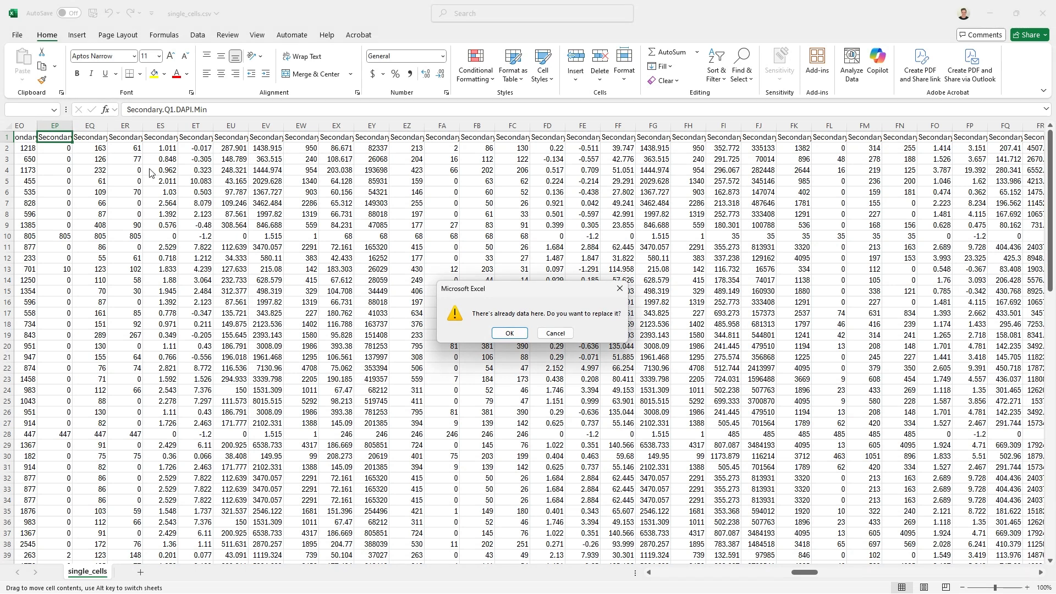
left_click(555, 333)
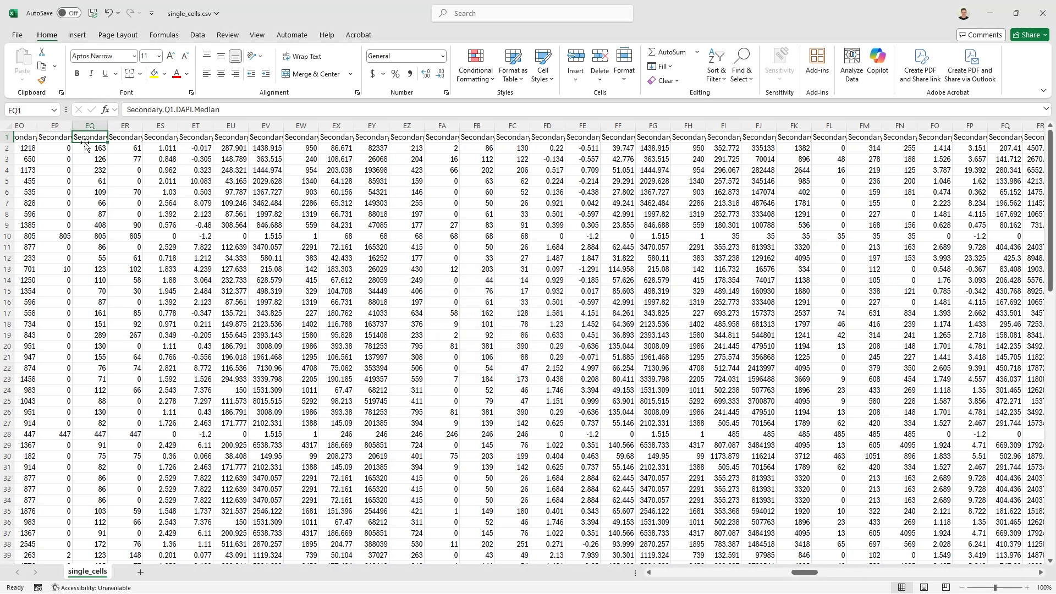
left_click(29, 136)
key("Left")
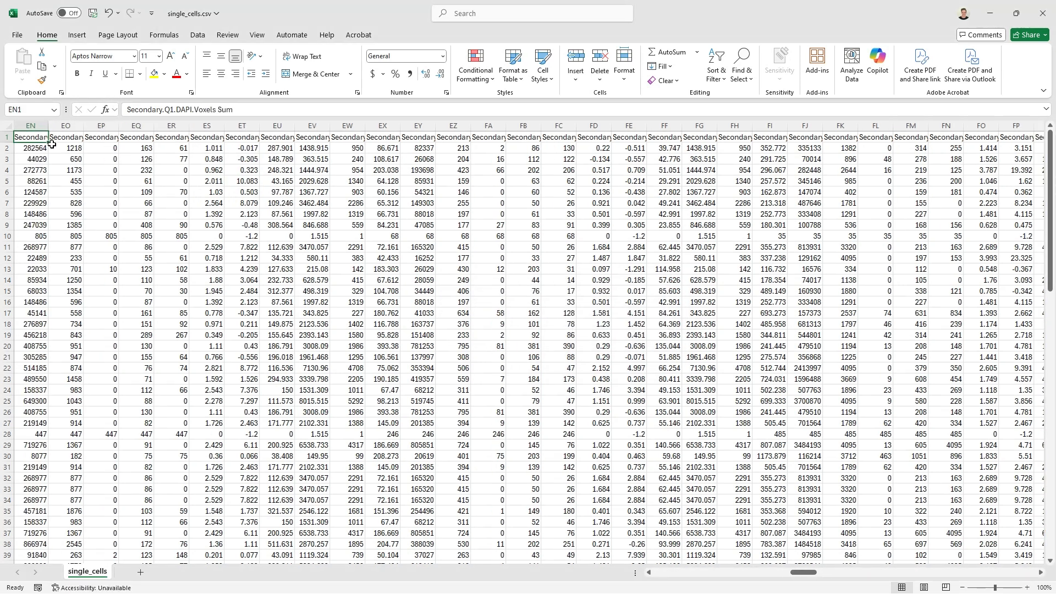
Step: Inspect the Secondary.Q1.DAPI.Mean header, highlighting the Q1 and Secondary parts of its name without changing it
key("Left")
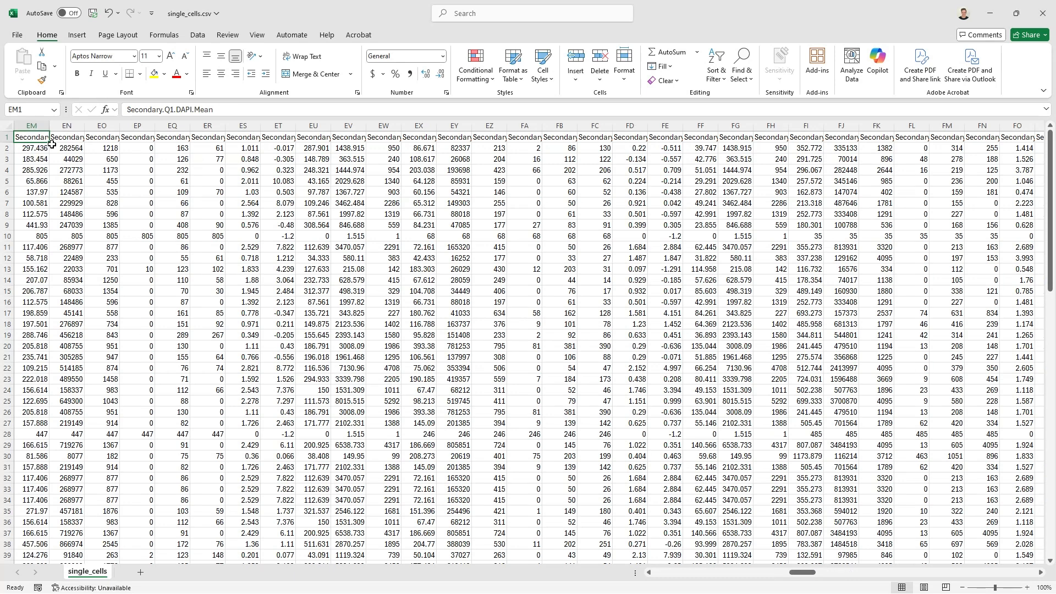
double_click(169, 109)
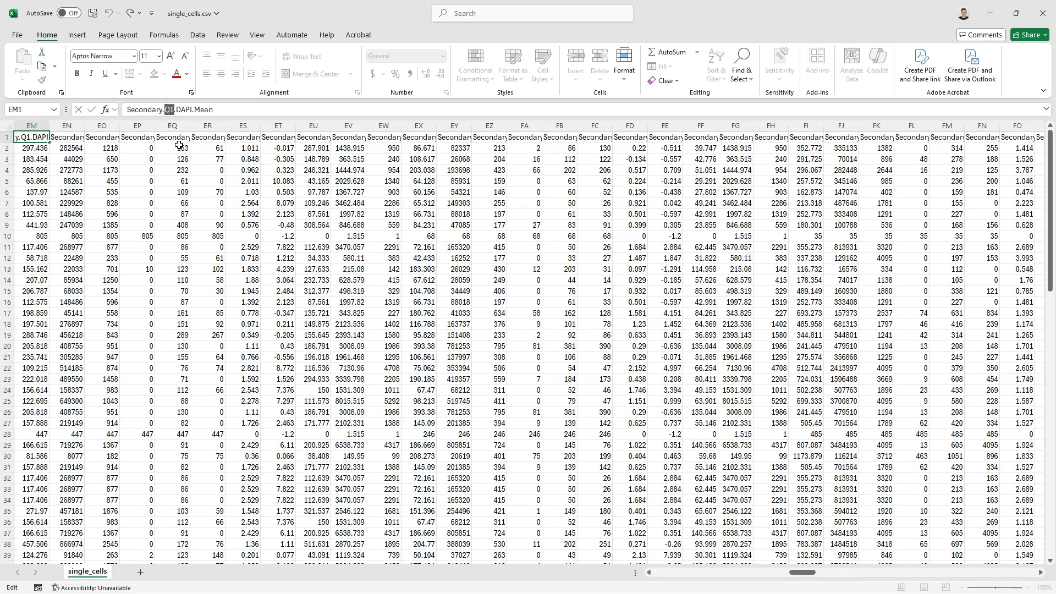
double_click(142, 109)
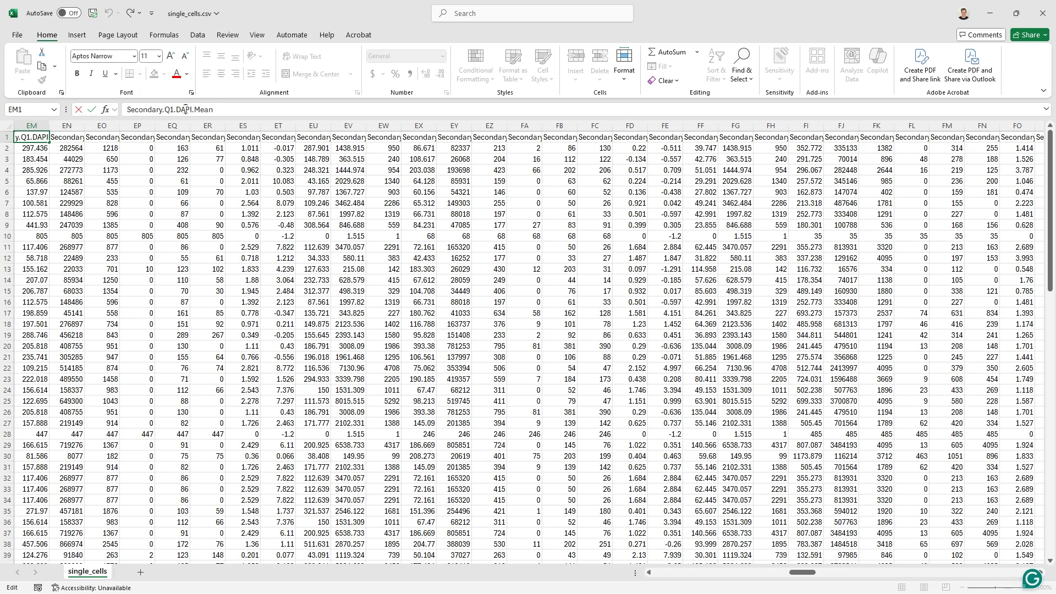
left_click(48, 148)
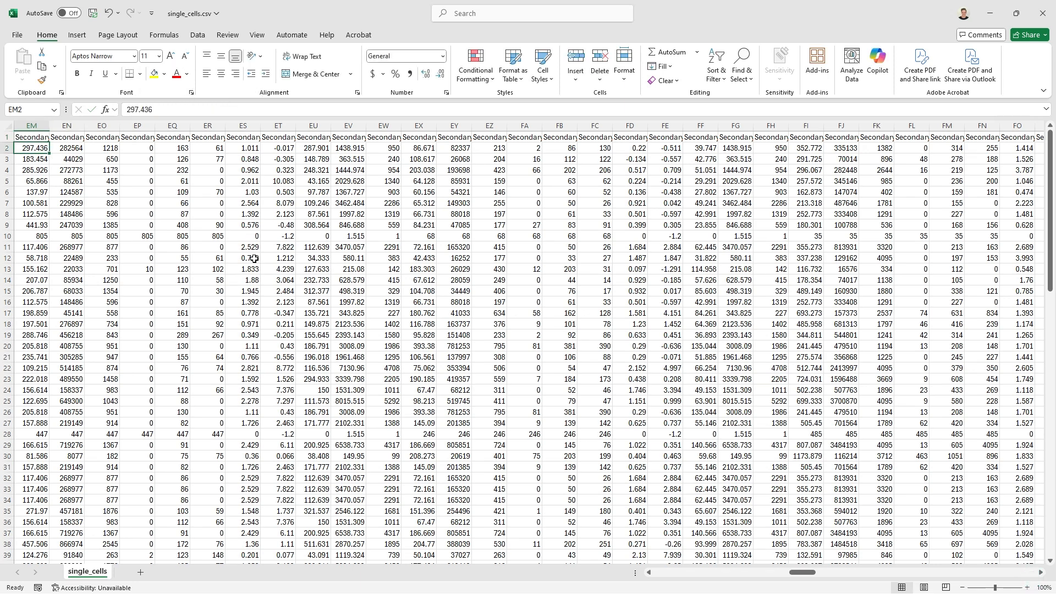
left_click(33, 134)
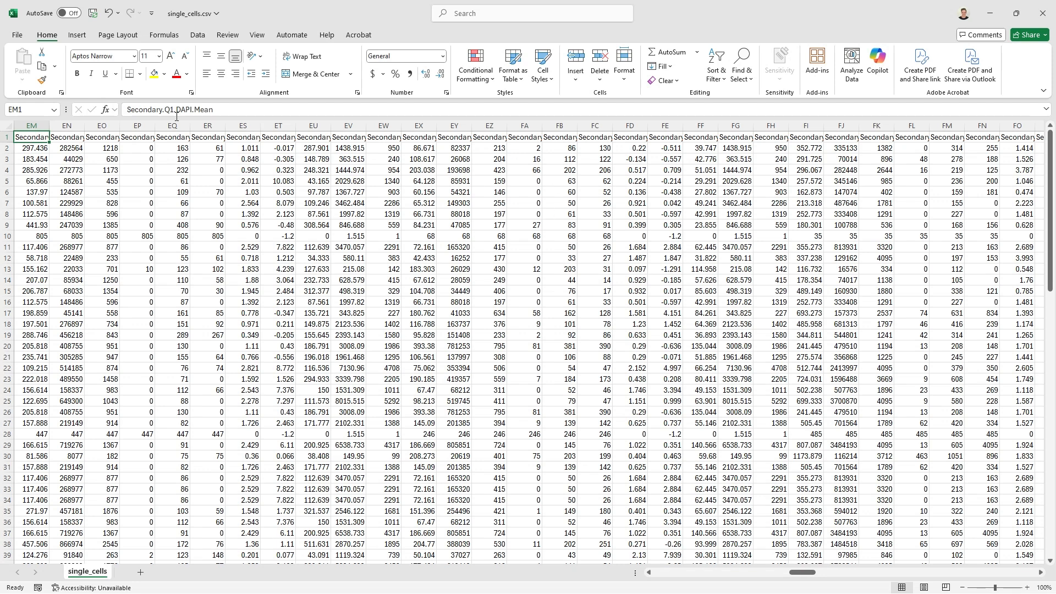
Step: Highlight the first data row across the Q1 band intensity columns
left_click(13, 147)
type("297.436")
left_click(8, 148)
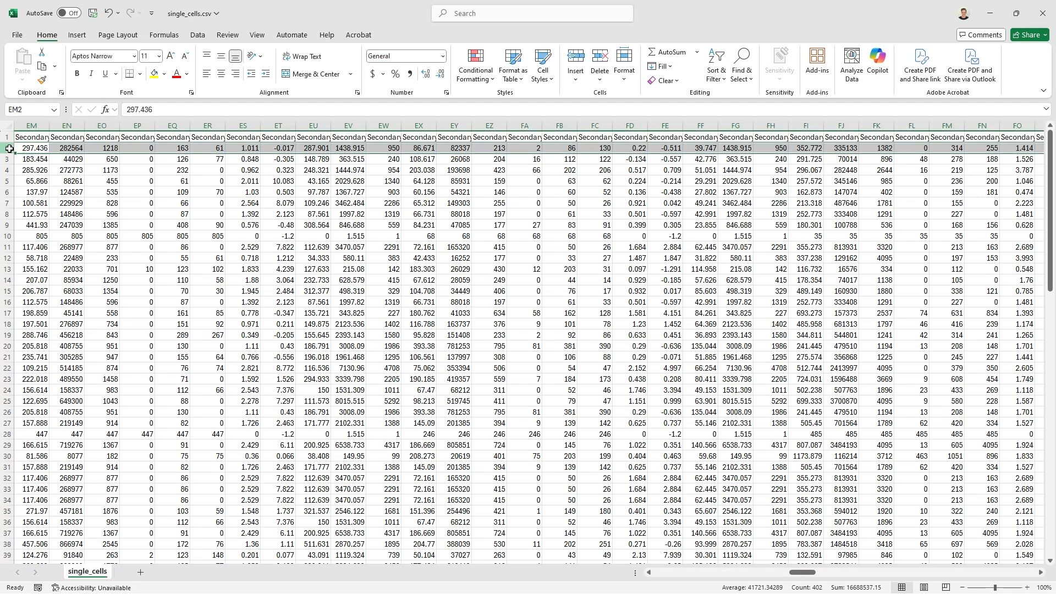
key("Up")
Step: Read the Secondary.Q3.Actin.Kurtosis, Secondary.Q4.Actin.Volume and Secondary.H1.Pol.Mode headers and highlight the first data row across the H1 band columns
left_click_drag(803, 572, 879, 572)
left_click(528, 137)
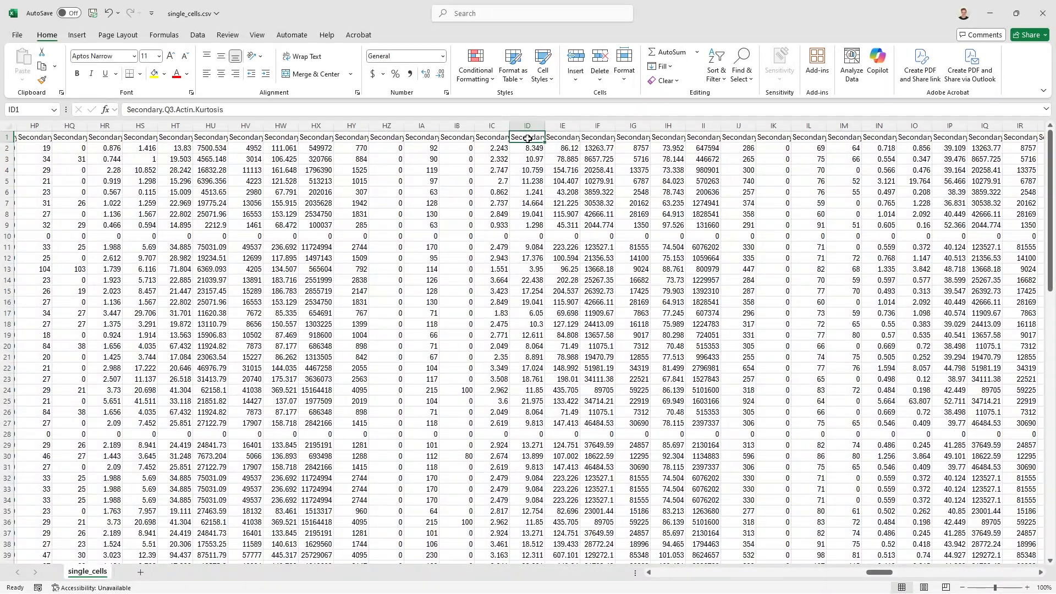
left_click_drag(879, 572, 904, 572)
left_click(424, 140)
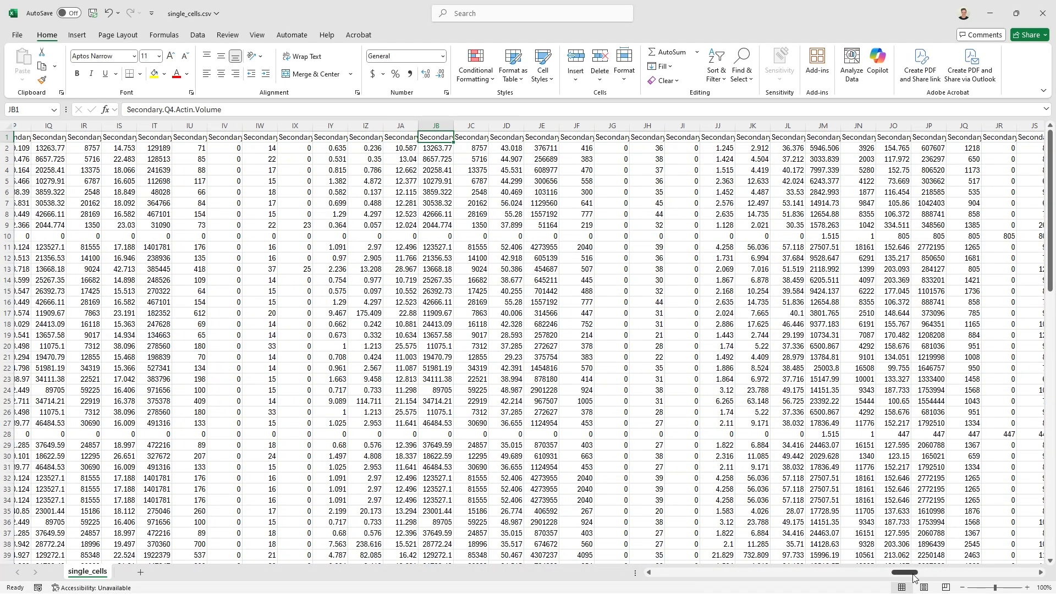
left_click_drag(916, 574, 943, 583)
left_click(358, 140)
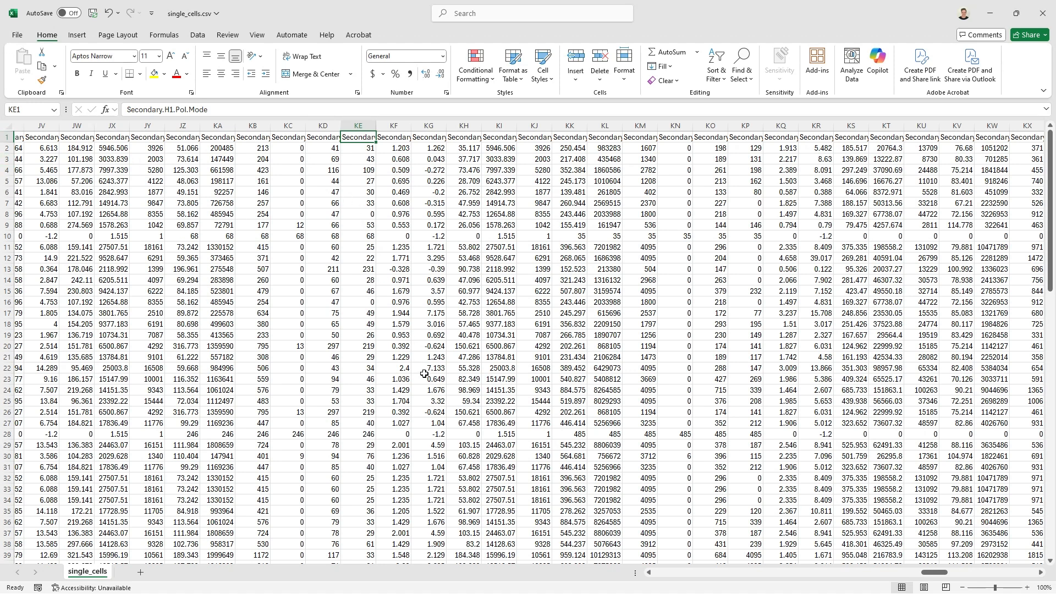
left_click(10, 148)
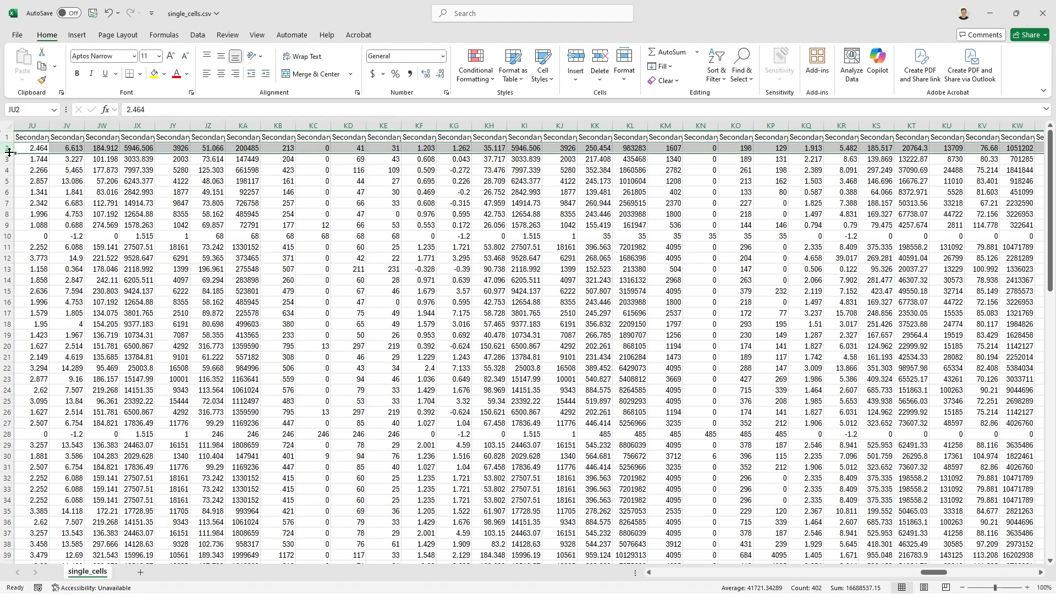
Step: Inspect the final Tertiary.Actin.StdDev column and return to the first columns of the table
left_click_drag(942, 574, 1048, 578)
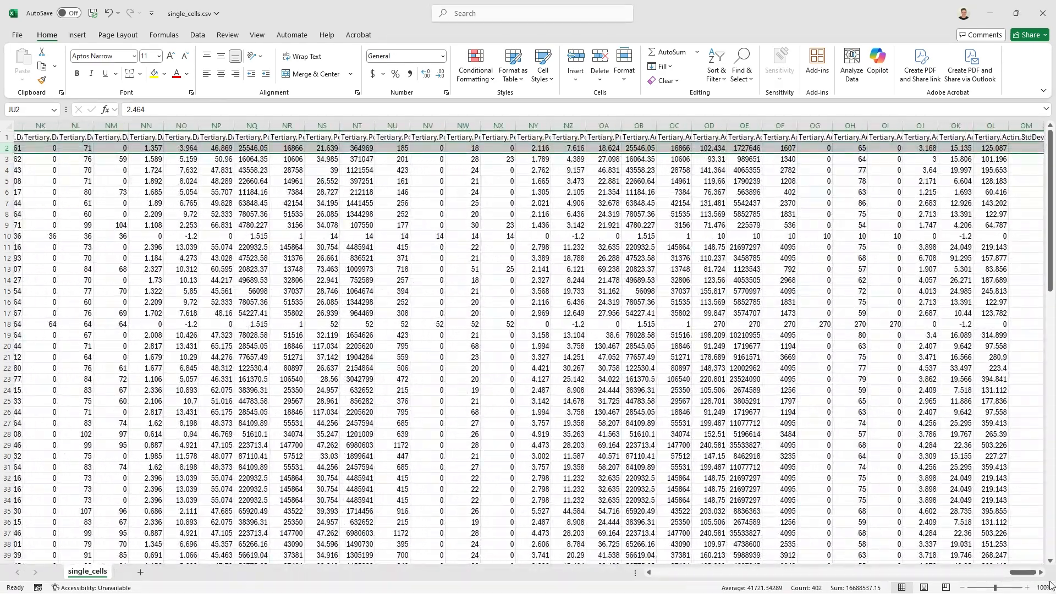
left_click(984, 160)
left_click(990, 126)
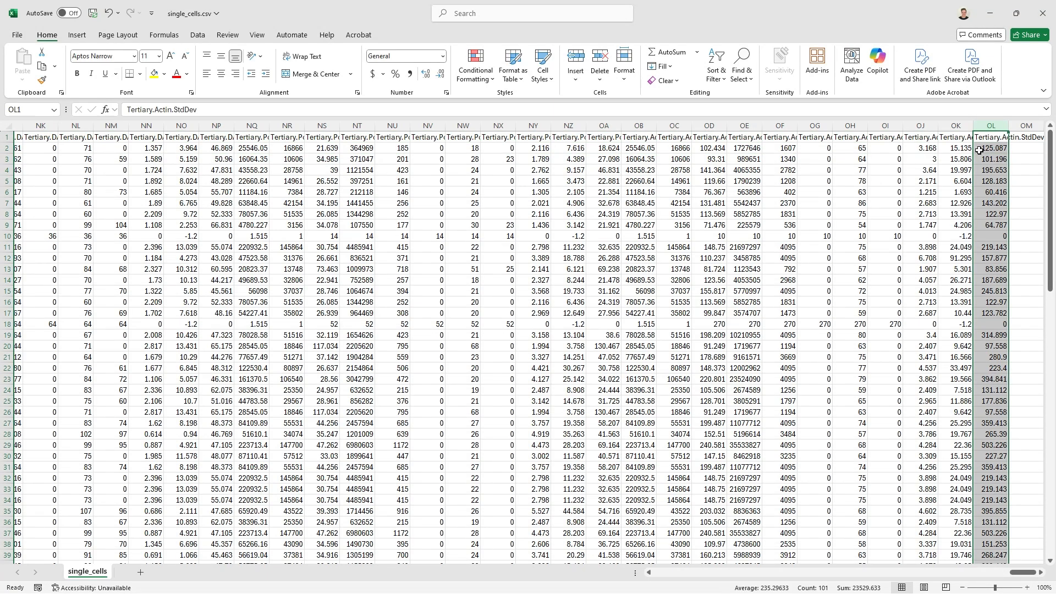
left_click(765, 155)
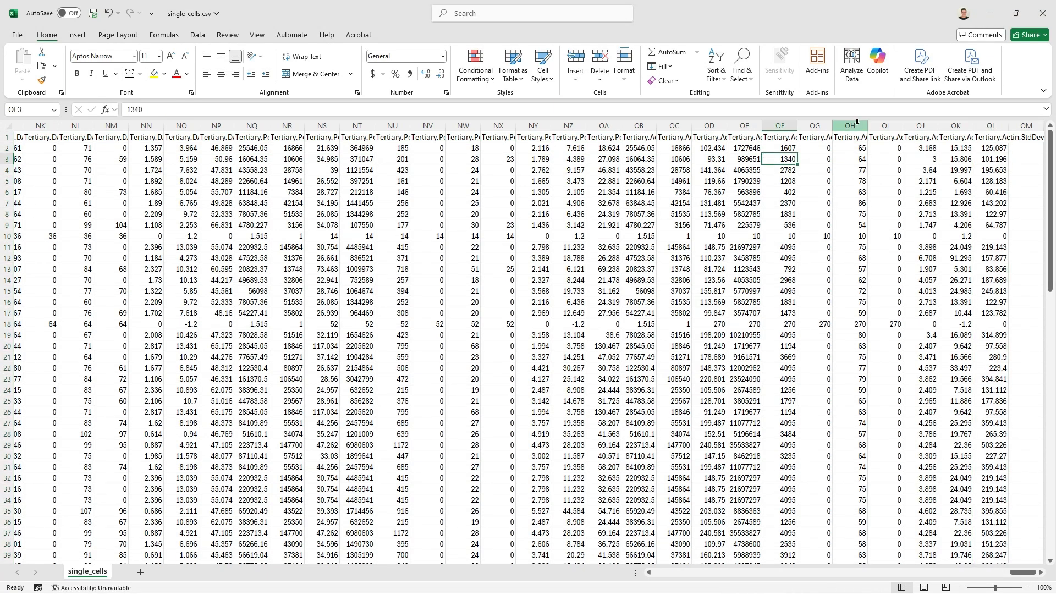
left_click_drag(1027, 573, 645, 572)
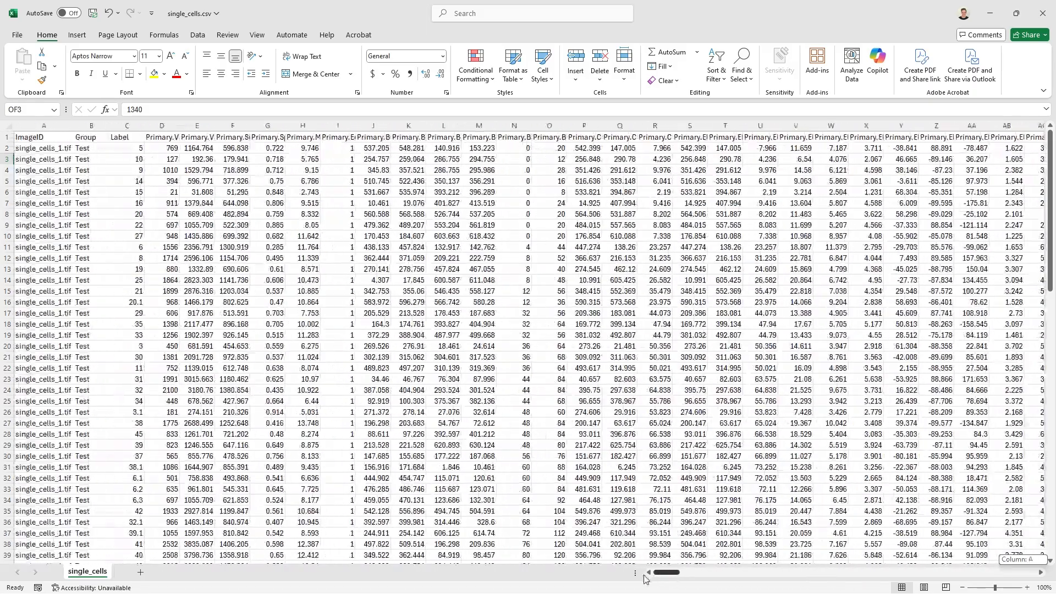
left_click(655, 269)
left_click(478, 247)
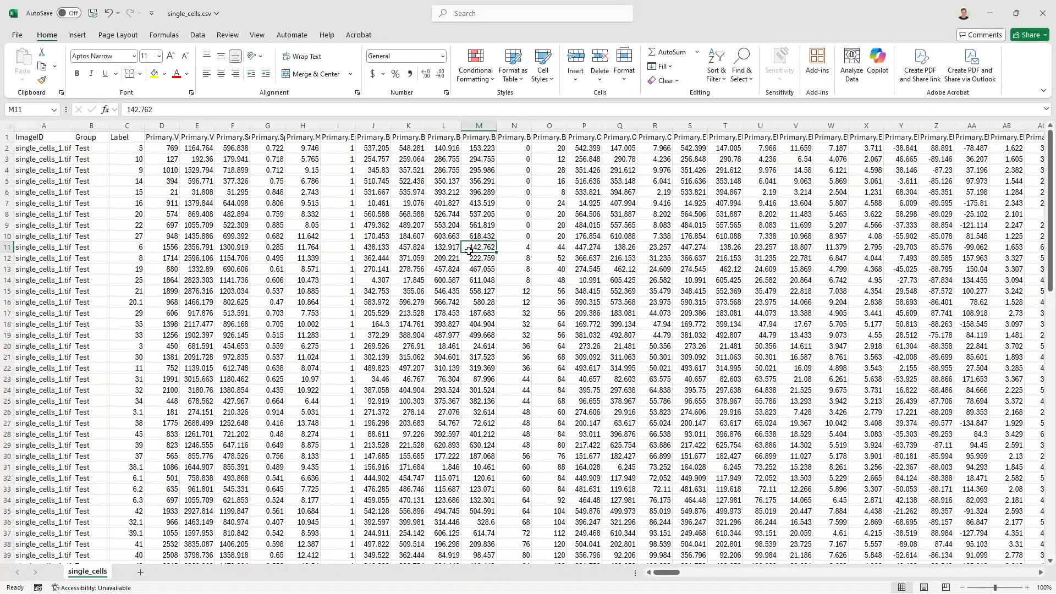
left_click(856, 452)
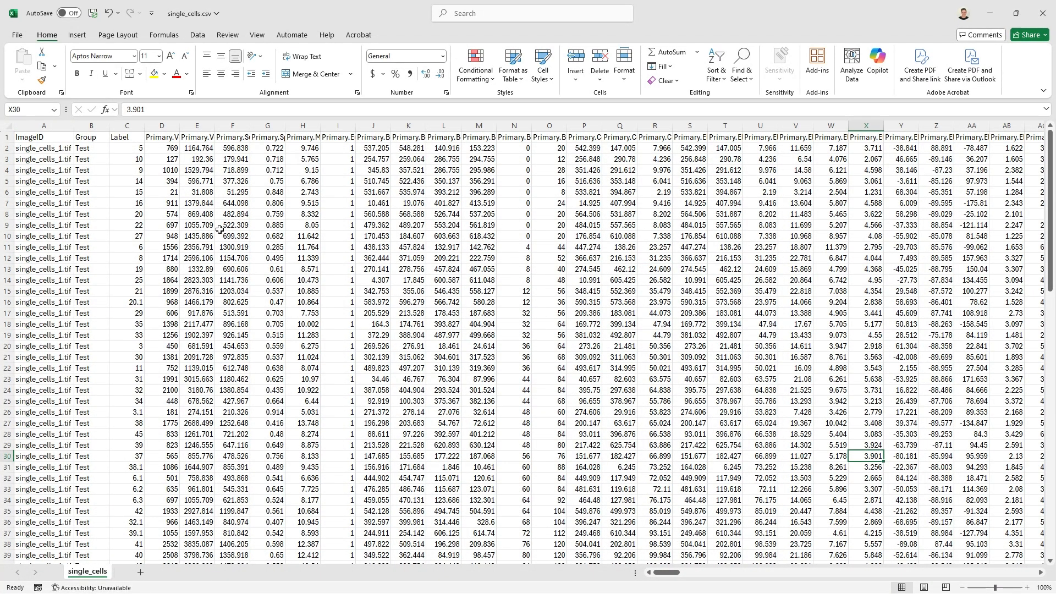
left_click(632, 282)
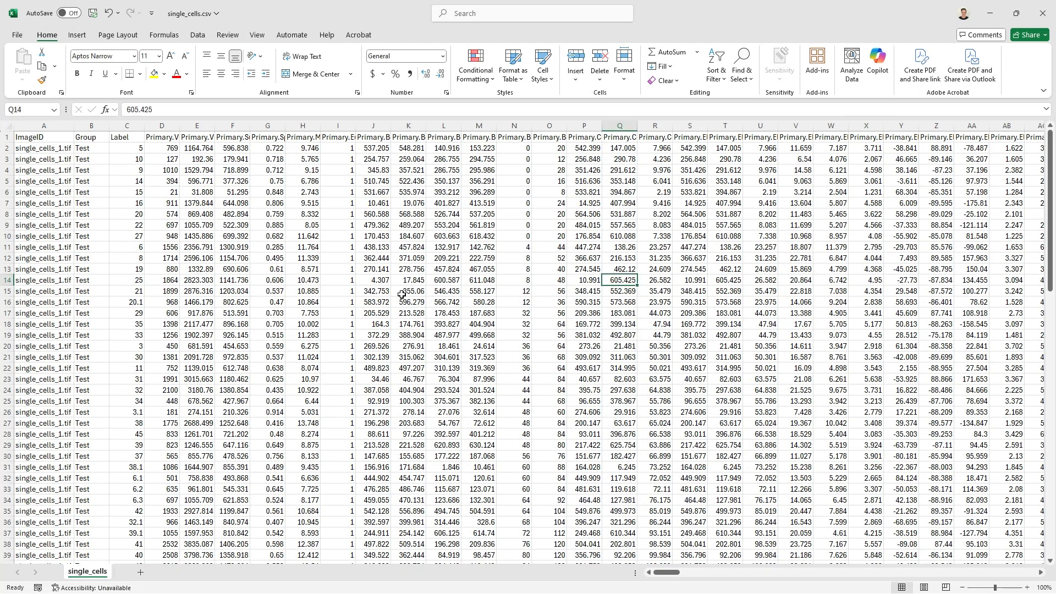
left_click(448, 280)
left_click(229, 243)
left_click(72, 237)
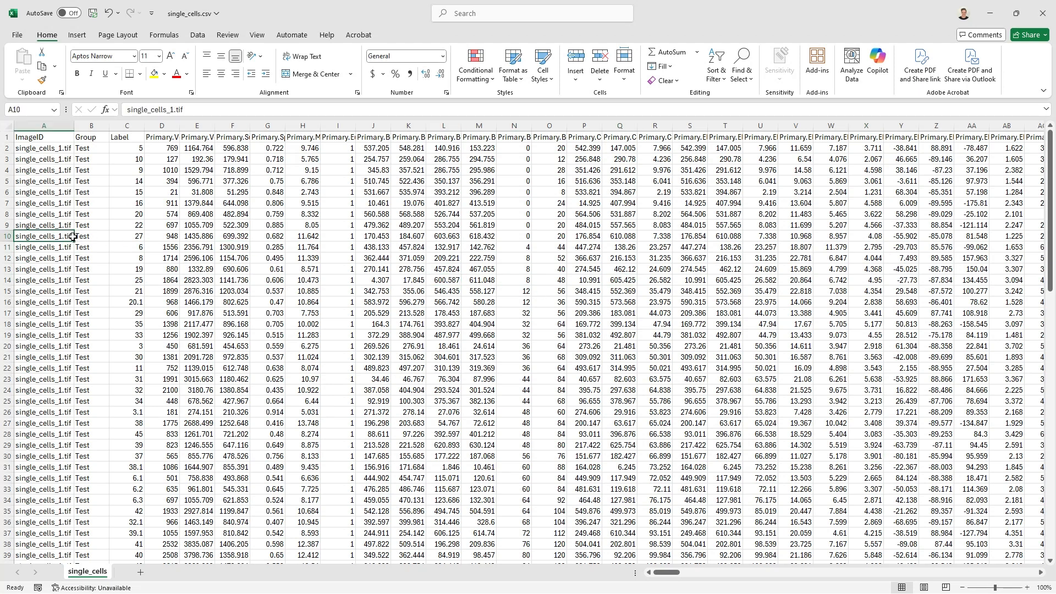
left_click(359, 249)
left_click(725, 324)
left_click(383, 325)
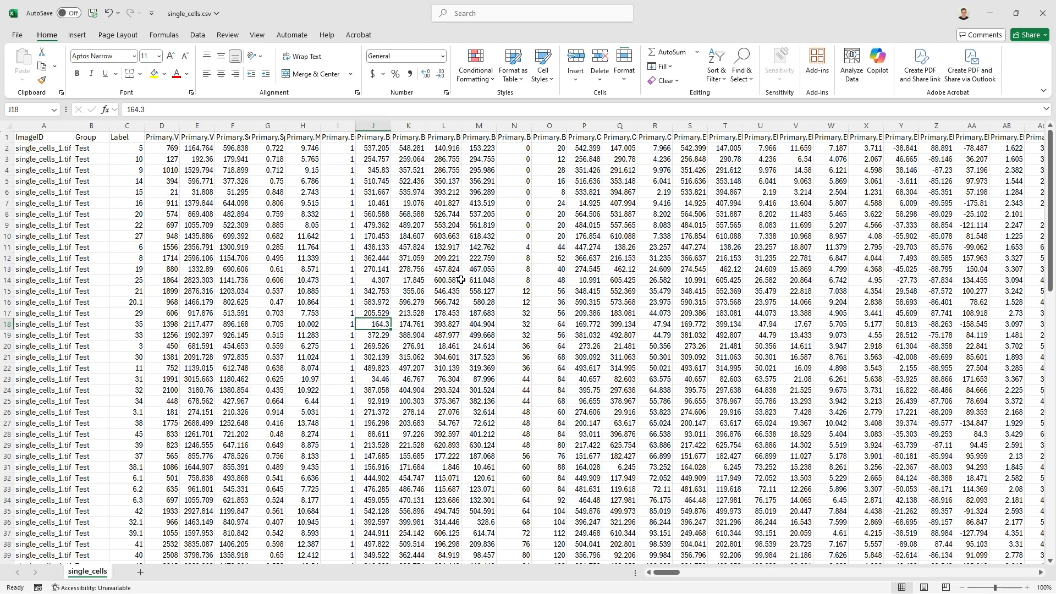
left_click(503, 281)
left_click(444, 340)
left_click(710, 311)
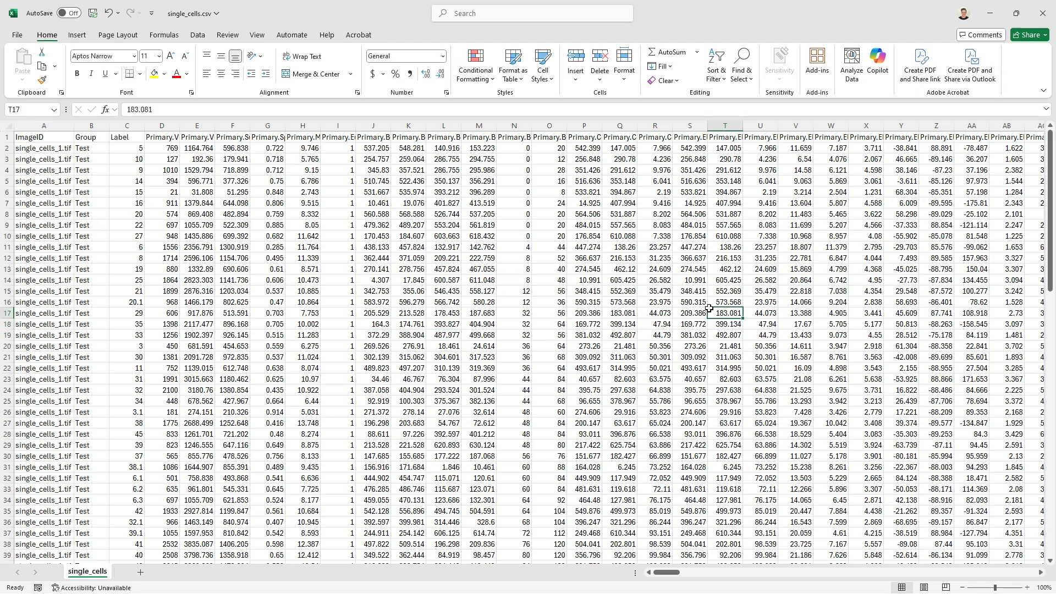
Step: Close single_cells.csv and go back from the Run Analysis window to the FOCUST main menu
left_click(1044, 17)
left_click(541, 318)
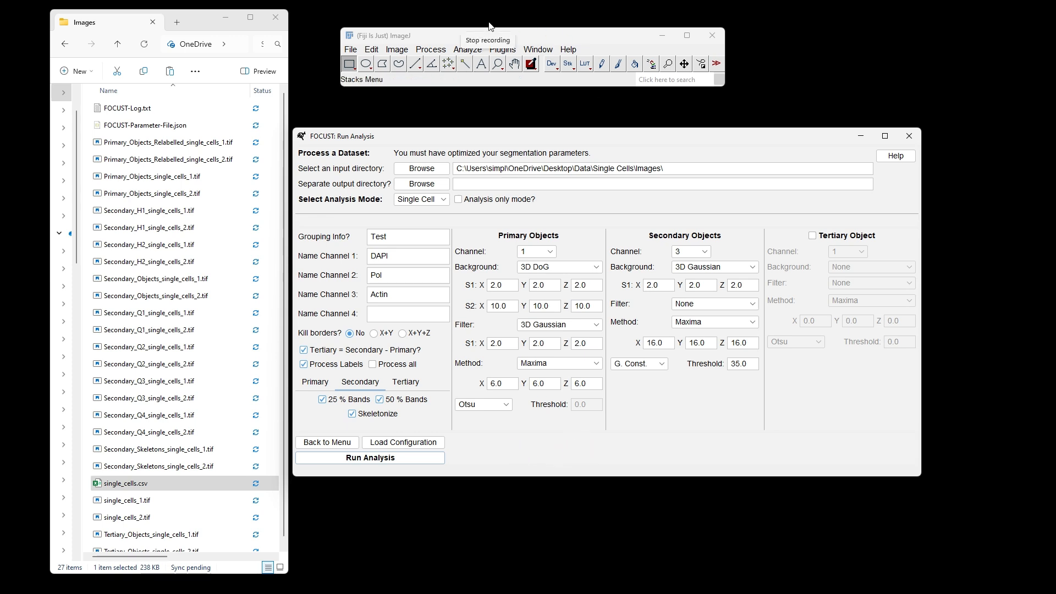
left_click(339, 443)
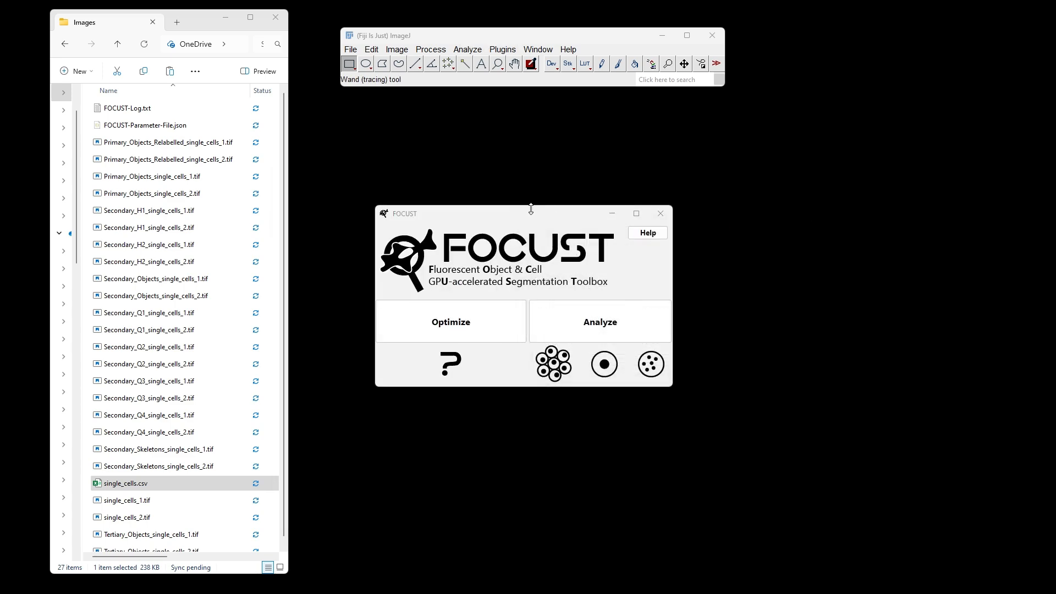
Step: Minimize the Images folder window, look through the band testing and Results folders in the other File Explorer window, and minimize it too
left_click(233, 21)
mouse_move(346, 581)
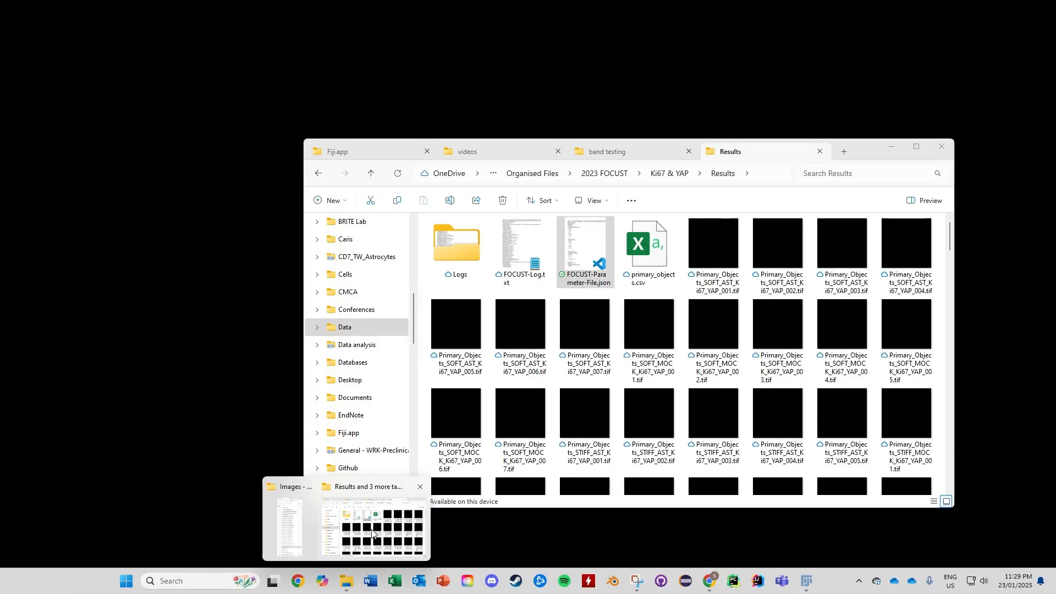
left_click(372, 533)
left_click(618, 149)
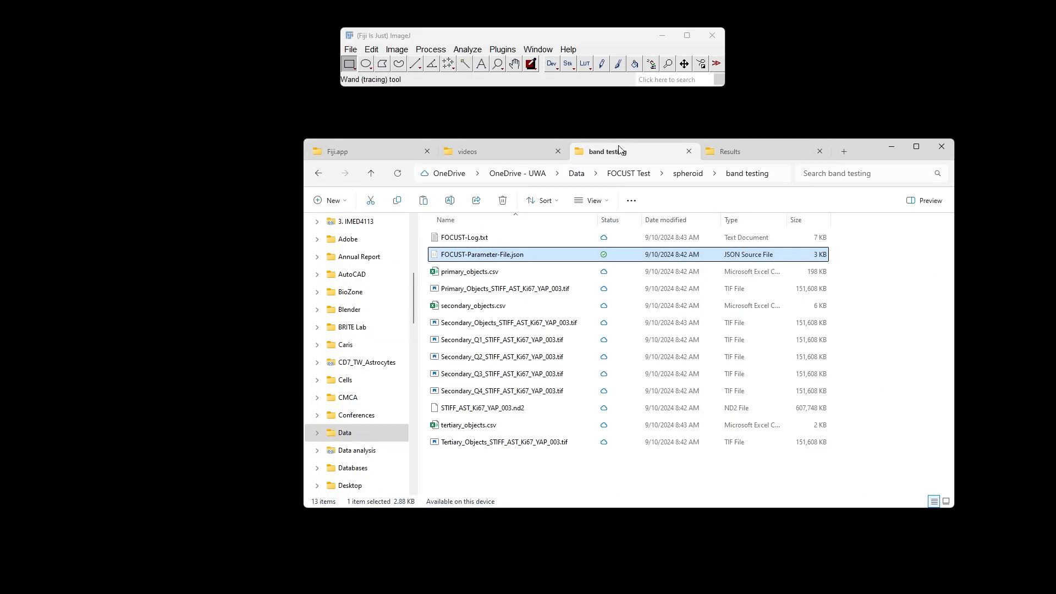
left_click(523, 346)
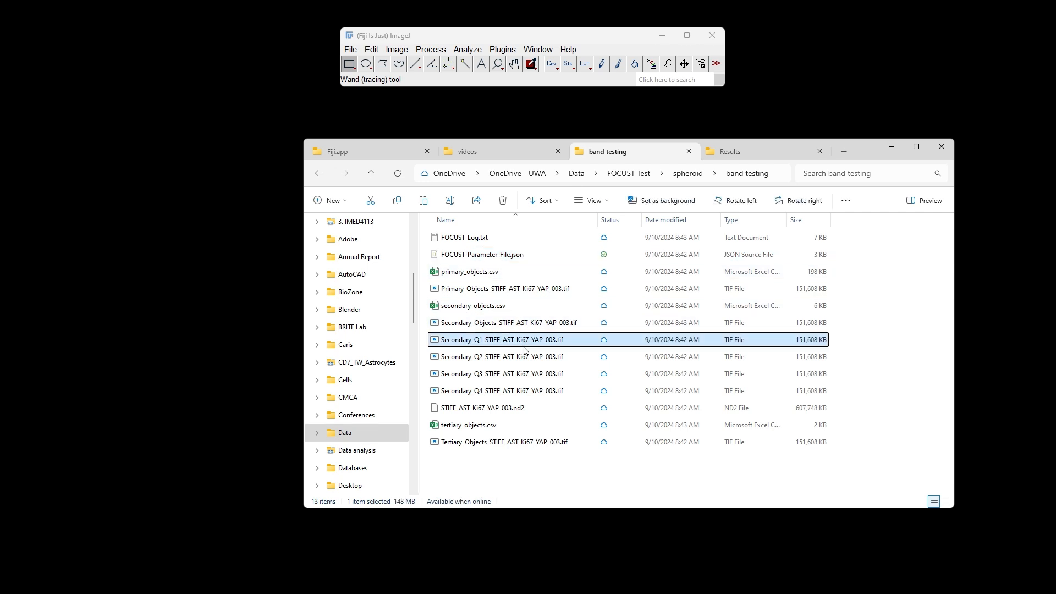
left_click(624, 157)
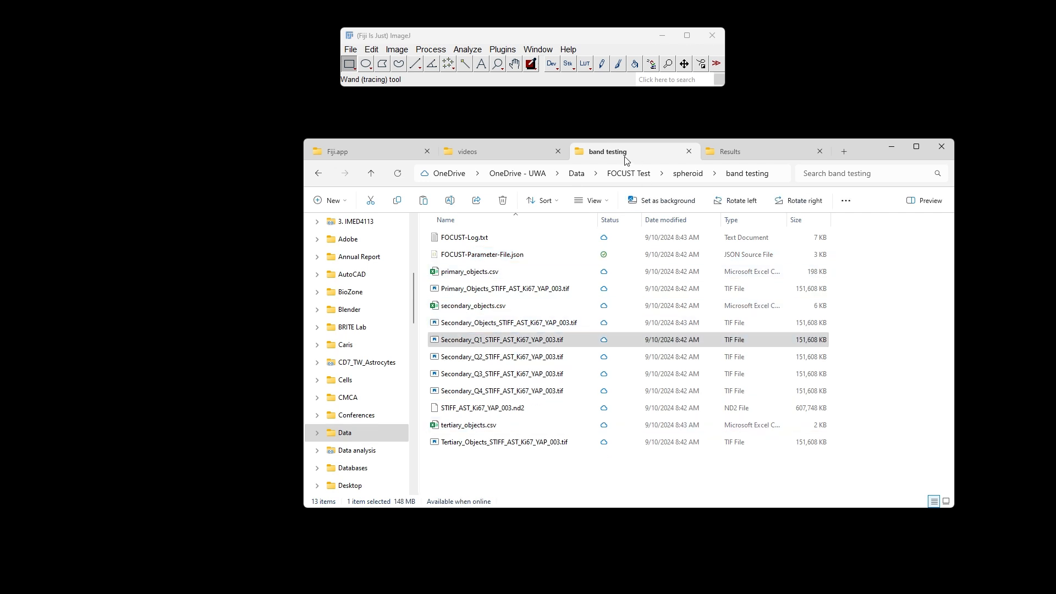
left_click(732, 154)
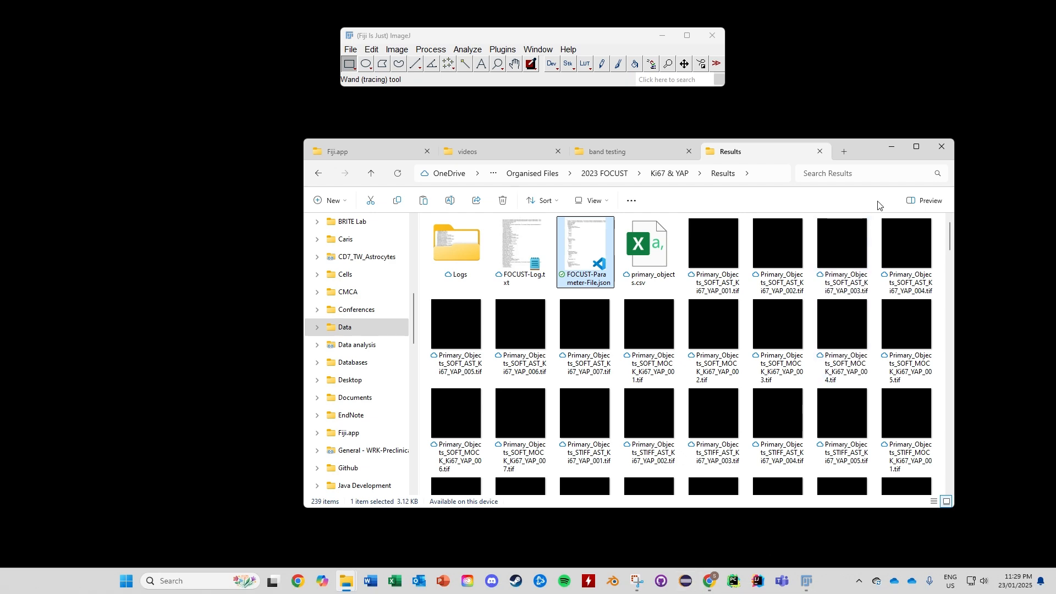
left_click(892, 147)
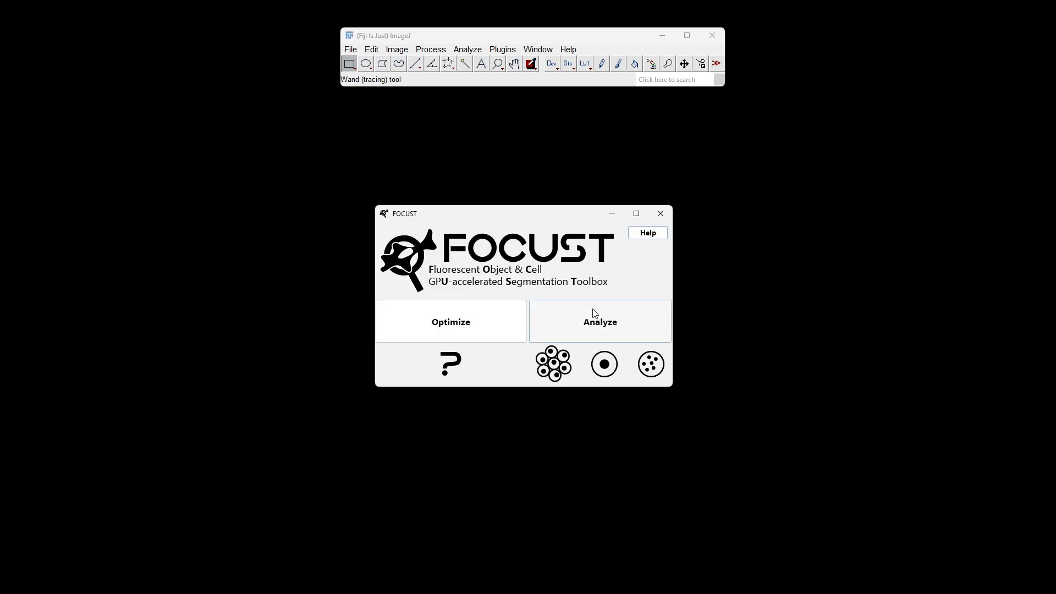
Step: Open a new FOCUST analysis window and bring up the Spheroids data folder in File Explorer beside it
left_click(595, 327)
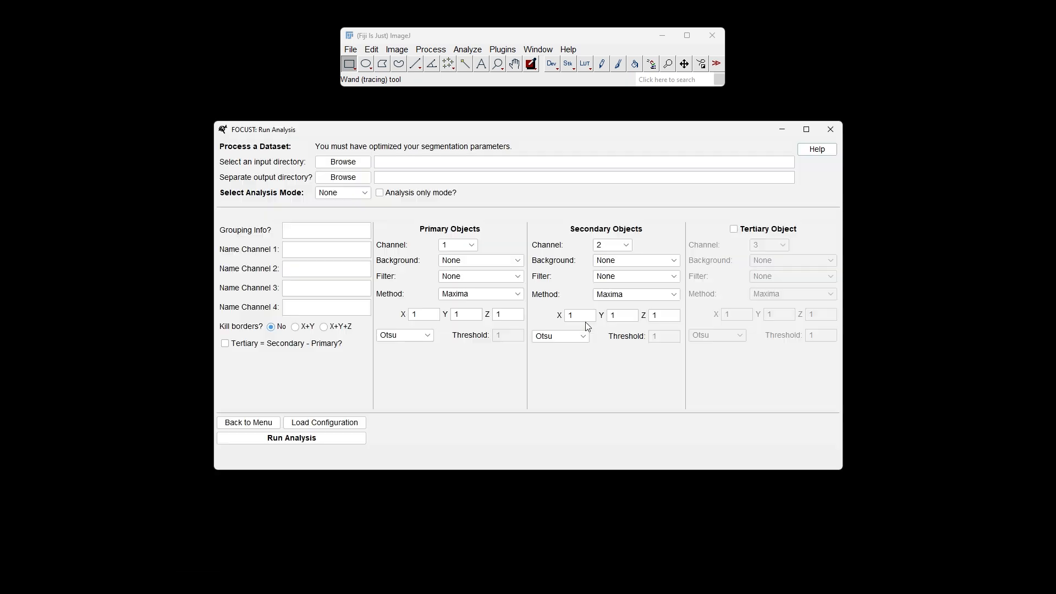
left_click_drag(501, 137, 629, 164)
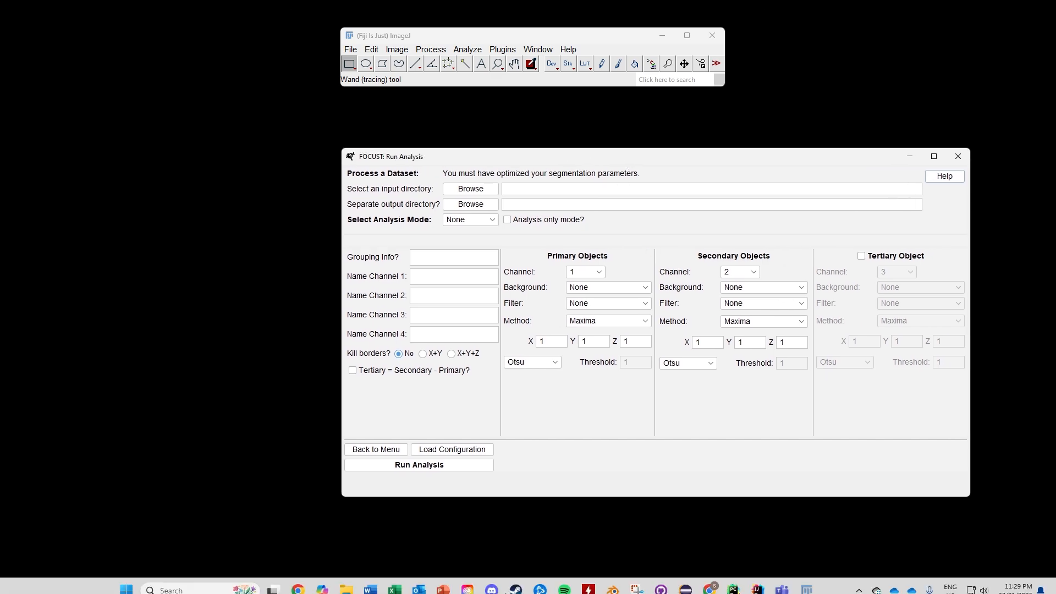
mouse_move(346, 580)
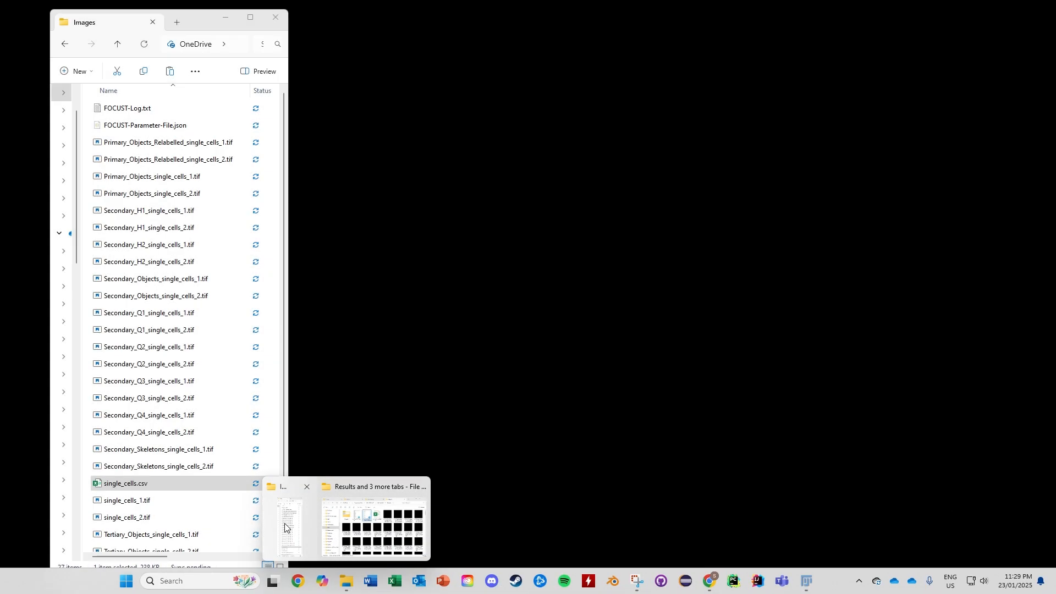
left_click(285, 528)
left_click(65, 44)
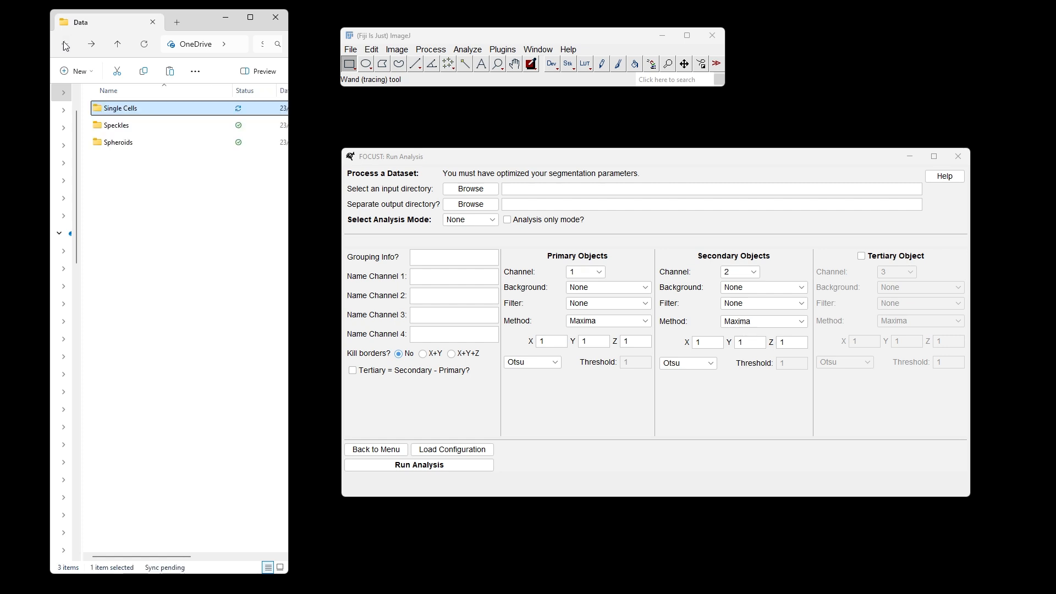
double_click(118, 142)
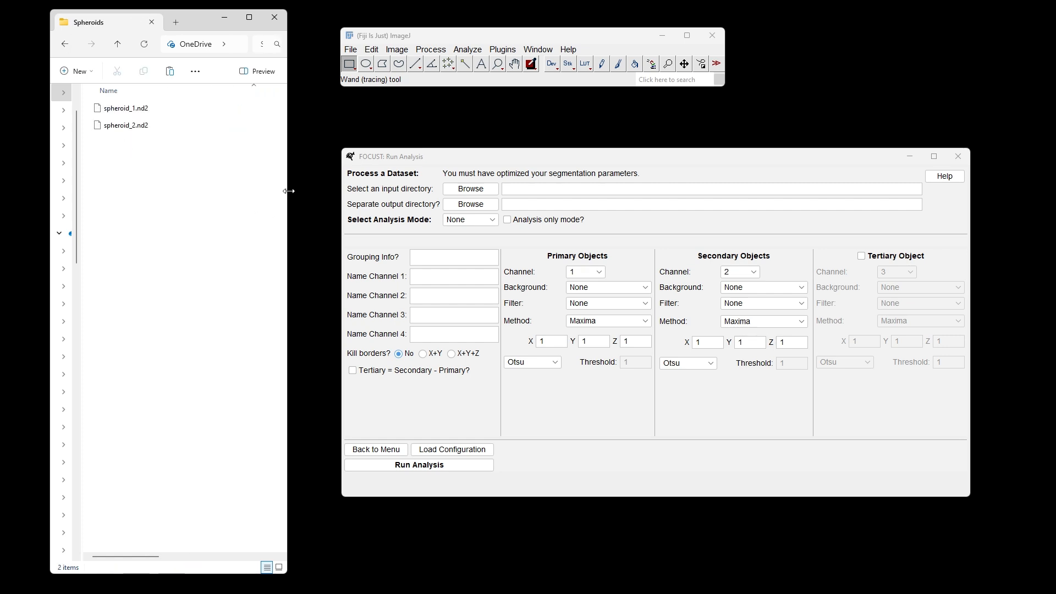
Step: Reposition the blank Run Analysis window and return to the FOCUST main menu
left_click_drag(511, 163, 486, 149)
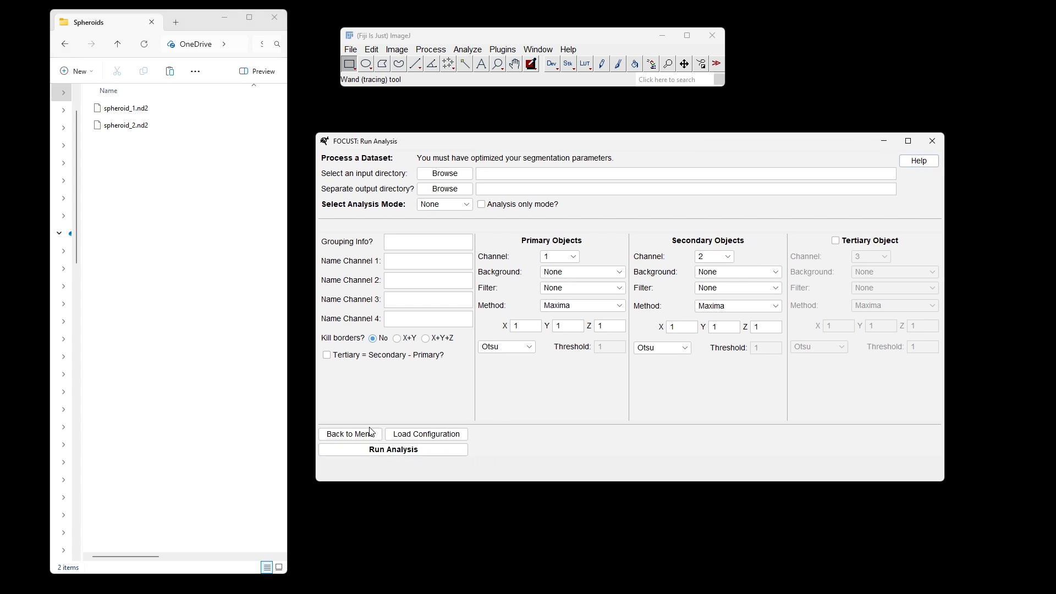
left_click(350, 435)
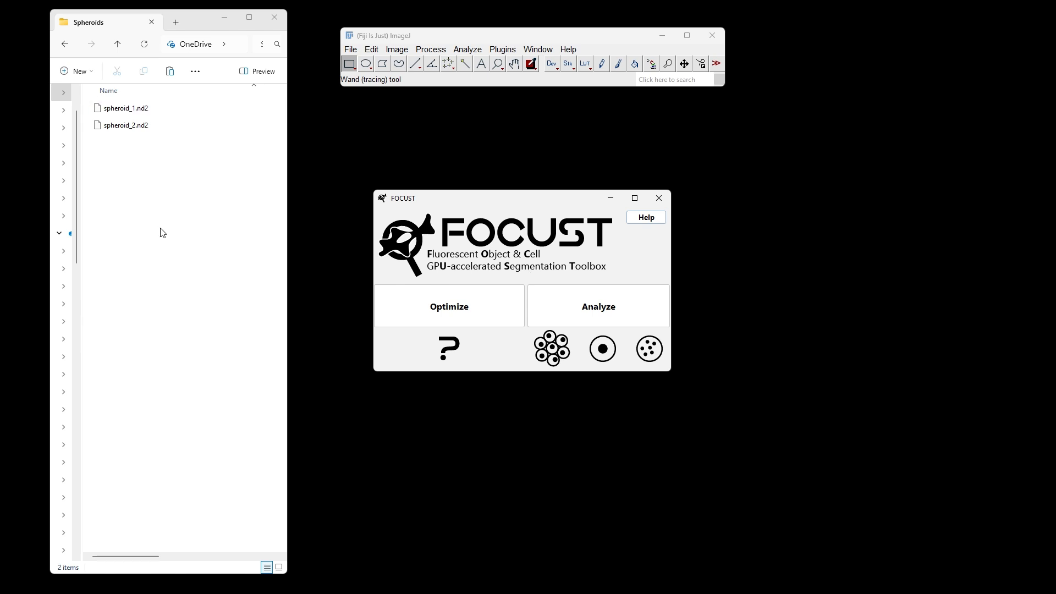
Step: Open the Run Analysis window beside the folder listing and set its input directory to the Data\Spheroids folder
left_click(616, 310)
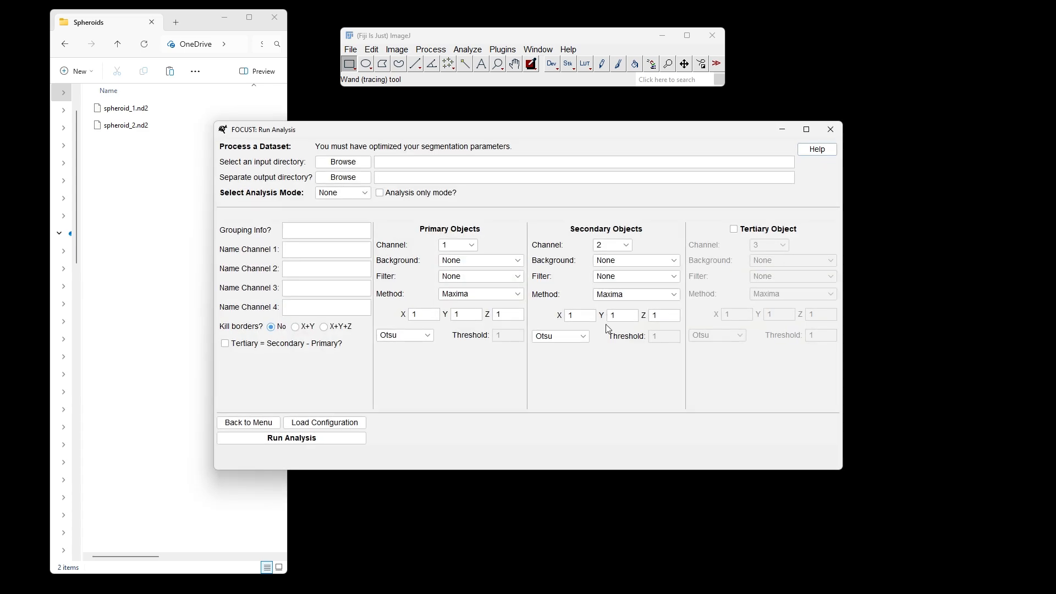
left_click_drag(571, 134, 683, 145)
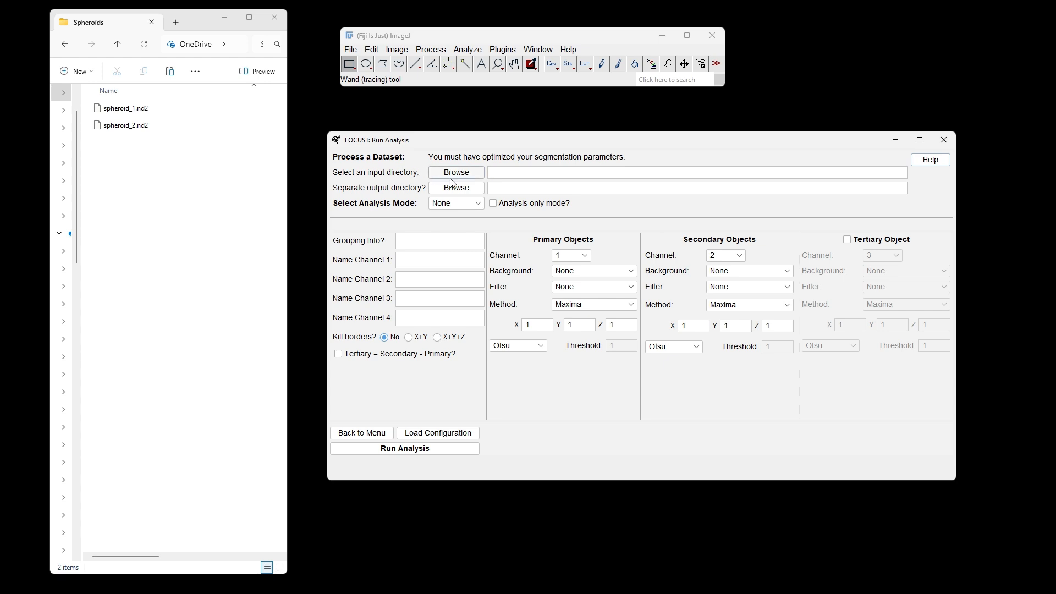
left_click(432, 175)
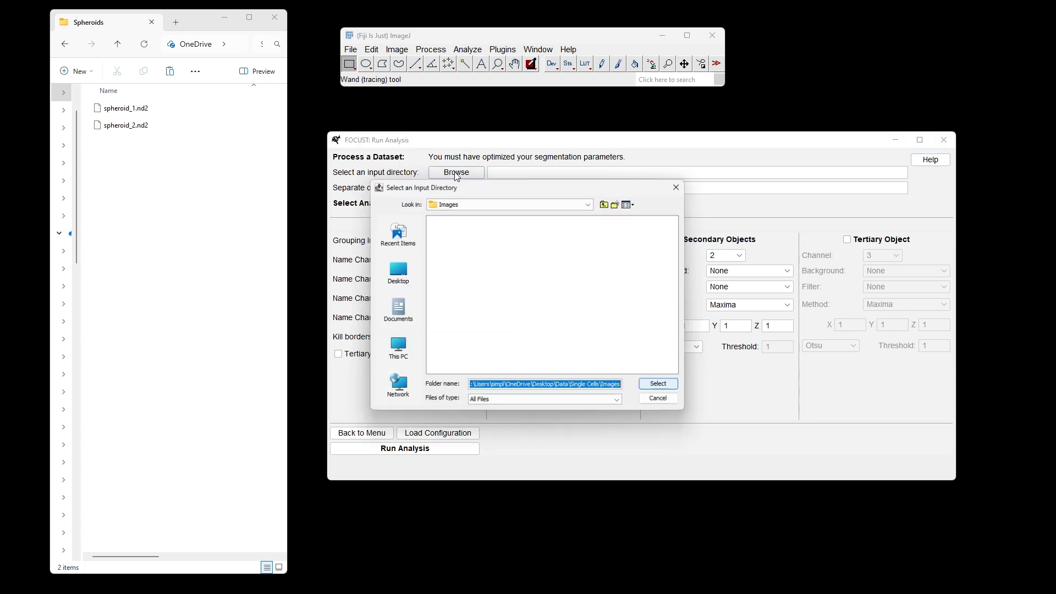
double_click(606, 203)
double_click(453, 240)
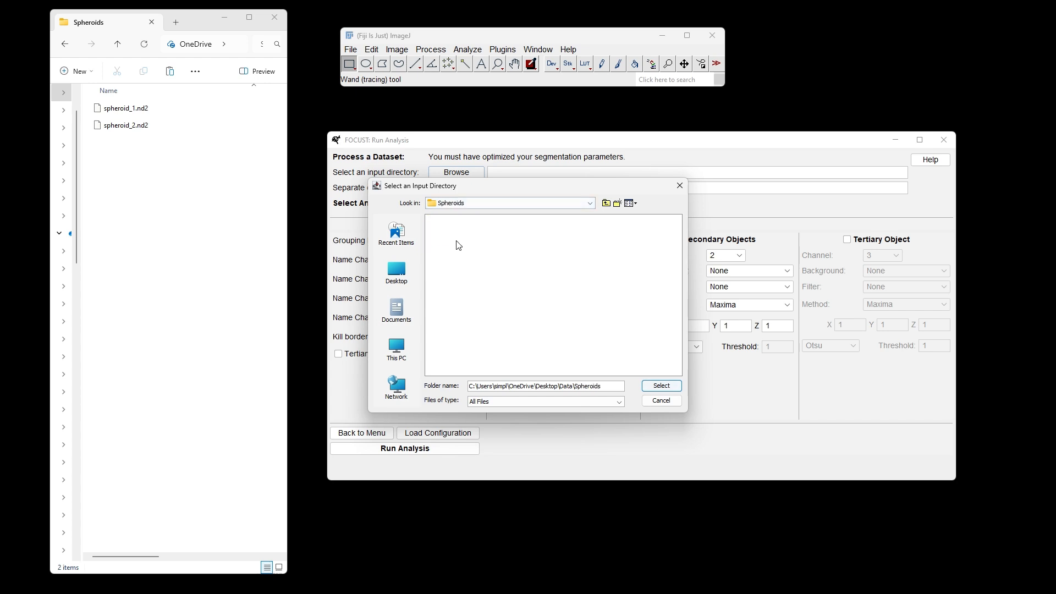
left_click(661, 386)
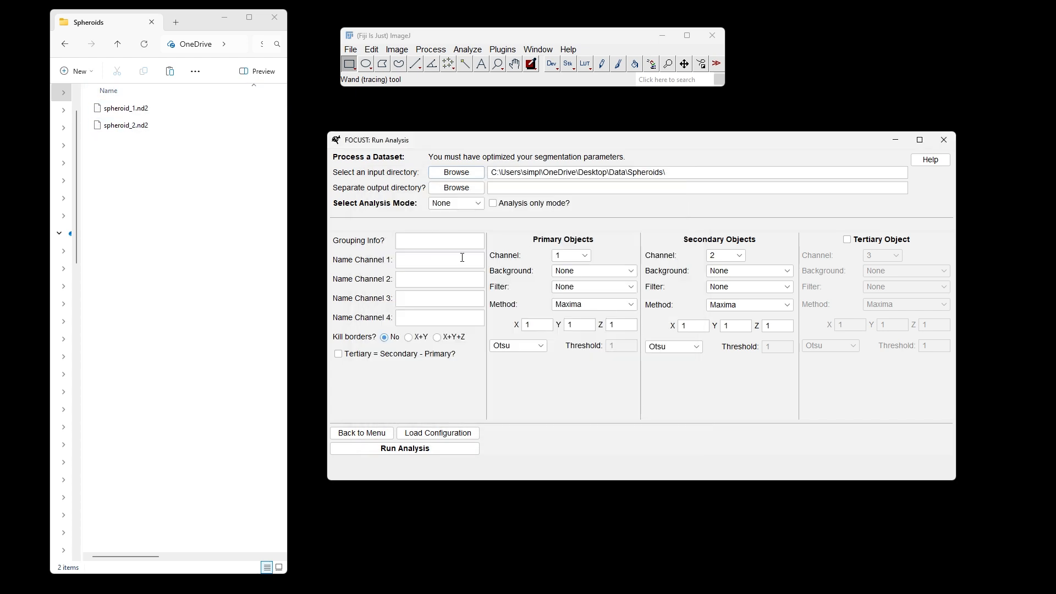
Step: Open spheroid_1.nd2 in Fiji as a hyperstack with the default Bio-Formats import options
left_click(583, 256)
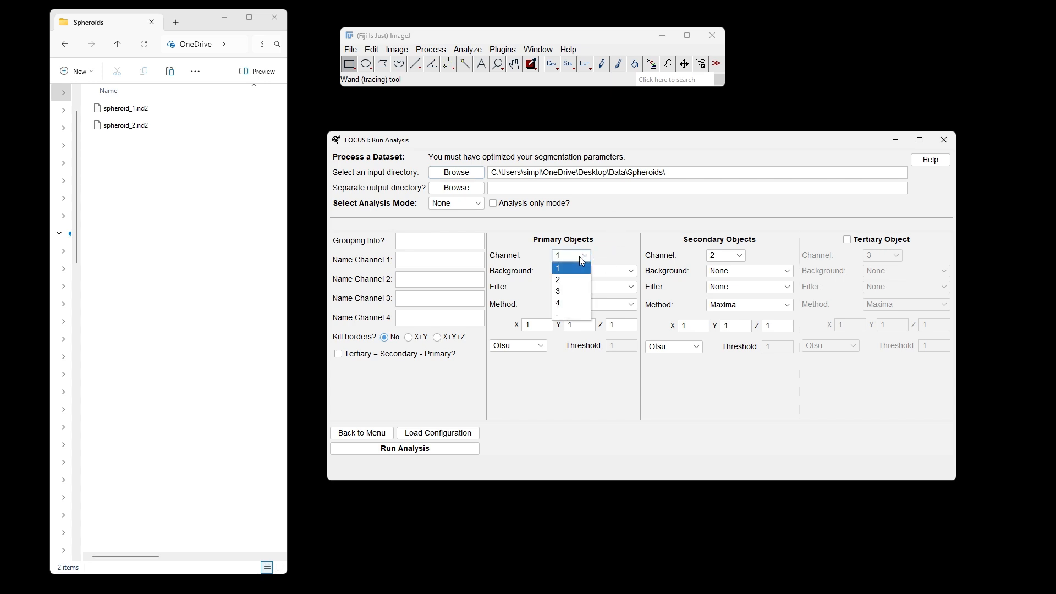
left_click(581, 256)
left_click(182, 107)
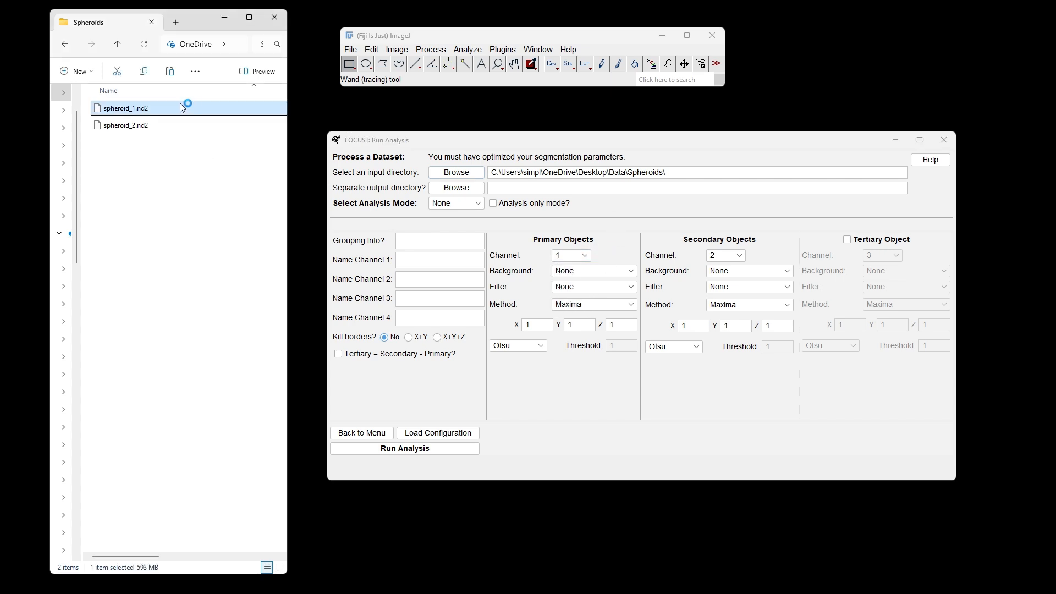
left_click_drag(182, 107, 369, 74)
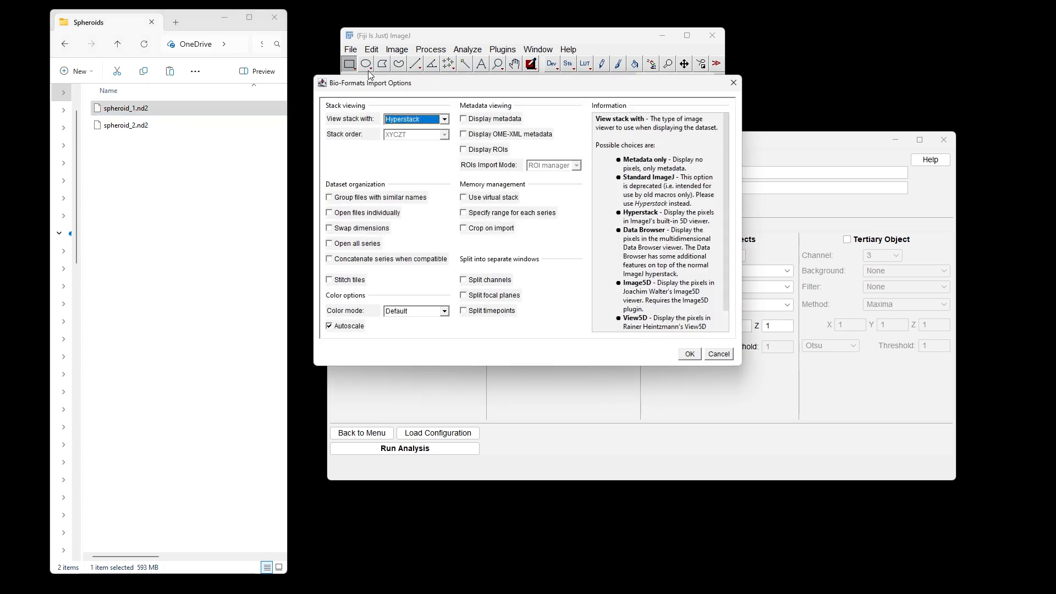
left_click(685, 355)
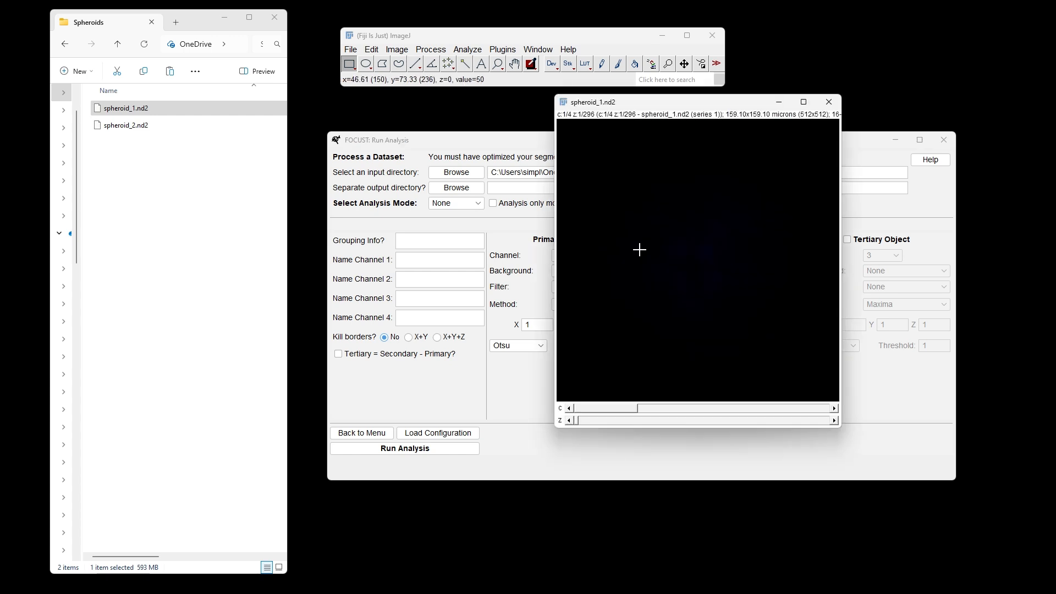
Step: Show z-slice 63 of spheroid_1.nd2 with the Cyan lookup table and move the image over the Run Analysis window
left_click_drag(577, 421, 631, 422)
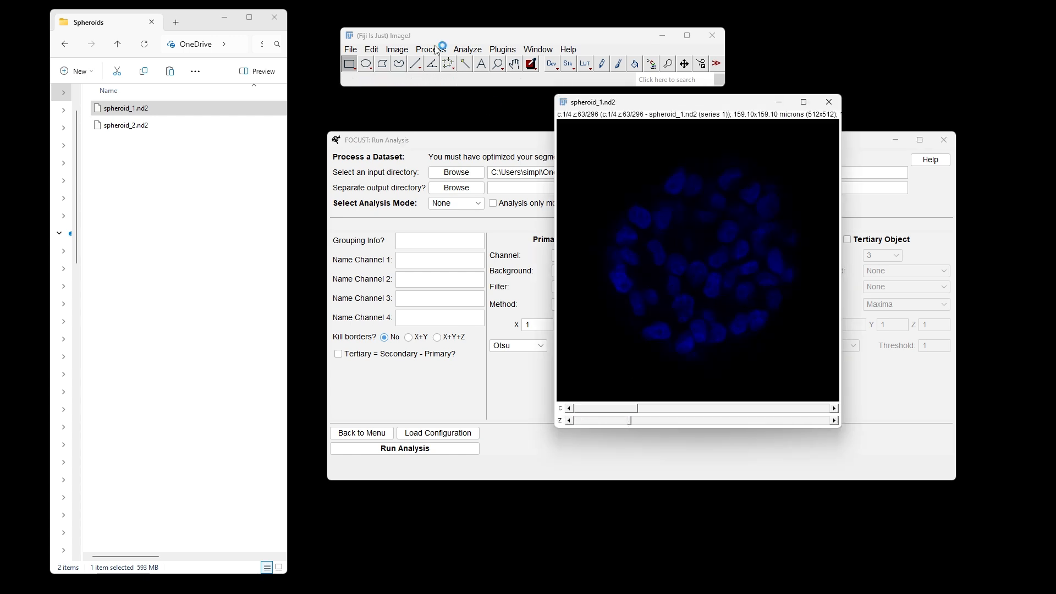
left_click(397, 50)
mouse_move(440, 278)
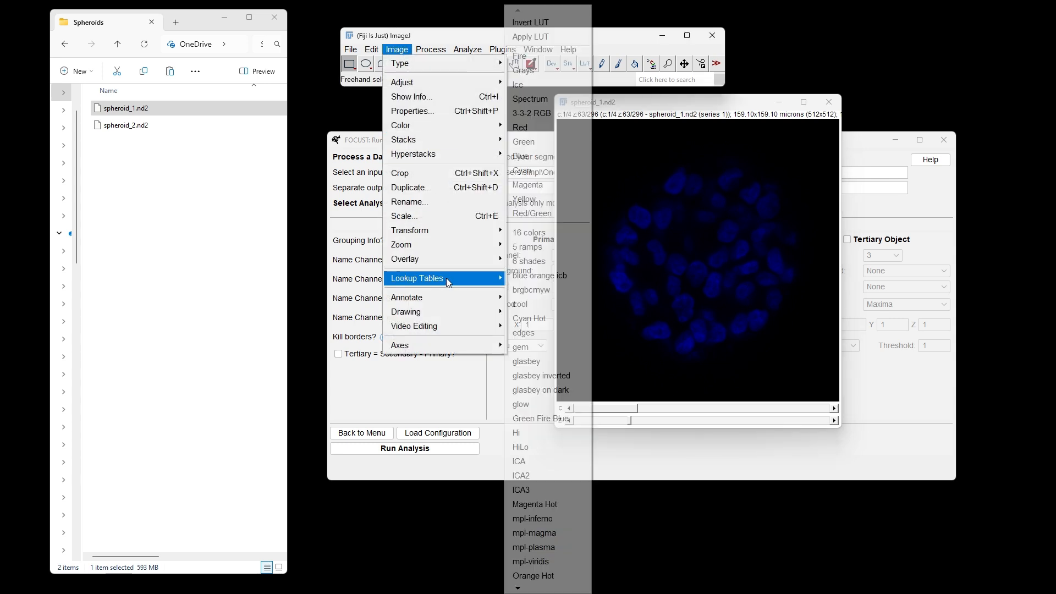
left_click(548, 168)
left_click_drag(669, 103, 504, 105)
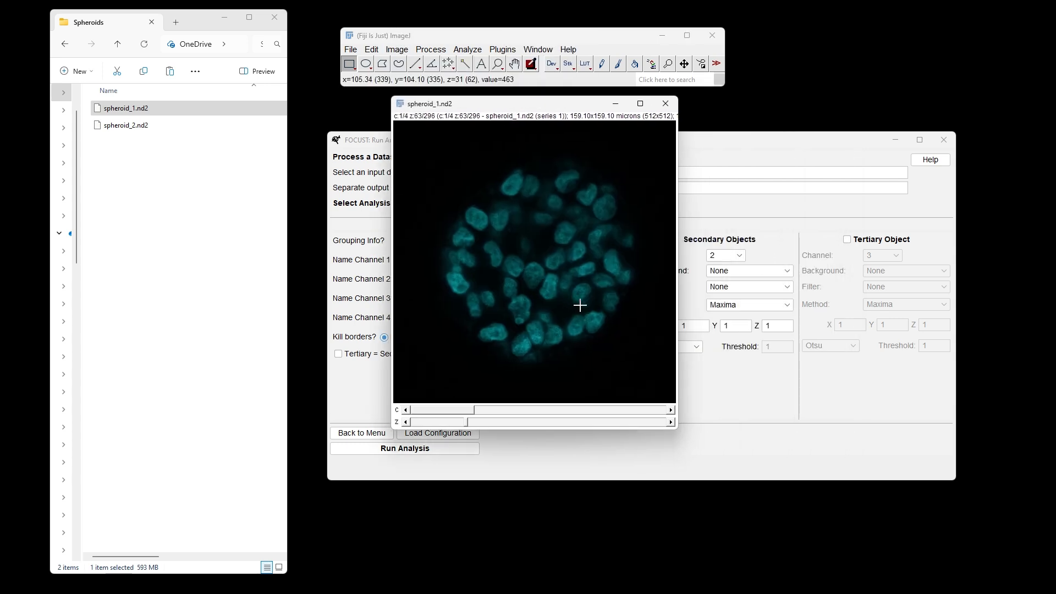
Step: Adjust the brightness and contrast of spheroid_1.nd2, examine its channels through to channel 4 across z-slices, and close the image
key("ctrl+shift+c")
left_click_drag(1009, 446, 1005, 446)
mouse_move(467, 423)
left_mouse_down()
mouse_move(424, 427)
mouse_move(639, 435)
mouse_move(412, 442)
mouse_move(431, 421)
mouse_move(651, 426)
mouse_move(431, 421)
mouse_move(461, 420)
mouse_move(675, 434)
mouse_move(432, 429)
mouse_move(664, 433)
mouse_move(454, 428)
left_mouse_up()
left_click(500, 411)
left_click(565, 411)
left_click(629, 422)
left_click(641, 410)
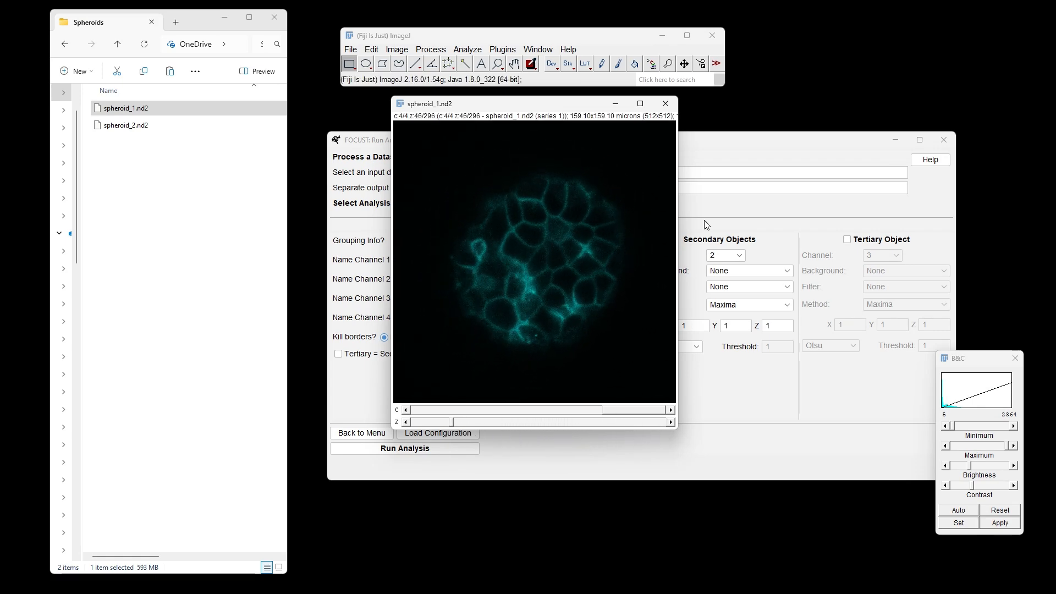
left_click(665, 104)
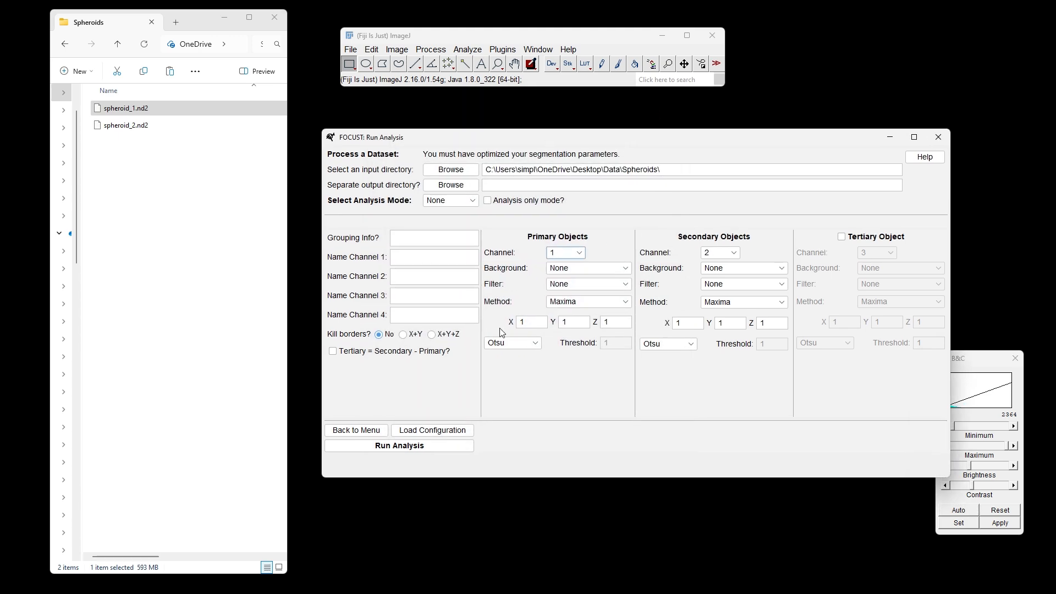
Step: Set the primary objects' background to 3D Gaussian with X, Y and Z values of 2
left_click(591, 267)
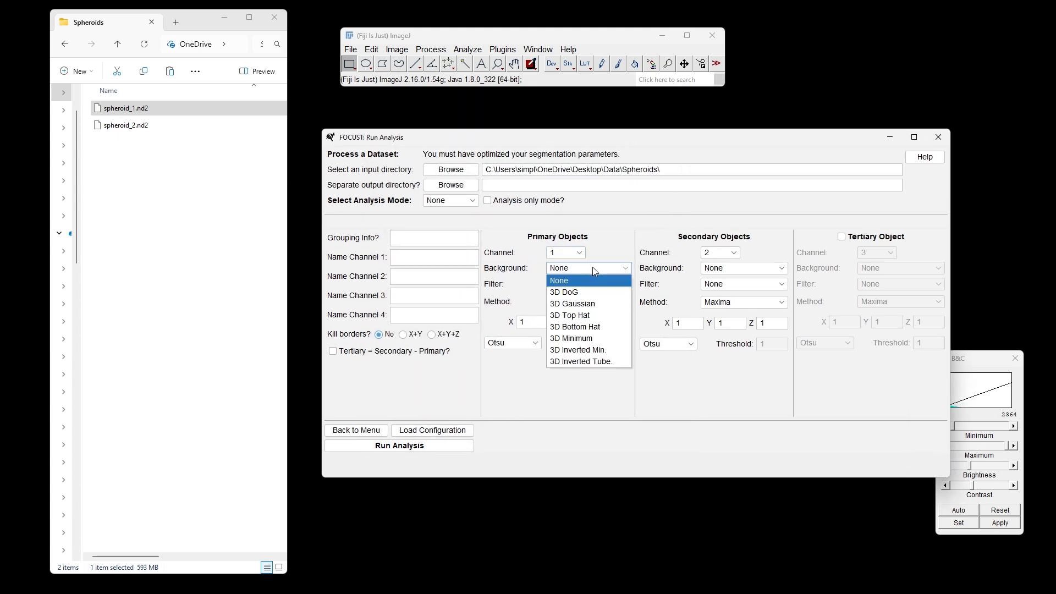
left_click(588, 308)
type("2")
key("Tab")
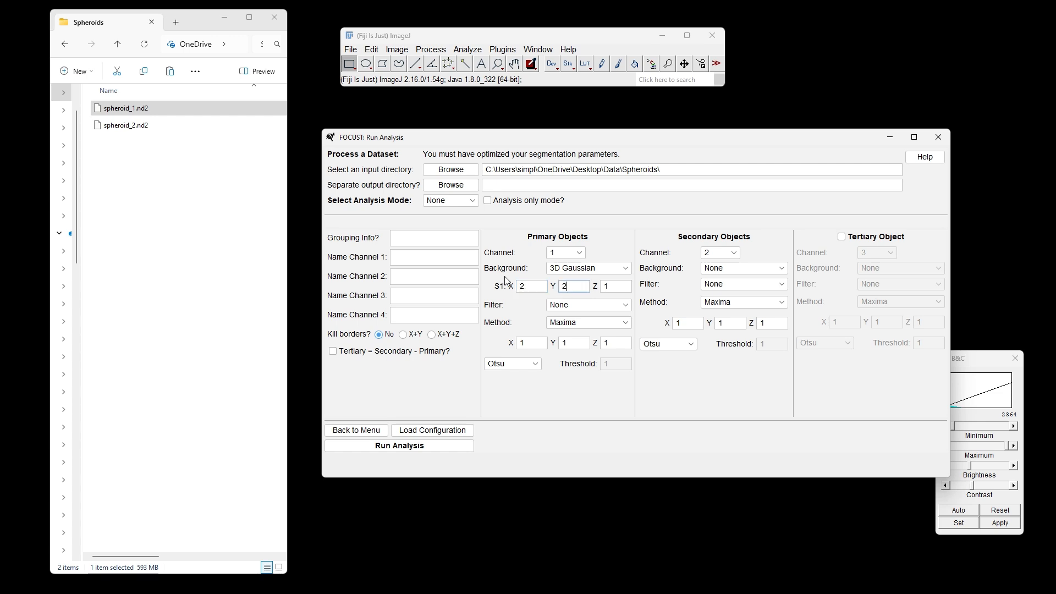
type("2")
key("Tab")
type("2")
Step: Set the primary objects' Maxima radii to X 10, Y 10 and Z 8
left_click(522, 343)
type("101")
key("Tab")
key("Tab")
Step: Assign channel 4 to the secondary objects and set their background to 3D Gaussian with X, Y and Z values of 3
left_click(724, 253)
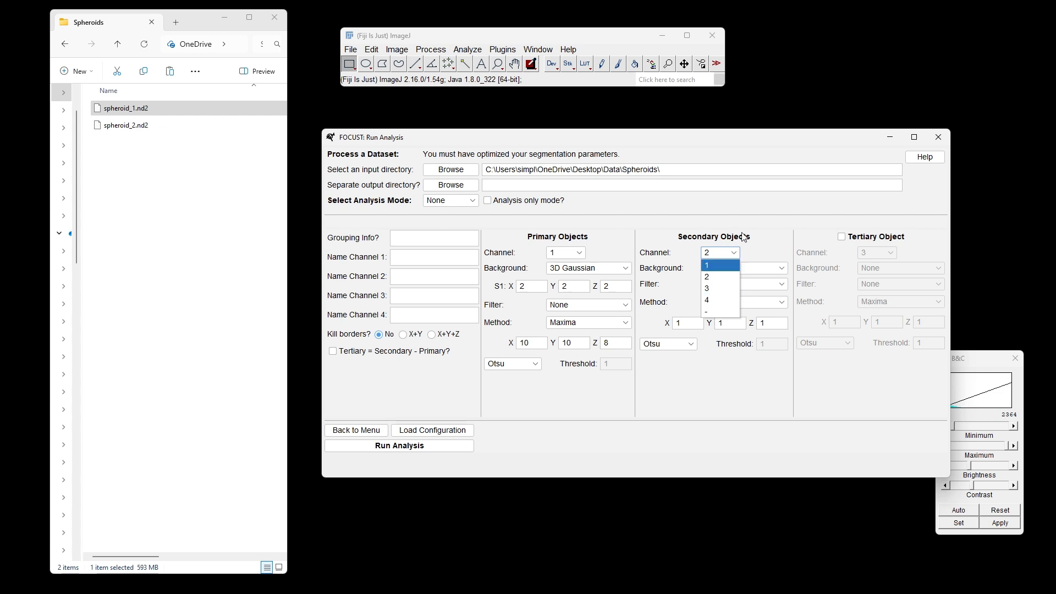
left_click(713, 303)
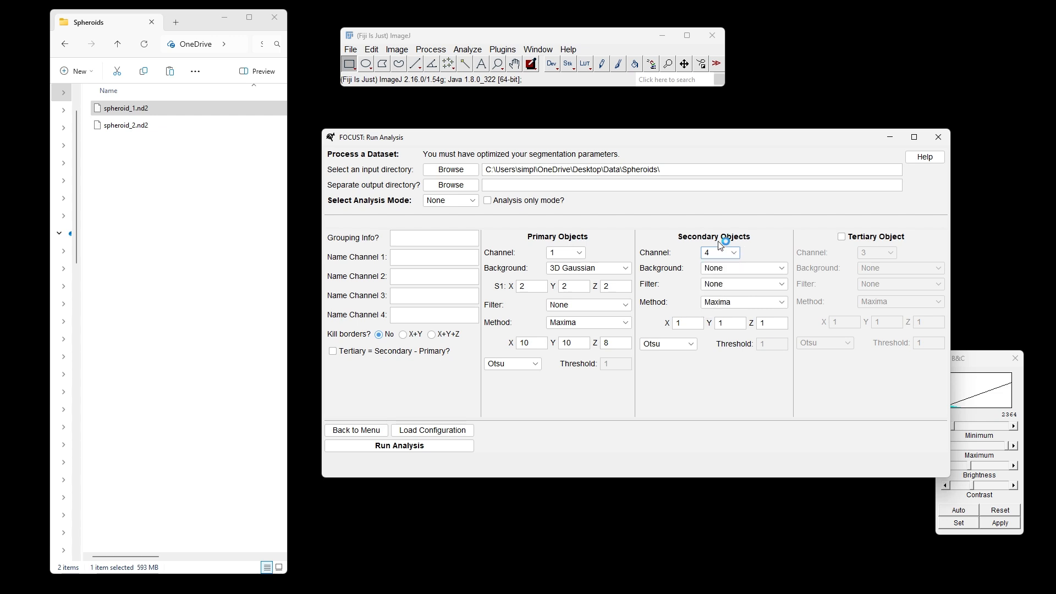
left_click(731, 267)
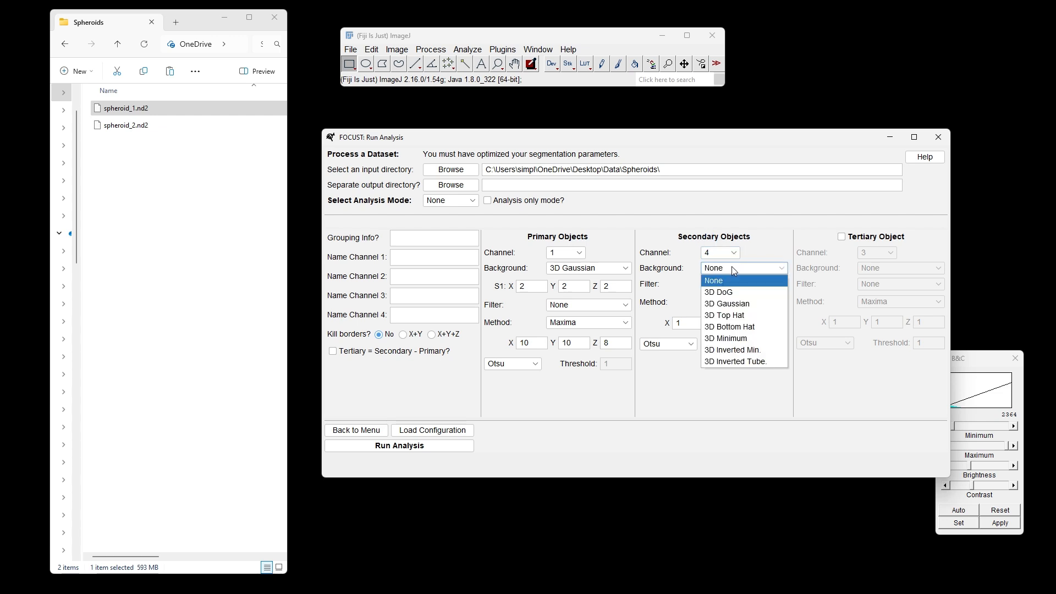
left_click(733, 308)
key("Tab")
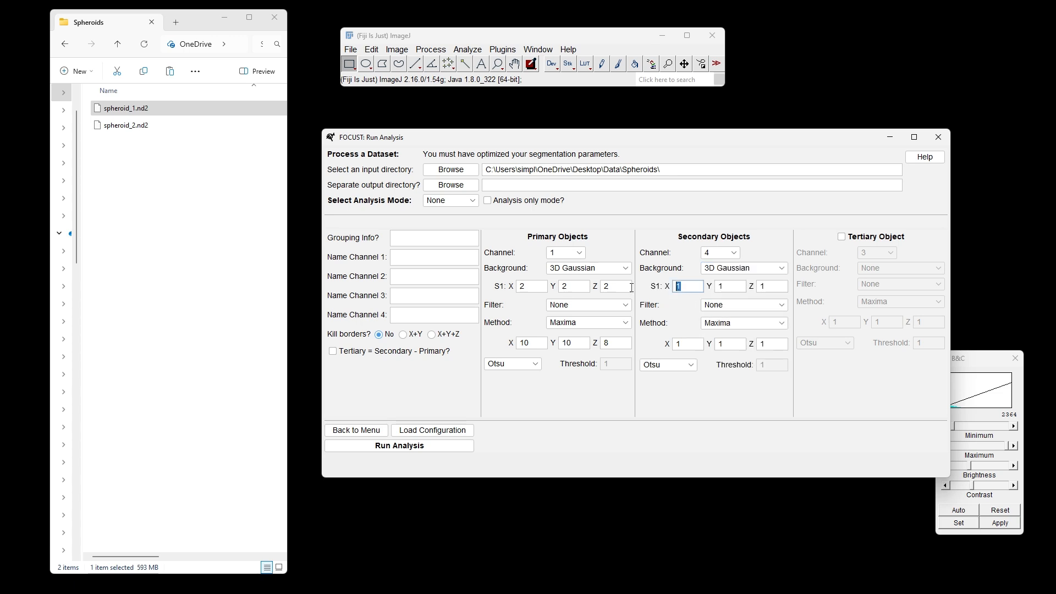
type("3")
key("Tab")
type("3")
key("Tab")
type("3")
Step: Set the secondary objects' segmentation method to Conn. Comp., keeping its X, Y and Z values at 1
left_click(691, 365)
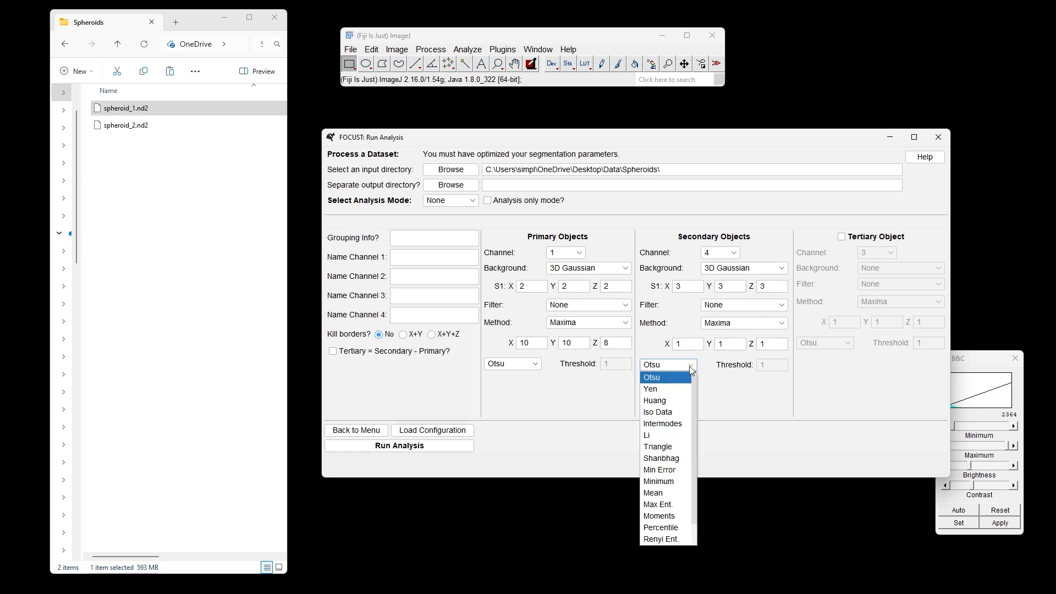
left_click(727, 324)
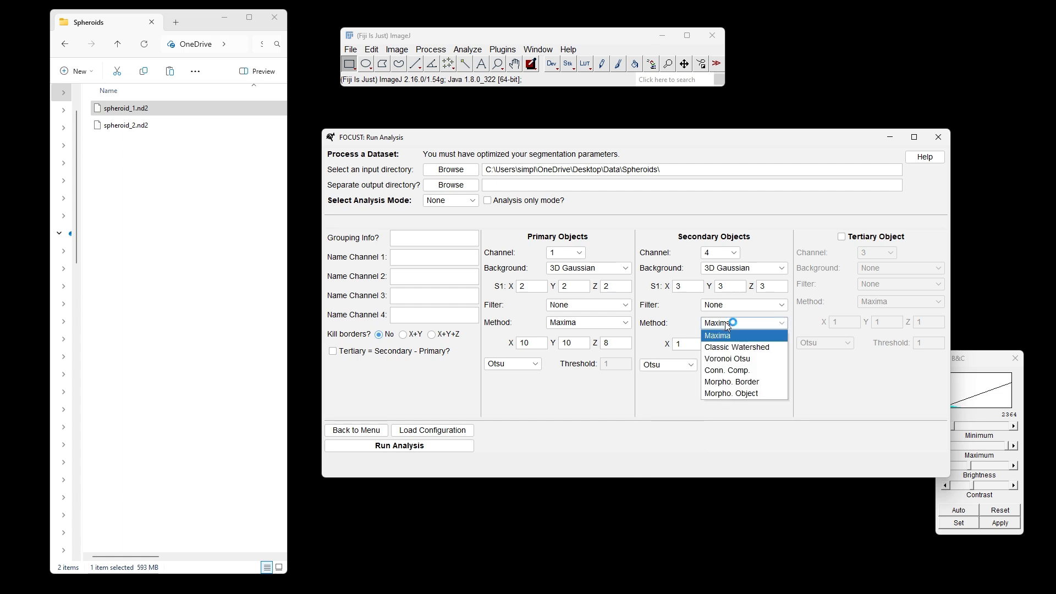
left_click(740, 371)
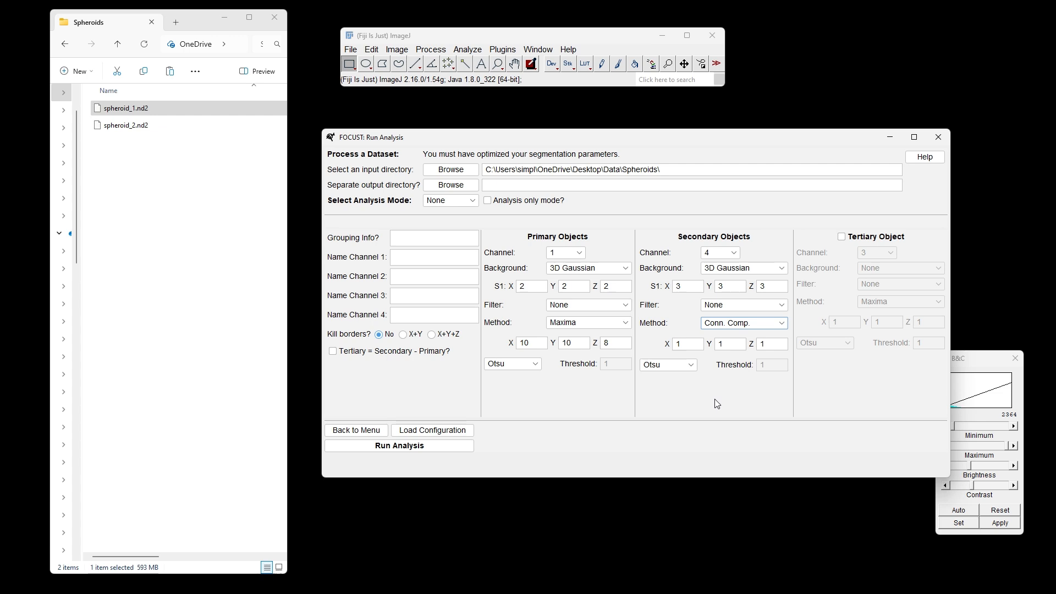
left_click(742, 325)
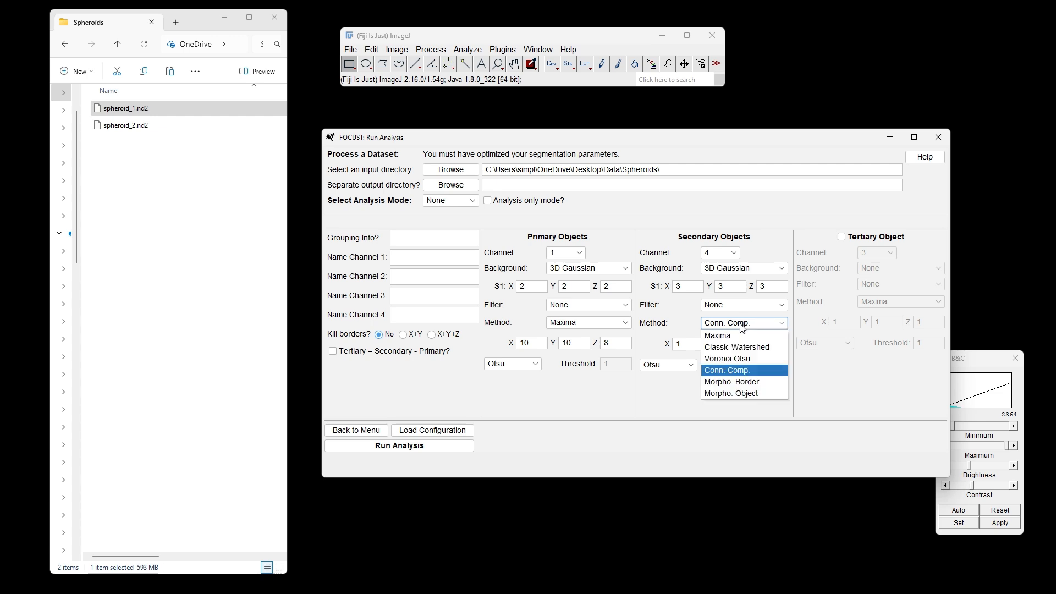
left_click(730, 372)
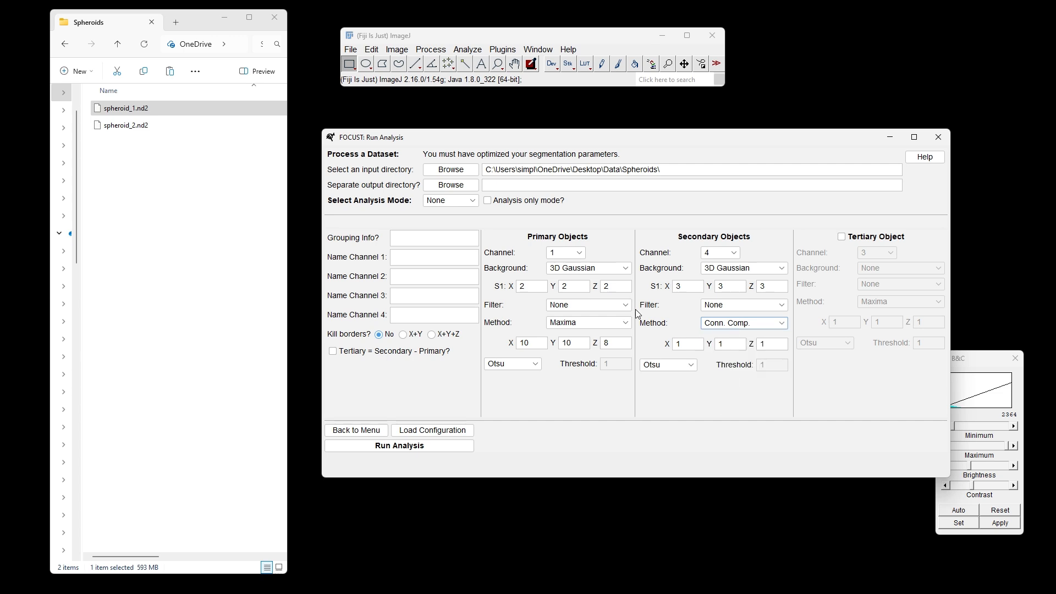
left_click(691, 347)
left_click(691, 347)
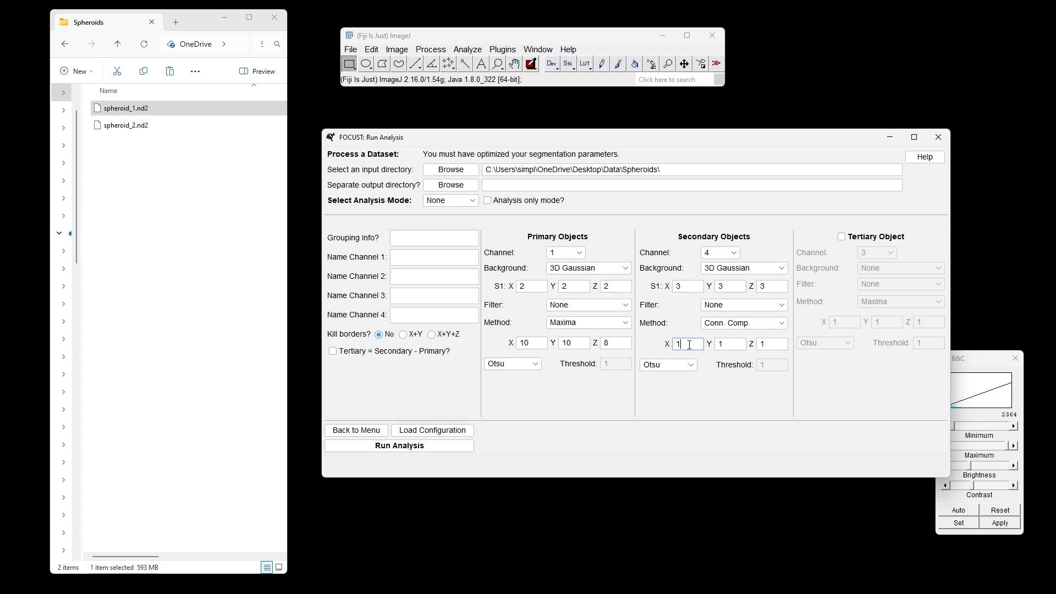
left_click_drag(689, 345, 660, 344)
left_click(691, 343)
Step: Set the secondary objects' thresholding to G. Const. with a threshold of 60
left_click(692, 366)
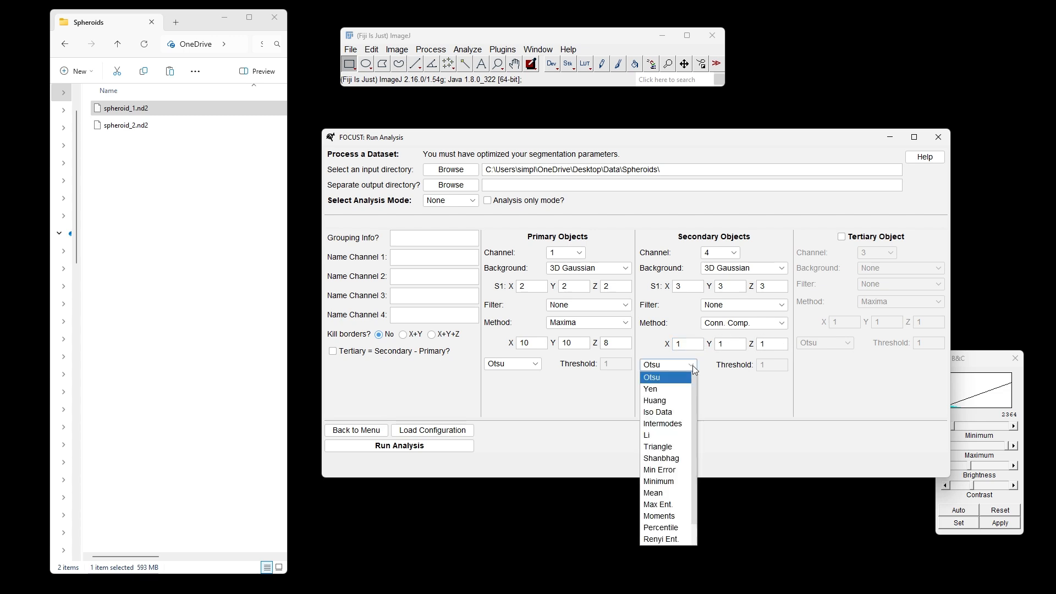
scroll(668, 493, "down", 1)
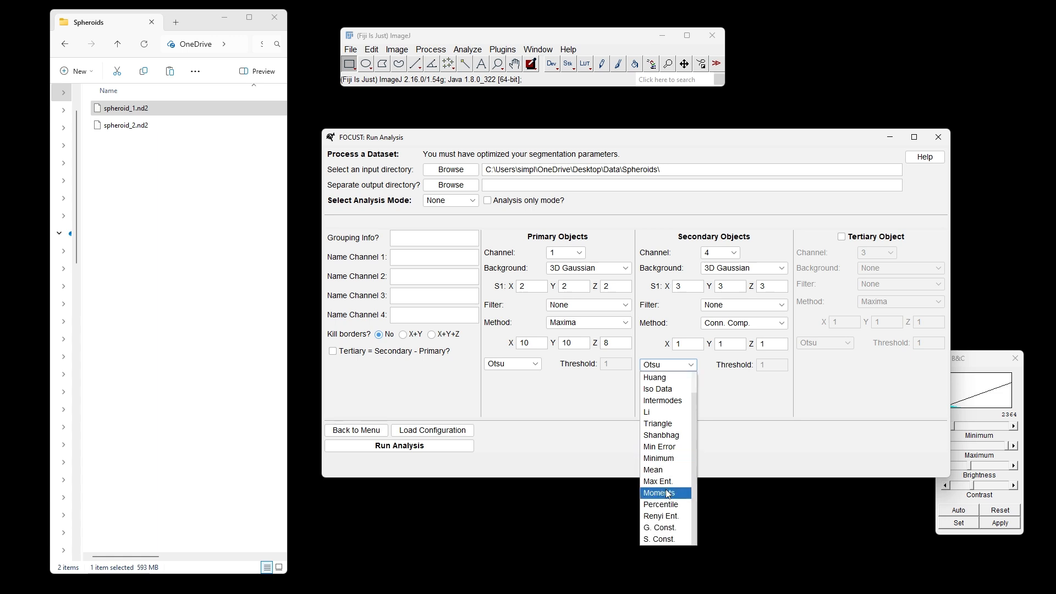
left_click(671, 530)
left_click_drag(768, 365, 730, 366)
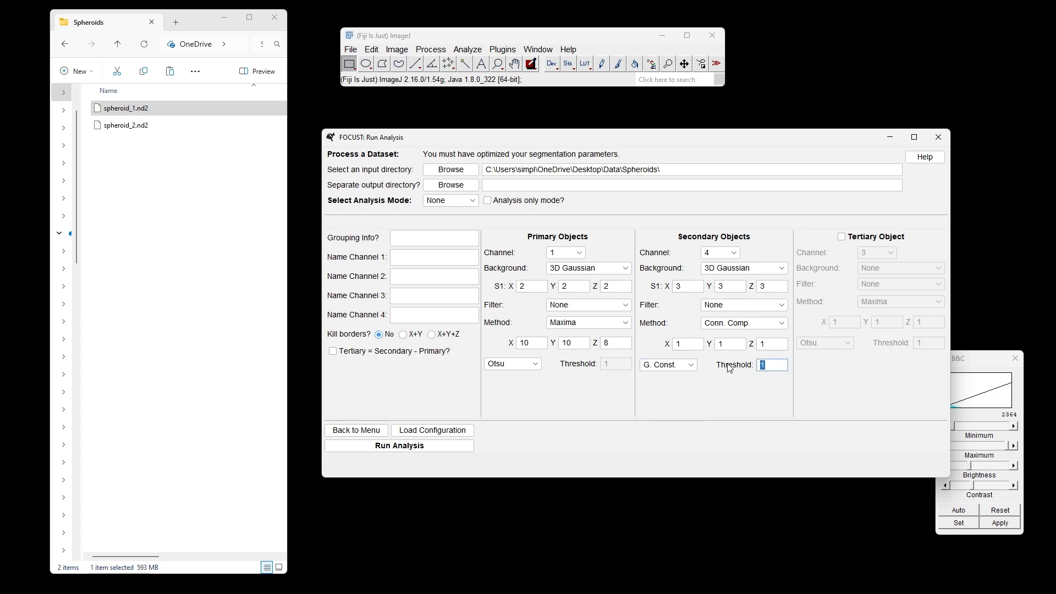
type("60")
Step: Enter "Spheroid Band Test" as the grouping info for the analysis
left_click(419, 235)
type("Spheroid")
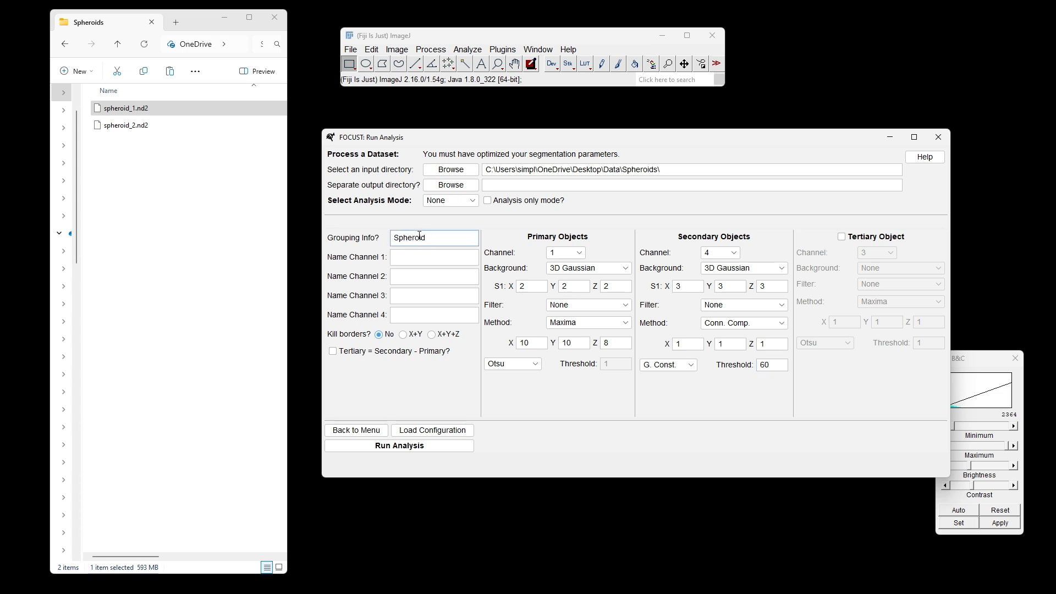
type("_Band_test")
key("BackSpace")
key("BackSpace")
key("BackSpace")
key("BackSpace")
key("BackSpace")
key("BackSpace")
key("BackSpace")
key("BackSpace")
type("Band Tes")
key("Tab")
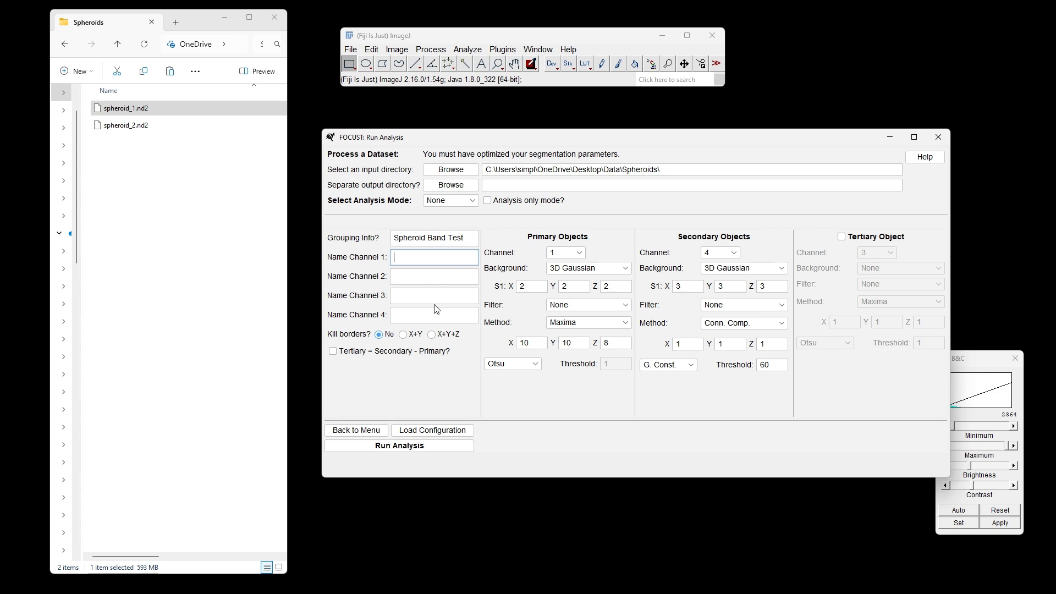
Step: Select the Spheroid analysis mode and enable Process Labels
left_click(461, 199)
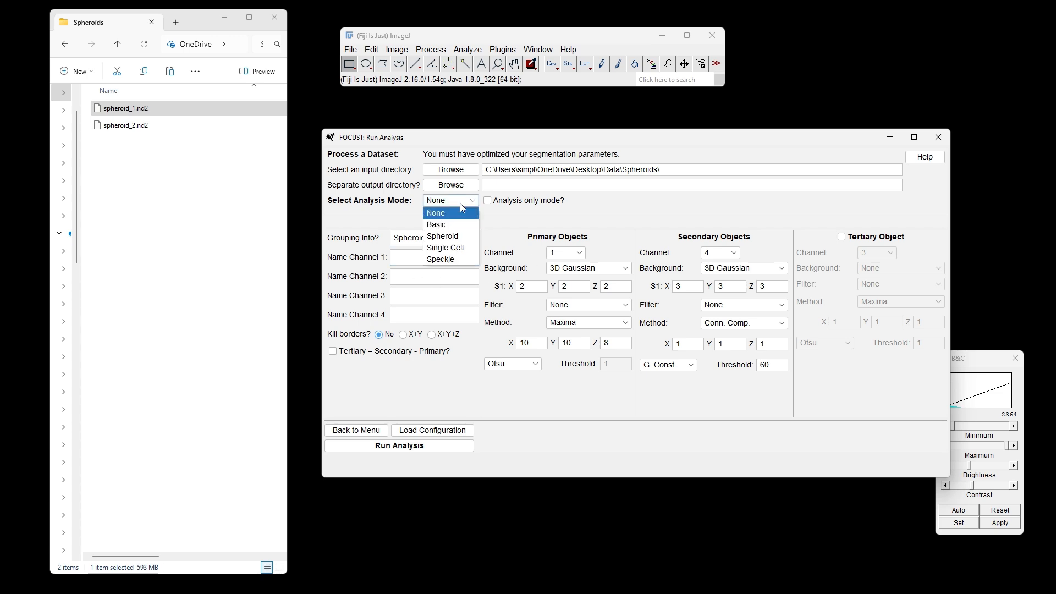
left_click(445, 236)
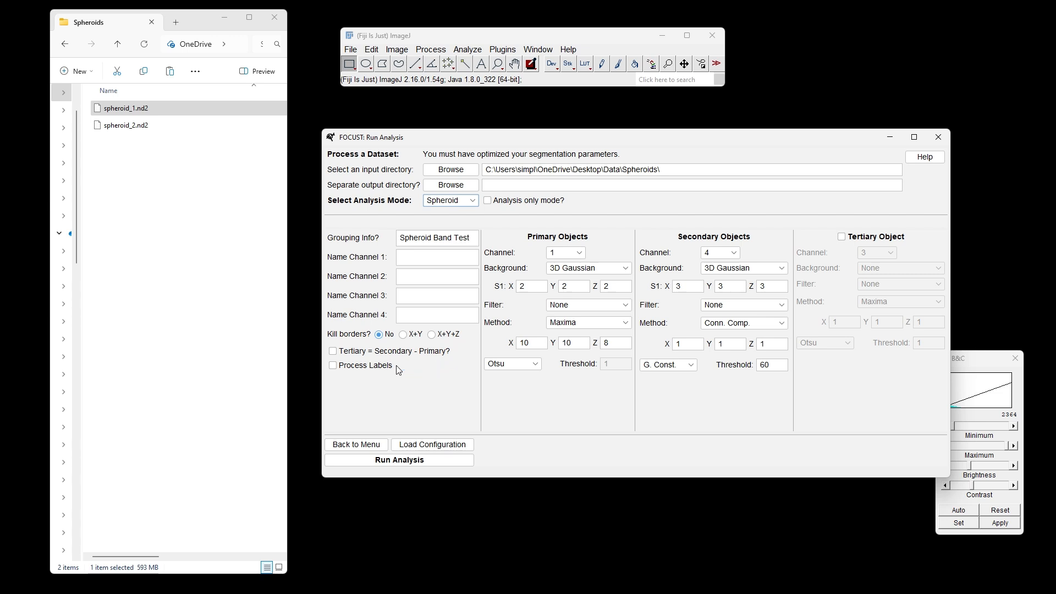
left_click(369, 367)
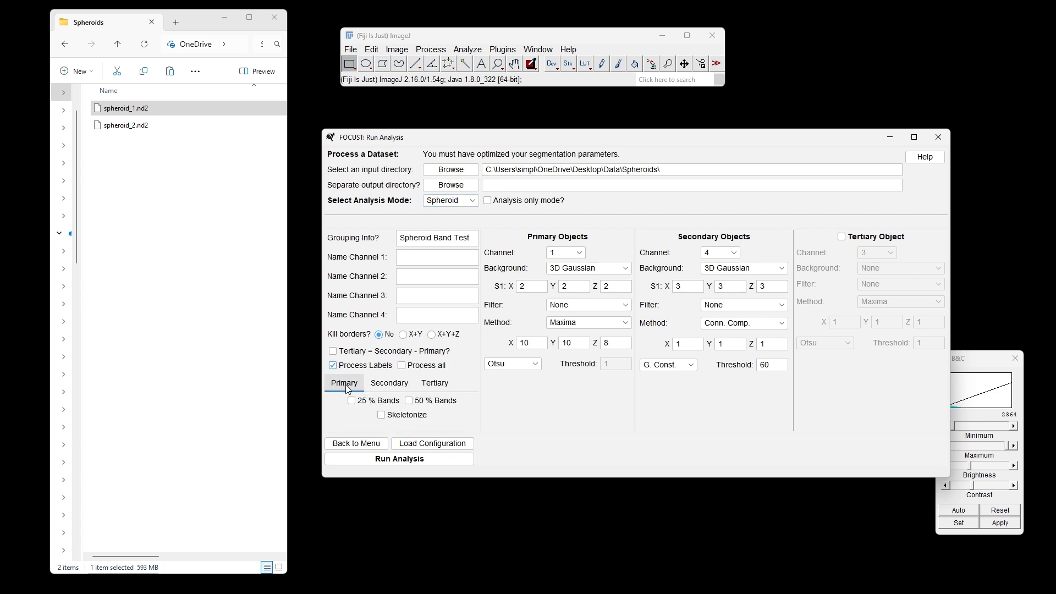
Step: Enable 25 % Bands and 50 % Bands for the secondary objects and run the analysis
left_click(391, 385)
left_click(352, 401)
left_click(409, 401)
left_click(441, 461)
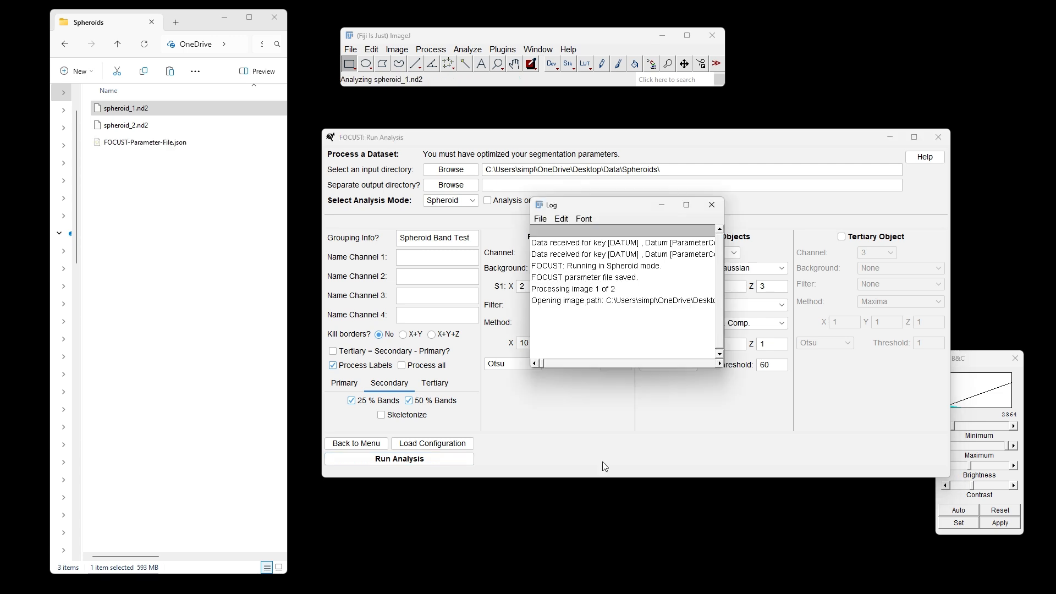
Step: Enlarge and reposition the Log window to review the batch messages, and check the two source spheroid images in the Spheroids folder
left_click_drag(658, 368, 658, 525)
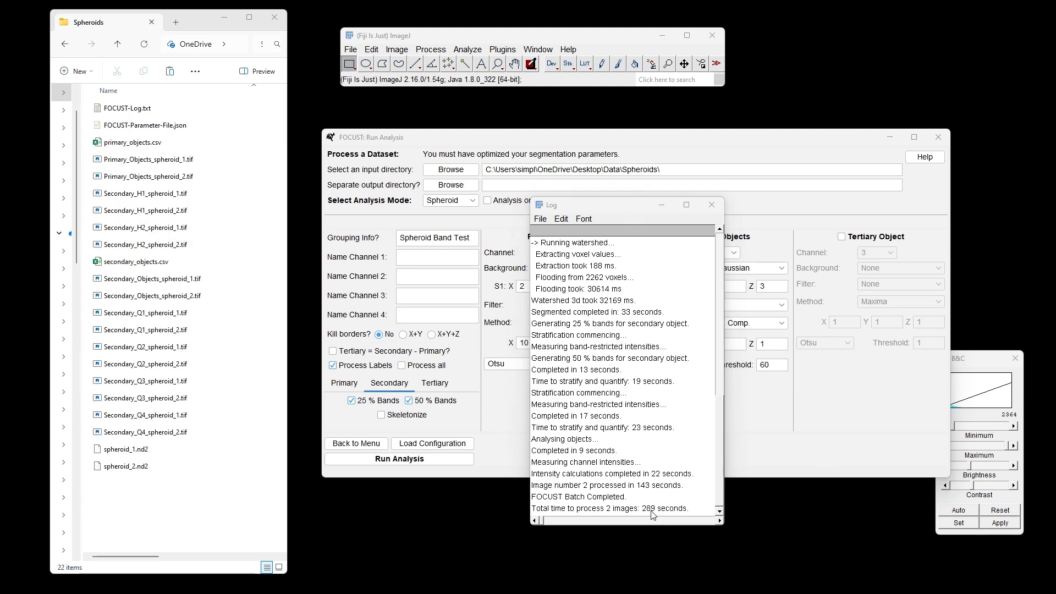
left_click_drag(608, 210, 561, 165)
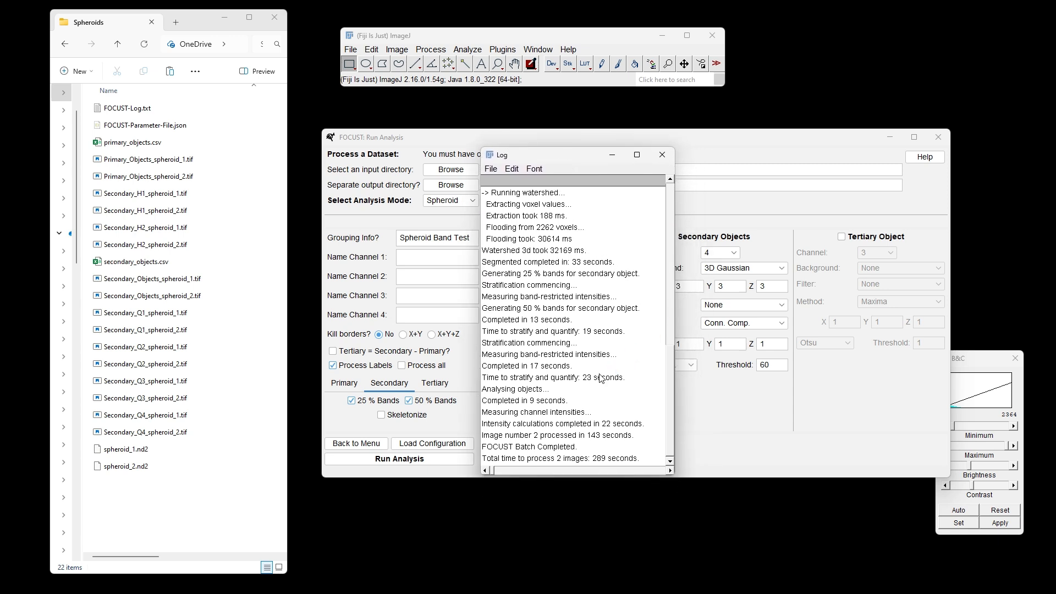
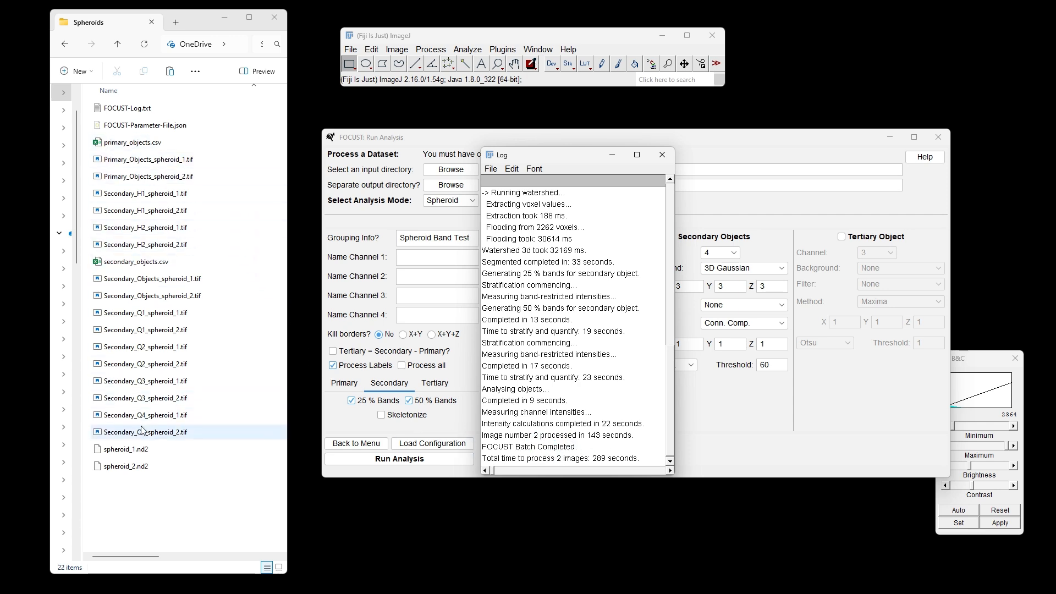
left_click(135, 448)
left_click(134, 468)
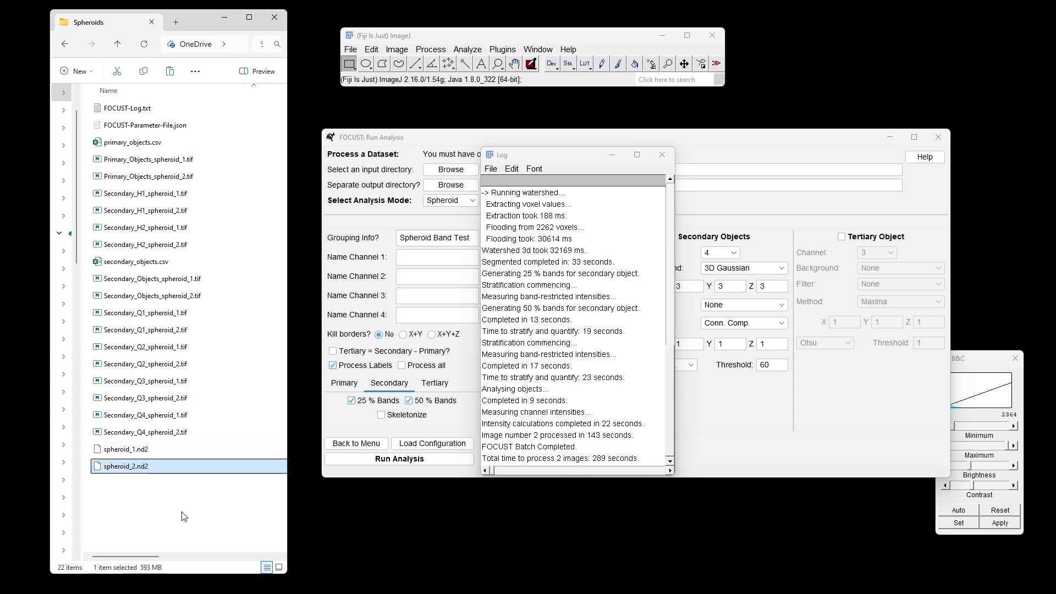
left_click(165, 502)
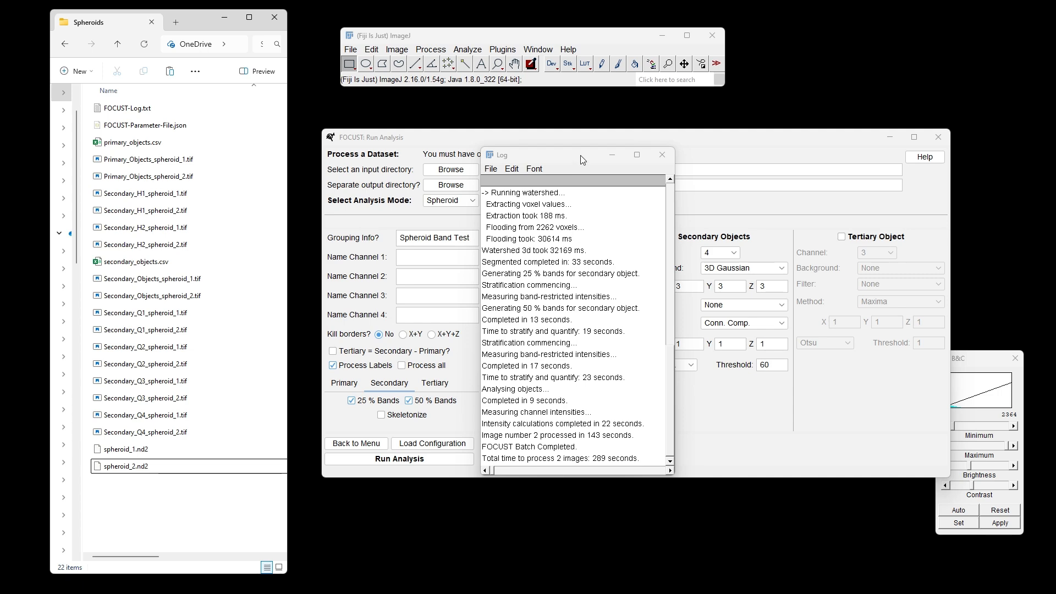
mouse_move(581, 157)
left_mouse_down()
mouse_move(775, 171)
mouse_move(674, 248)
mouse_move(669, 271)
mouse_move(638, 171)
mouse_move(594, 163)
left_mouse_up()
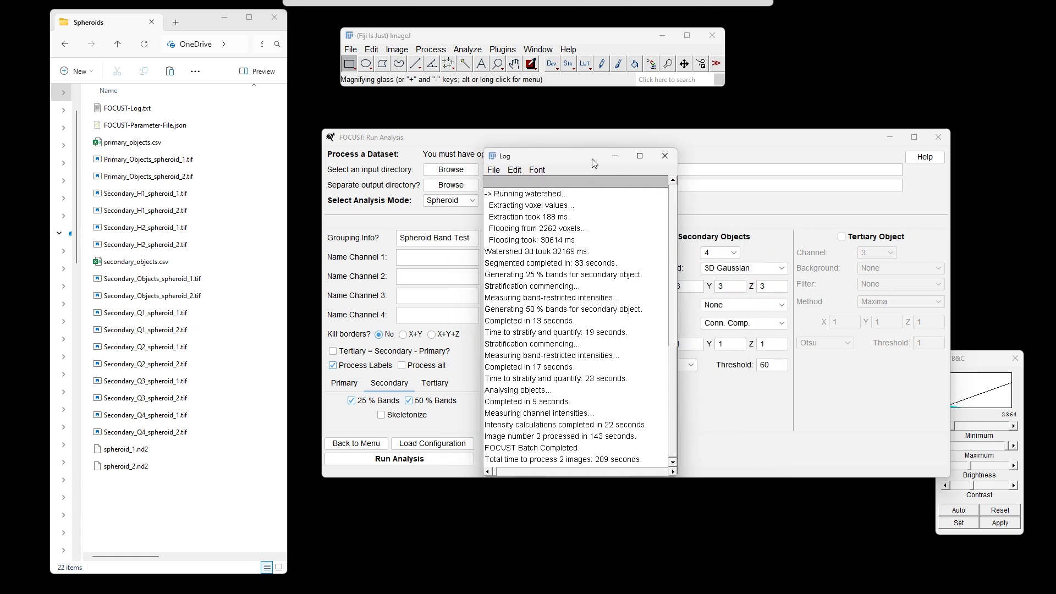
Step: Close the Log and minimize the FOCUST Run Analysis window
left_click(666, 156)
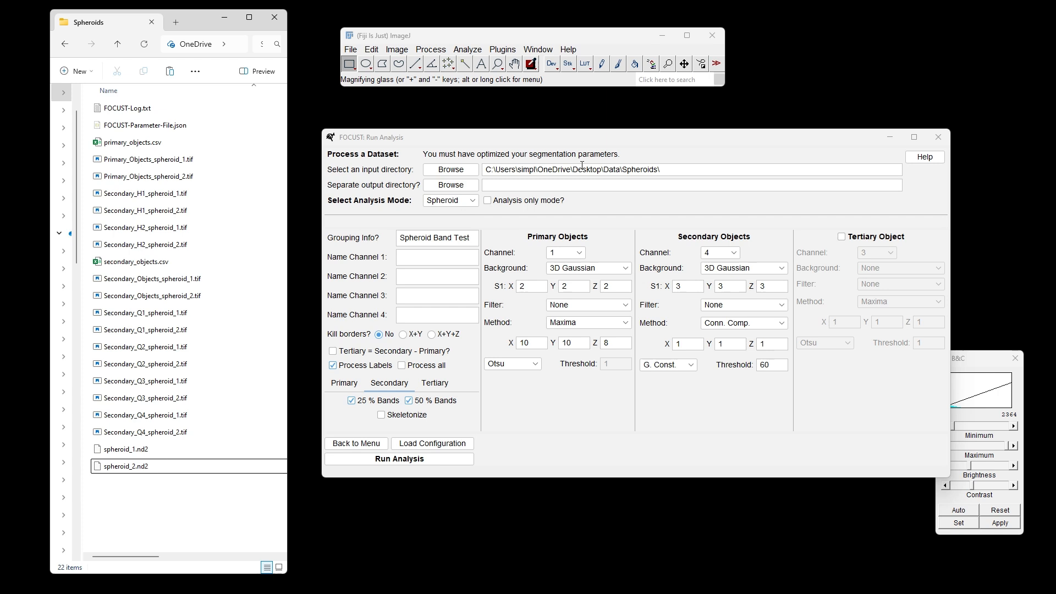
left_click(891, 141)
left_click(654, 328)
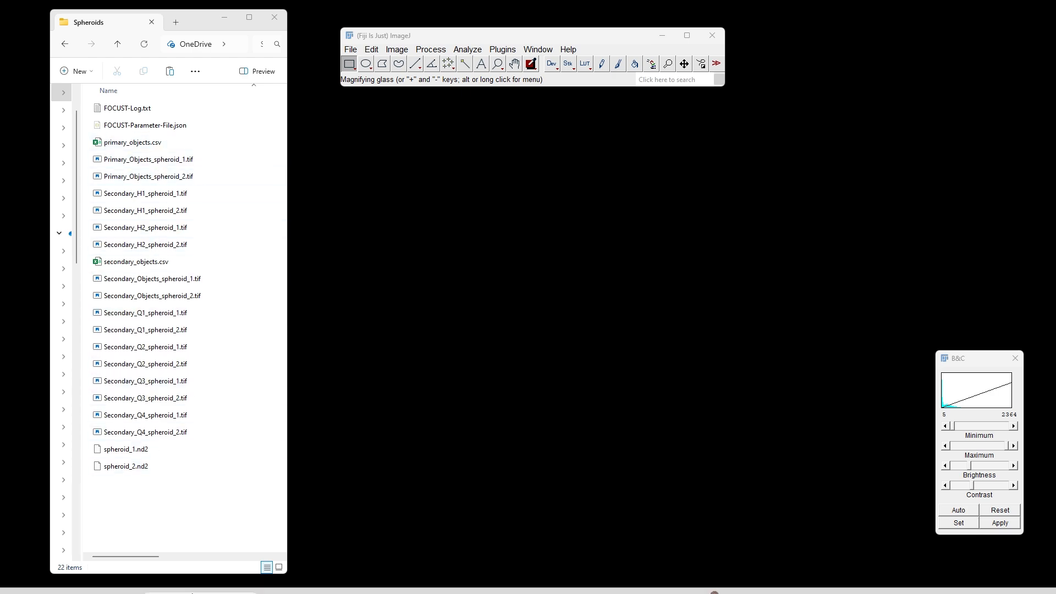
mouse_move(807, 581)
left_click(847, 519)
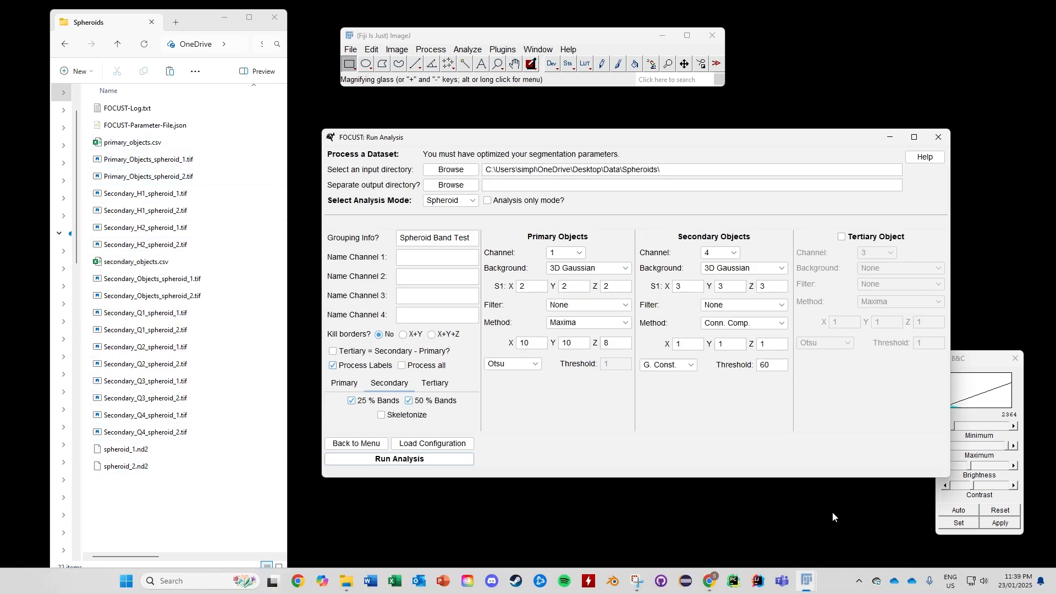
left_click(890, 138)
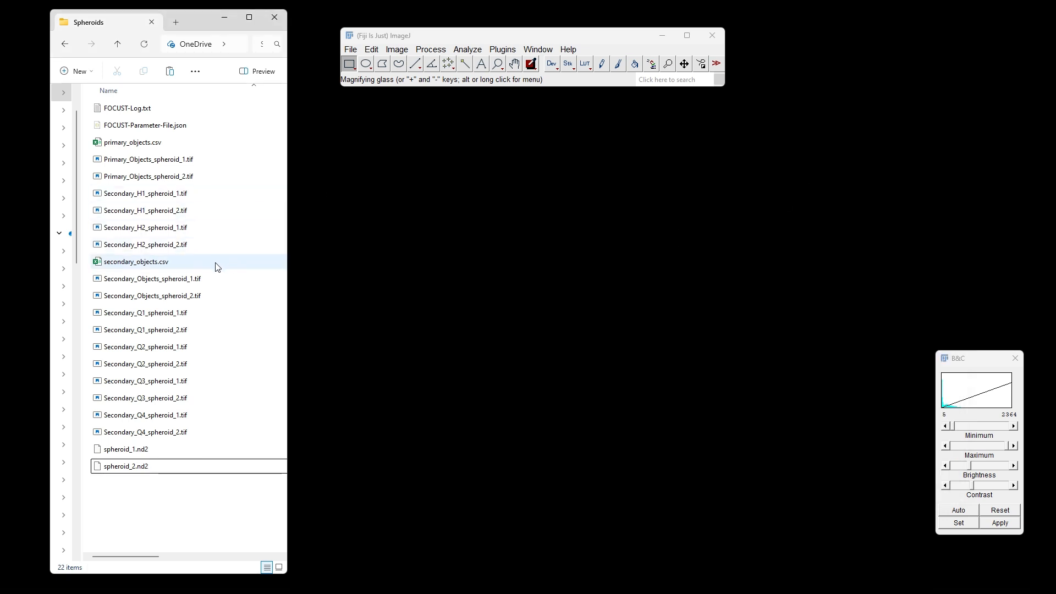
Step: Switch to the FOCUST documentation in Chrome and go through the Analyze section to Analysis Modes
left_click(184, 149)
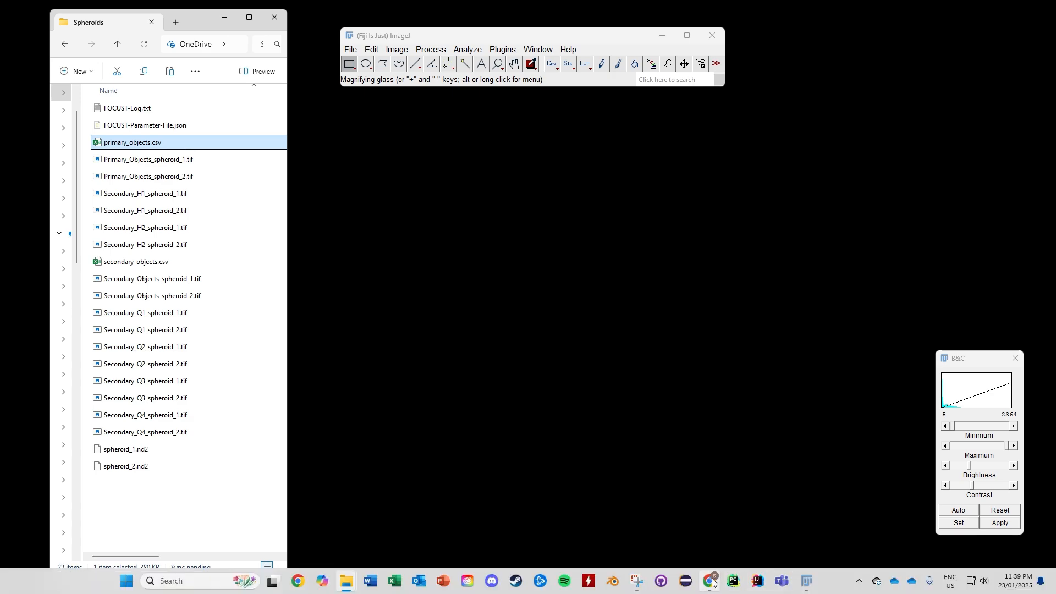
left_click(710, 581)
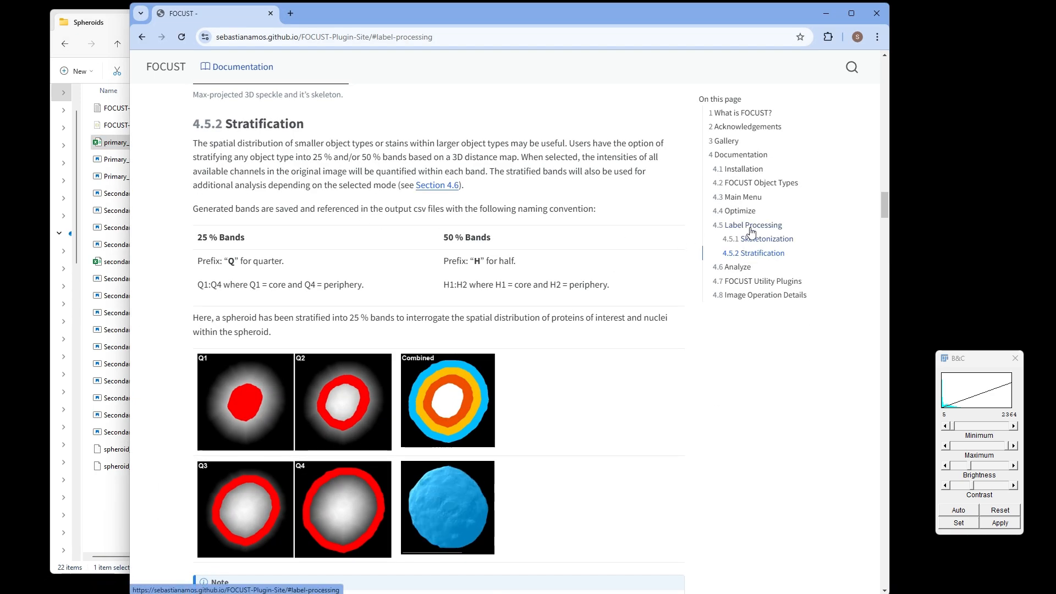
scroll(731, 254, "up", 10)
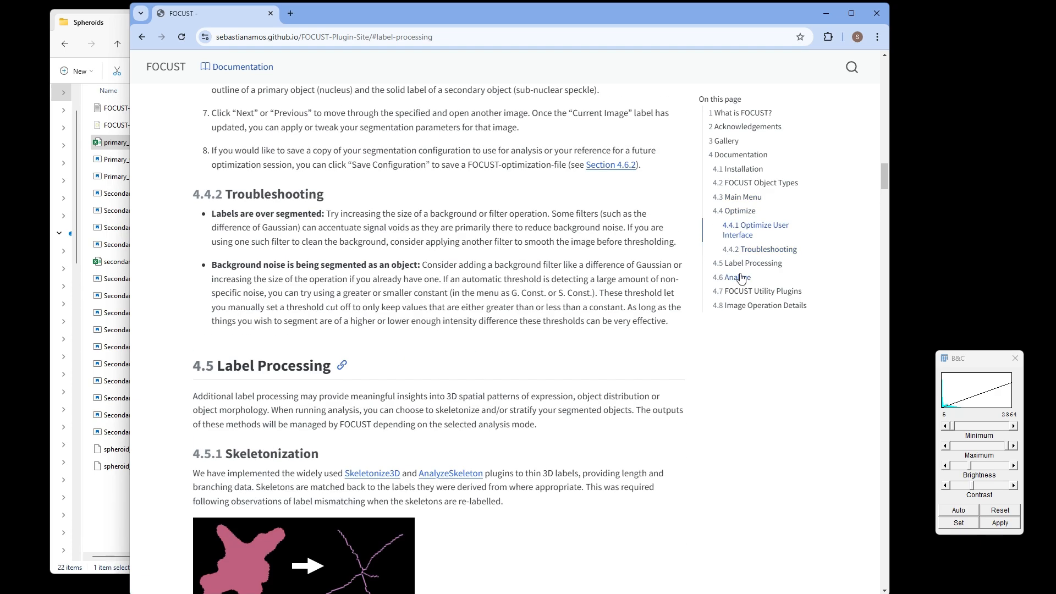
left_click(739, 281)
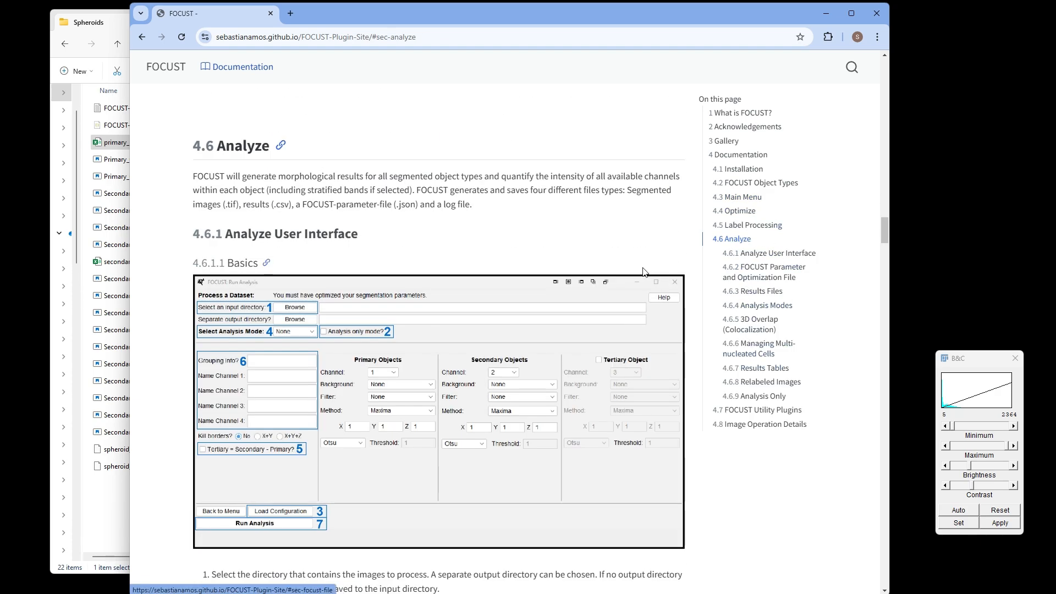
scroll(770, 238, "down", 15)
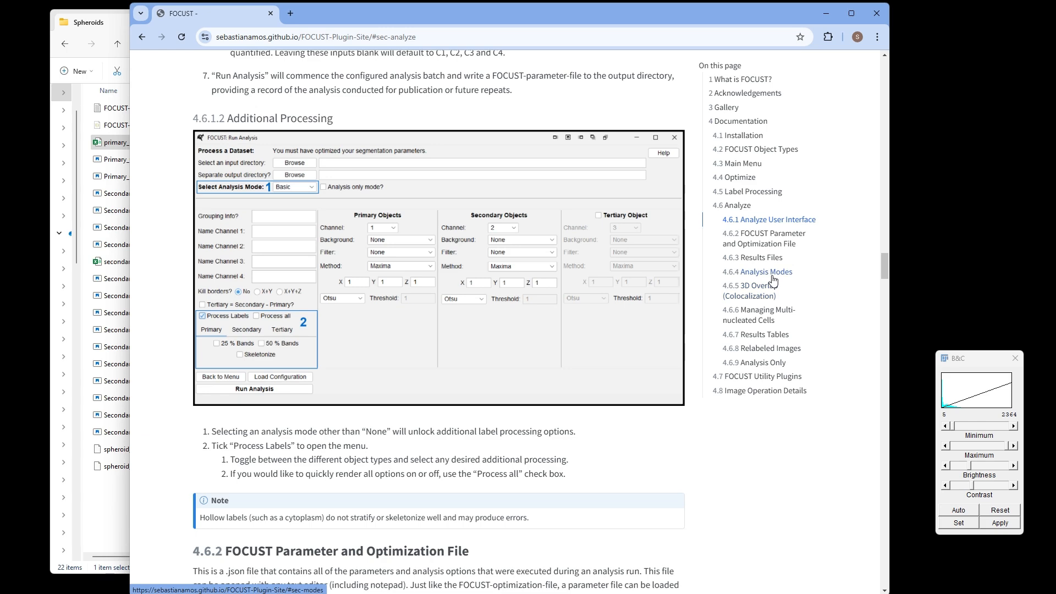
left_click(770, 273)
scroll(322, 235, "down", 12)
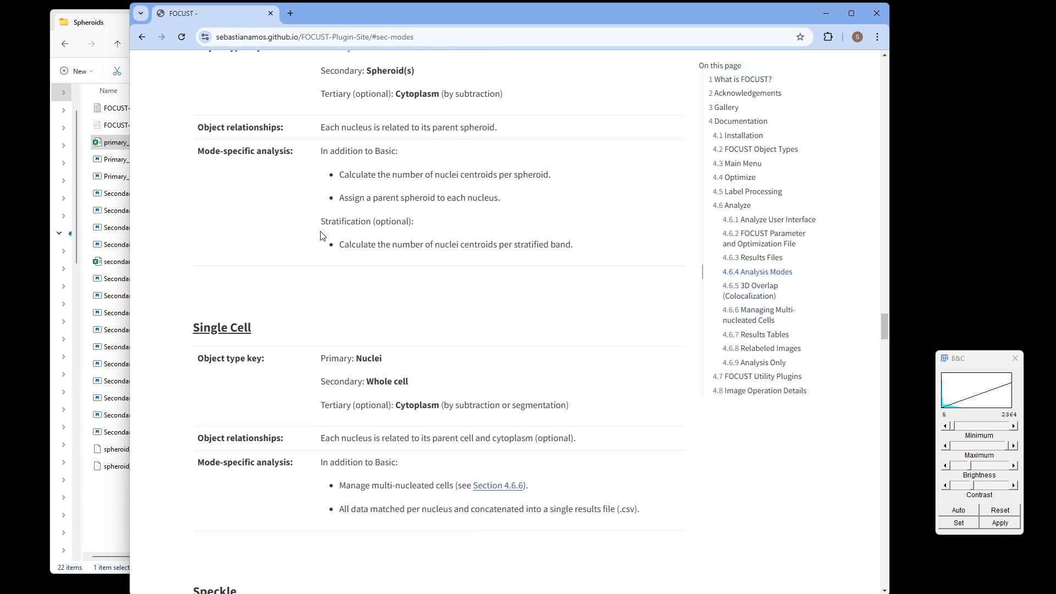
Step: Read the Single Cell mode's specific analysis, highlighting the entry on concatenating data into a single results file
scroll(322, 236, "down", 1)
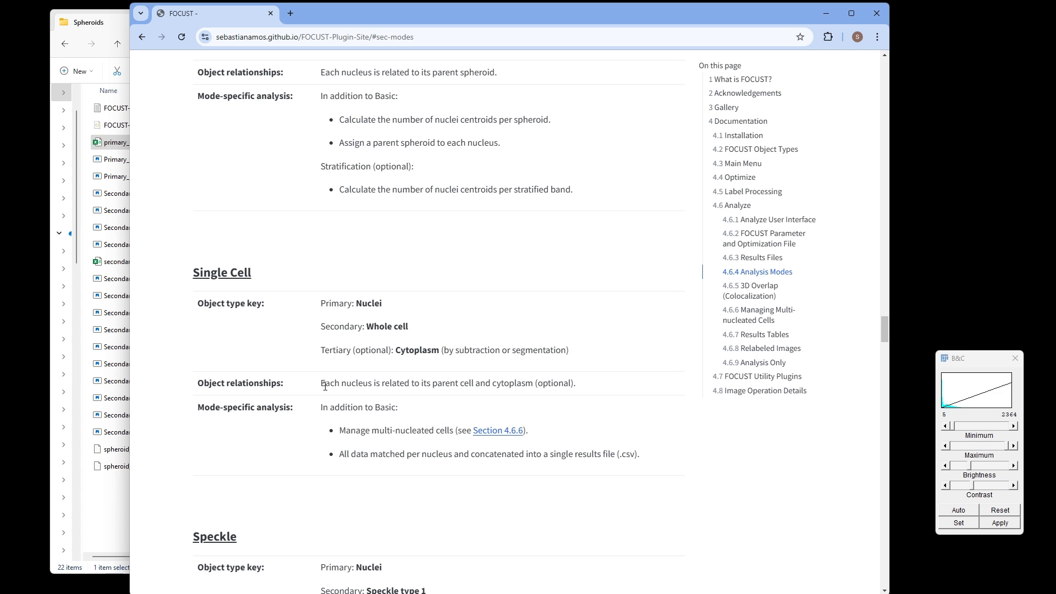
left_click_drag(349, 428, 434, 431)
left_click_drag(341, 451, 676, 465)
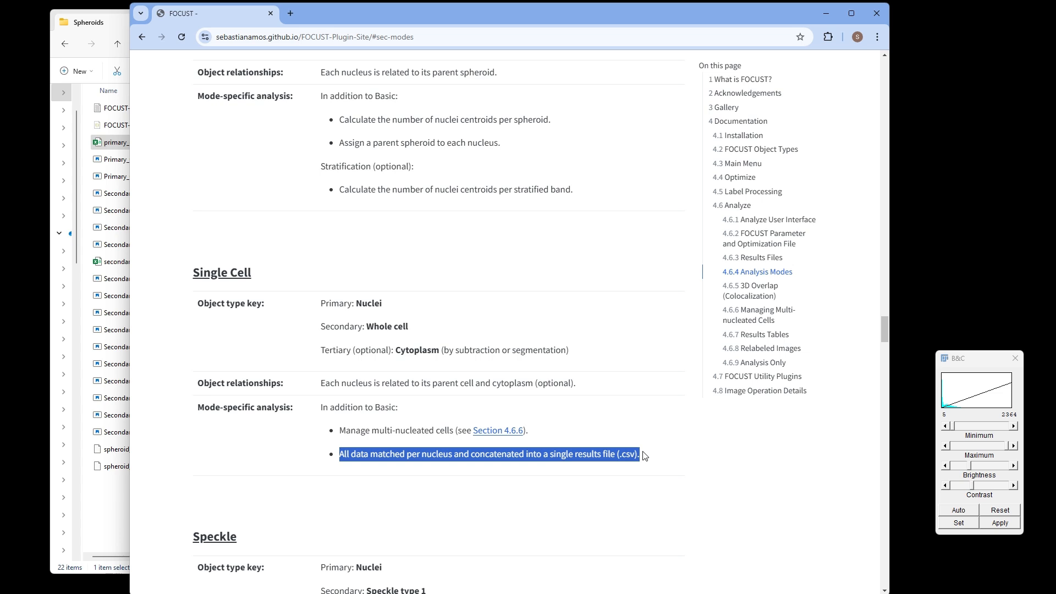
left_click(556, 304)
Step: Examine the Spheroid mode's object relationships, parent assignment and stratified band counts in the documentation, and minimize the browser
scroll(490, 322, "up", 4)
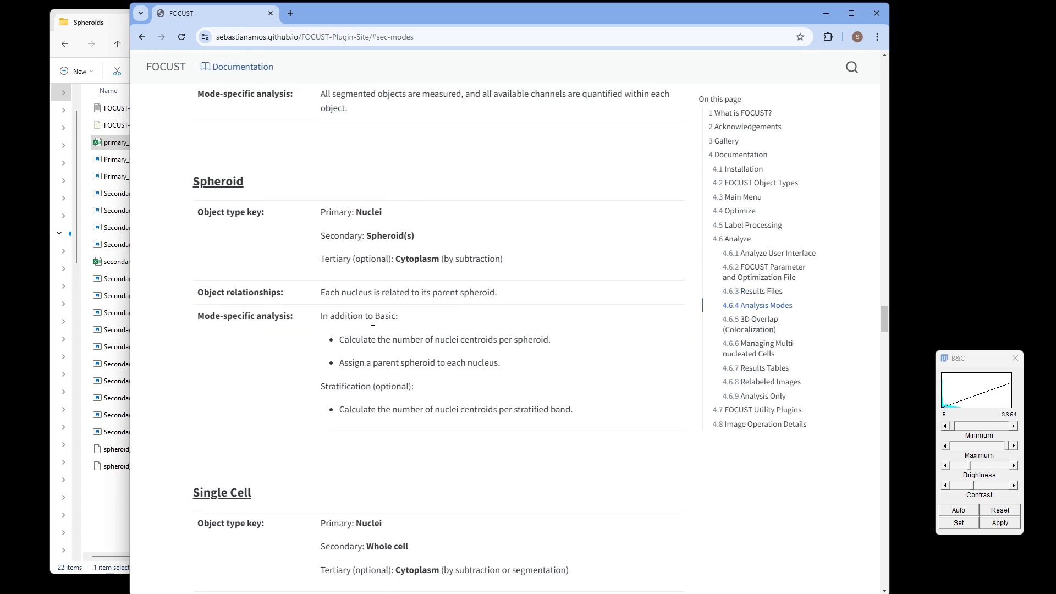
double_click(361, 297)
left_click(473, 295)
left_click_drag(348, 363, 440, 367)
left_click(526, 371)
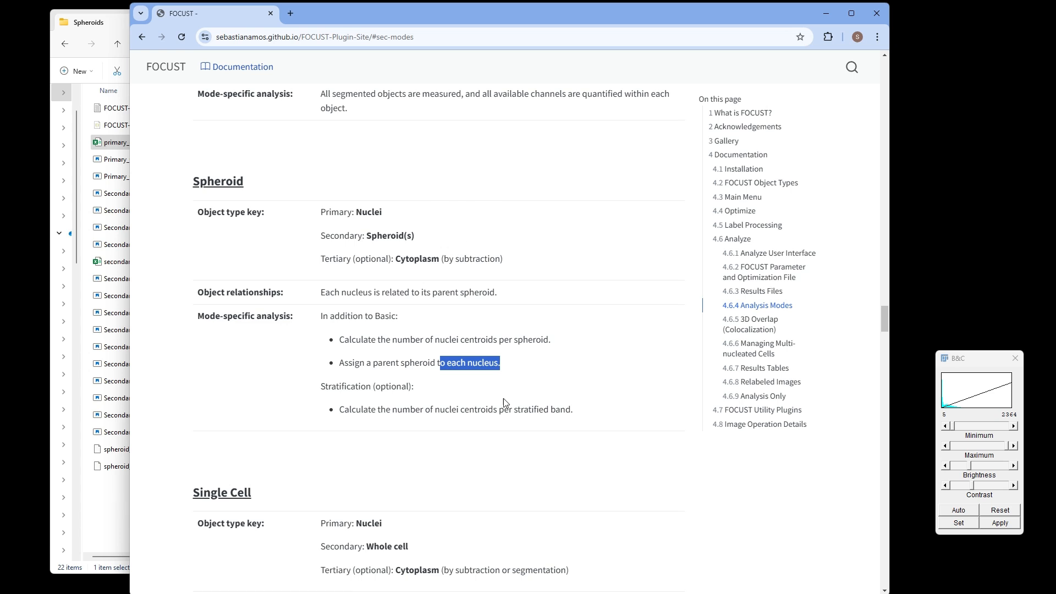
left_click(333, 395)
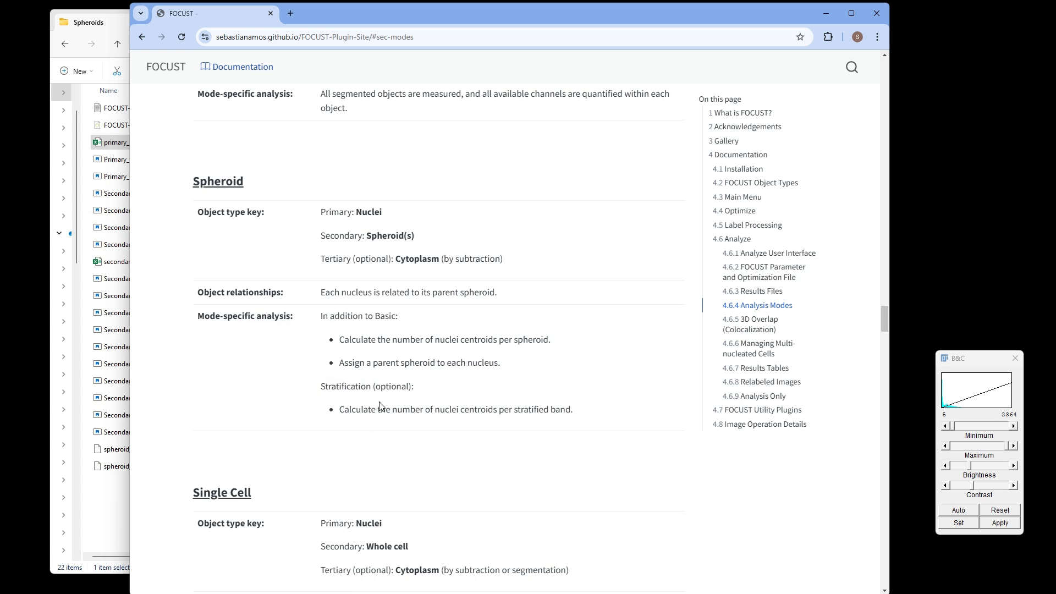
left_click_drag(340, 410, 583, 412)
left_click(591, 414)
left_click(826, 13)
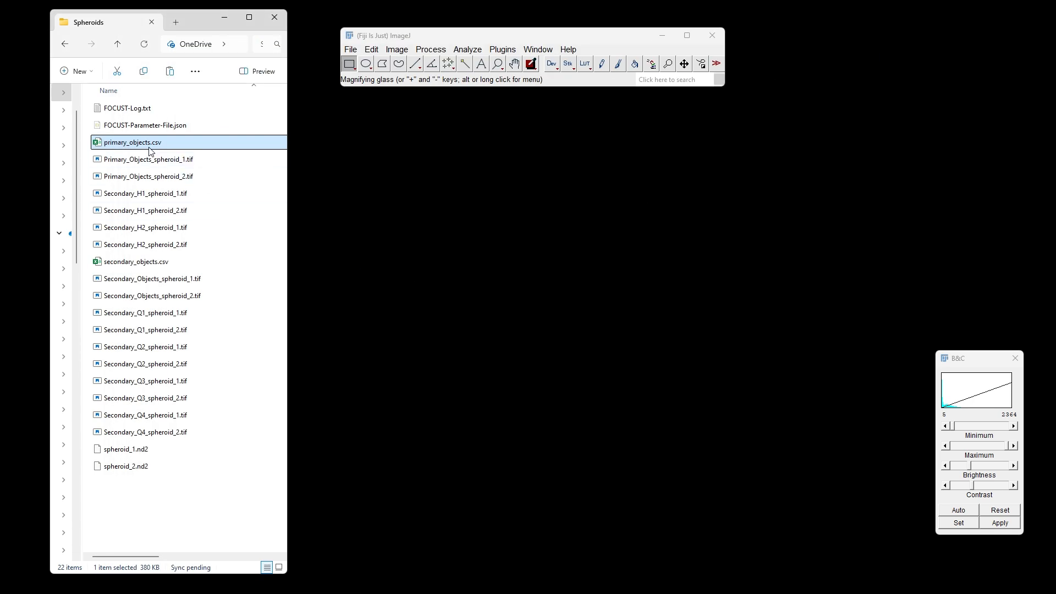
Step: Open primary_objects.csv in Excel without converting the data, and widen the ImageID and Group columns to fit their contents
double_click(120, 144)
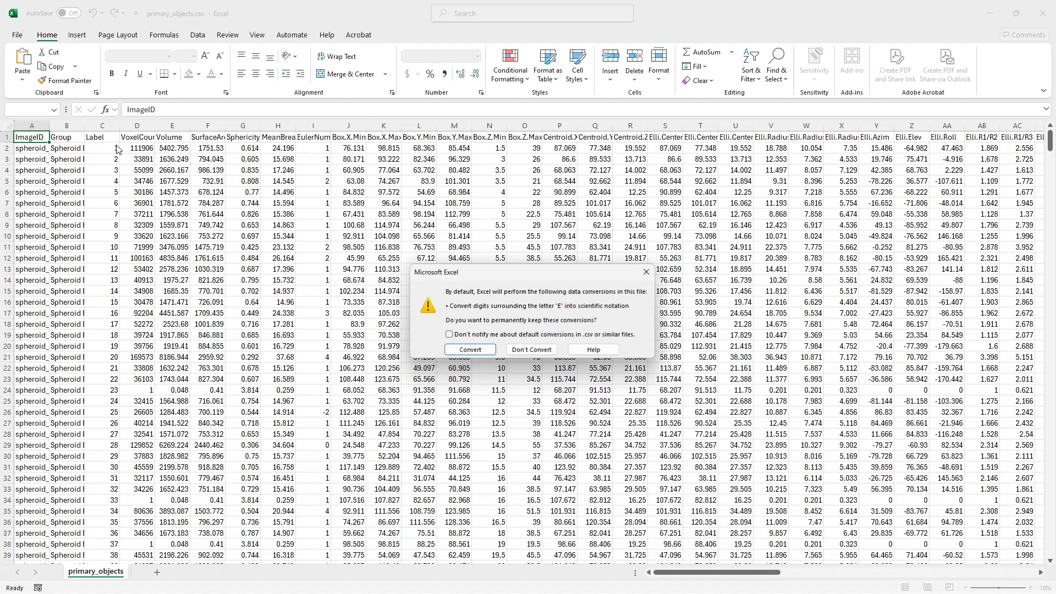
left_click(531, 350)
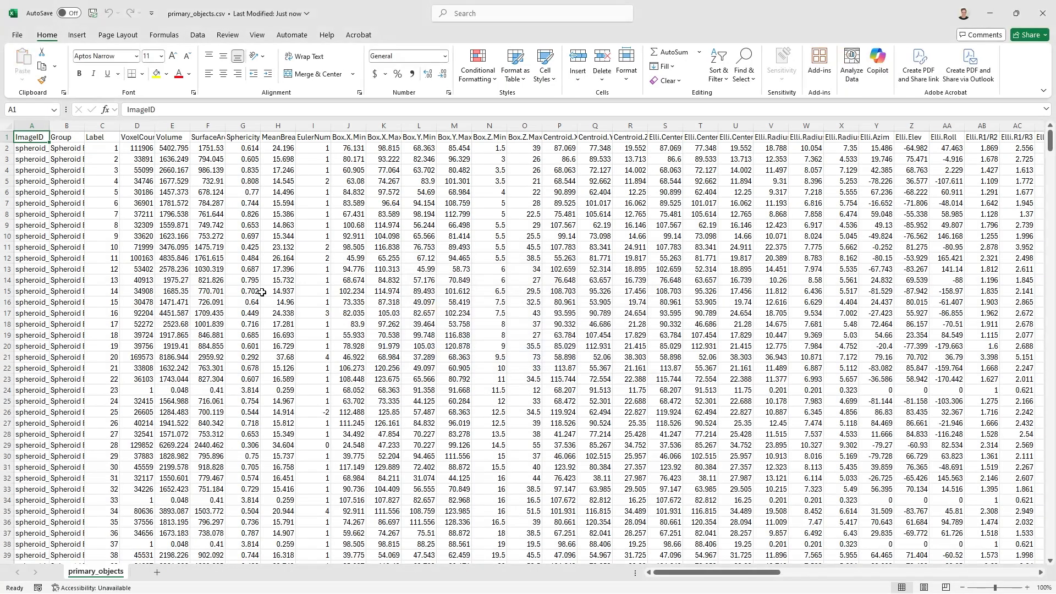
double_click(49, 126)
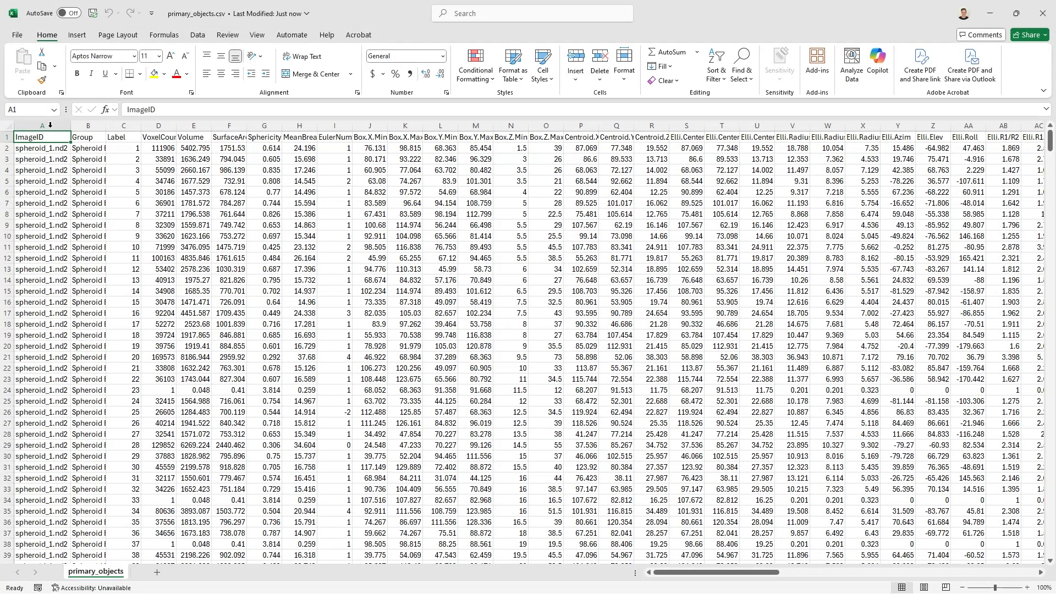
left_click(100, 126)
double_click(108, 126)
Step: Examine the Group and ImageID entries across the rows of the primary objects table
left_click(120, 148)
left_click_drag(90, 147, 94, 325)
left_click(179, 282)
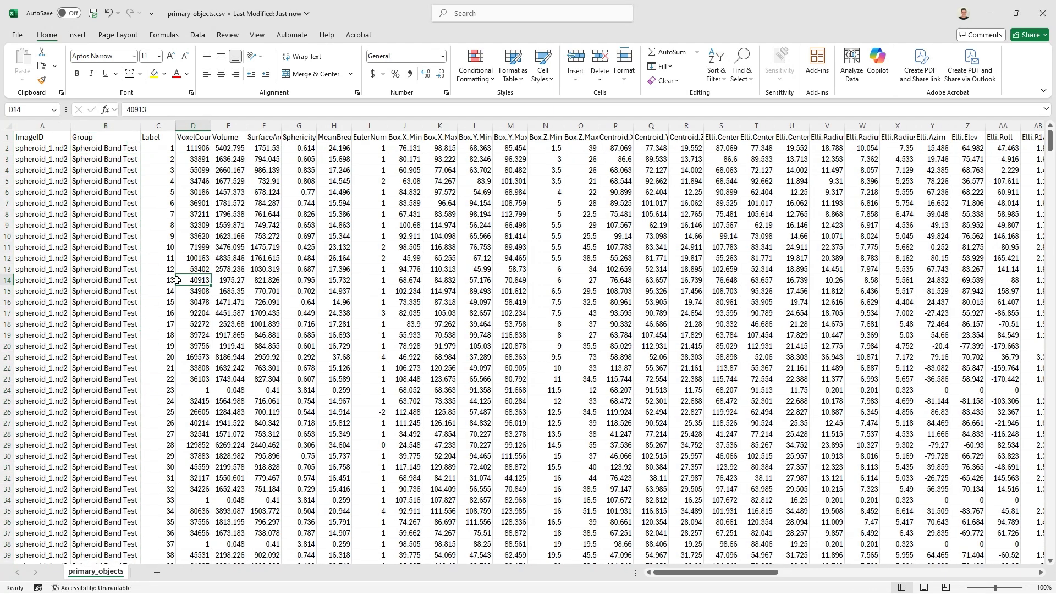
left_click(44, 168)
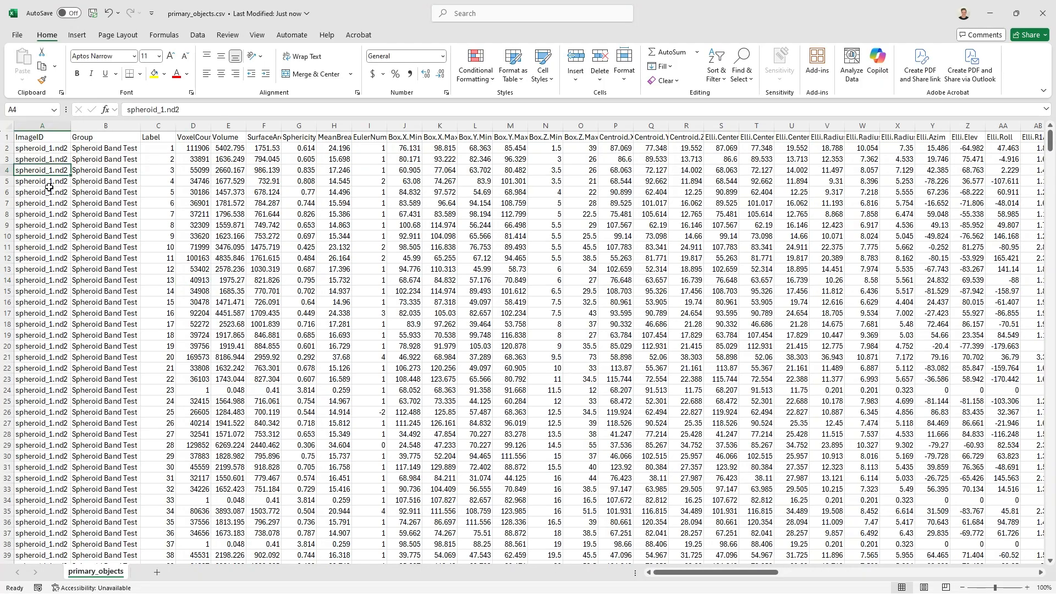
scroll(41, 215, "down", 5)
scroll(44, 319, "up", 5)
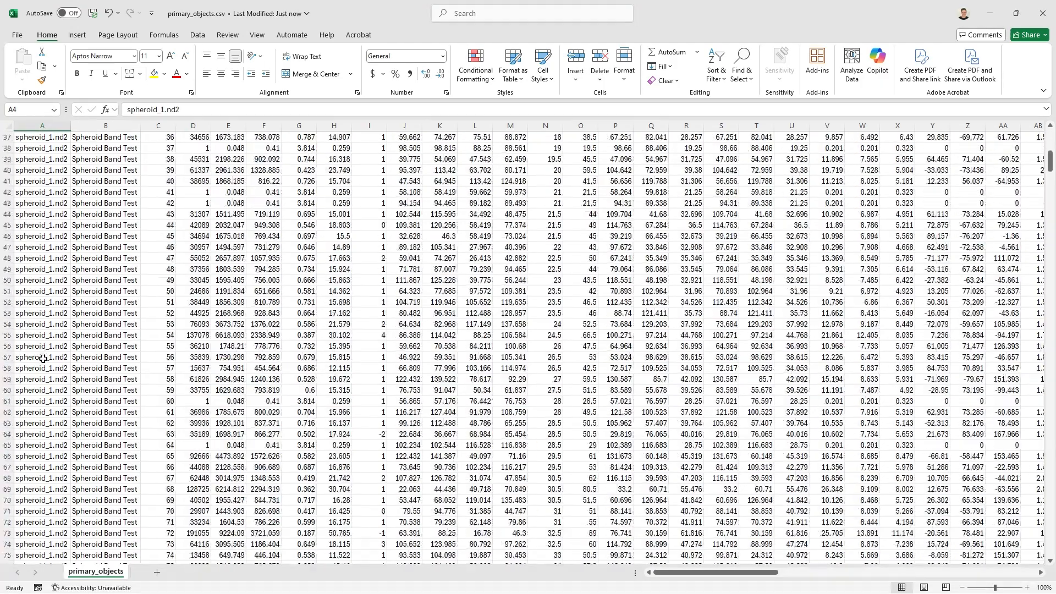
Step: Move the spreadsheet aside, open Primary_Objects_spheroid_1.tif, look through its labelled slices, and close the image
left_click_drag(429, 7, 772, 196)
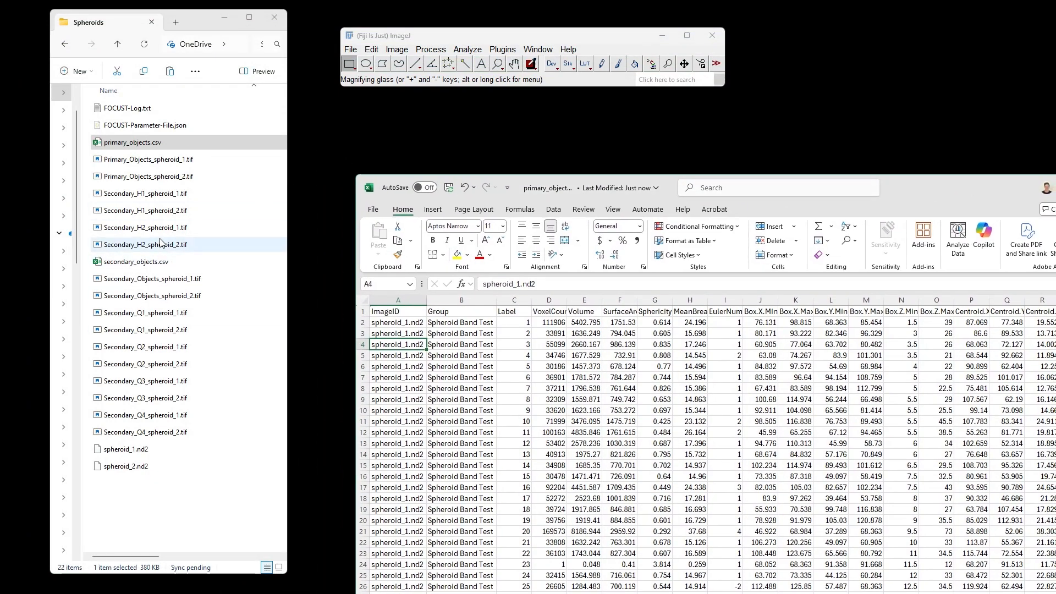
left_click(156, 171)
double_click(157, 160)
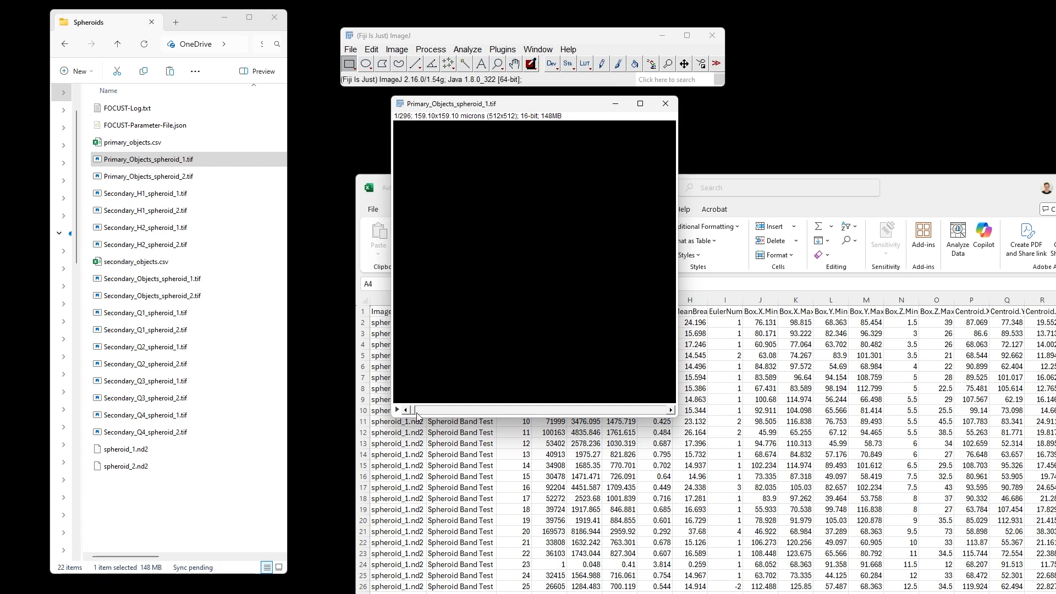
scroll(415, 413, "down", 1)
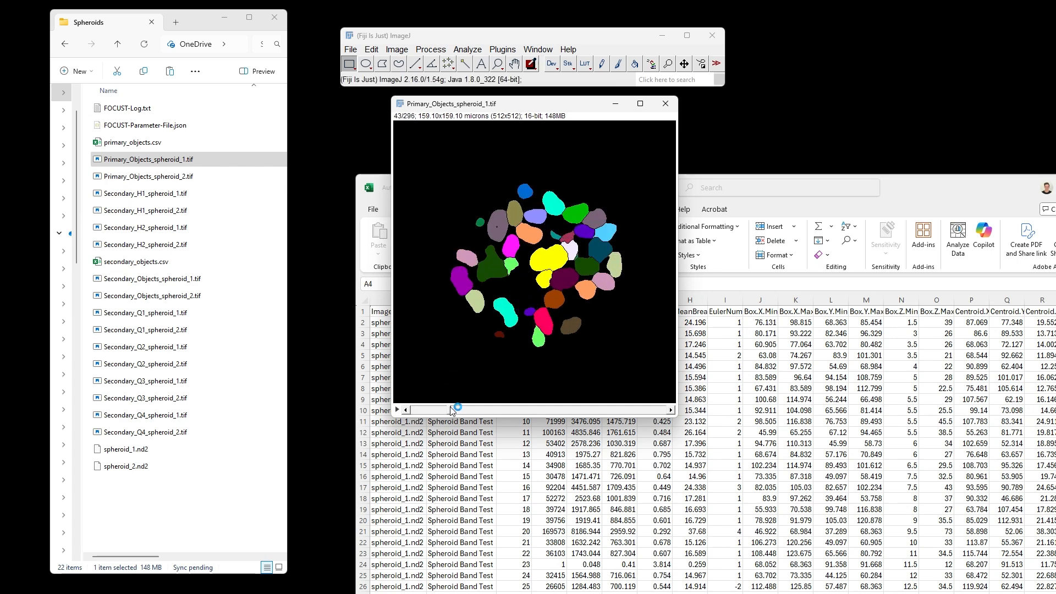
left_click_drag(417, 410, 438, 407)
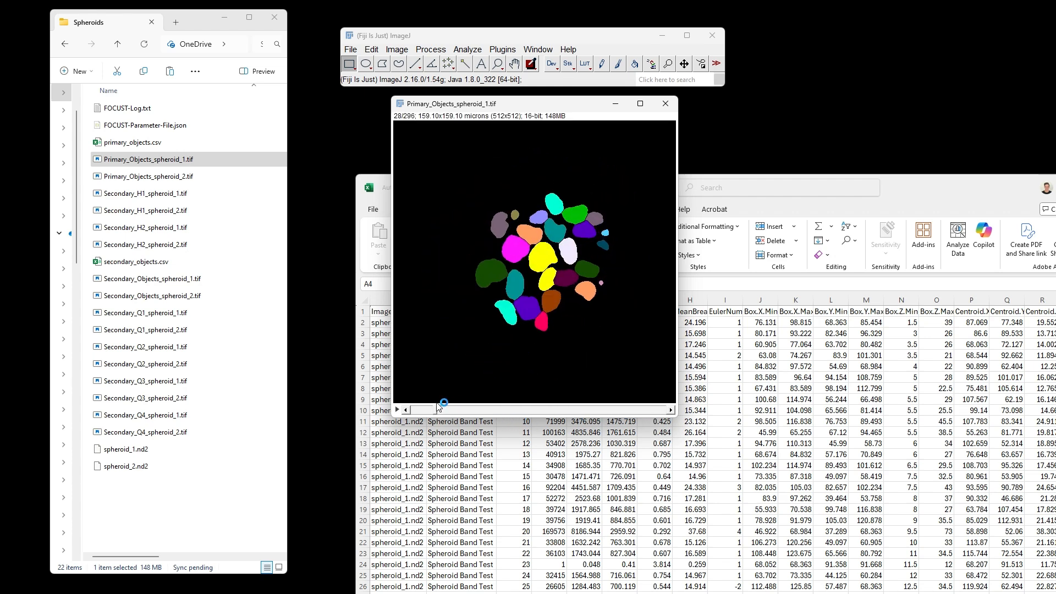
left_click(665, 103)
Step: Bring the primary objects spreadsheet back into view and examine the VoxelCount and Volume columns, including the voxel count of label 23
left_click_drag(651, 187, 426, 52)
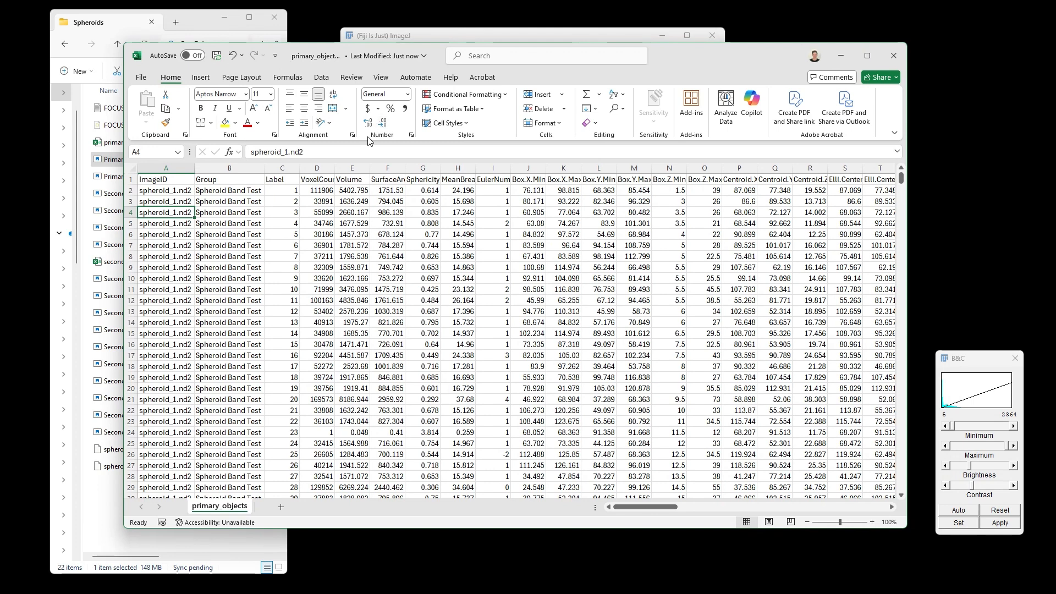
left_click(318, 179)
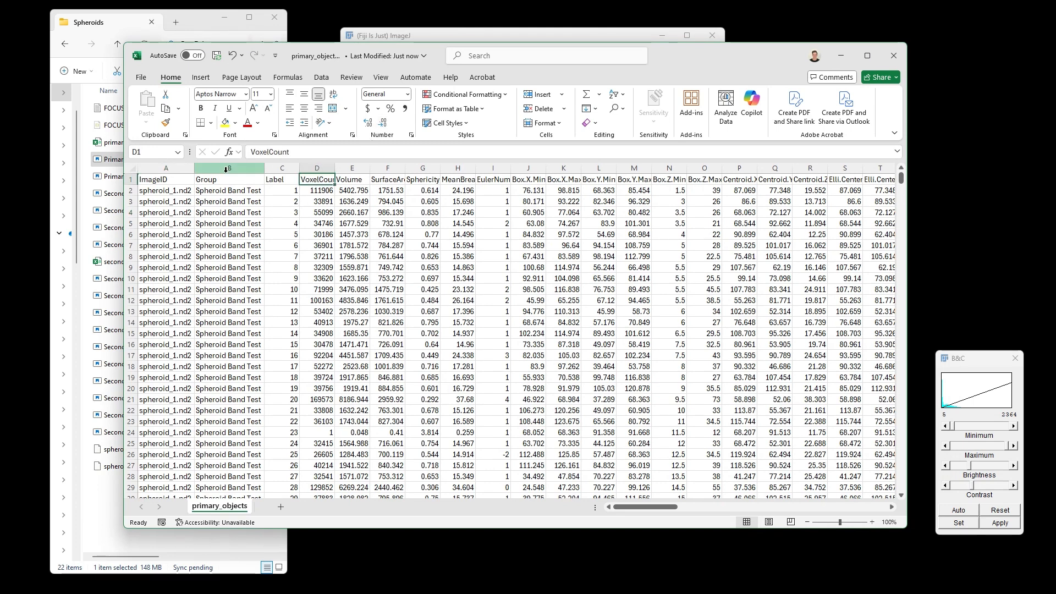
left_click(356, 179)
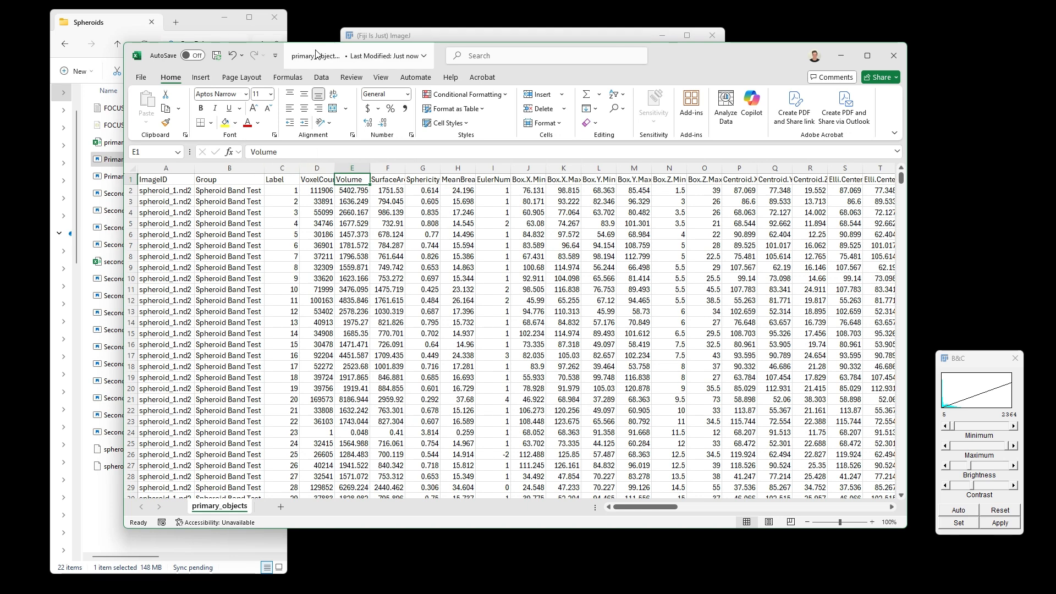
left_click_drag(447, 60, 576, 83)
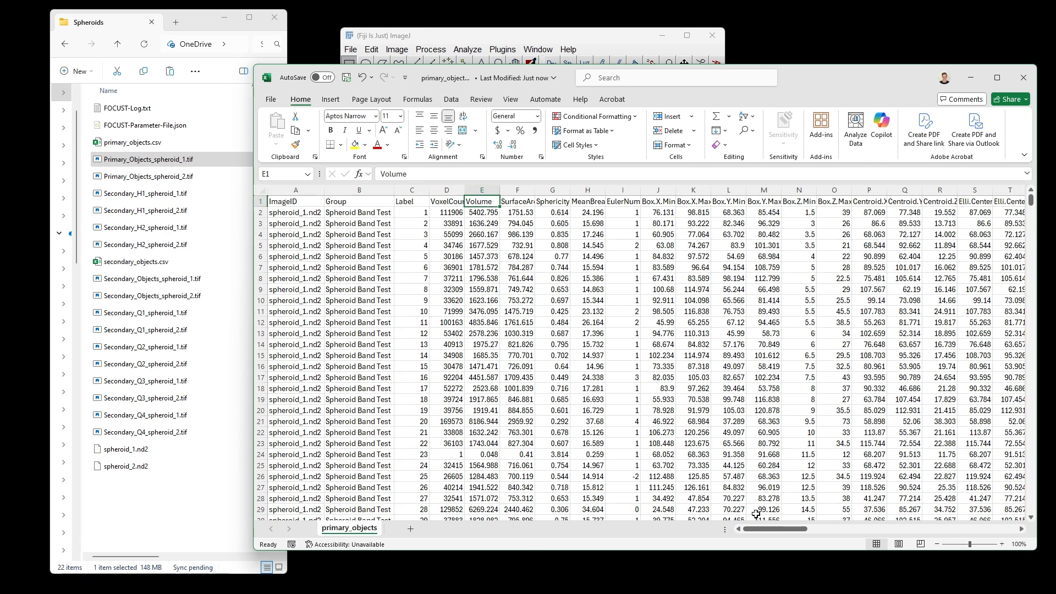
mouse_move(768, 532)
left_mouse_down()
mouse_move(779, 533)
mouse_move(761, 532)
left_mouse_up()
left_click(450, 454)
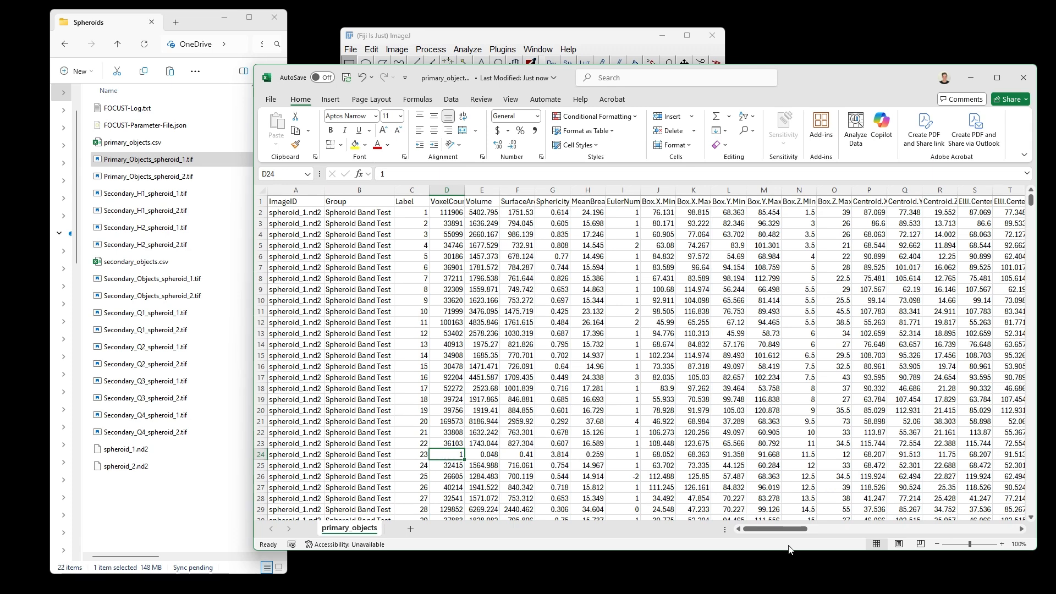
Step: Examine the C1 and C2 intensity columns of the primary objects table, moving the FOCUST Run Analysis window aside behind the spreadsheet
left_click_drag(767, 529, 889, 542)
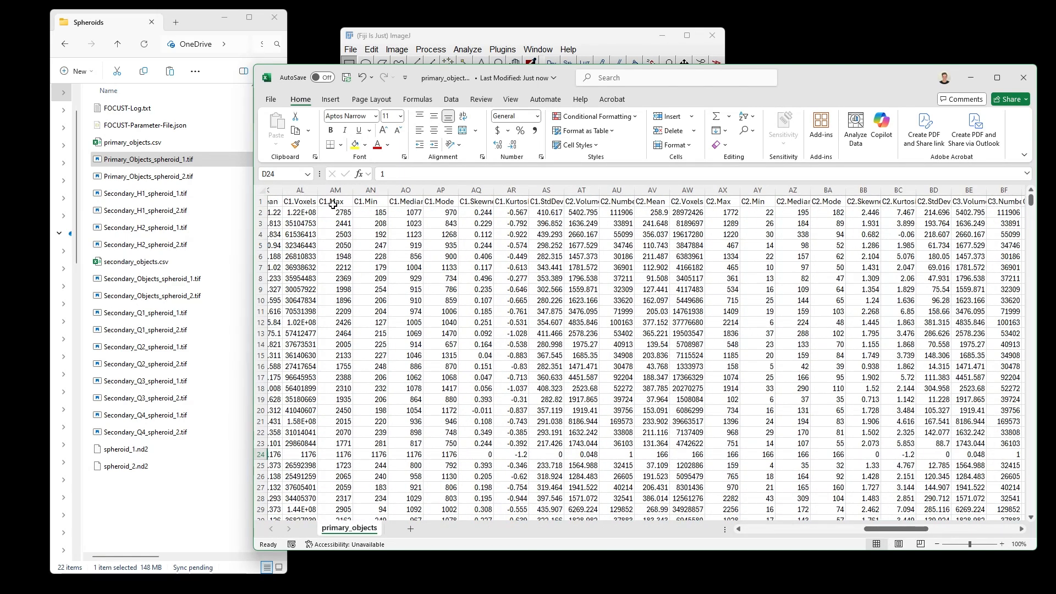
left_click(810, 585)
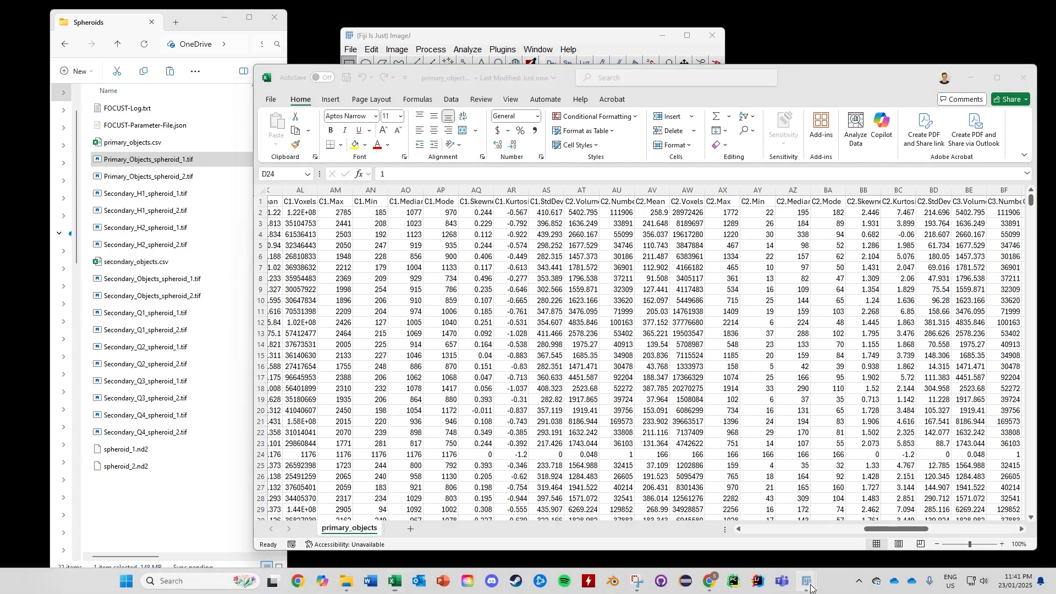
left_click(831, 533)
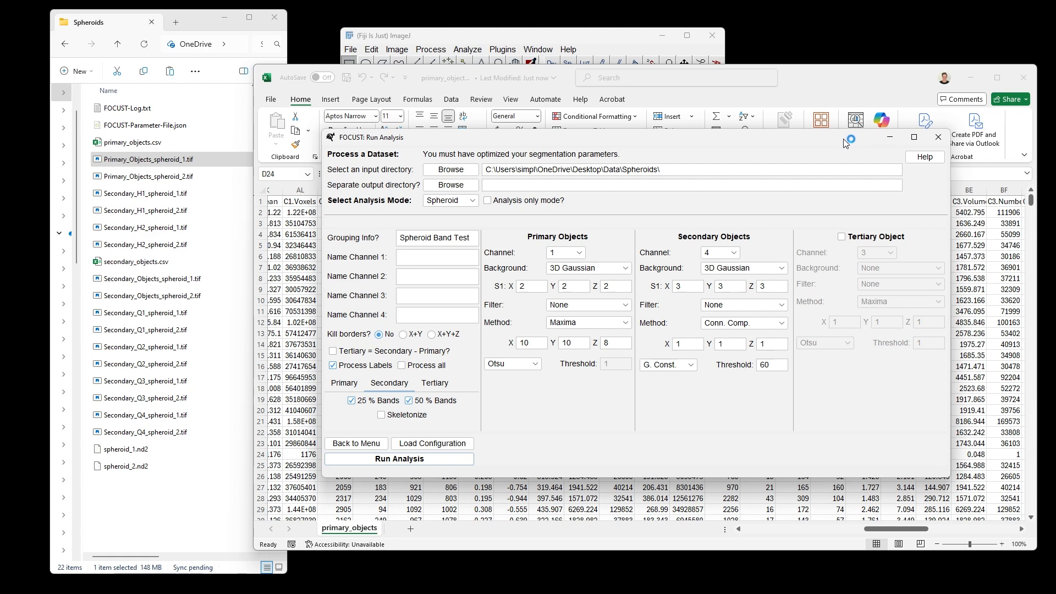
left_click_drag(843, 138, 820, 253)
left_click_drag(799, 84, 789, 98)
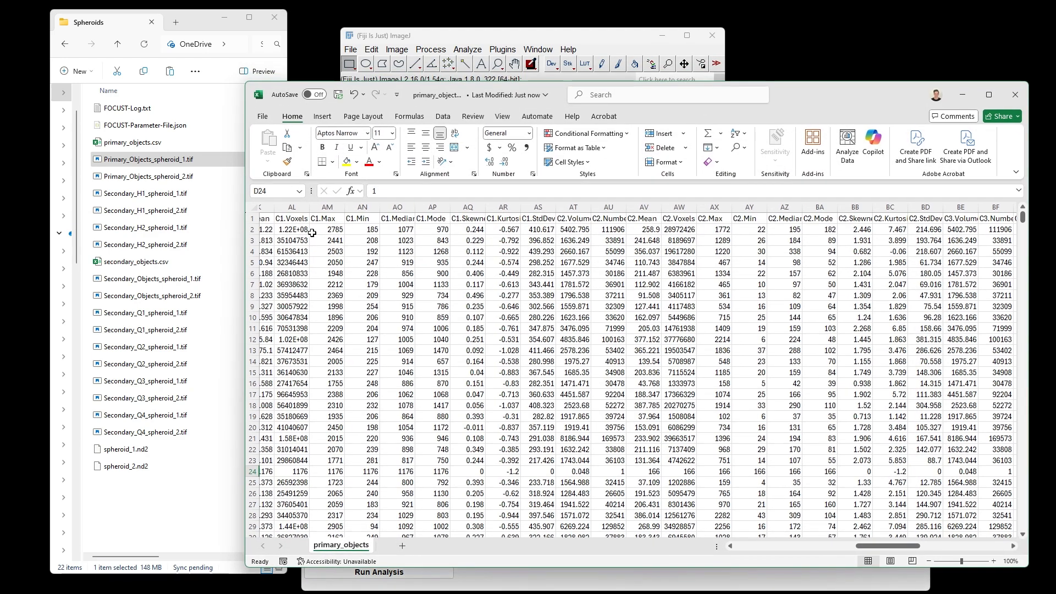
left_click(289, 219)
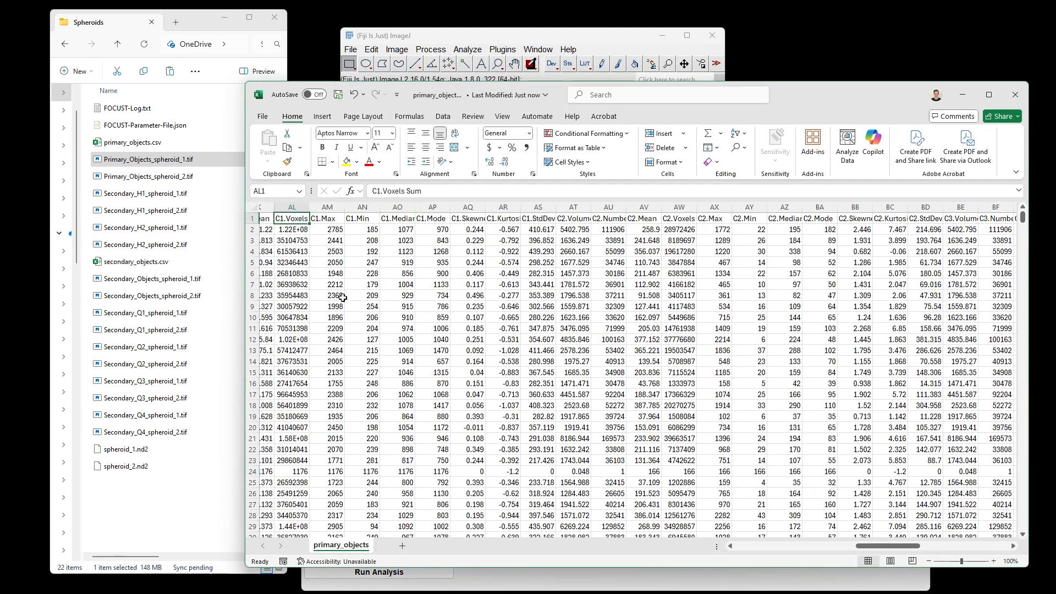
left_click(648, 219)
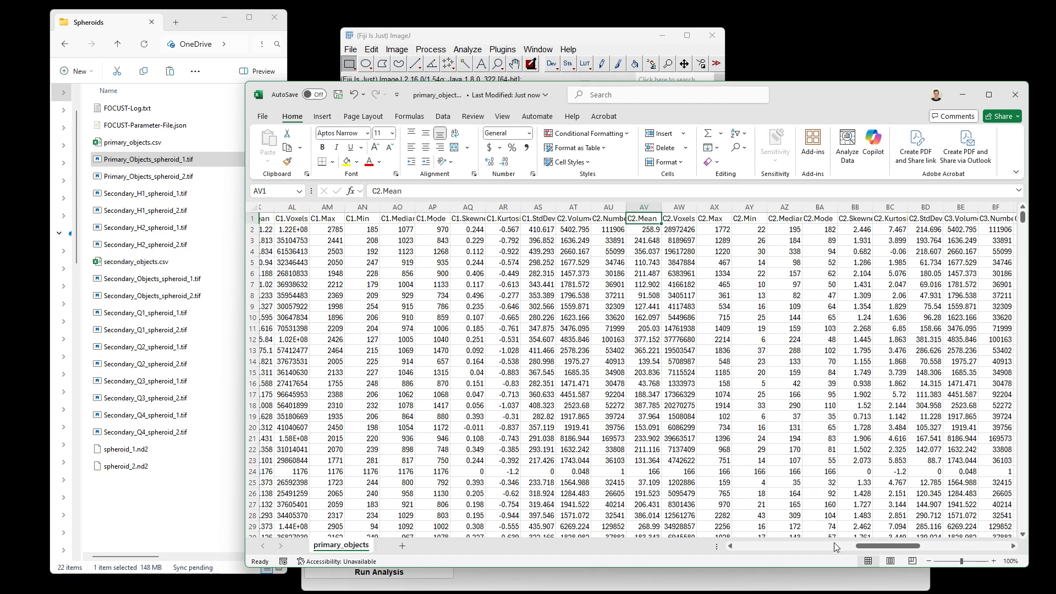
Step: Examine the ParentID column and the parent band columns at the end of the primary objects table
left_click_drag(875, 547, 964, 558)
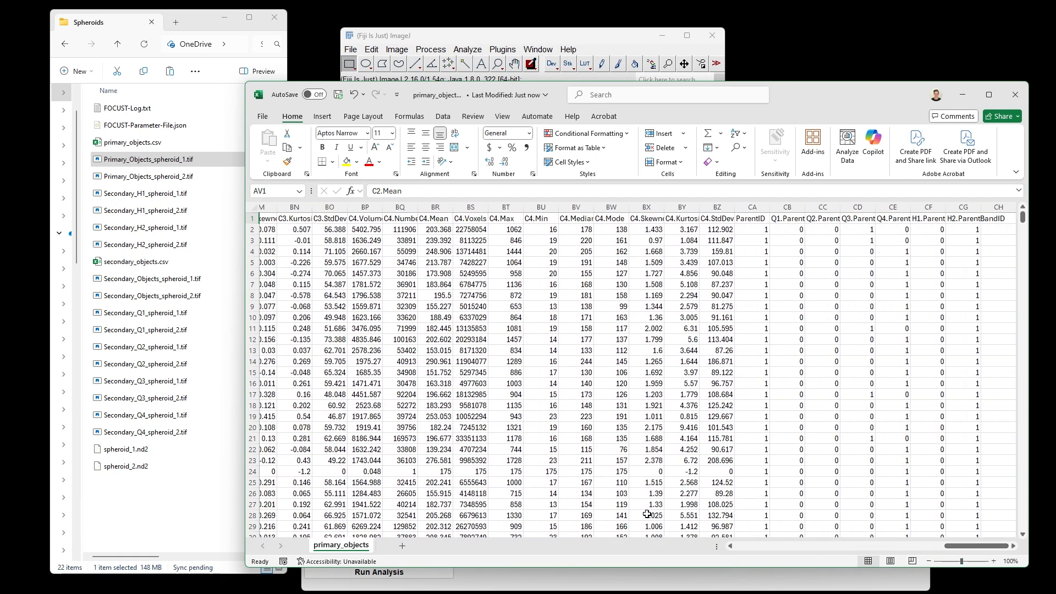
left_click(753, 221)
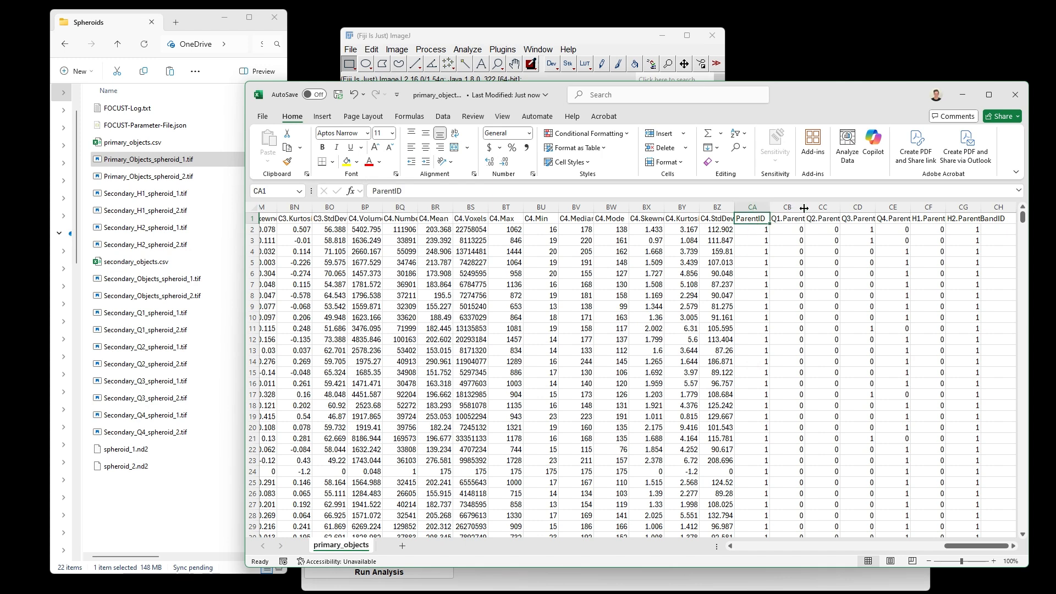
left_click_drag(787, 97, 783, 92)
mouse_move(946, 541)
left_mouse_down()
mouse_move(893, 542)
mouse_move(943, 542)
left_mouse_up()
left_click_drag(801, 93, 781, 77)
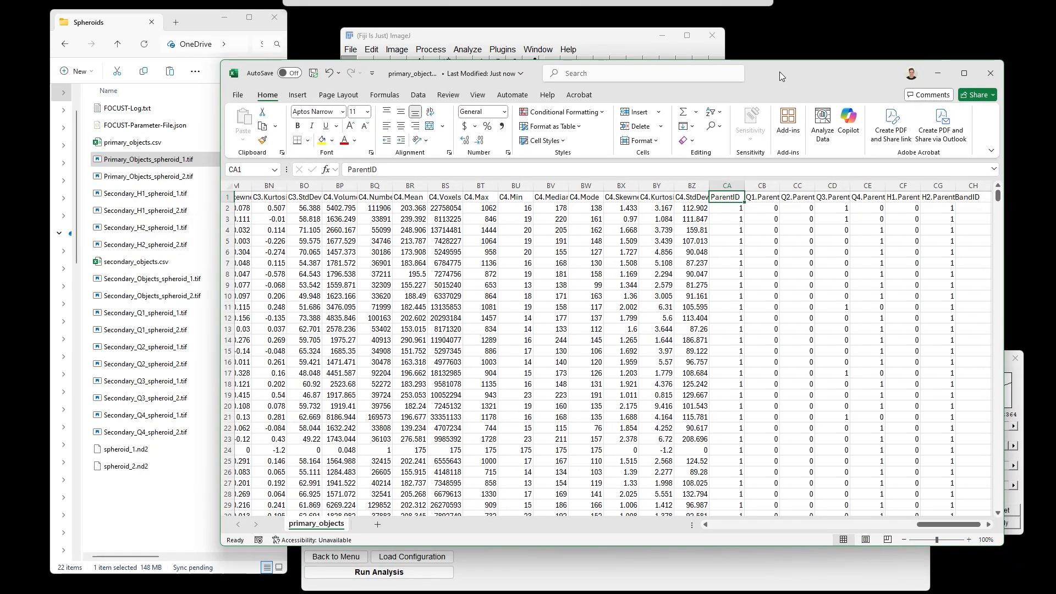
Step: Review the Primary and Secondary object options in the FOCUST Run Analysis window, and minimize the window
left_click(700, 566)
left_click_drag(645, 250, 649, 127)
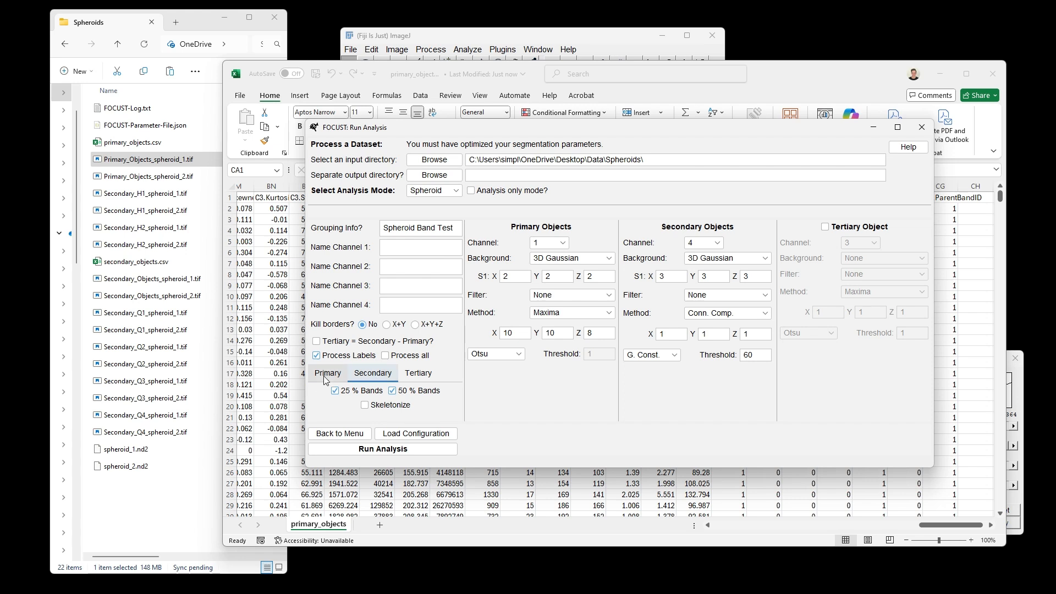
left_click(874, 131)
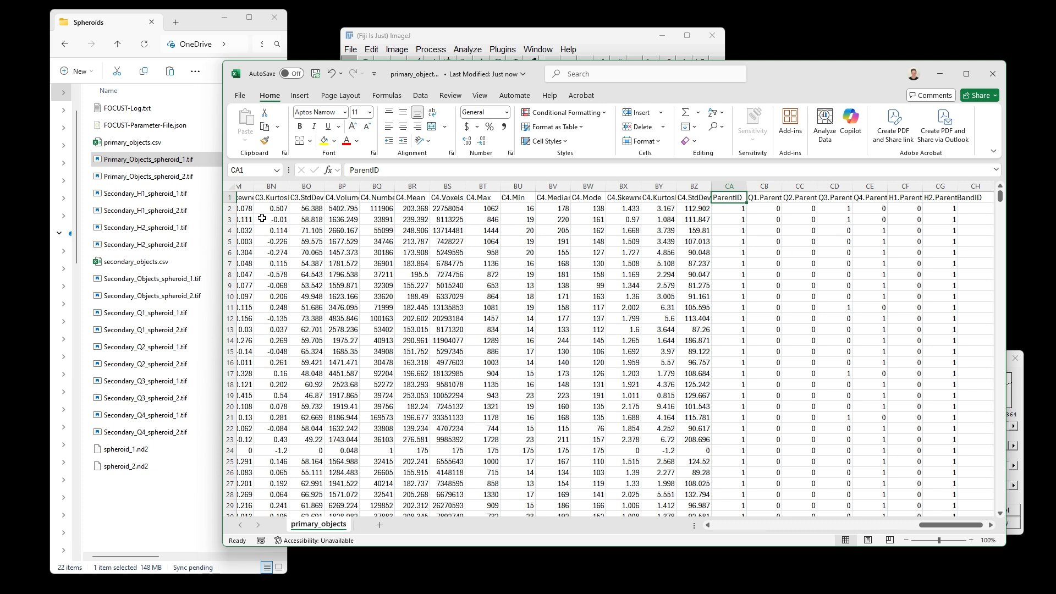
Step: Examine the ParentID entry in the first object's row of the primary objects table
left_click(229, 209)
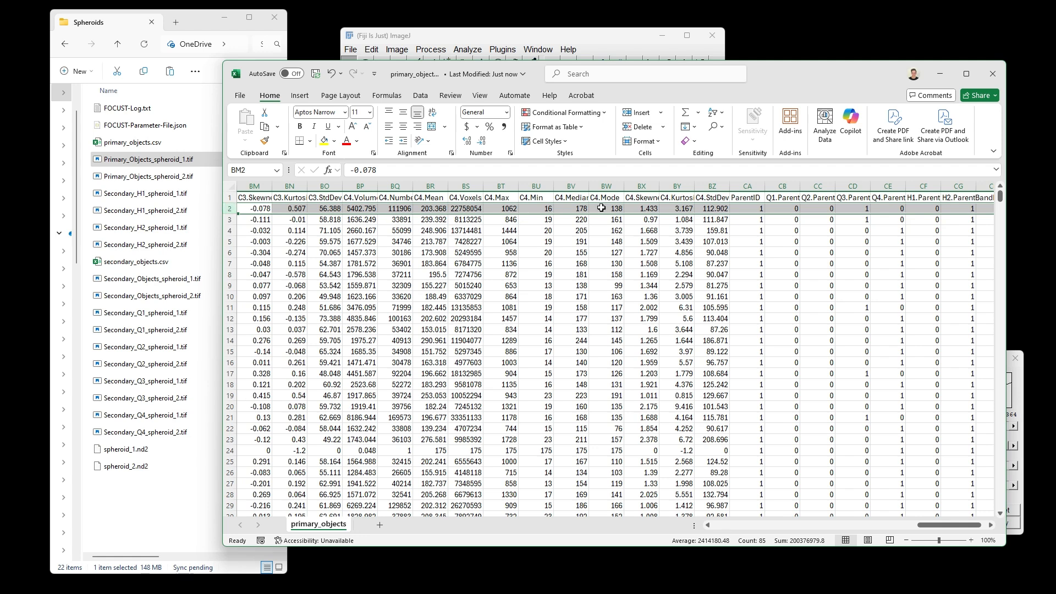
left_click(752, 200)
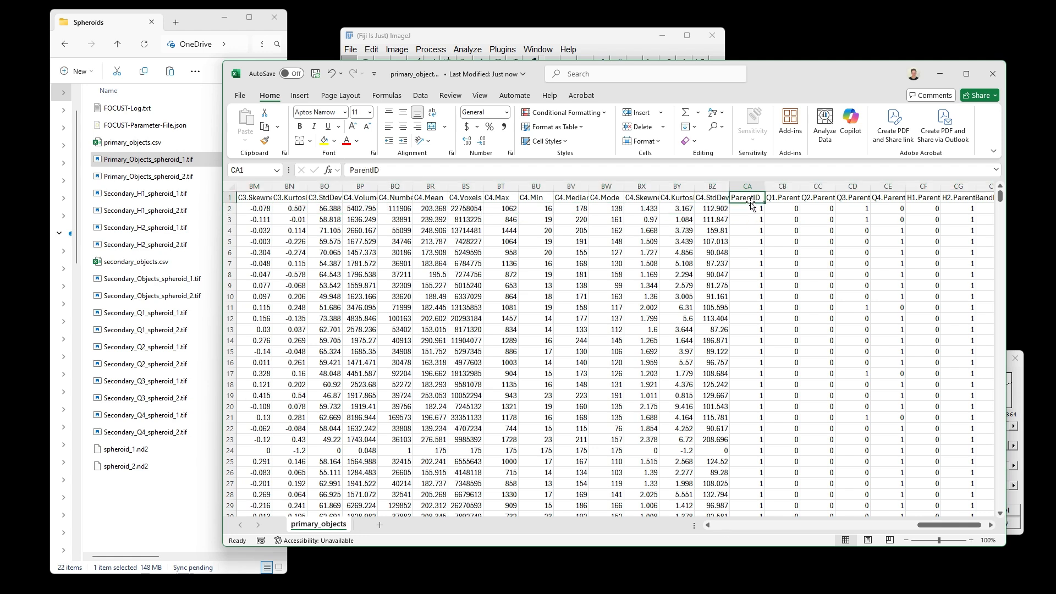
left_click(753, 209)
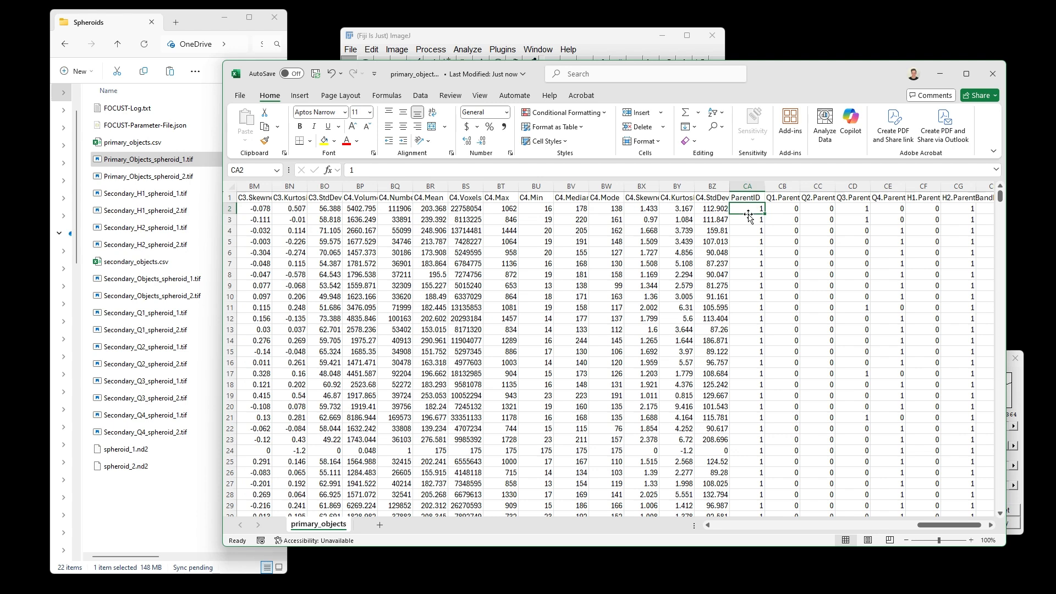
Step: Widen the Q1 to Q4 and H1 to H2 ParentBandID columns to fit their full headings
left_click_drag(930, 527, 934, 527)
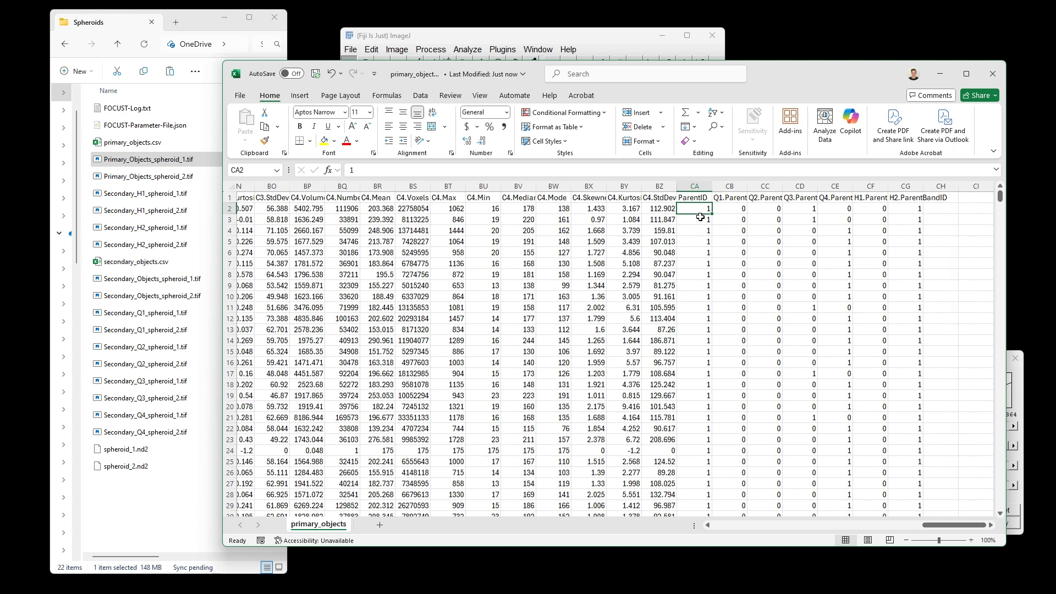
double_click(782, 185)
double_click(747, 186)
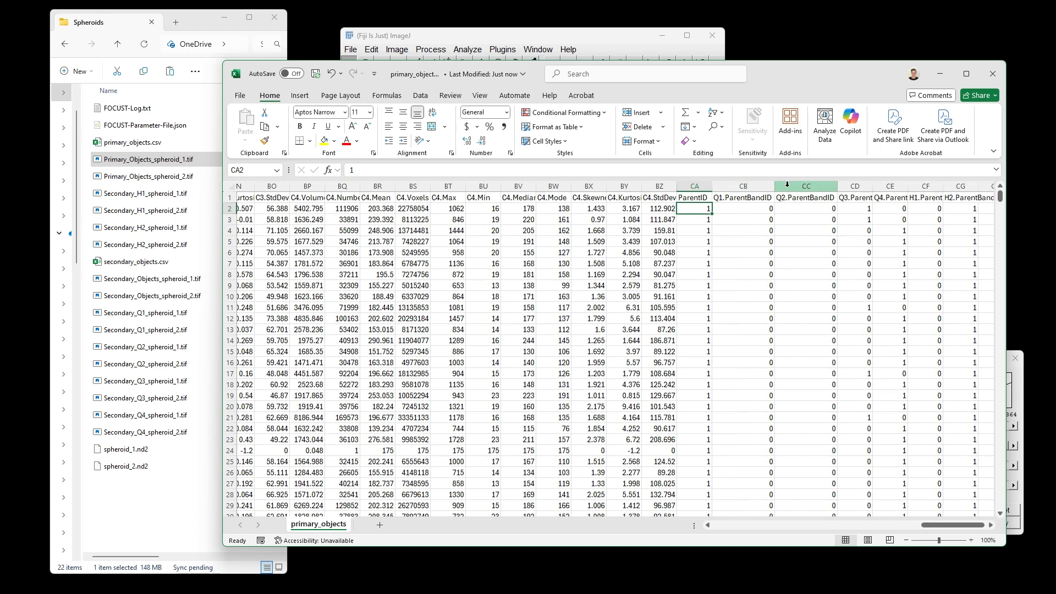
double_click(875, 186)
double_click(936, 186)
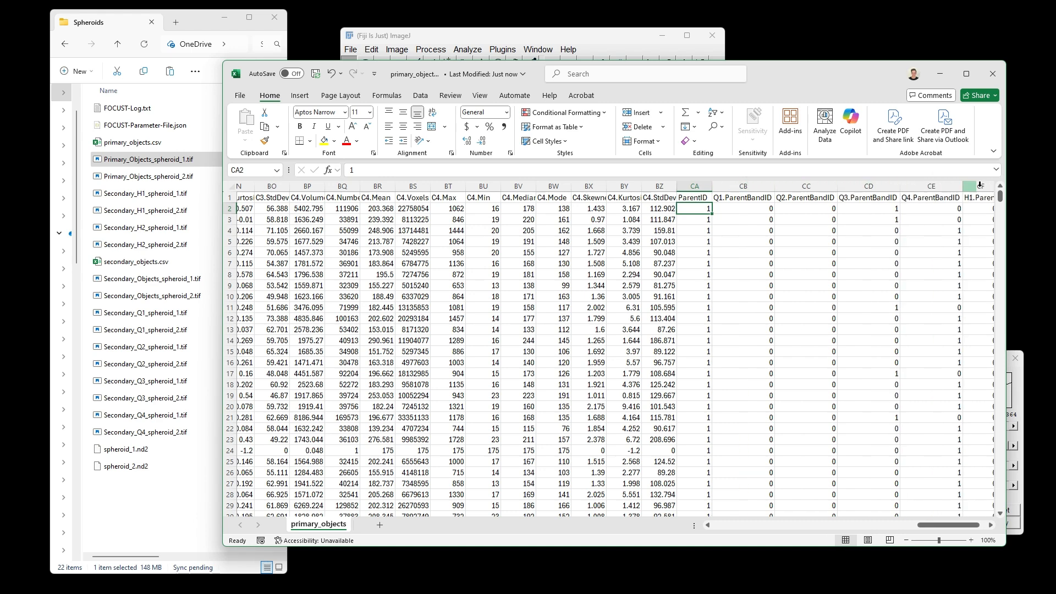
left_click_drag(948, 525, 956, 525)
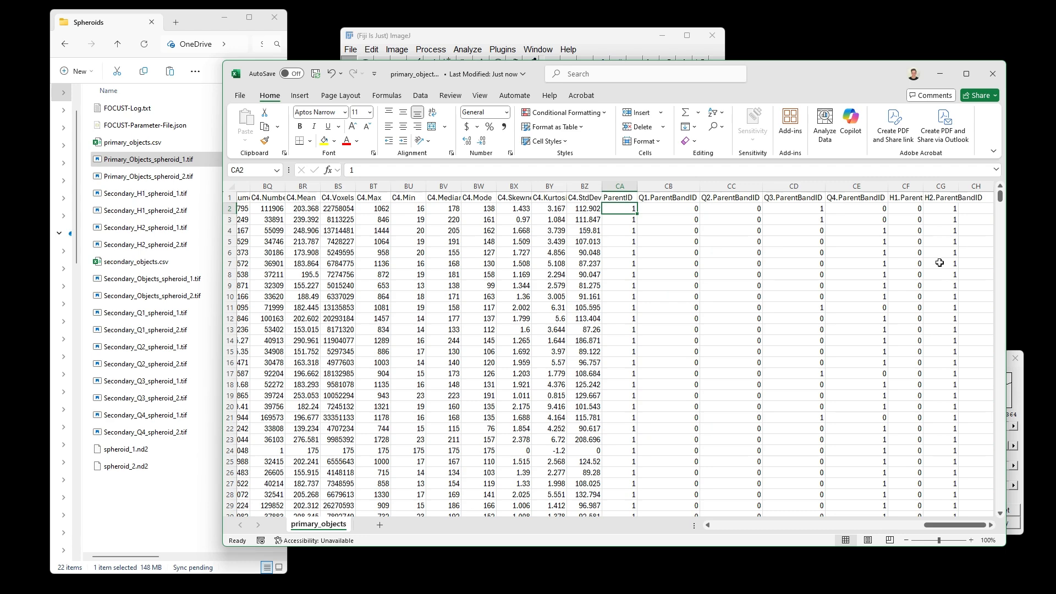
double_click(926, 189)
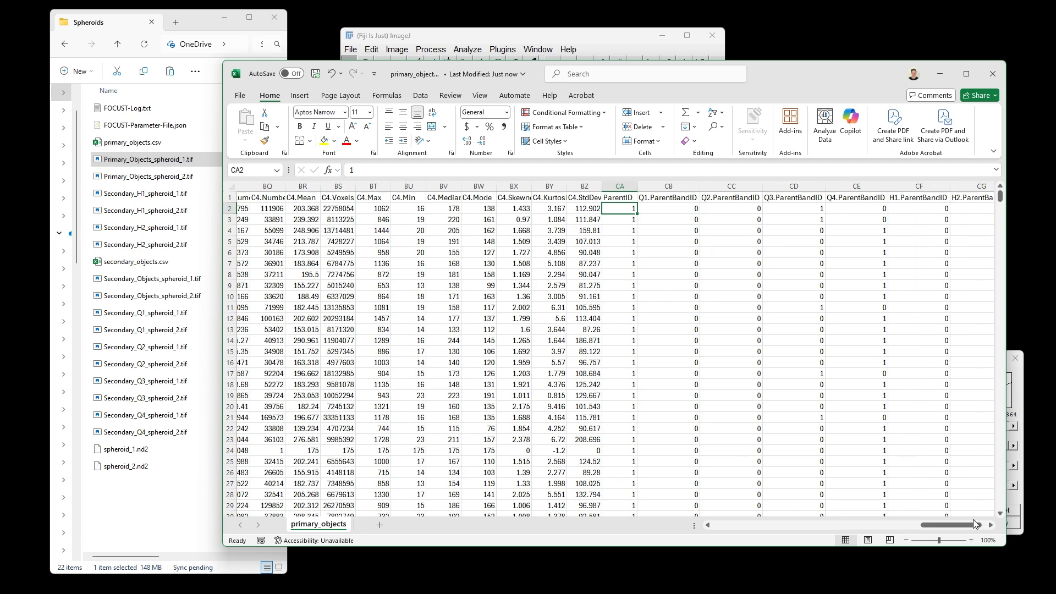
left_click_drag(974, 524, 978, 523)
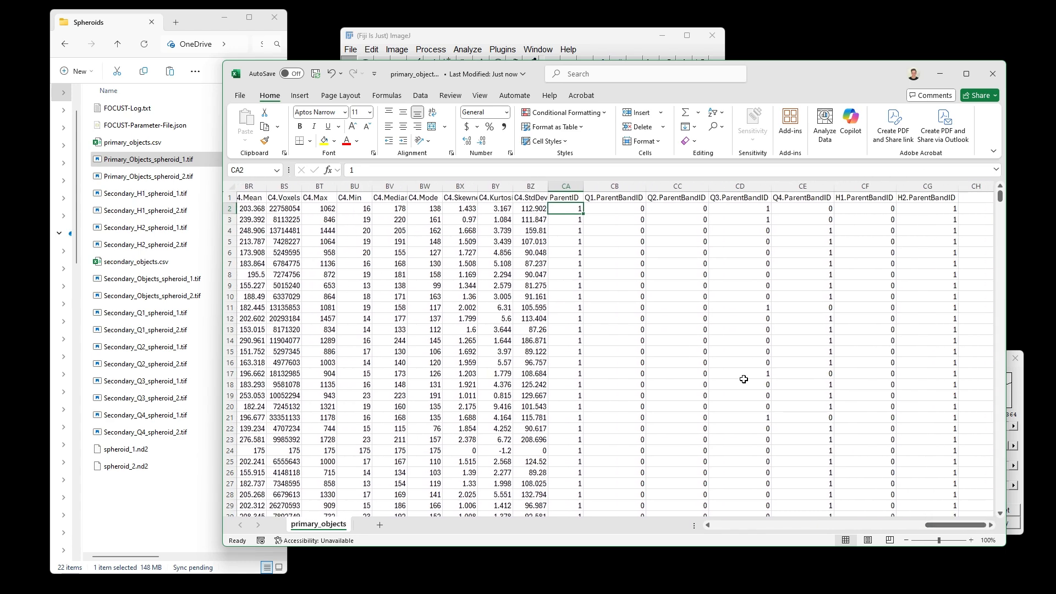
Step: Examine the half-band columns and the first object's Q1, Q2 and Q3 ParentBandID entries
left_click_drag(603, 199, 930, 210)
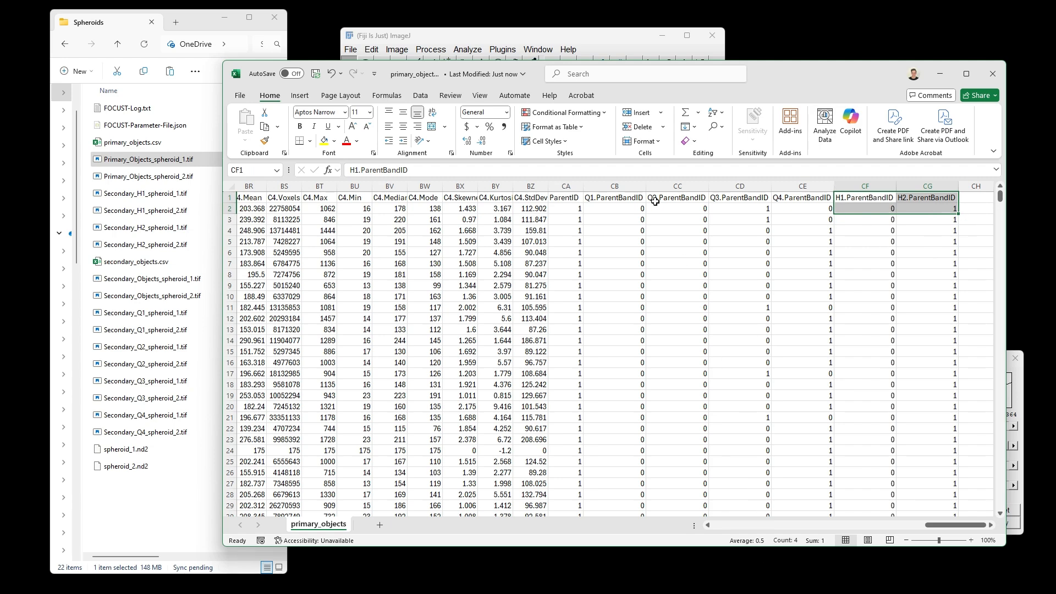
left_click(601, 197)
left_click(626, 211)
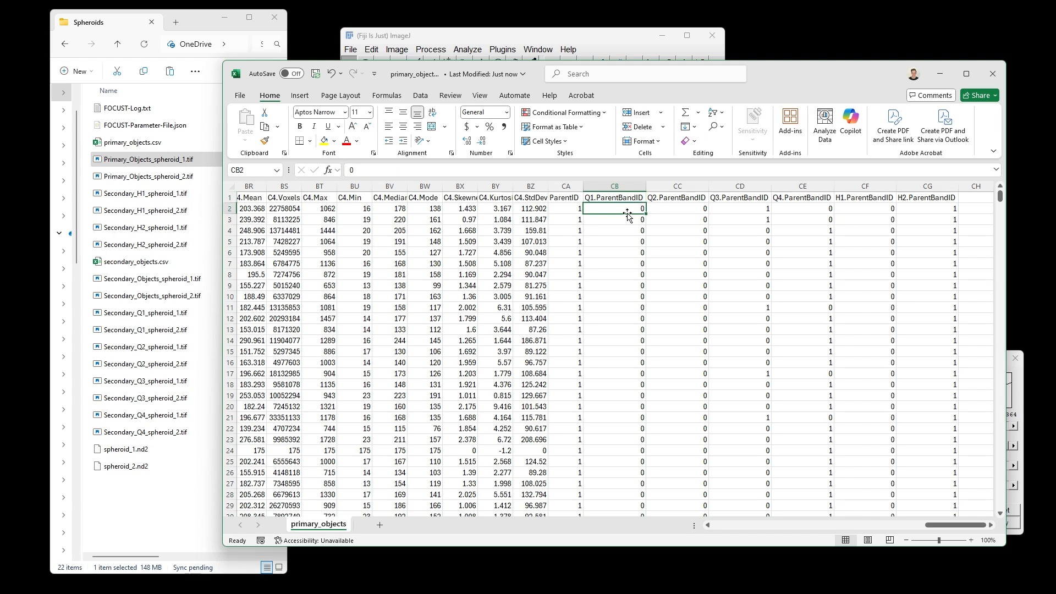
left_click(670, 213)
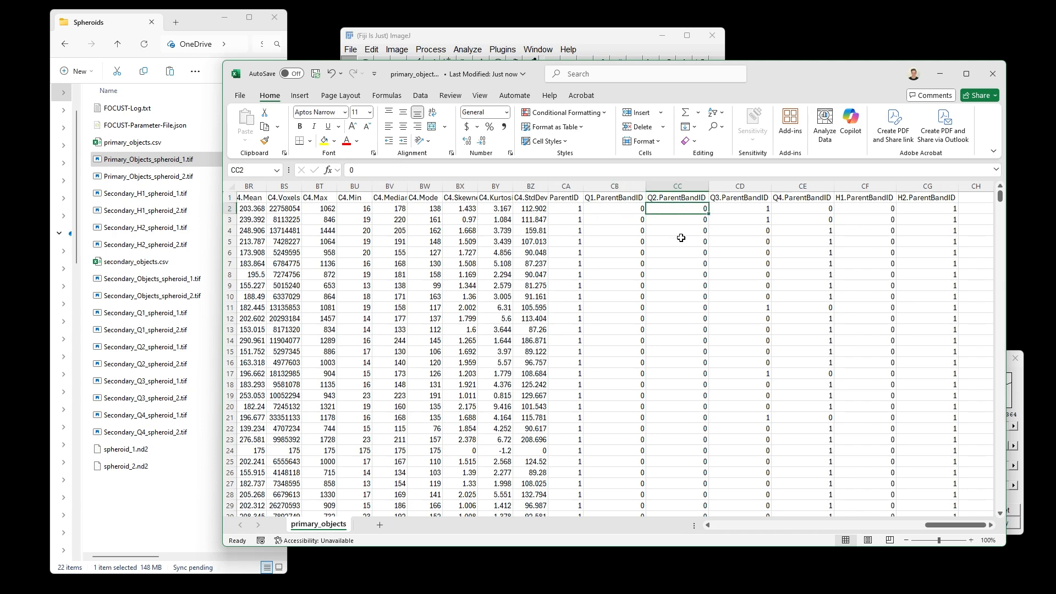
left_click(734, 199)
left_click(733, 209)
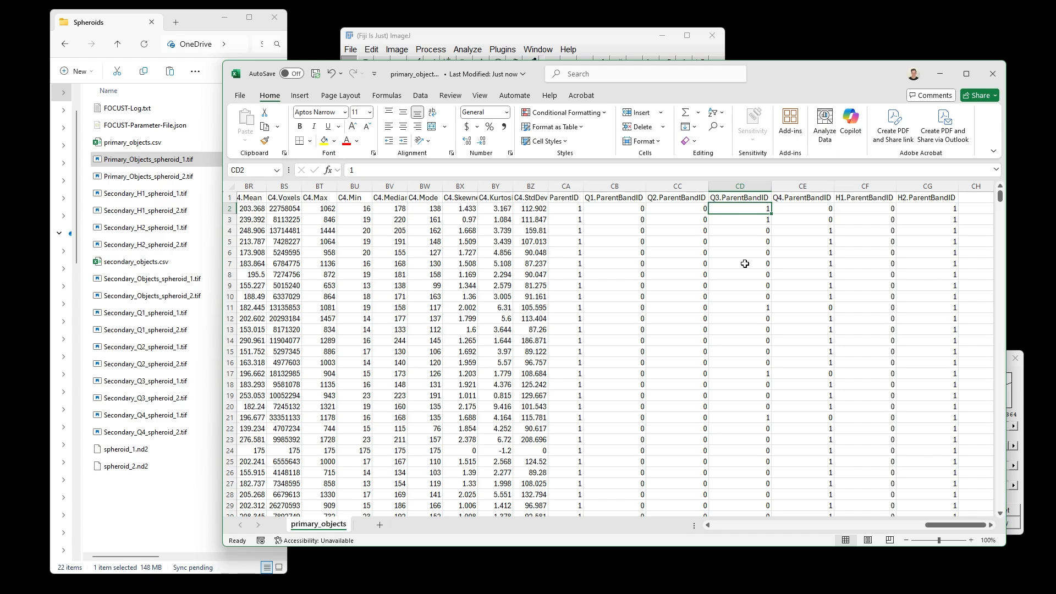
Step: Match the first object's Label with its Q3, Q4, H1 and H2 ParentBandID entries to see which bands contain it
left_click_drag(938, 525, 684, 504)
left_click(381, 208)
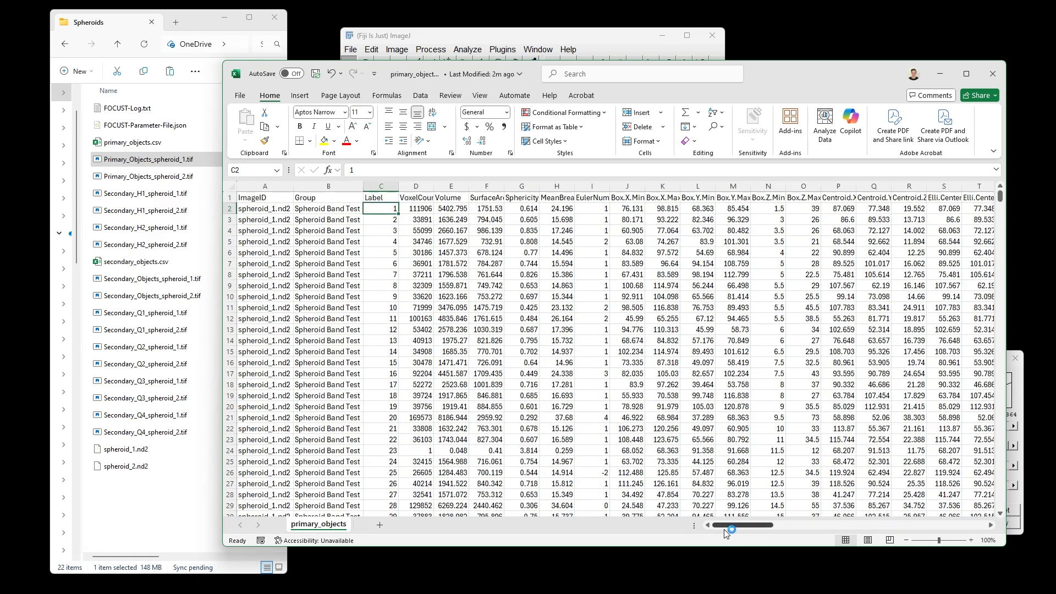
left_click_drag(729, 529, 942, 522)
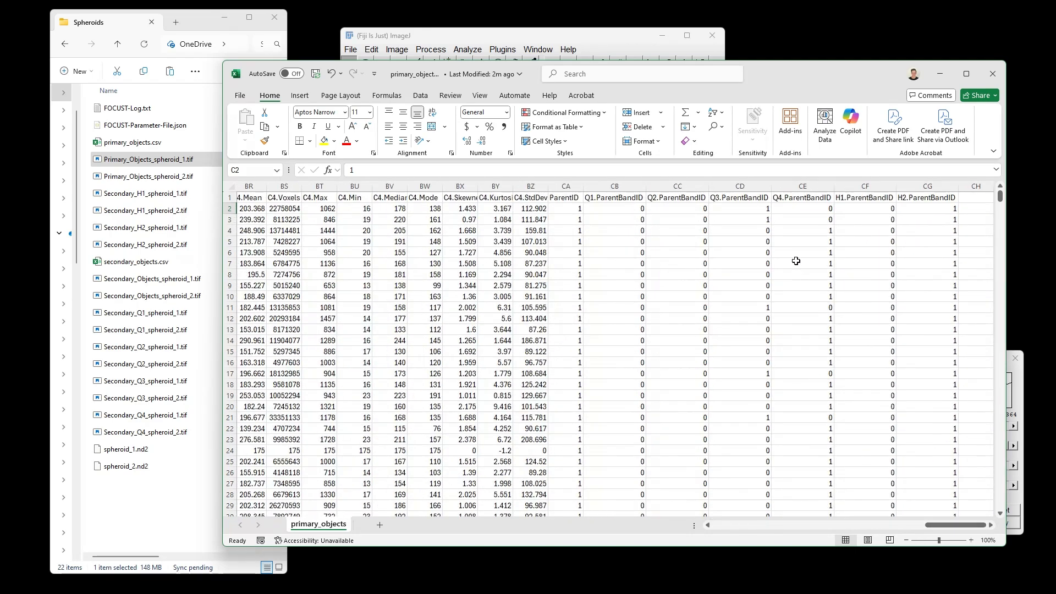
left_click(732, 209)
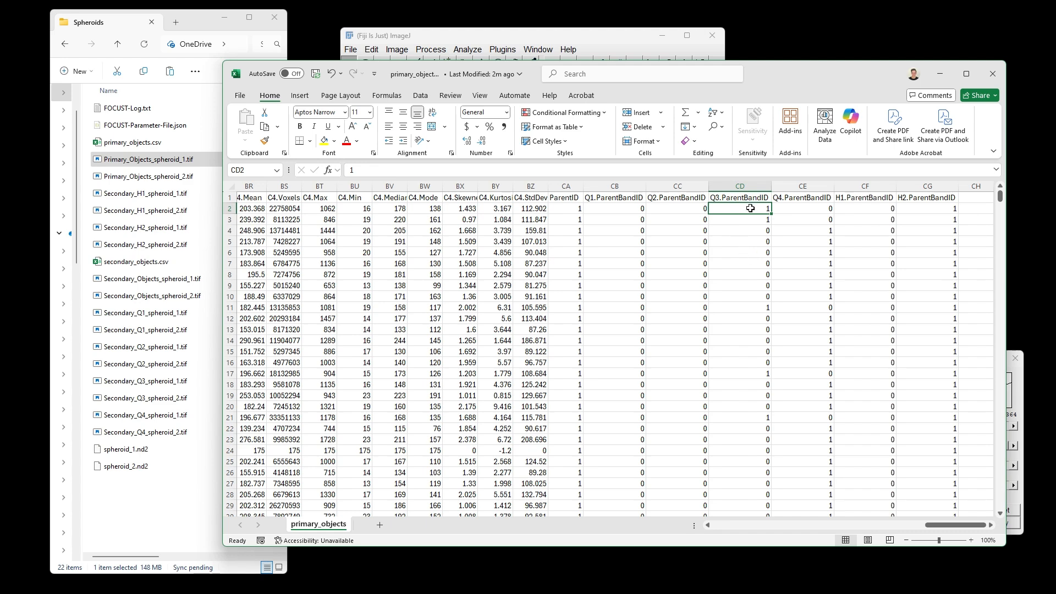
left_click_drag(745, 196, 814, 209)
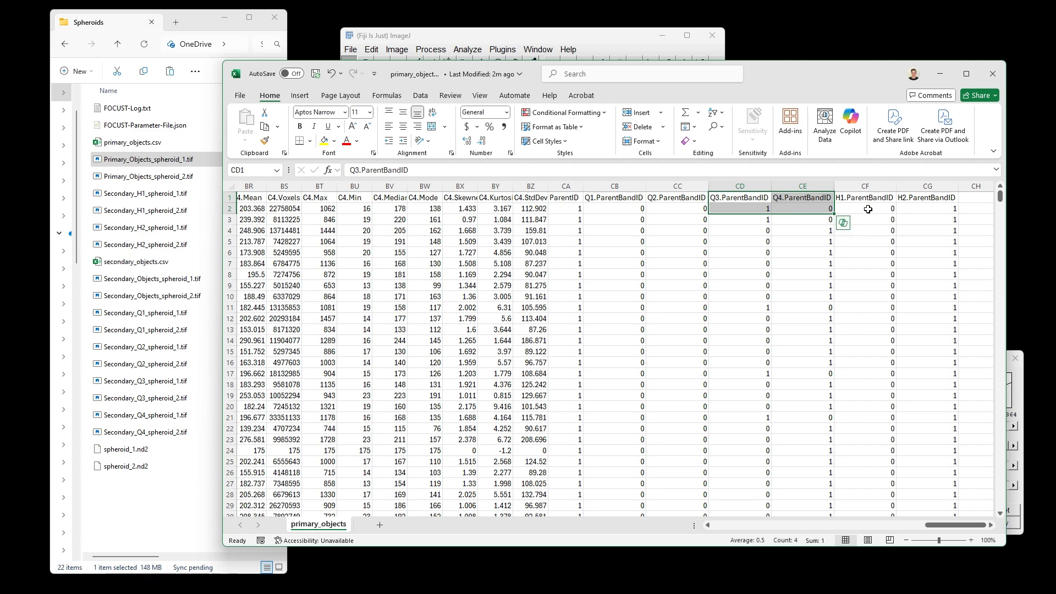
left_click(866, 198)
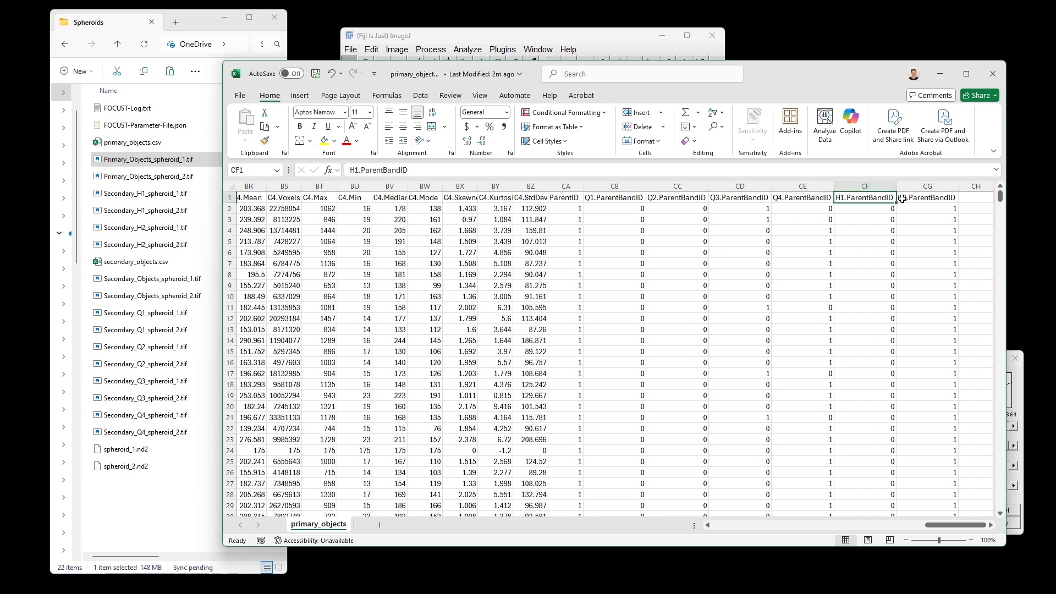
left_click(902, 199)
left_click(893, 210)
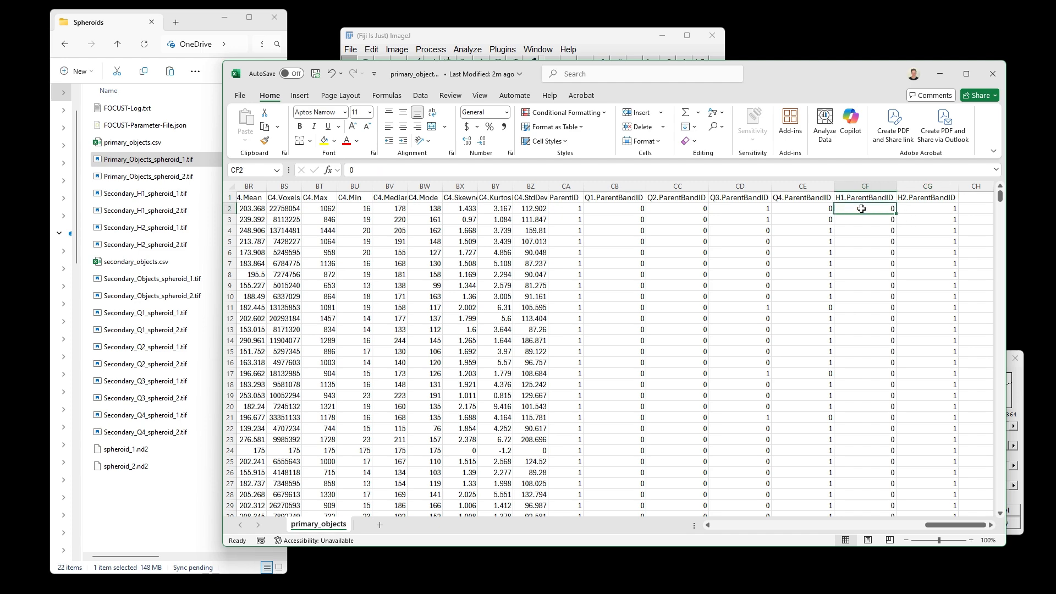
Step: Compare the first object's H2, Q4 and Q3 ParentBandID entries in the primary objects table
left_click(933, 212)
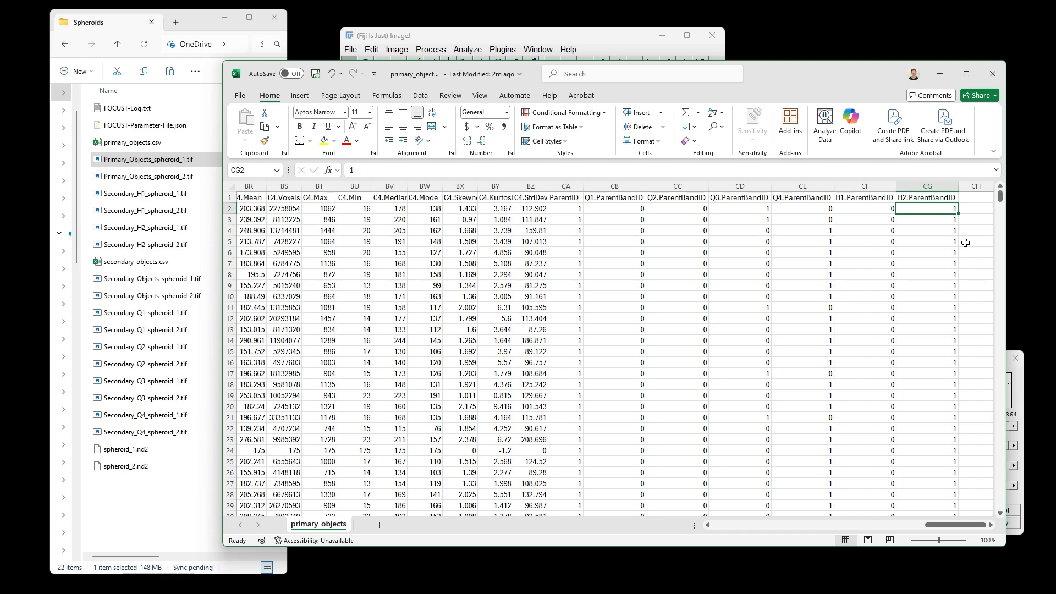
left_click(820, 207)
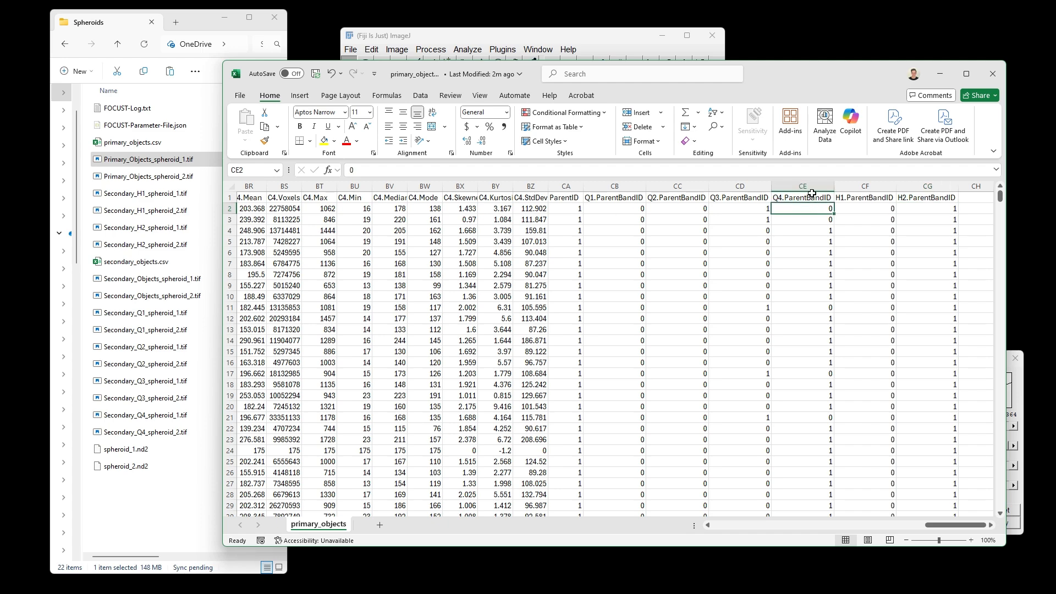
left_click(738, 208)
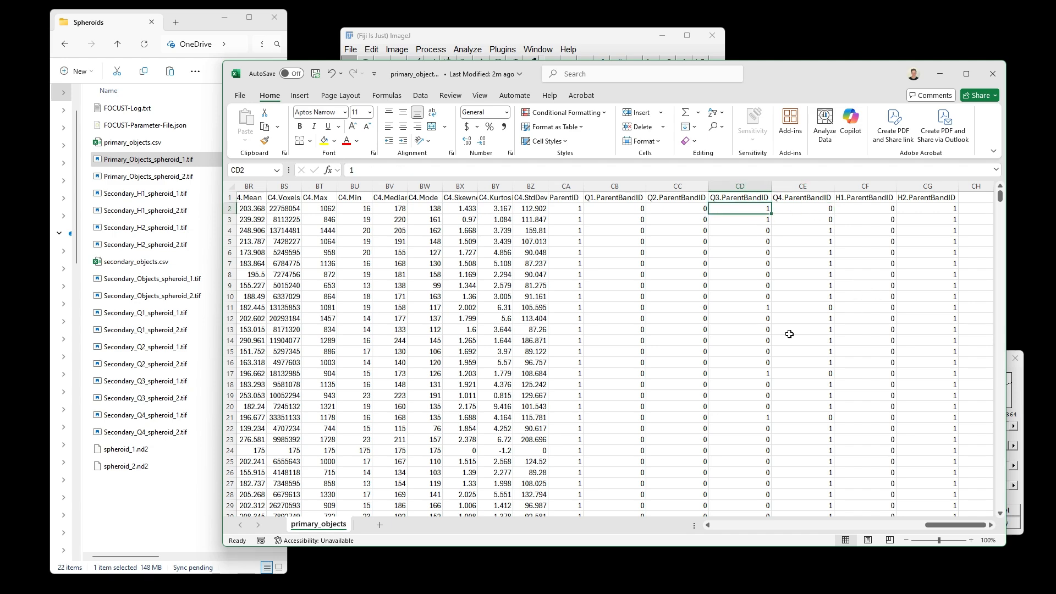
Step: Close primary_objects.csv without saving the changes and open secondary_objects.csv from the Spheroids folder
left_click(993, 74)
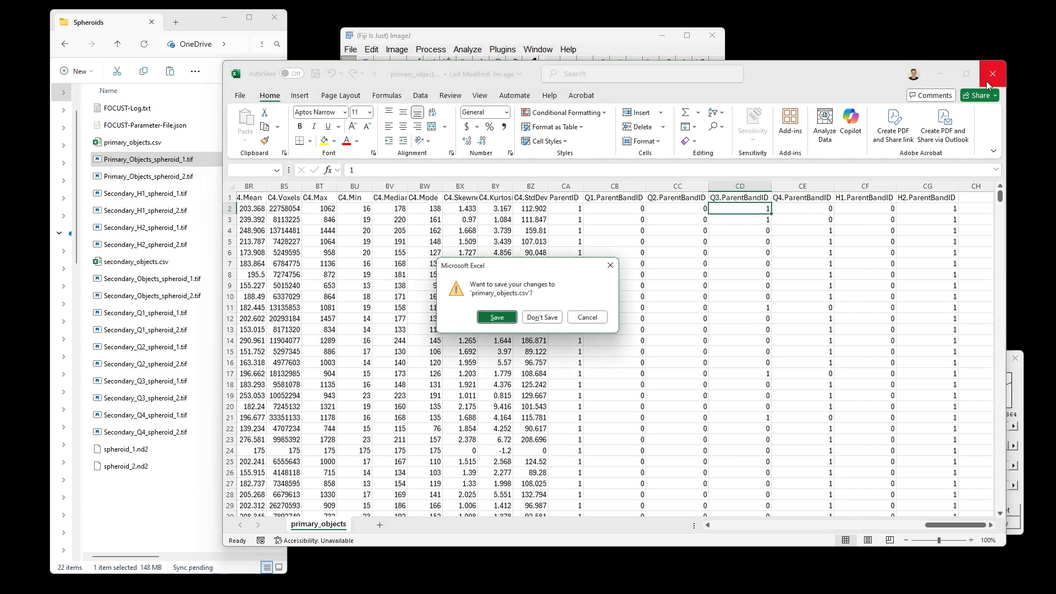
left_click(553, 318)
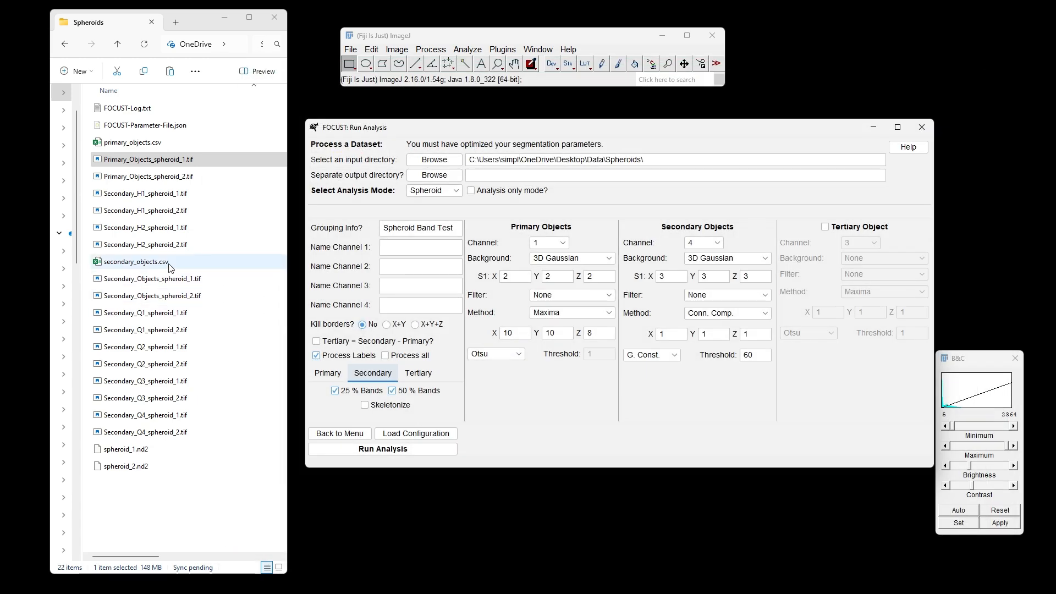
left_click(169, 263)
double_click(169, 264)
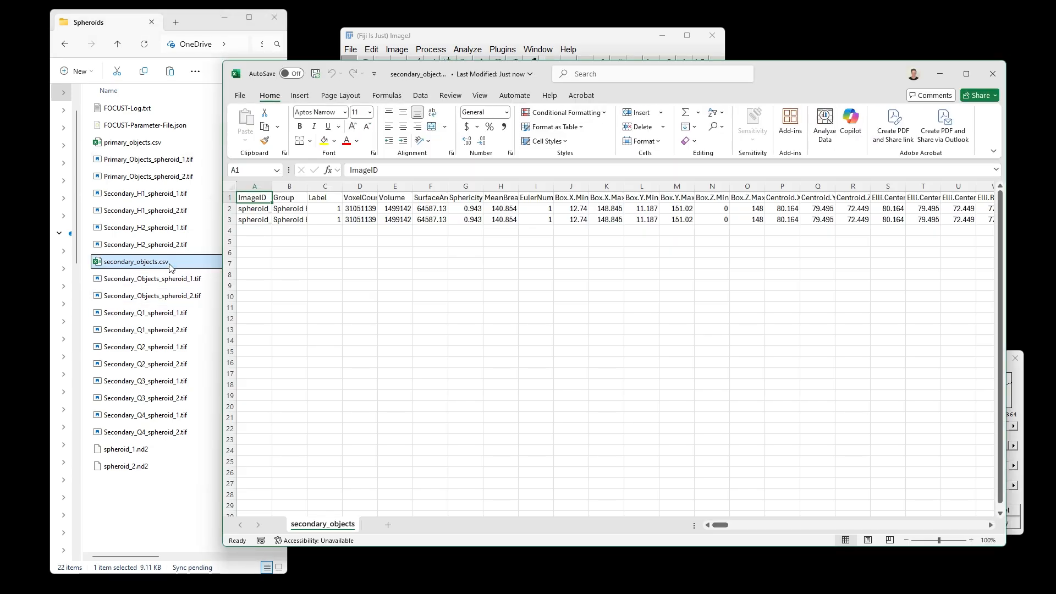
Step: Widen the ImageID and Group columns of the secondary objects table to fit their contents
double_click(272, 186)
left_click(346, 318)
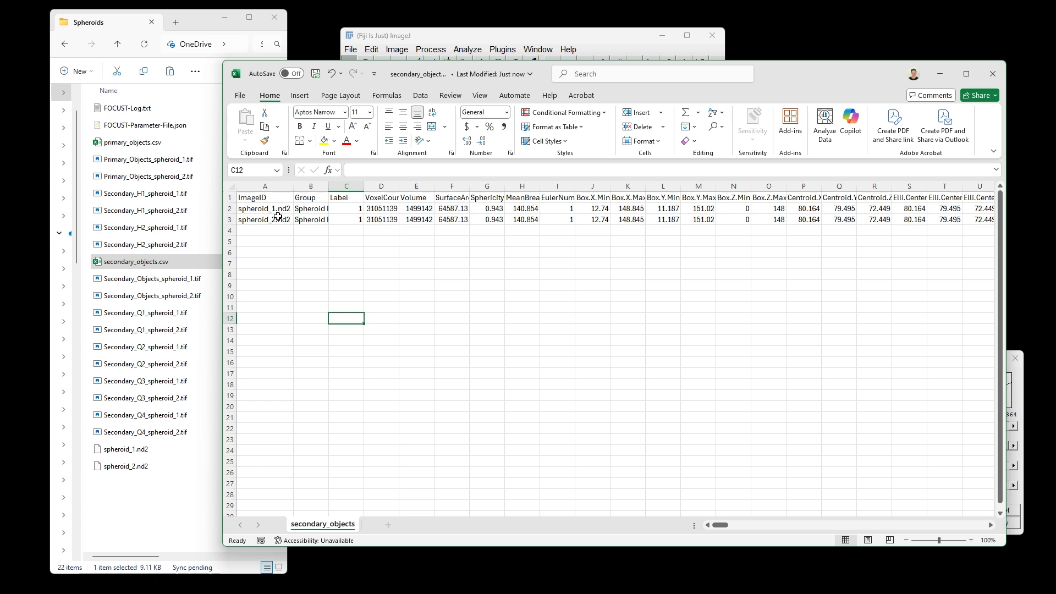
double_click(328, 186)
left_click(380, 263)
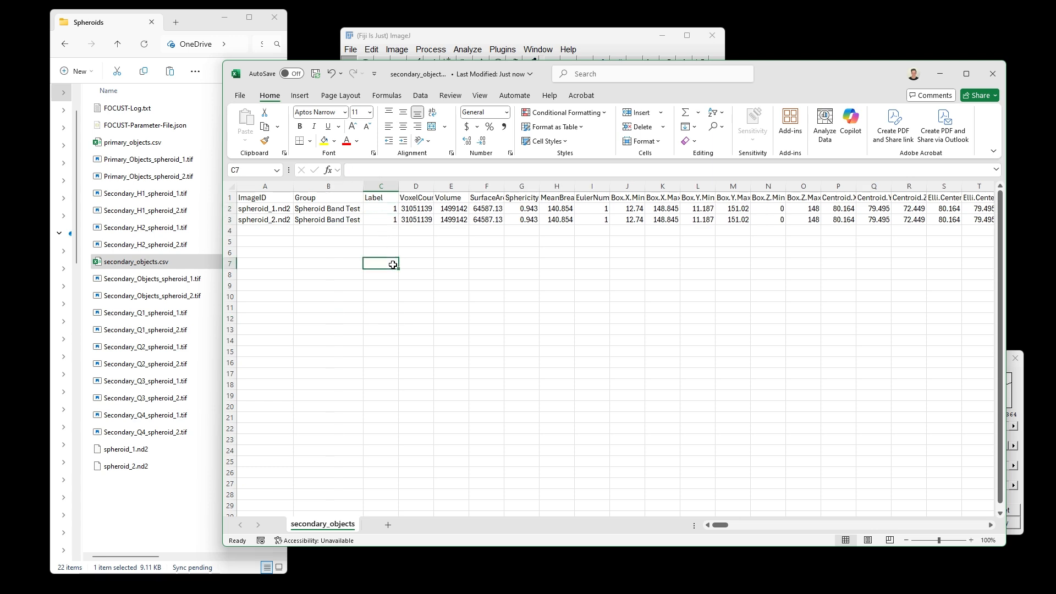
Step: Examine the ImageID and Volume entries of both spheroids and the first spheroid's voxel count
left_click(262, 209)
left_click(262, 220)
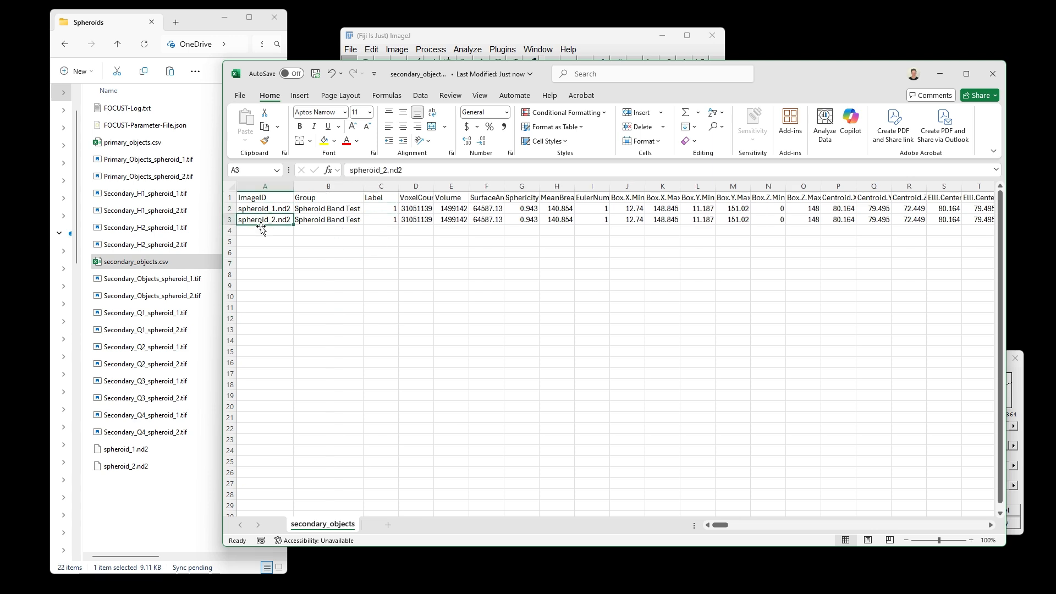
left_click(446, 200)
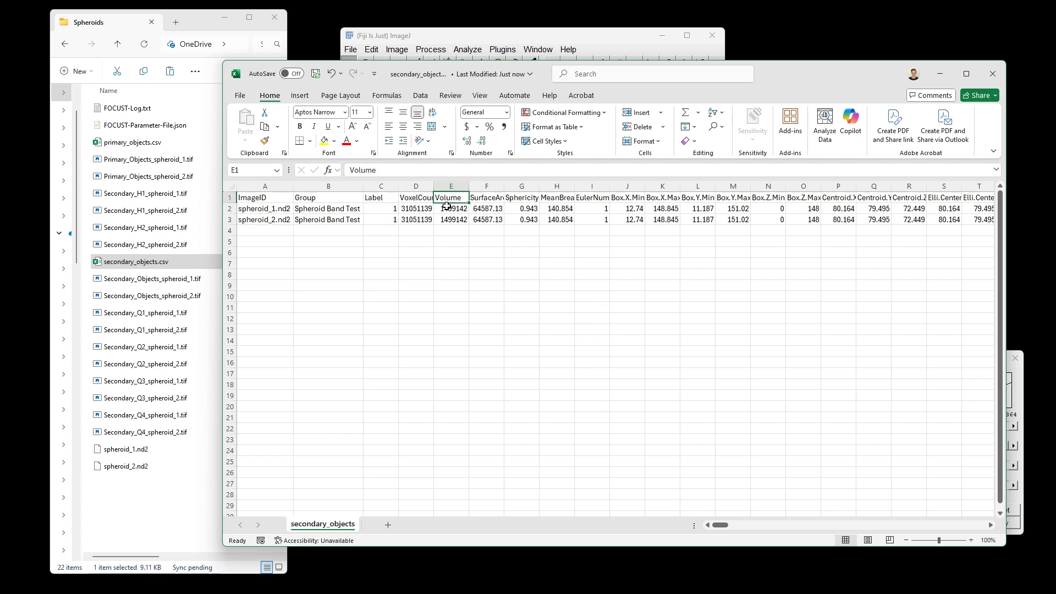
left_click_drag(448, 208, 452, 220)
left_click(407, 211)
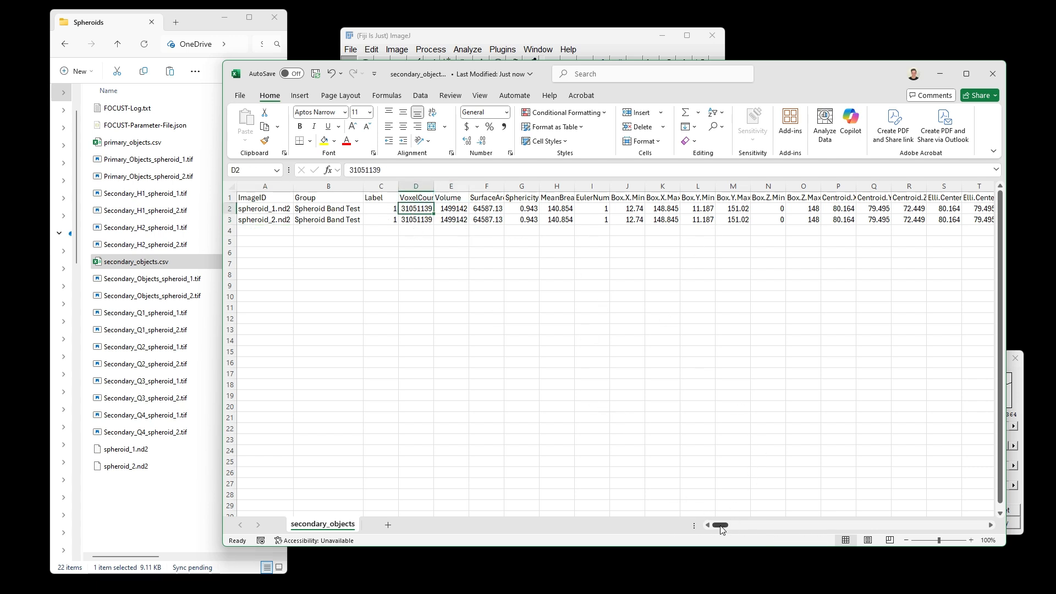
Step: Examine the Q1 channel 1 Volume and NumberOfVoxels headings and the Q3 channel 1 Median and Max headings
left_click_drag(720, 525, 776, 526)
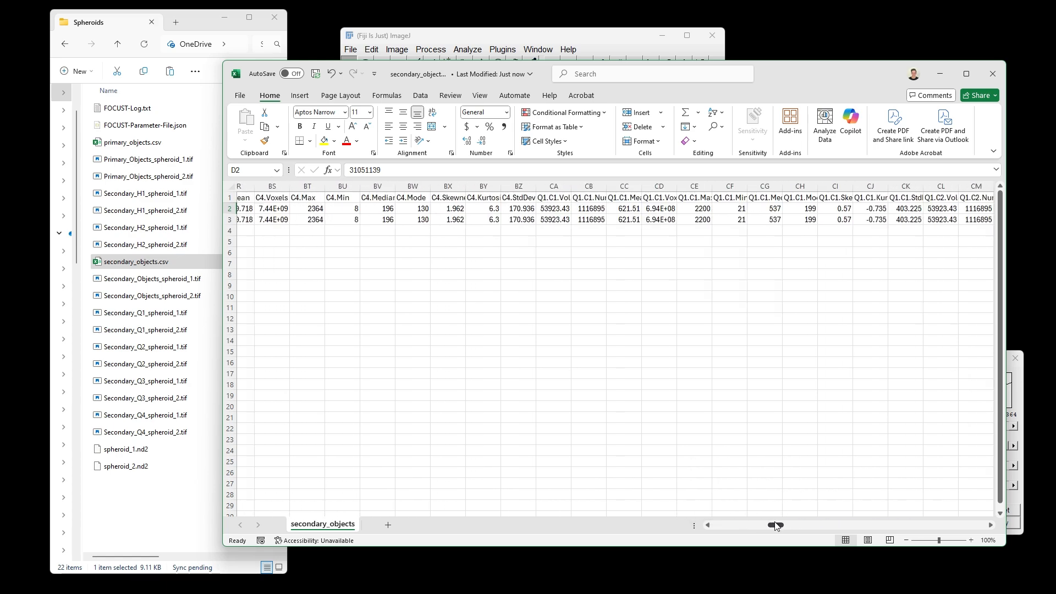
left_click(550, 198)
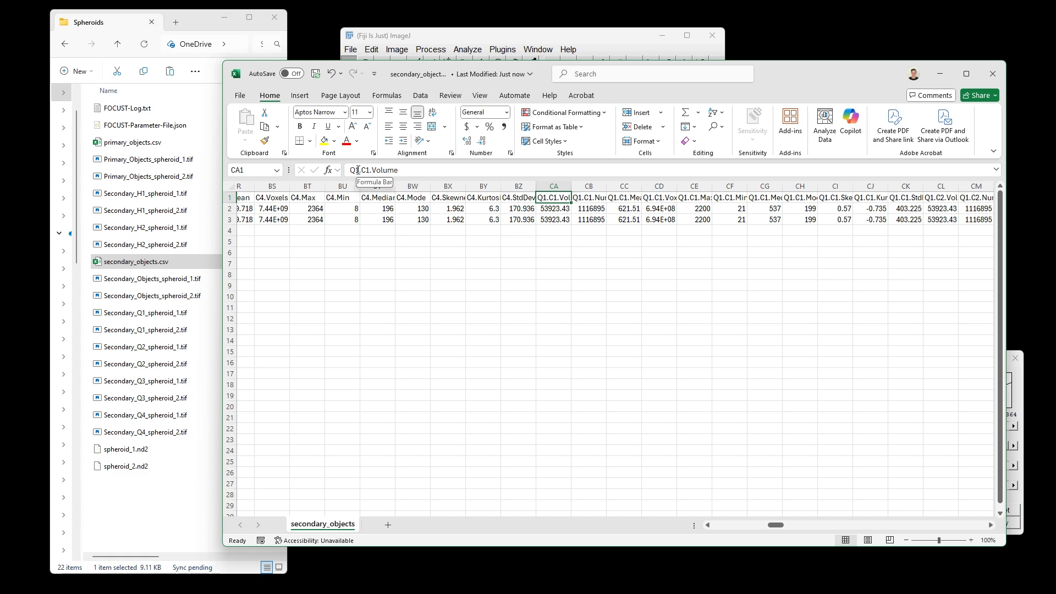
left_click(577, 197)
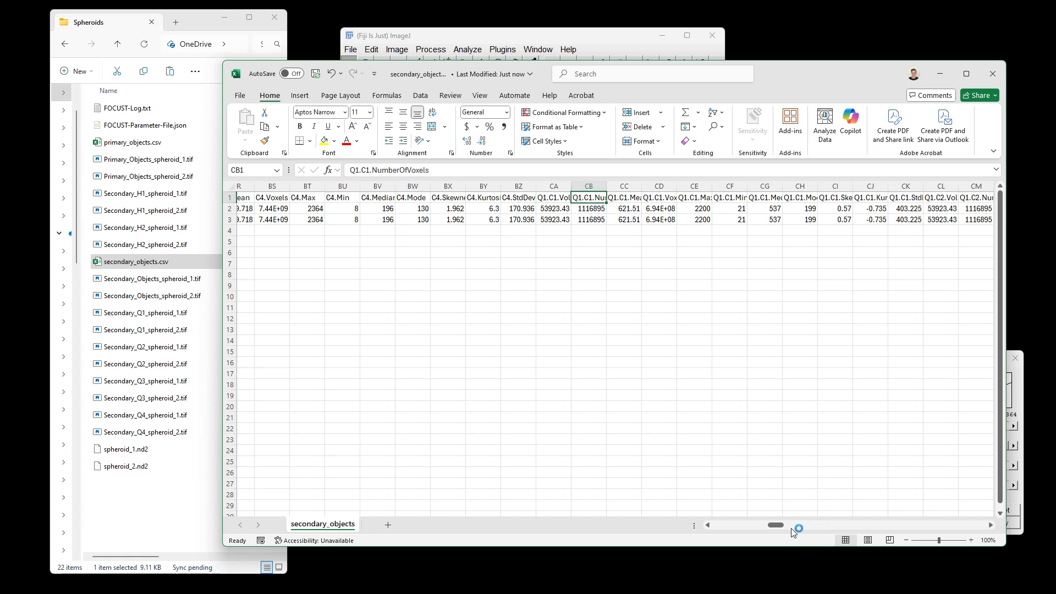
left_click_drag(782, 526, 862, 542)
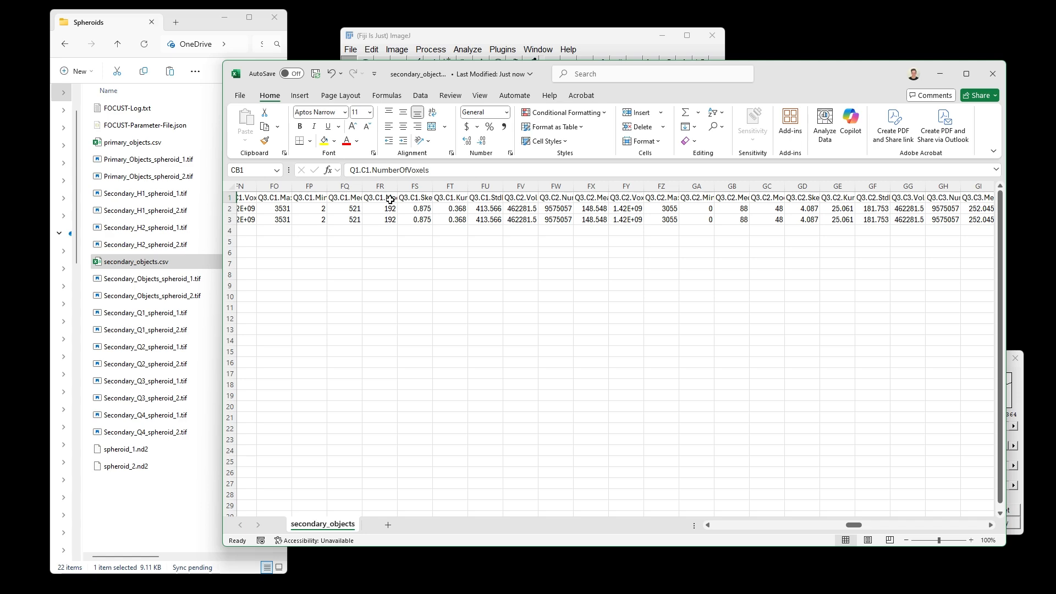
left_click(343, 198)
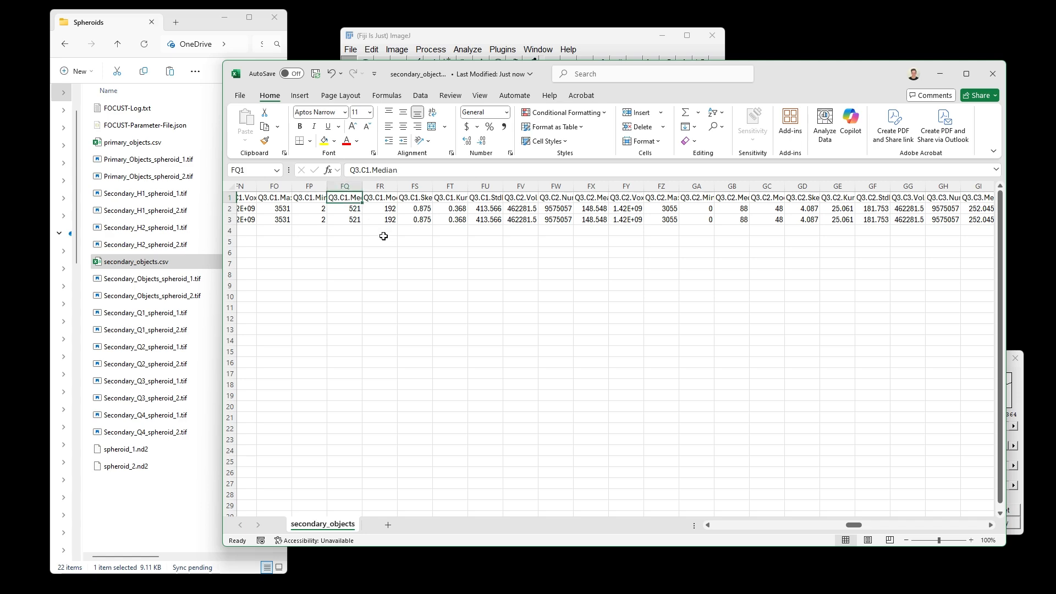
left_click(264, 199)
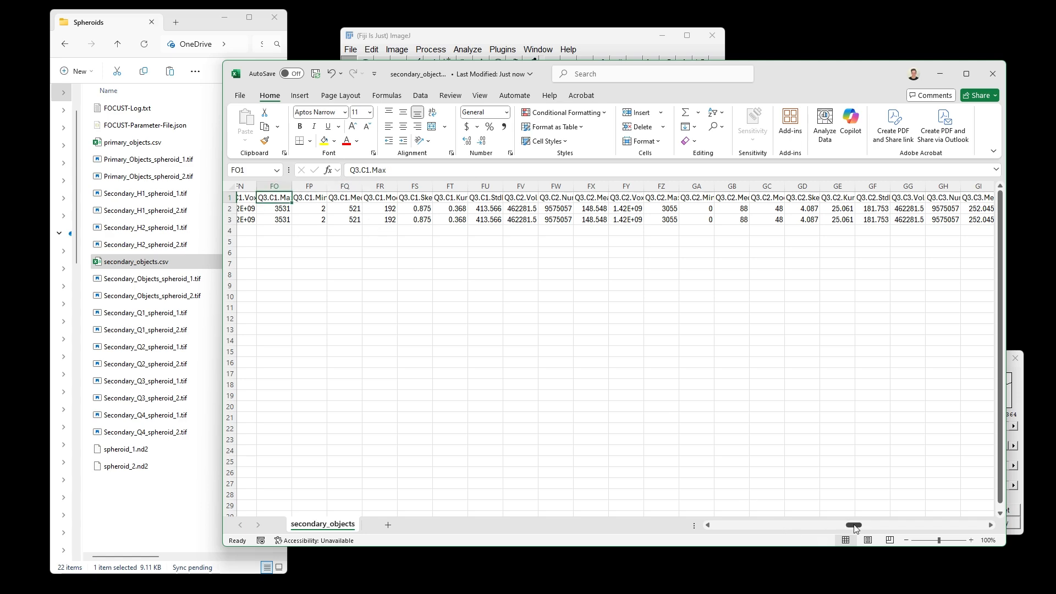
Step: Examine the Q4 channel 1 NumberOfVoxels and Mean headings and the first spheroid's Q4.C1.Mean entry
left_click_drag(853, 526, 886, 534)
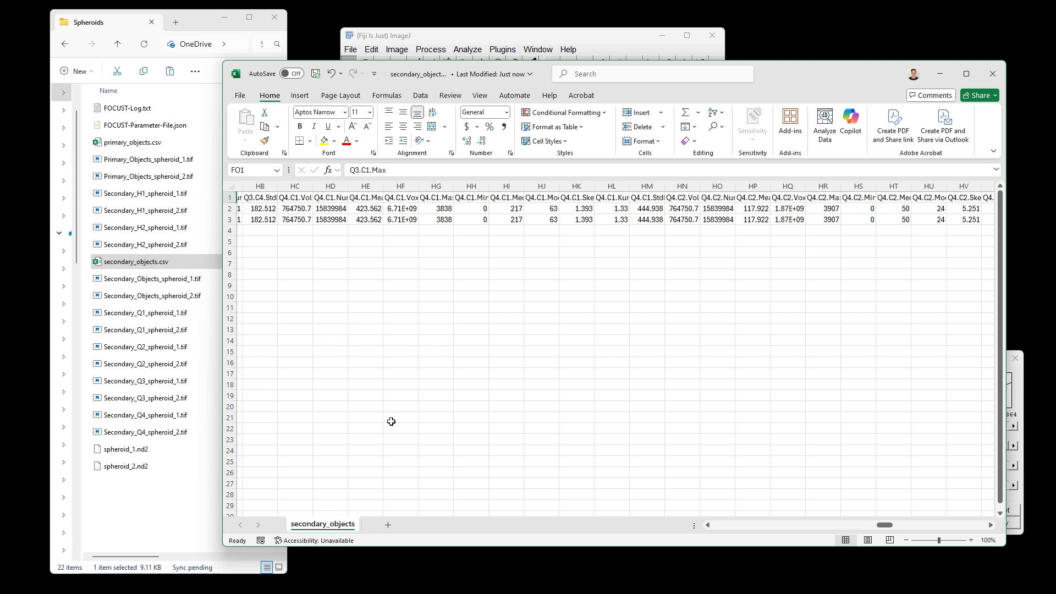
left_click(328, 199)
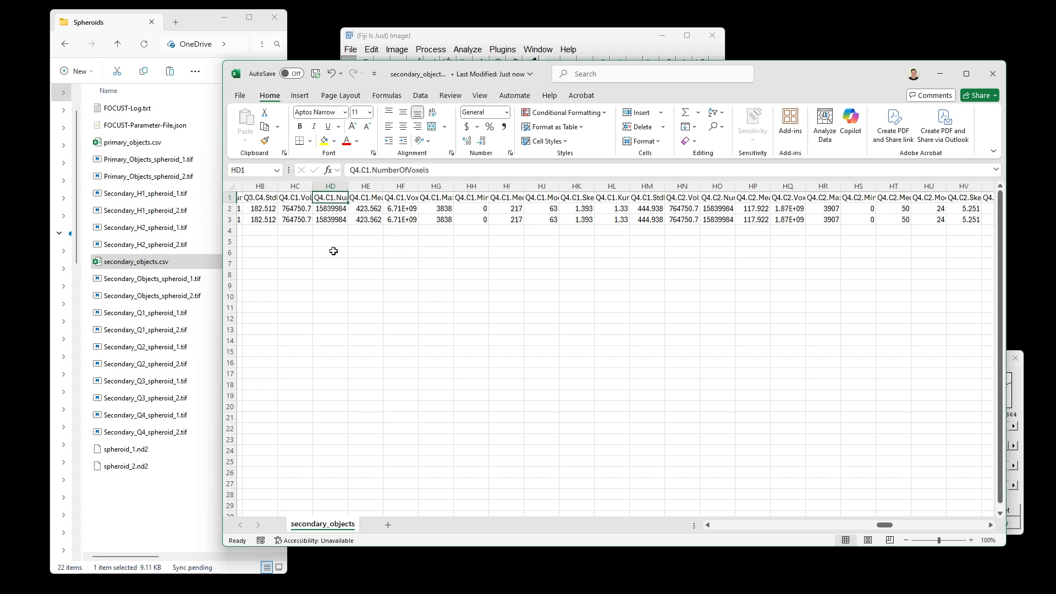
left_click(367, 199)
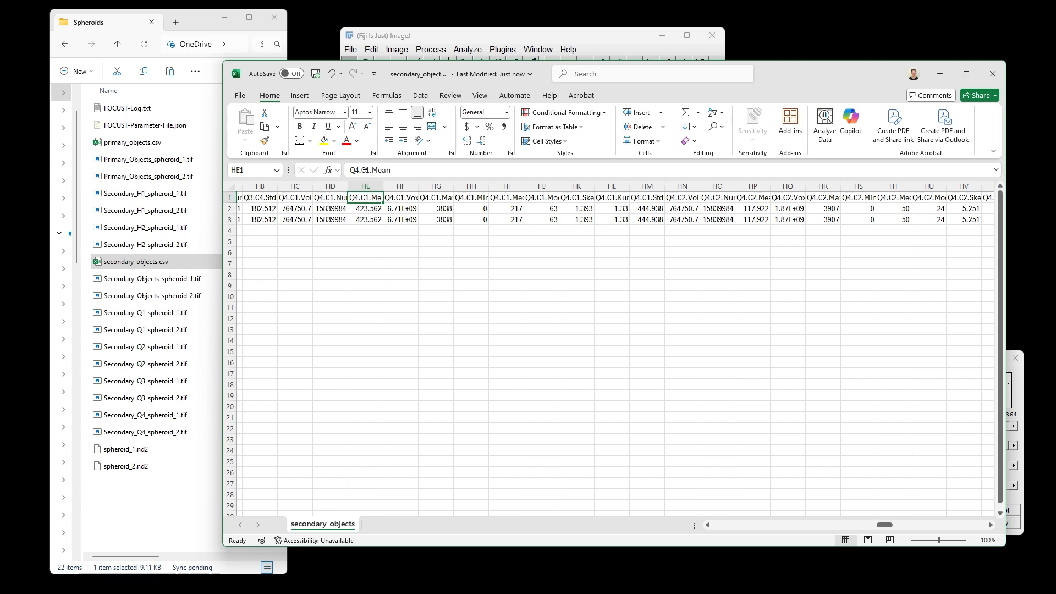
left_click(366, 210)
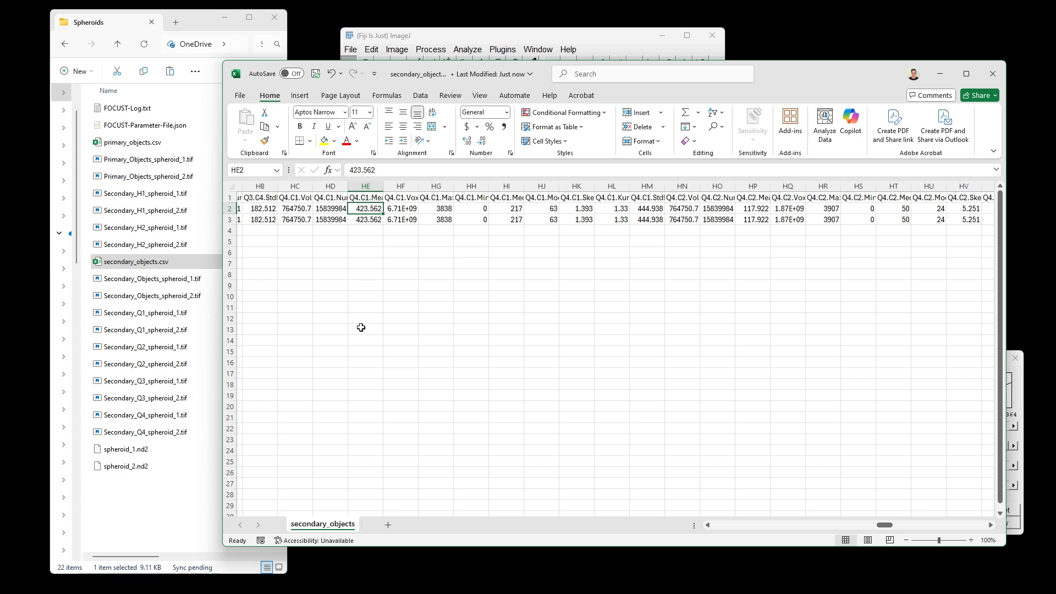
left_click(366, 199)
left_click(355, 171)
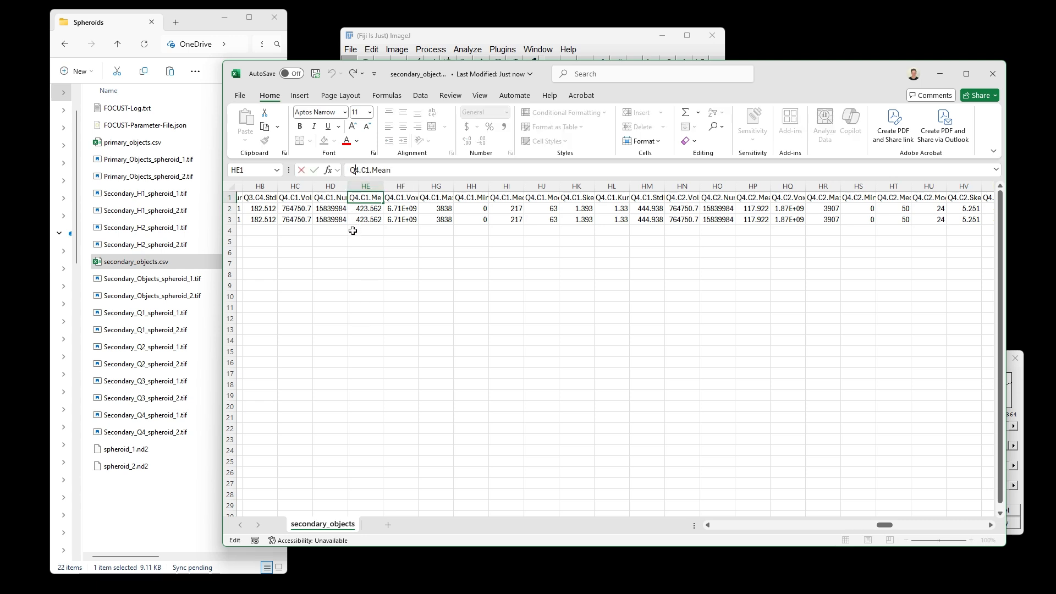
left_click(399, 231)
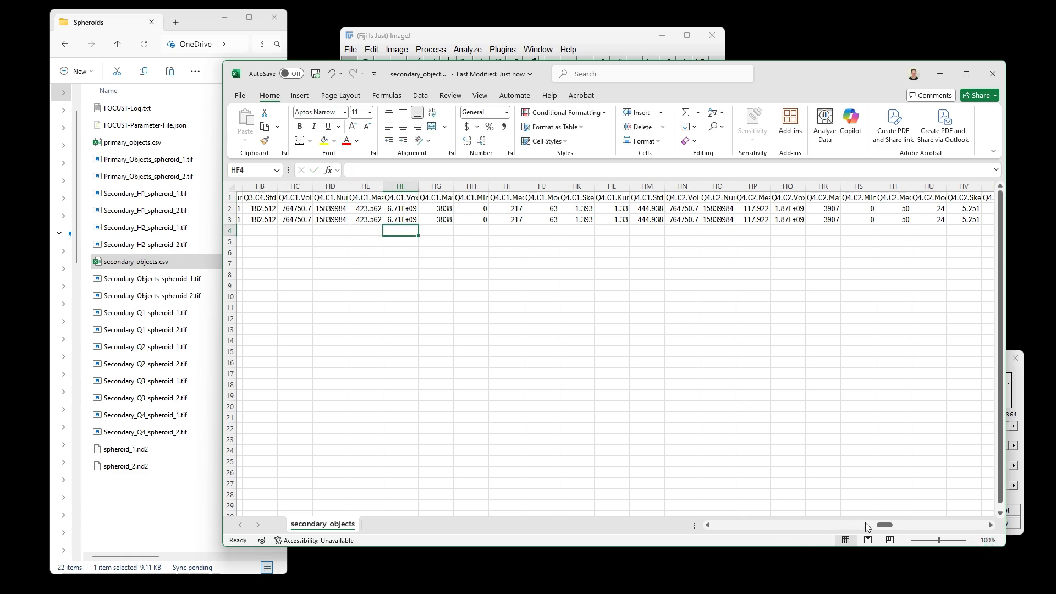
Step: Look through the H1 and H2 band measurements as far as the NumberOfNuclei column
left_click_drag(884, 527, 911, 528)
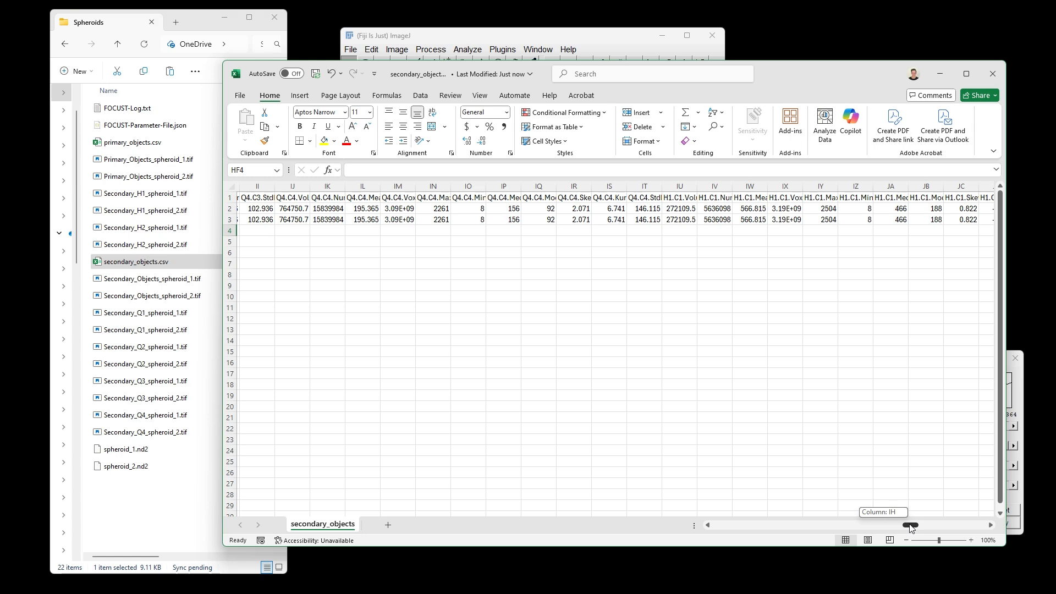
left_click_drag(911, 528, 998, 525)
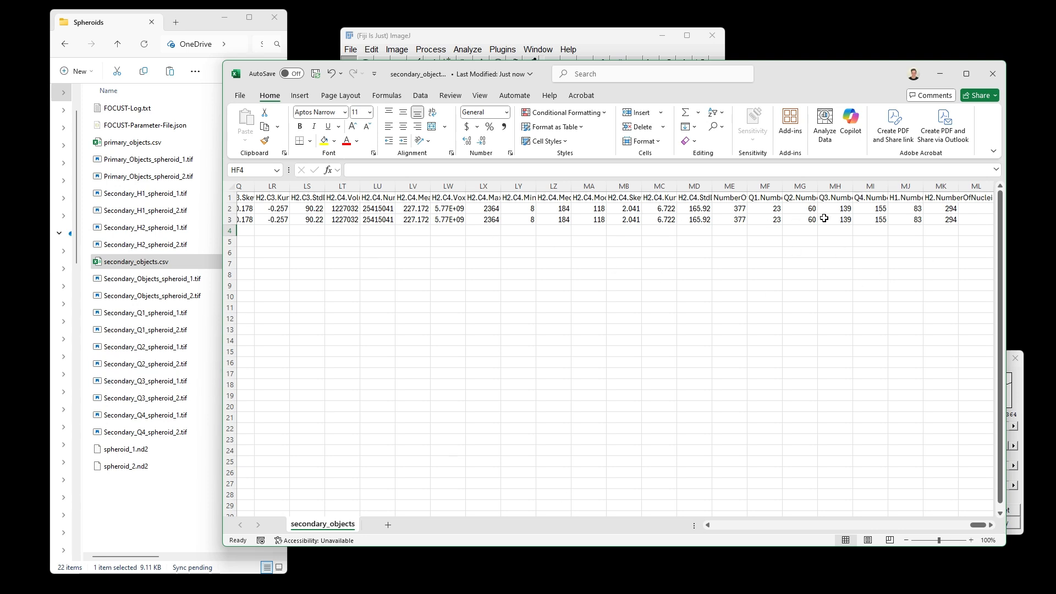
left_click(727, 197)
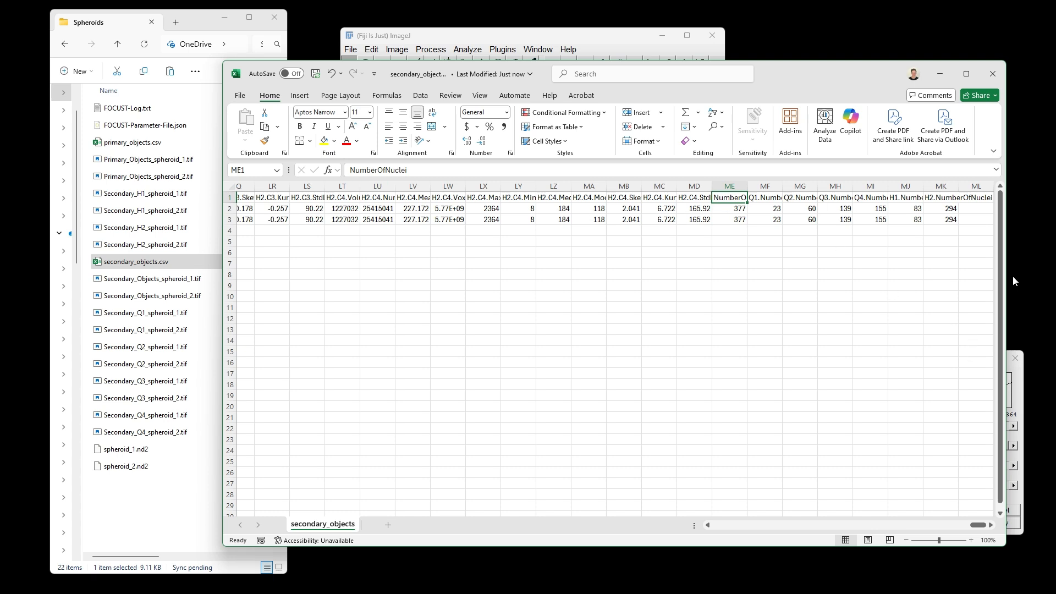
Step: Enlarge the spreadsheet window and widen the overall, Q1 to Q4 and H1 to H2 NumberOfNuclei columns to fit their headings
left_click_drag(821, 78, 684, 91)
left_click_drag(870, 160, 1008, 160)
double_click(610, 199)
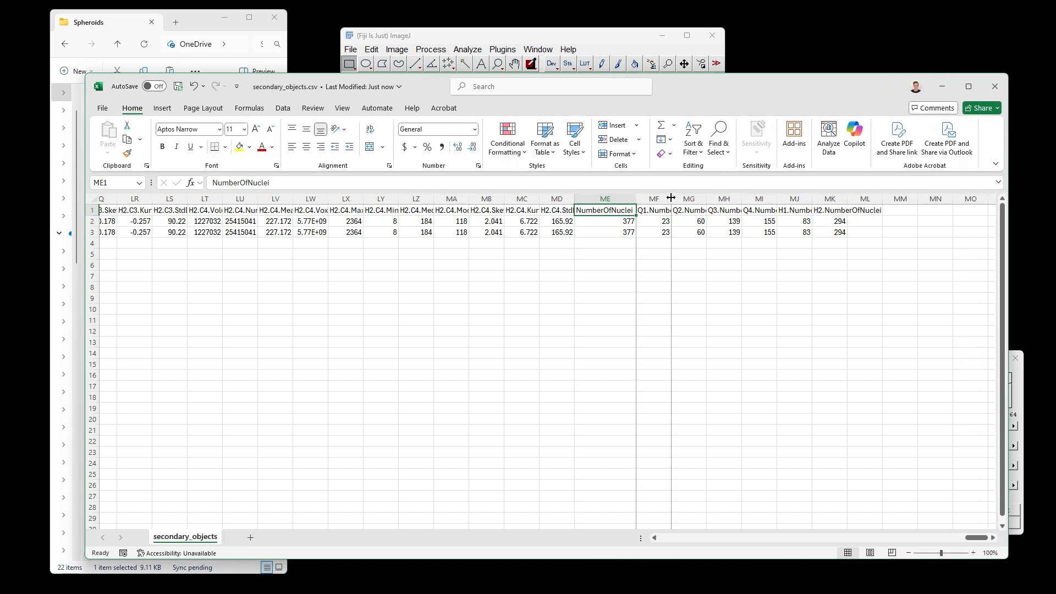
double_click(671, 199)
left_click(605, 199)
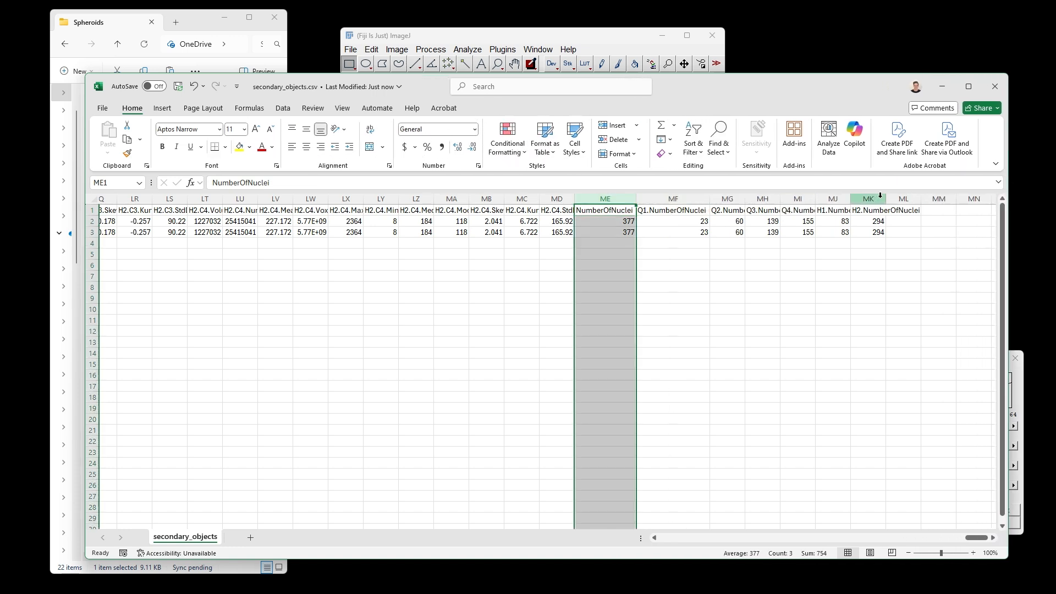
left_click(869, 198, "shift")
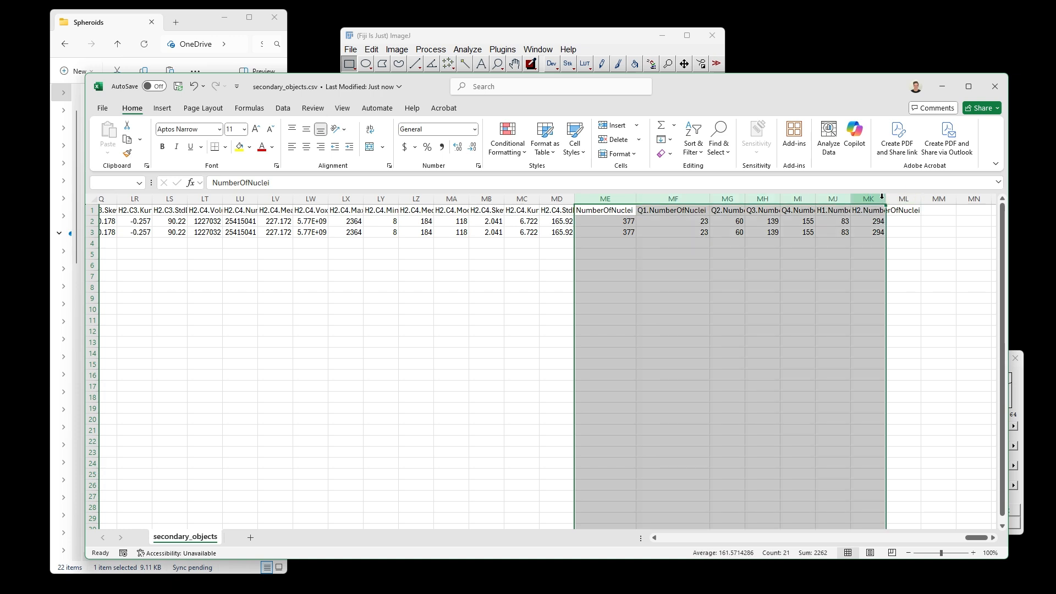
double_click(886, 198)
Step: Compare the first spheroid's total NumberOfNuclei with its counts in the Q1, Q2, Q3 and Q4 bands
left_click(604, 222)
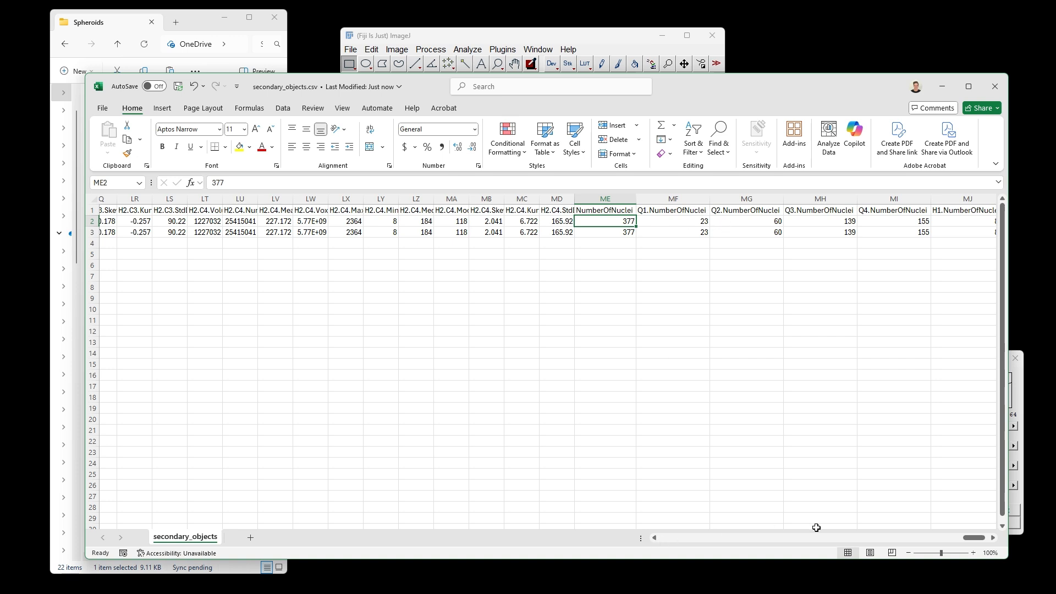
left_click(992, 538)
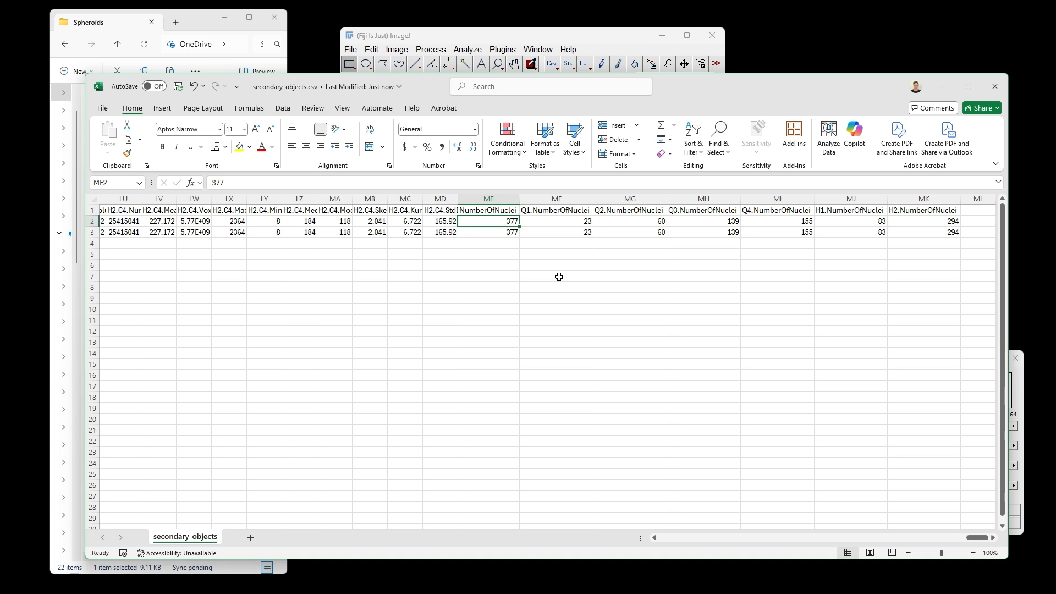
left_click(502, 210)
left_click(500, 222)
left_click(558, 223)
left_click(611, 221)
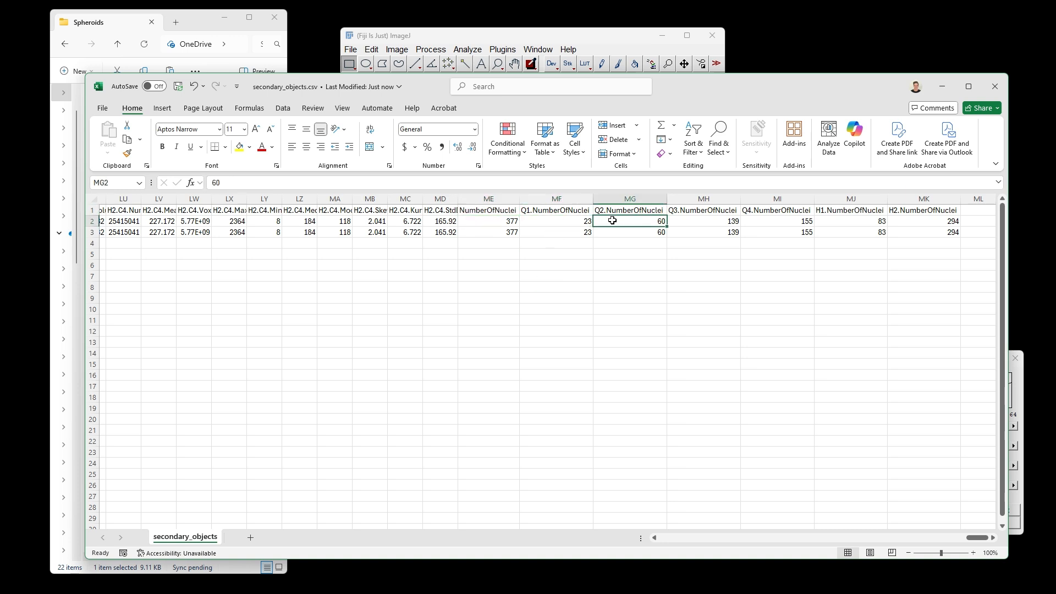
left_click(703, 221)
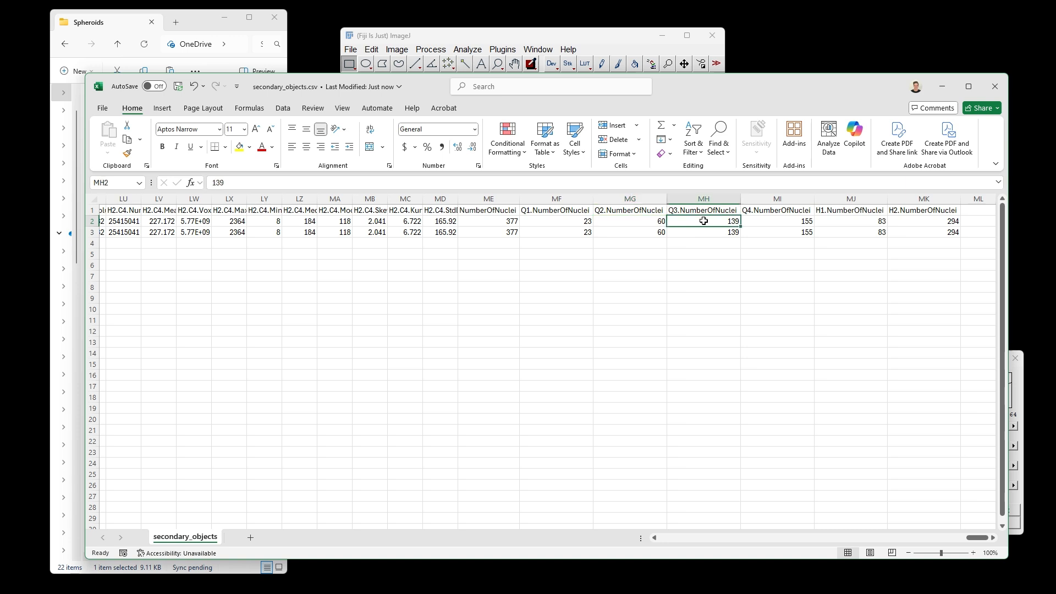
left_click(774, 222)
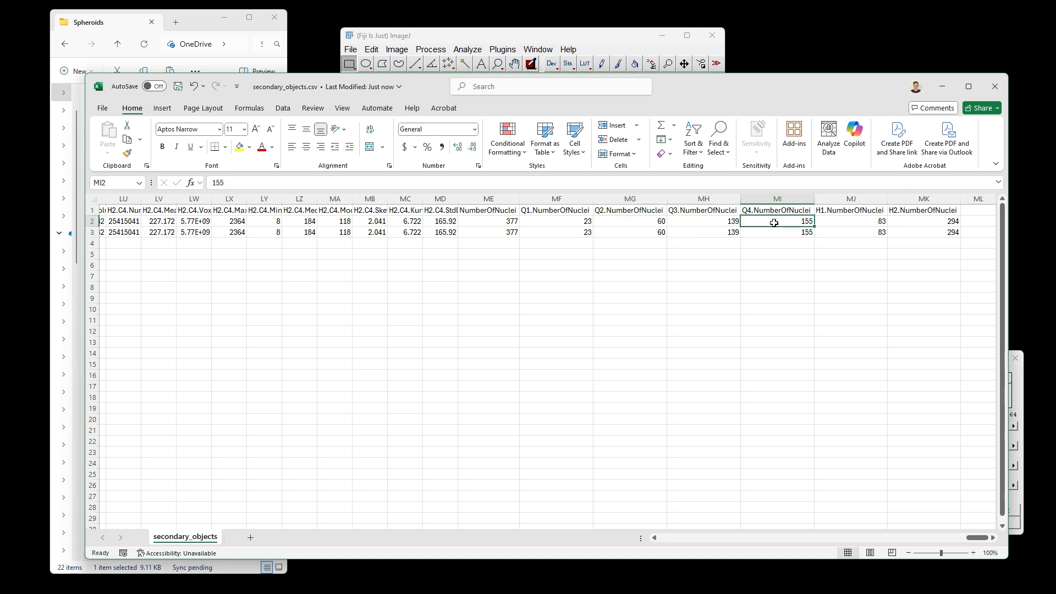
left_click(568, 220)
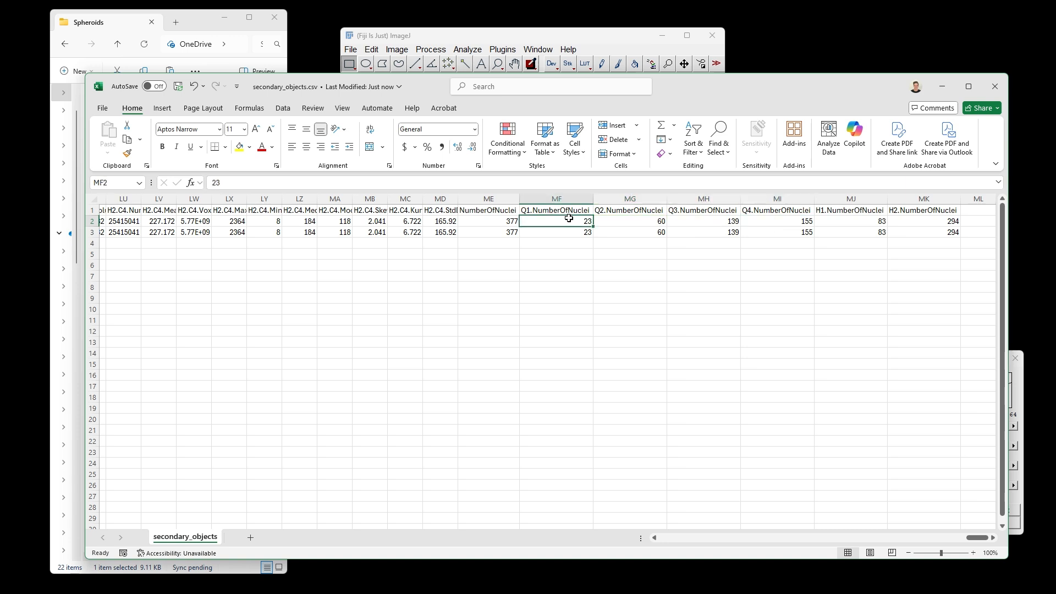
Step: Compare the first spheroid's Q3.NumberOfNuclei entry with its overall NumberOfNuclei entry
left_click(723, 225)
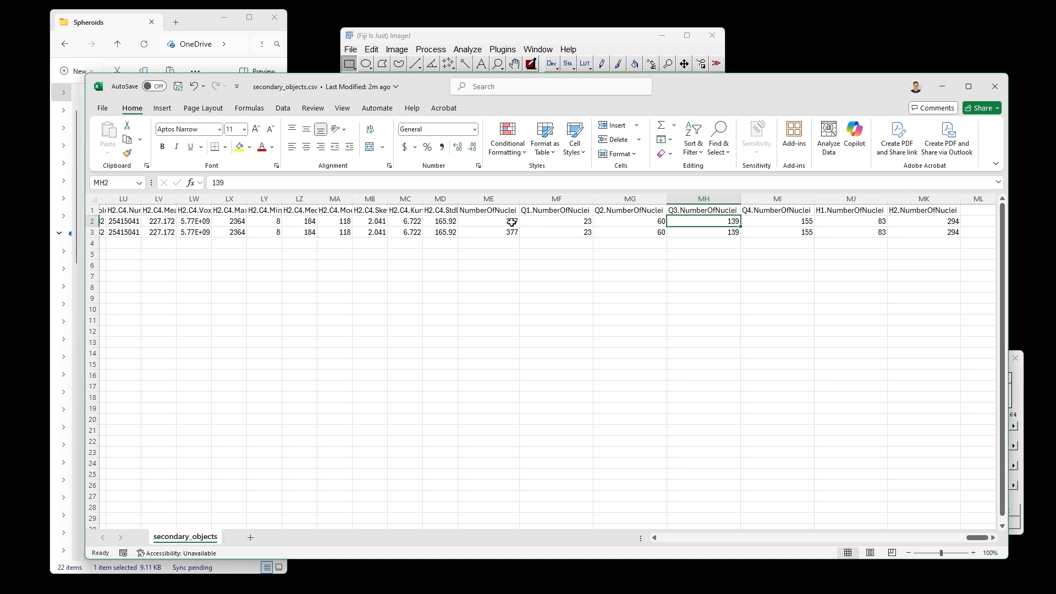
left_click(685, 284)
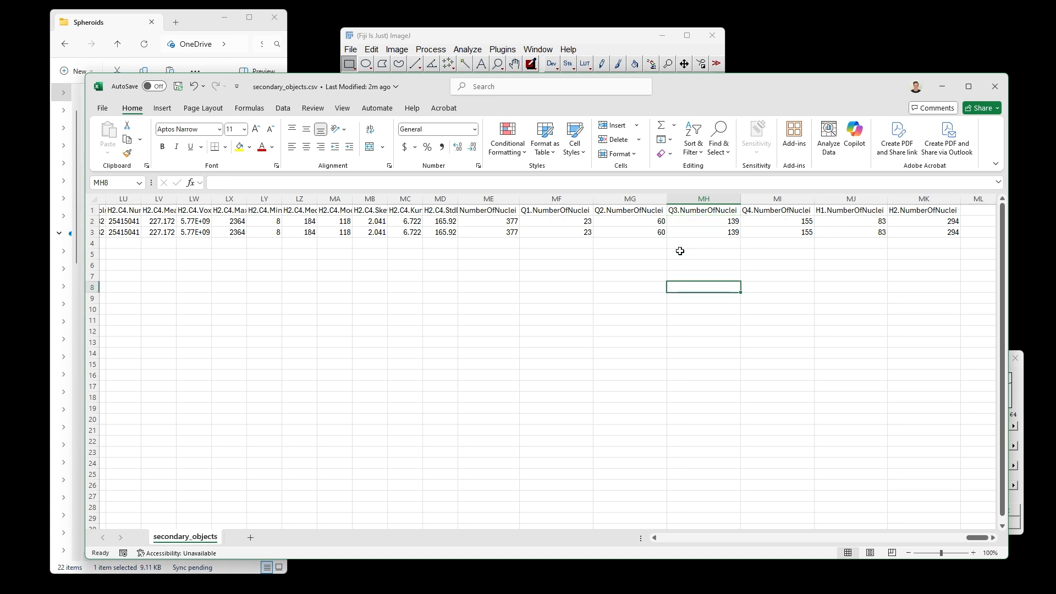
left_click_drag(977, 538, 998, 549)
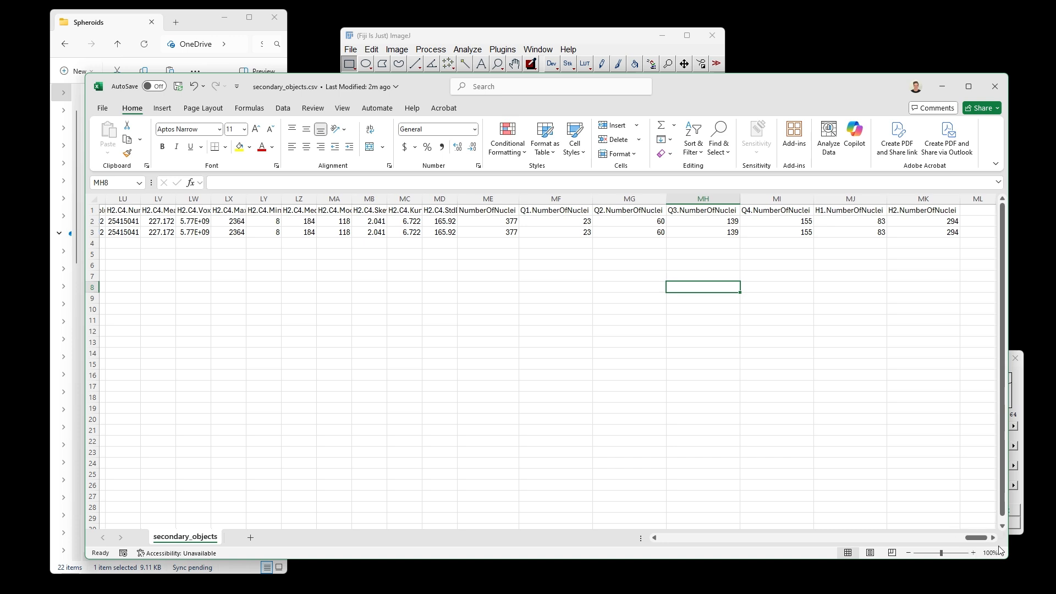
left_click(491, 222)
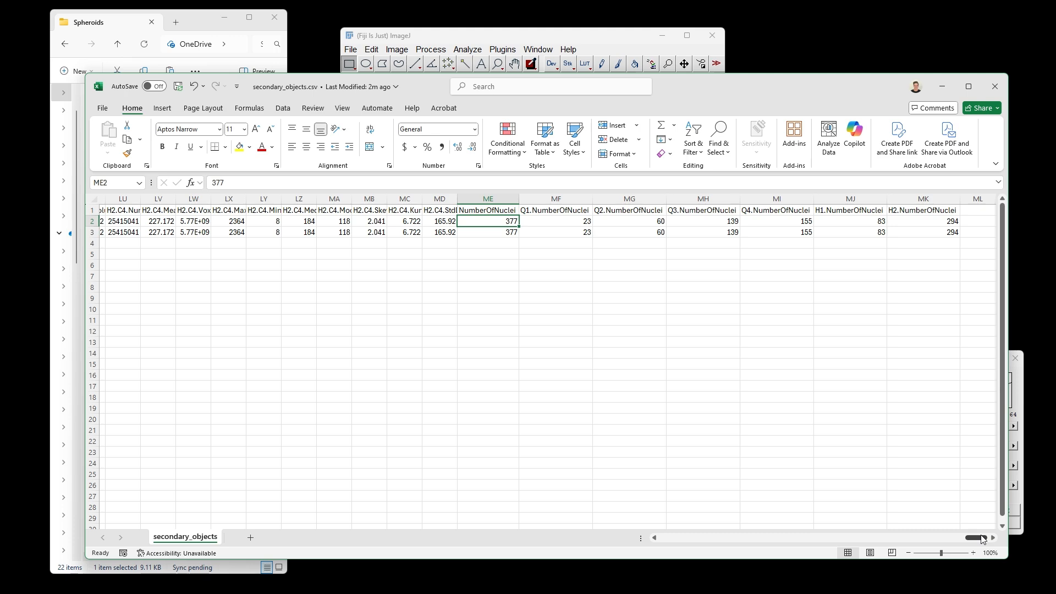
Step: Return to the start of the secondary results table and close the secondary_objects.csv workbook
left_click_drag(981, 538, 657, 541)
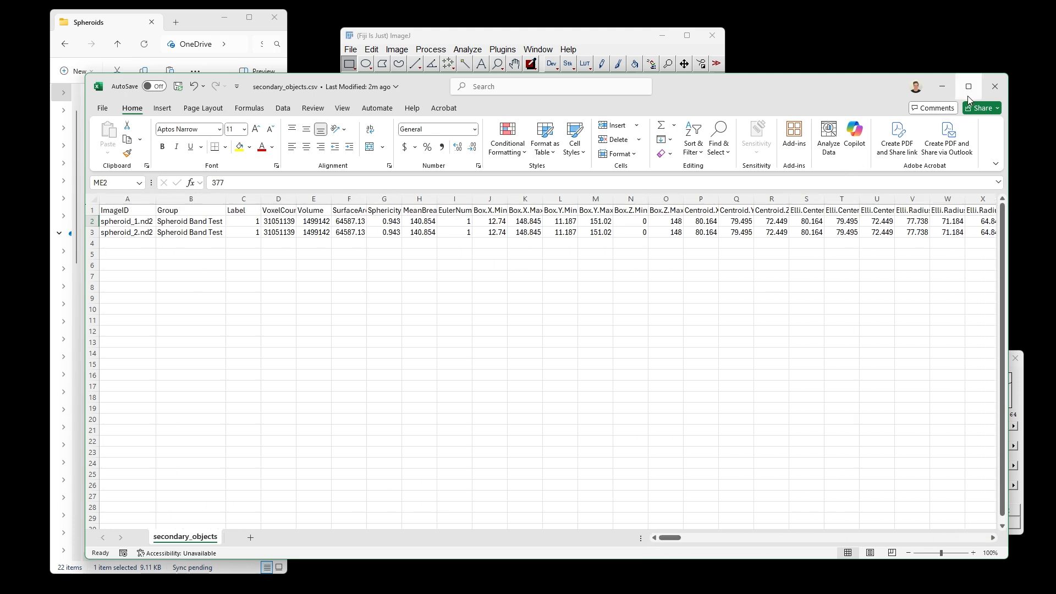
left_click(986, 94)
left_click(542, 318)
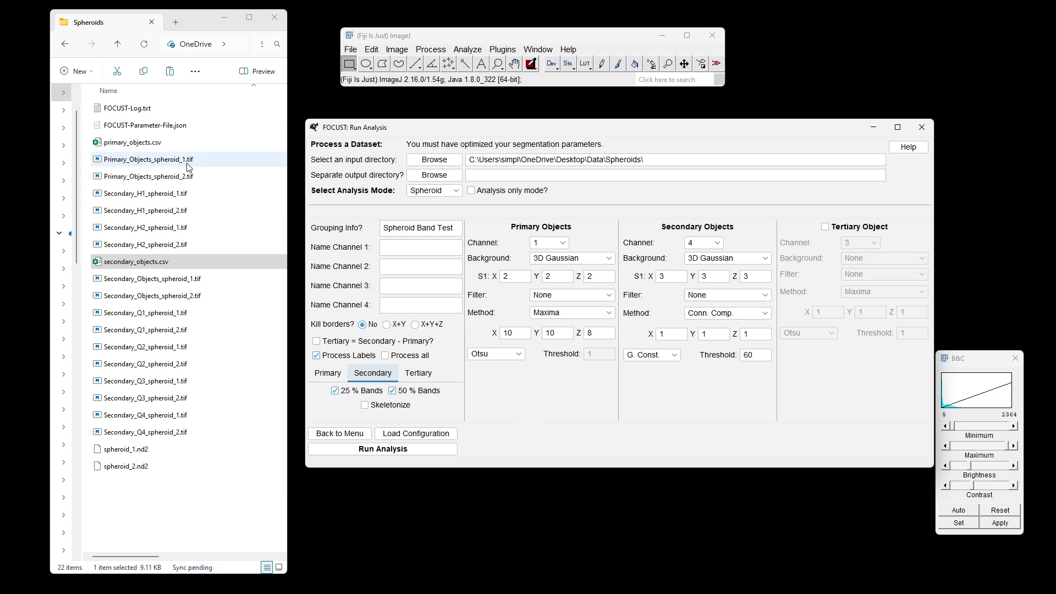
Step: Locate FOCUST-Parameter-File.json among the Spheroids folder outputs, clear the file selection and return to the FOCUST Run Analysis window
left_click(157, 132)
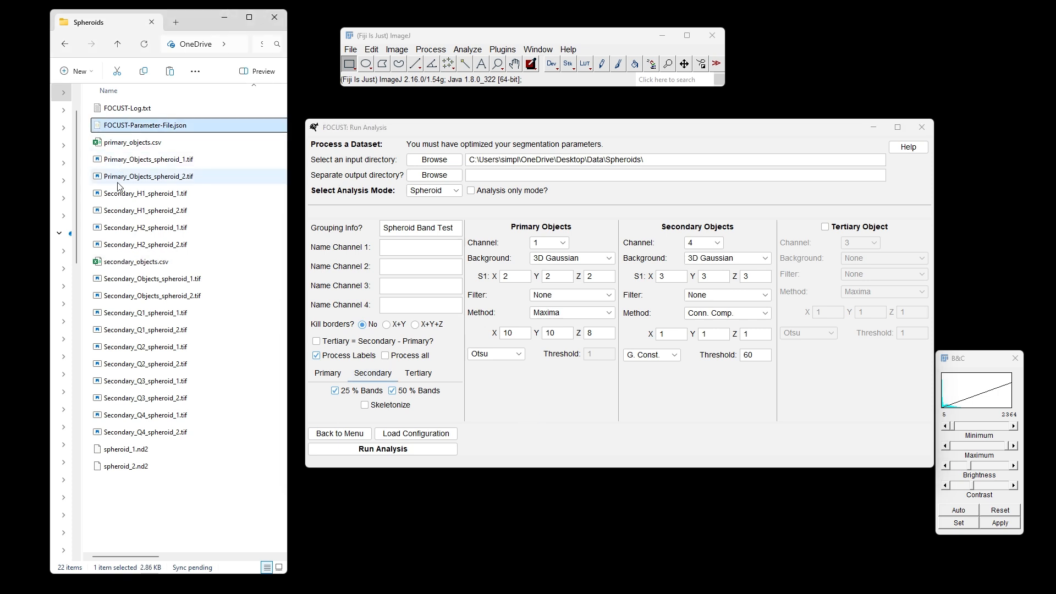
left_click(180, 537)
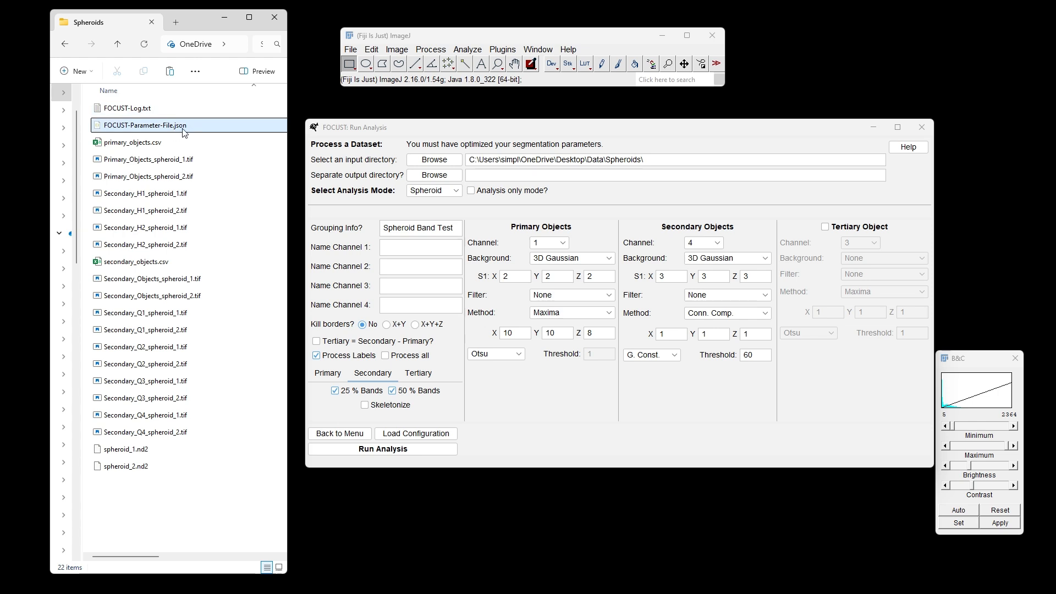
left_click(619, 434)
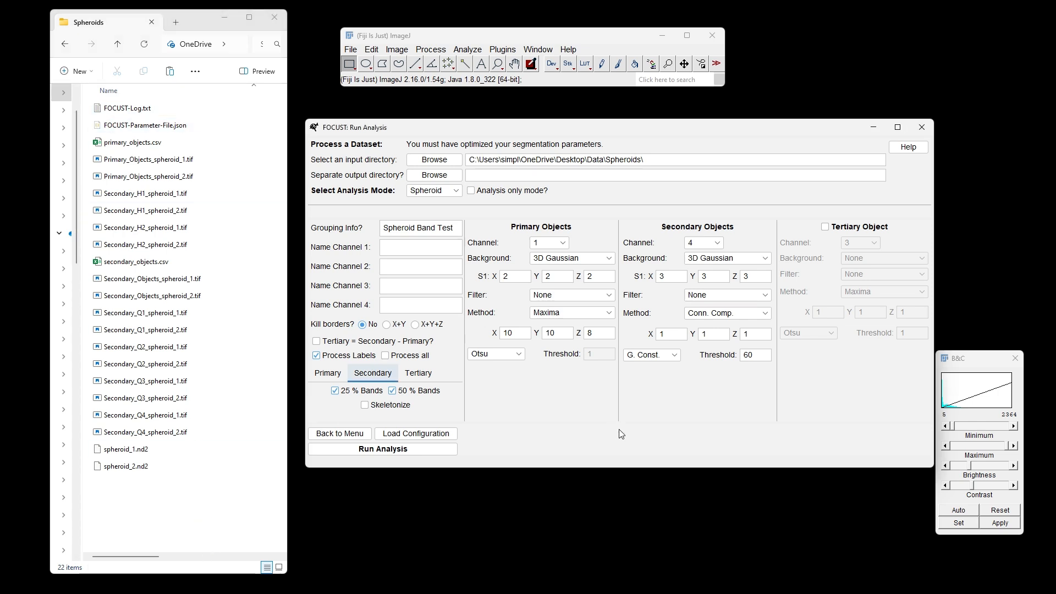